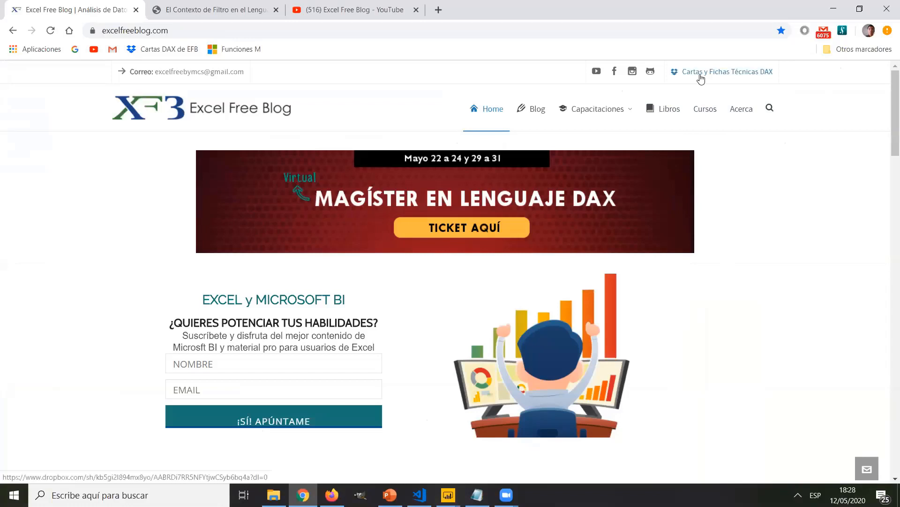
- Open the blog's shared Cartas y Fichas Técnicas DAX folder and view Carta - ALL Fénix Anticontextos.jpeg in the ALL subfolder
left_click(701, 75)
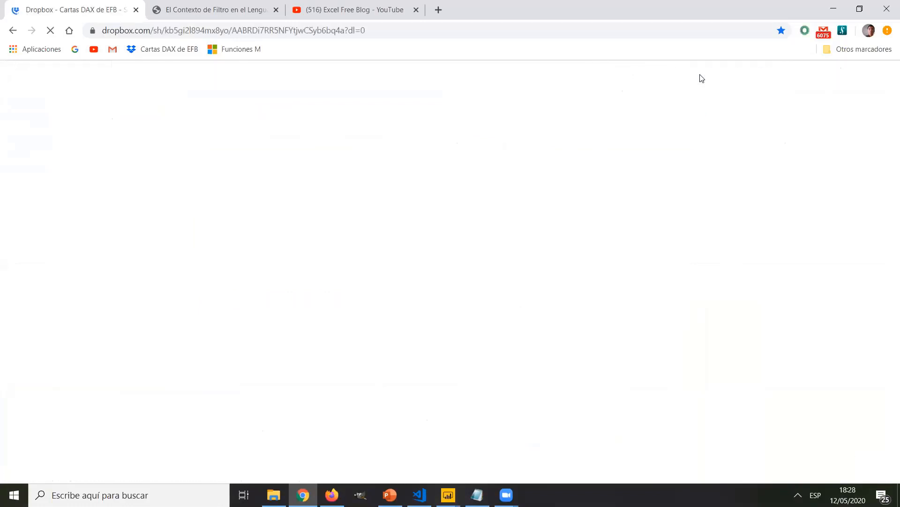
left_click(719, 162)
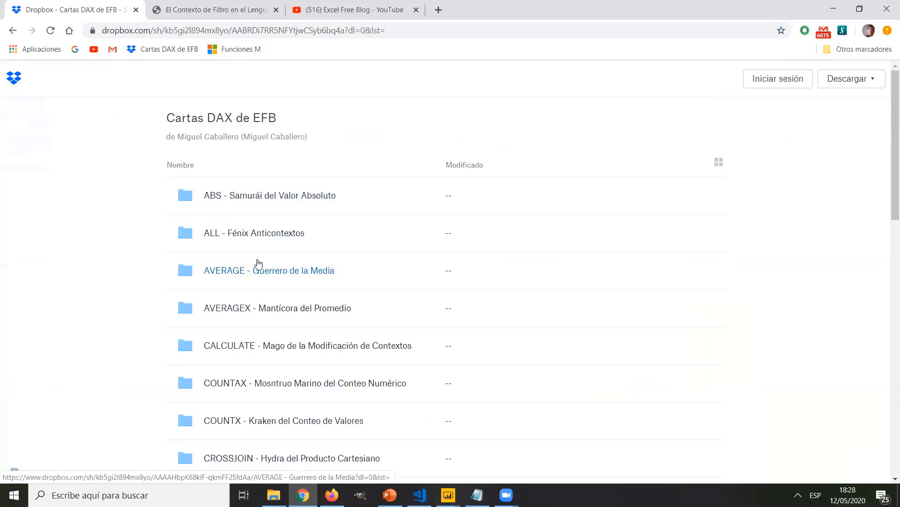
left_click(222, 232)
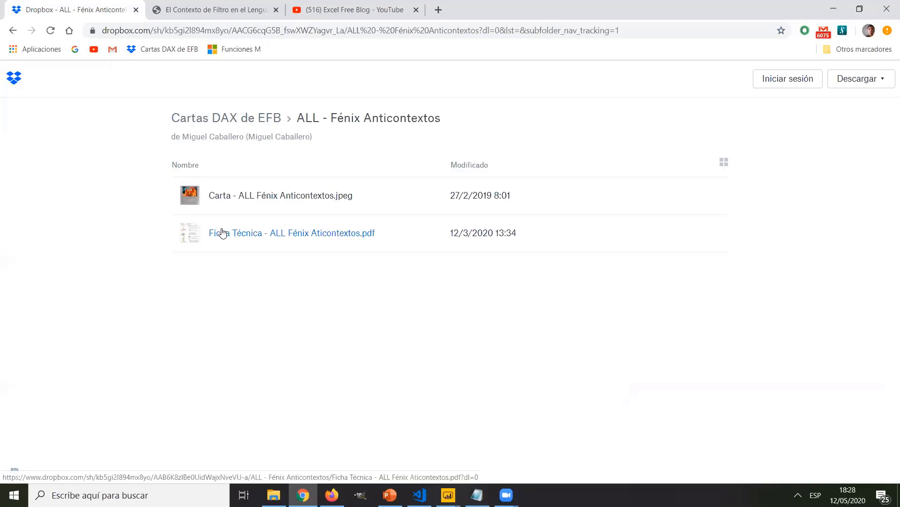
left_click(249, 198)
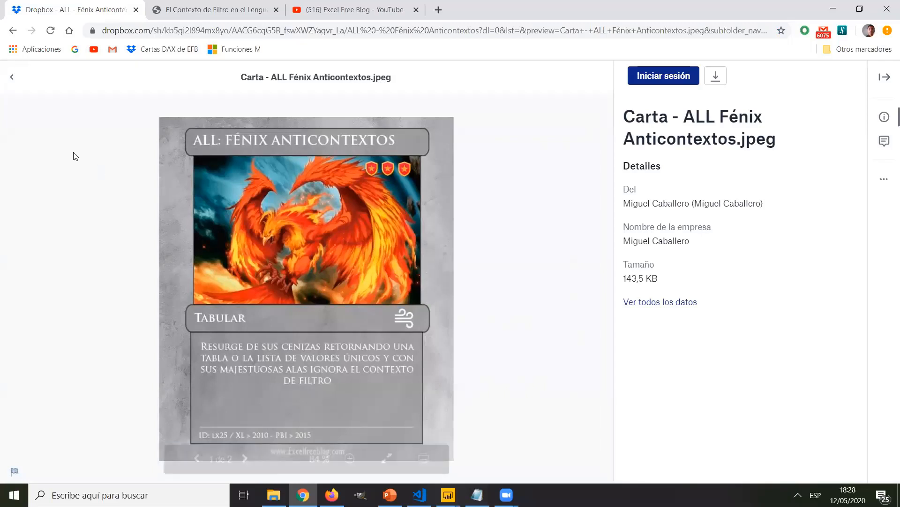
- Skim the first page of Ficha Técnica - ALL Fénix Aticontextos.pdf and return to the main Cartas DAX de EFB folder
left_click(13, 31)
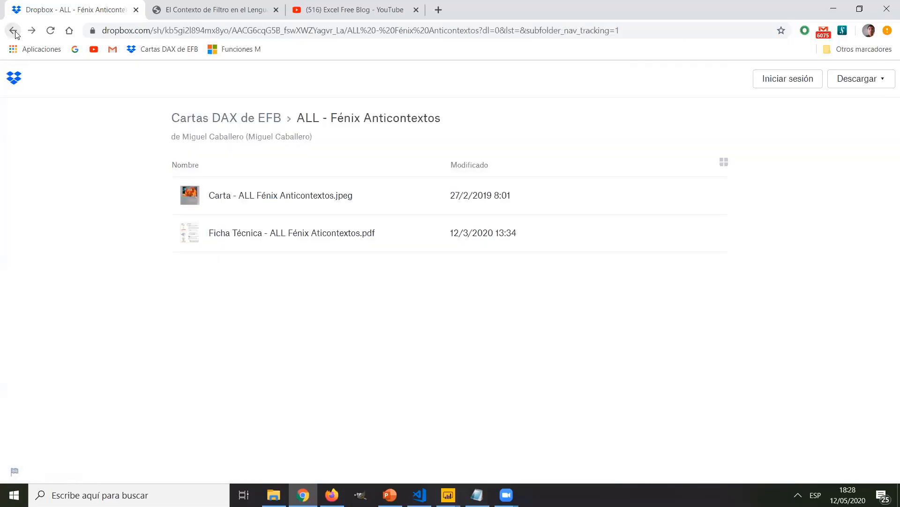
left_click(248, 236)
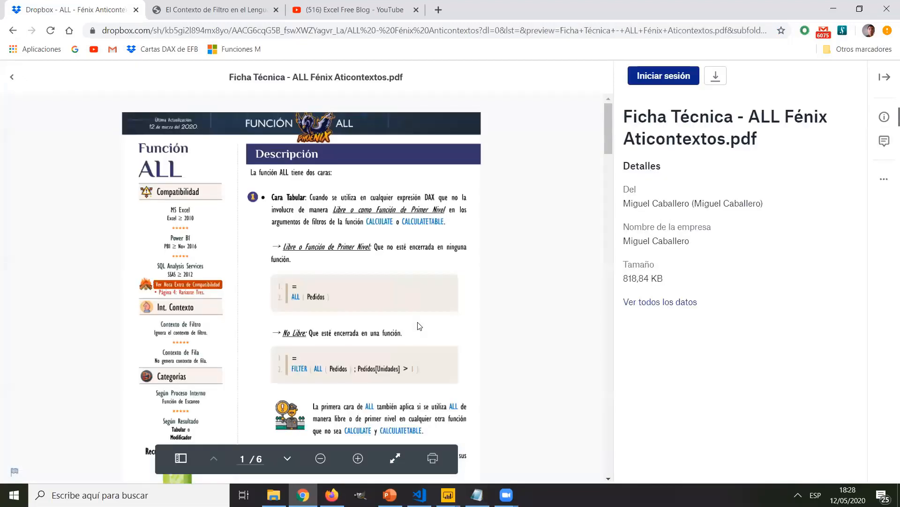
scroll(419, 326, "down", 5)
scroll(362, 371, "up", 5)
scroll(441, 384, "down", 1)
scroll(388, 294, "up", 1)
scroll(196, 302, "down", 9)
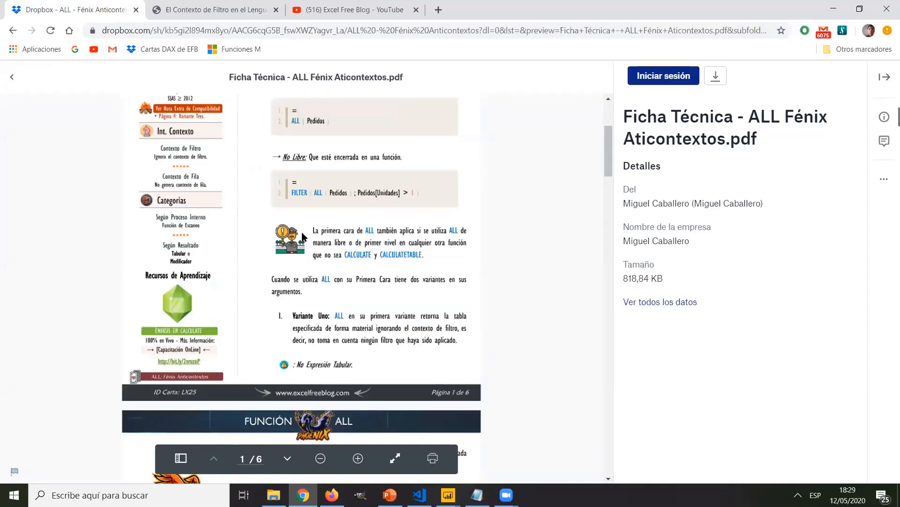
left_click_drag(609, 184, 588, 74)
left_click(13, 30)
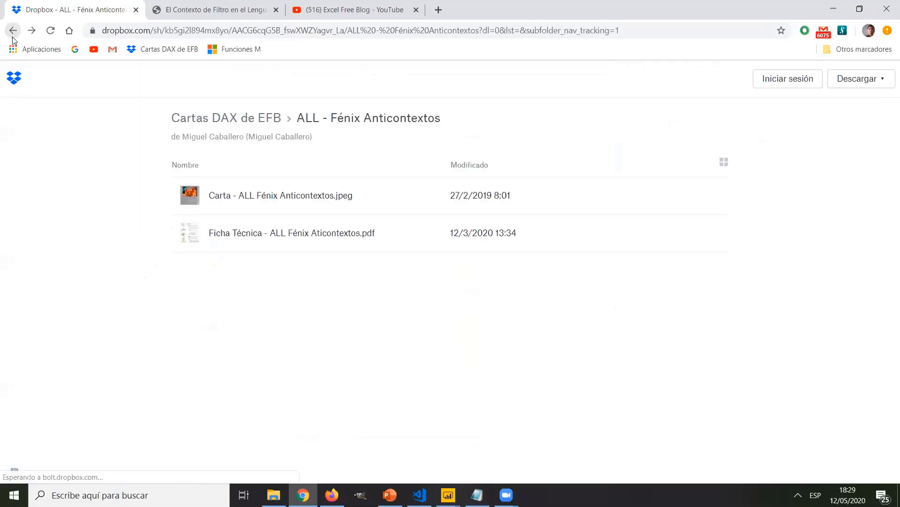
left_click(13, 30)
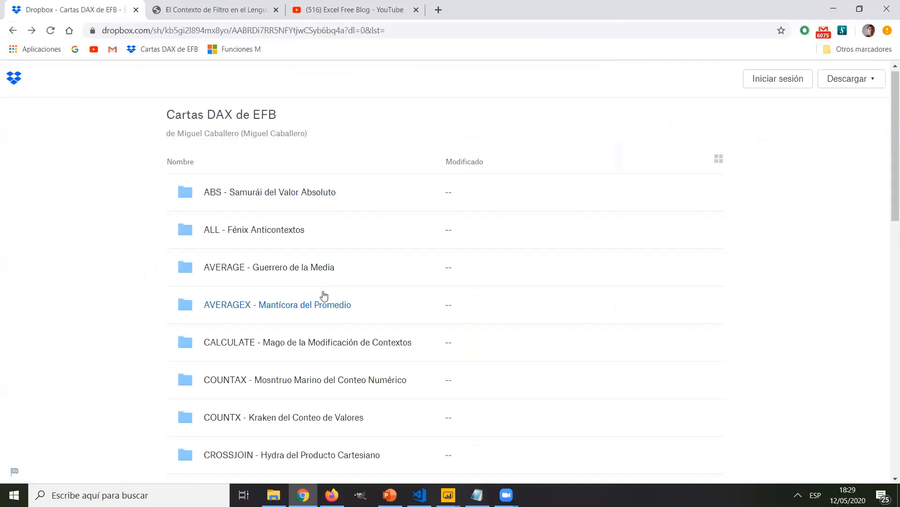
- View Carta-MAXX.jpg in the MAXX - Dragón Oscuro del Valor Superior folder and close the preview
scroll(324, 295, "down", 1)
scroll(324, 296, "down", 3)
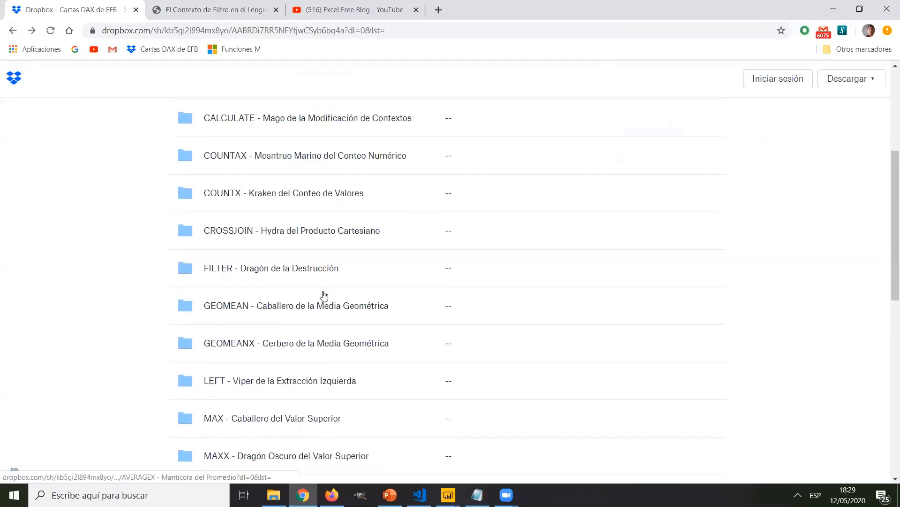
left_click(281, 394)
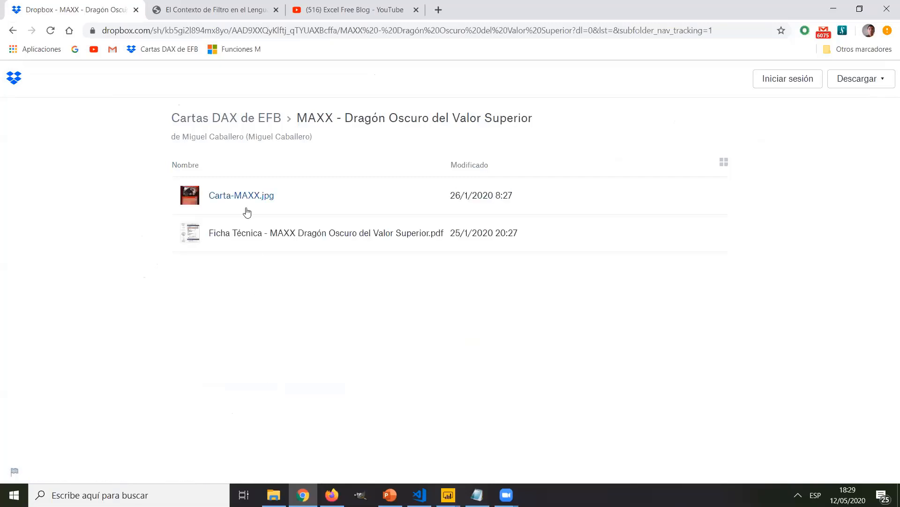
left_click(245, 197)
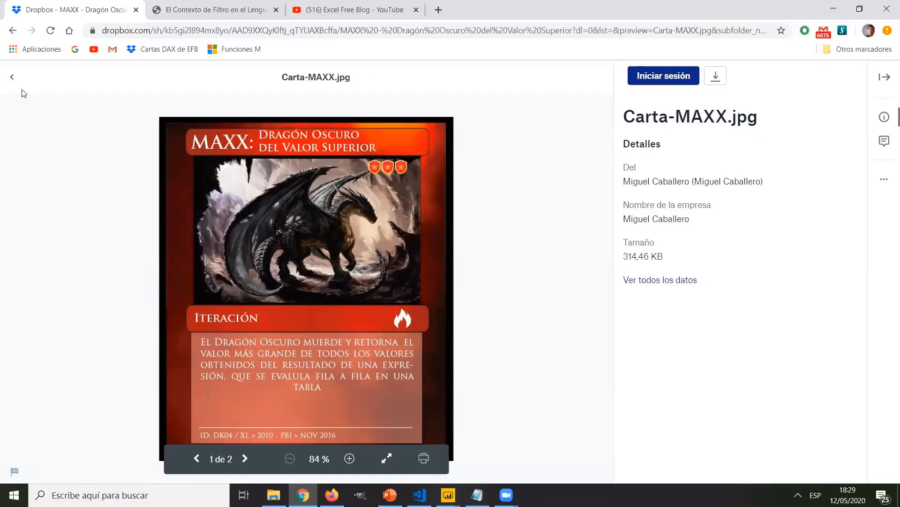
left_click(13, 30)
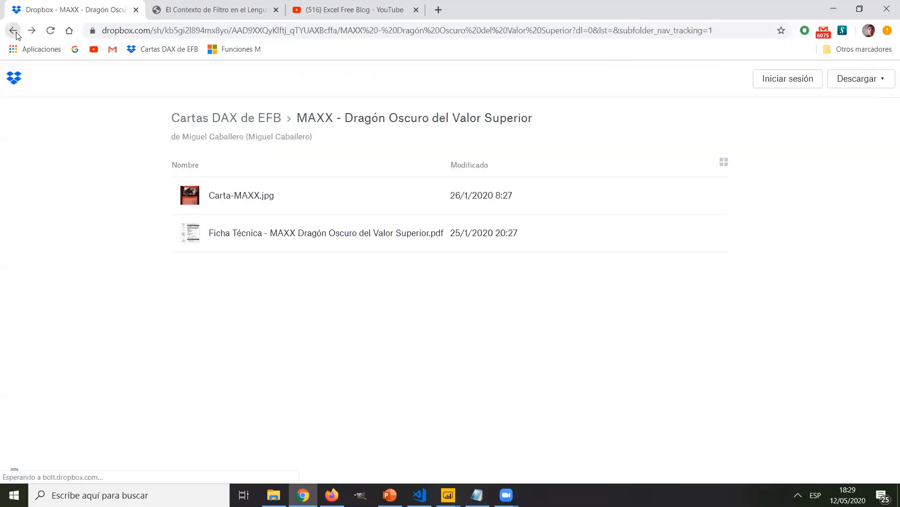
- Open Ficha Técnica - MAXX Dragón Oscuro del Valor Superior.pdf and enlarge the page until the text is easily readable
left_click(255, 237)
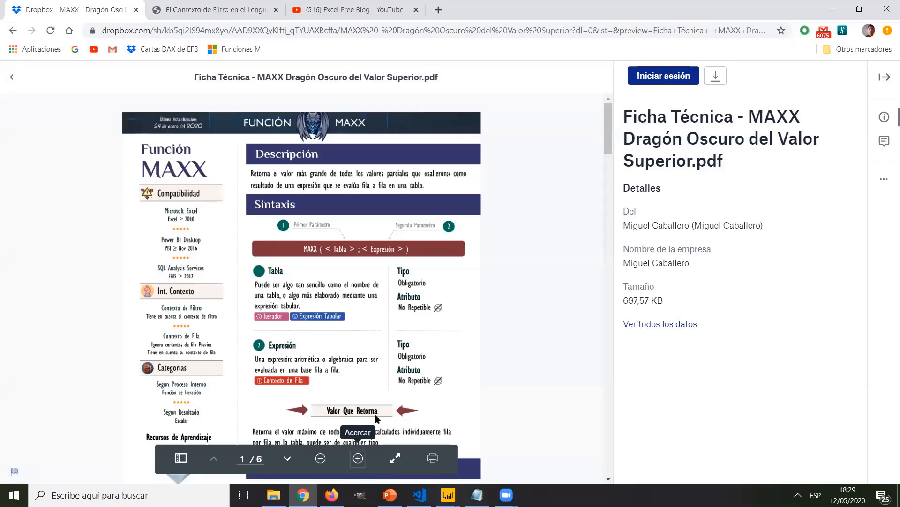
left_click(358, 458)
left_click(358, 458)
left_click(358, 458)
left_click(358, 458)
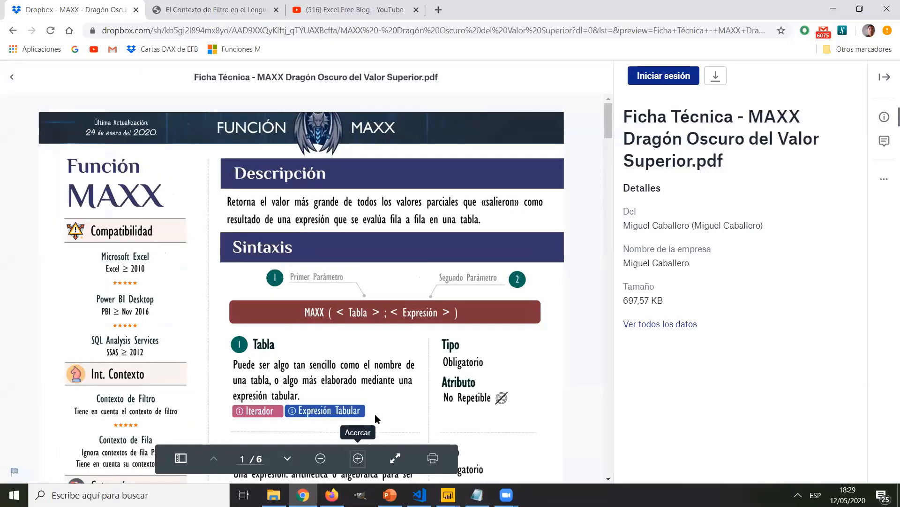
left_click(358, 458)
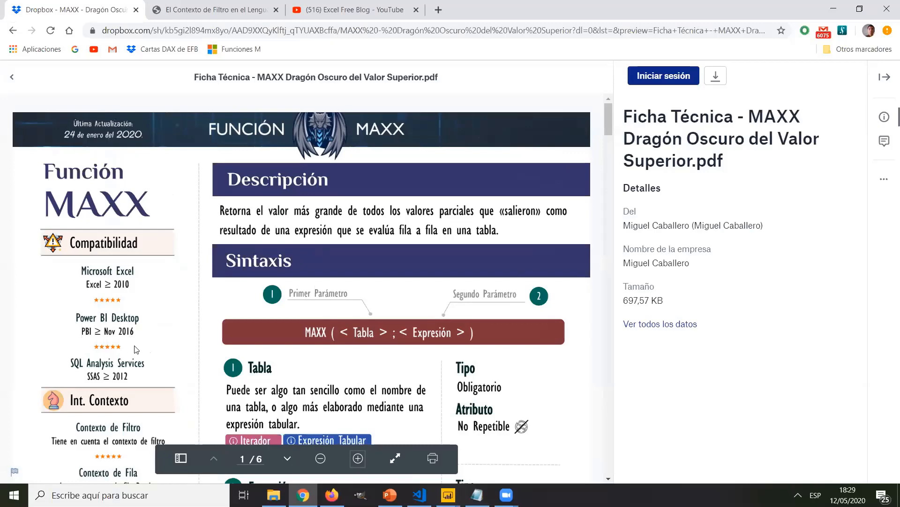
- Skim the MAXX technical sheet through the end of page 3 and go back to the main card folder
scroll(136, 352, "down", 3)
scroll(400, 335, "down", 20)
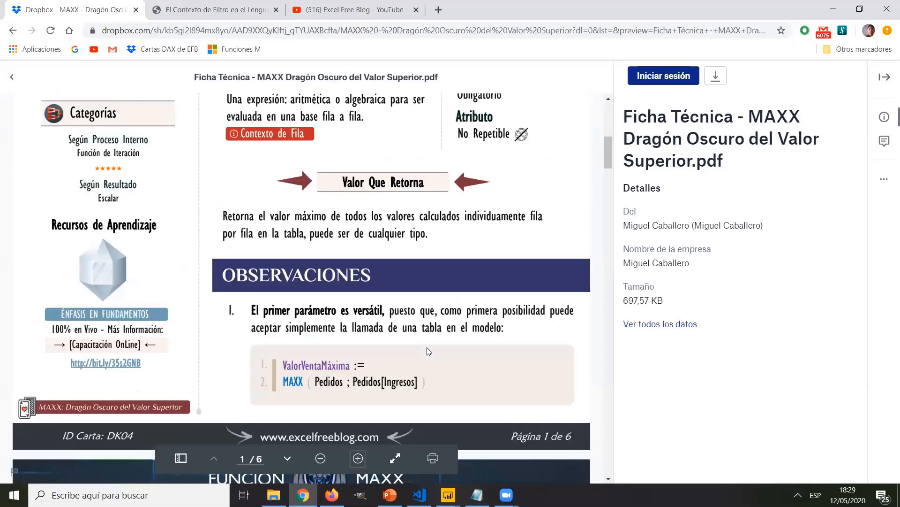
scroll(423, 328, "down", 3)
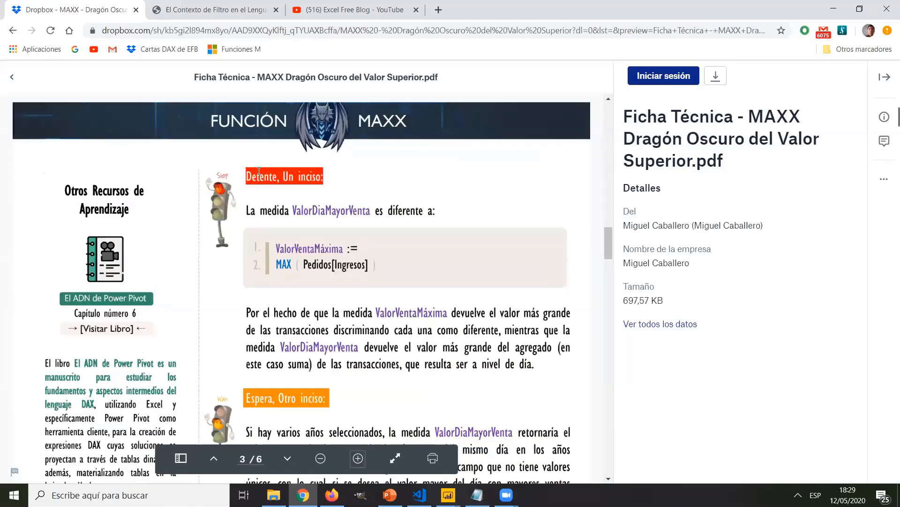
scroll(366, 305, "down", 3)
scroll(364, 308, "down", 7)
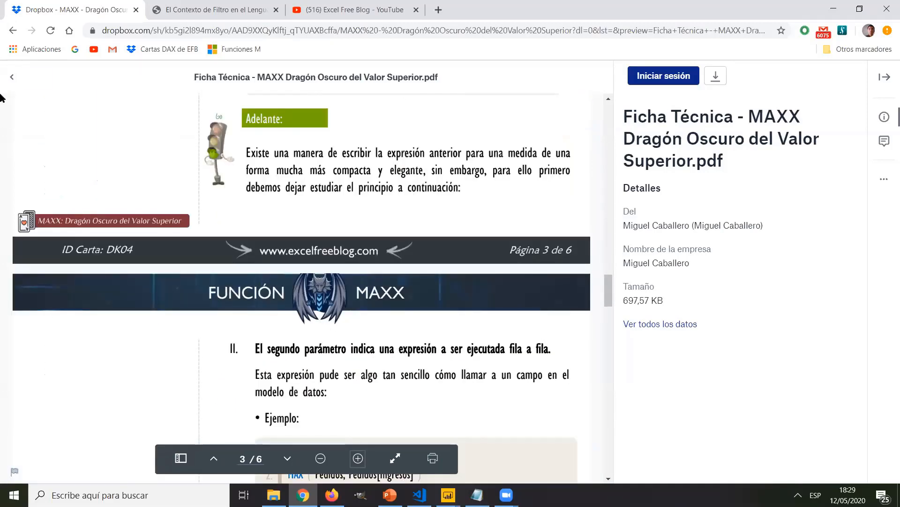
left_click(12, 31)
left_click(12, 31)
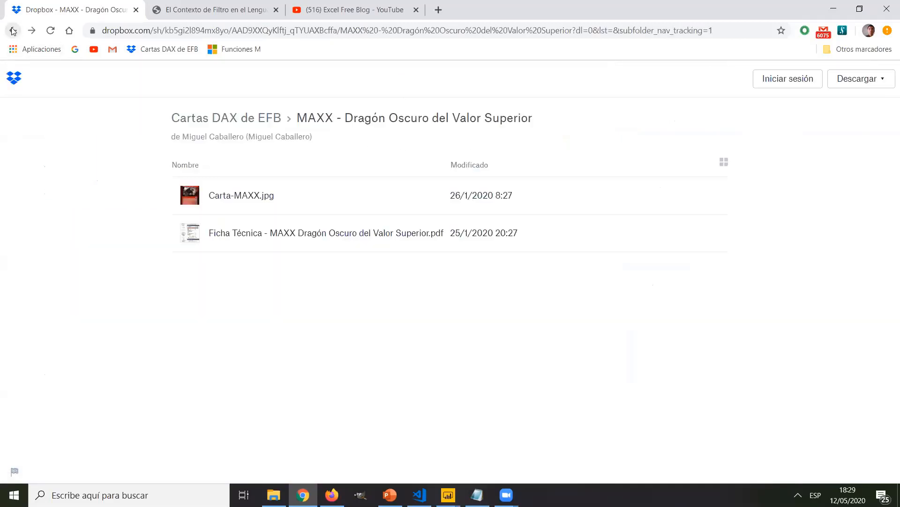
- Open the technical sheet PDF in the CALCULATE - Mago de la Modificación de Contextos folder and enlarge its page
left_click(291, 345)
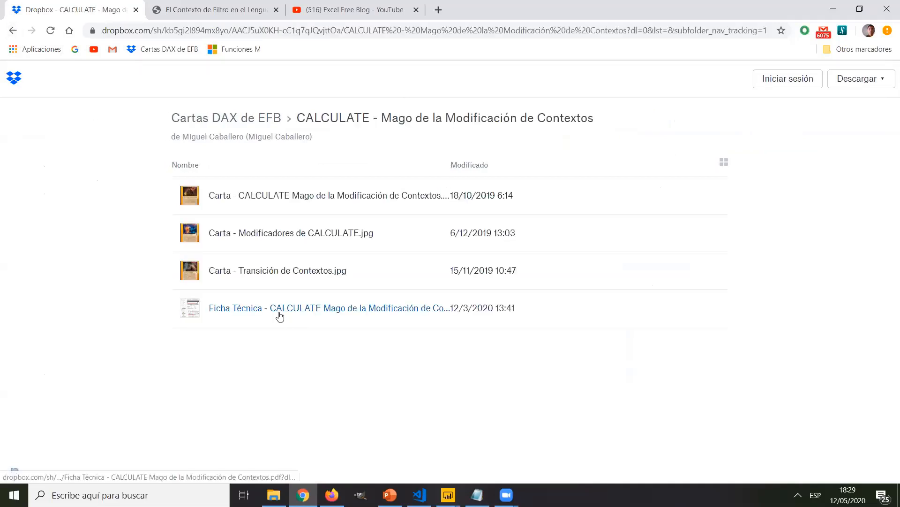
left_click(280, 313)
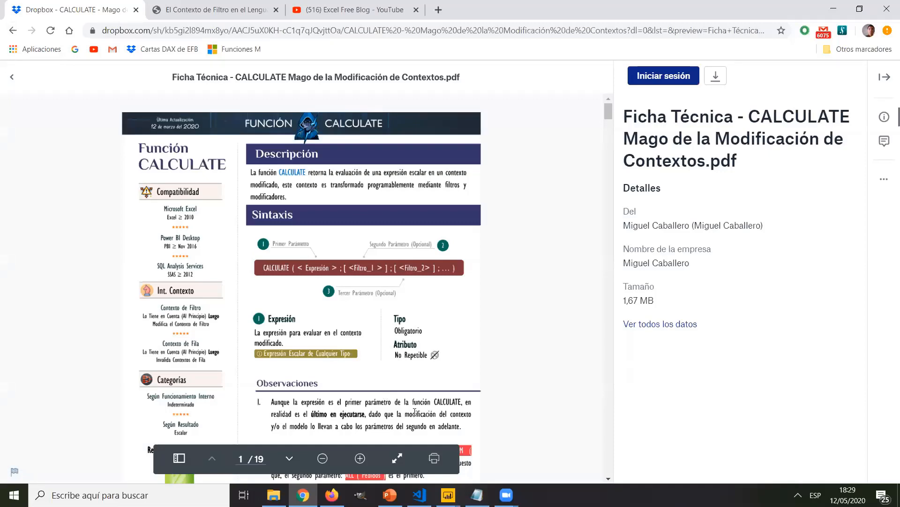
left_click(360, 458)
left_click(361, 458)
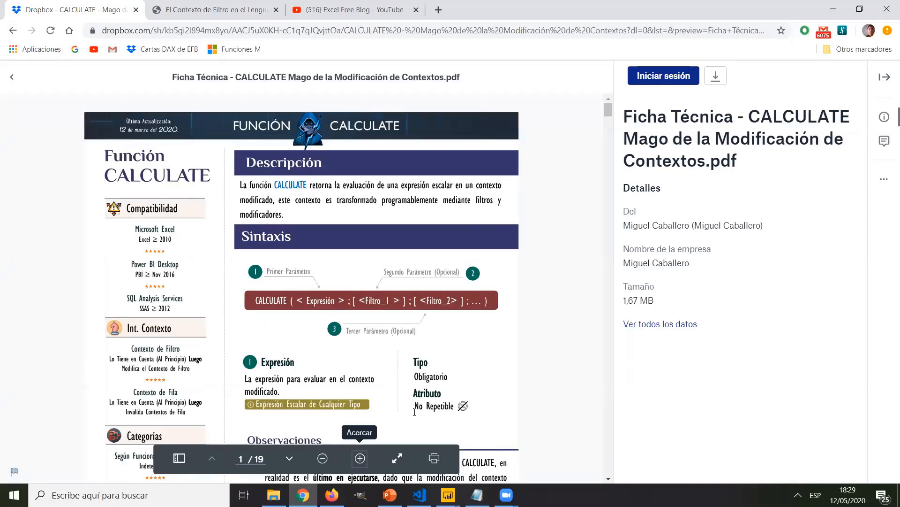
left_click(360, 459)
left_click(360, 458)
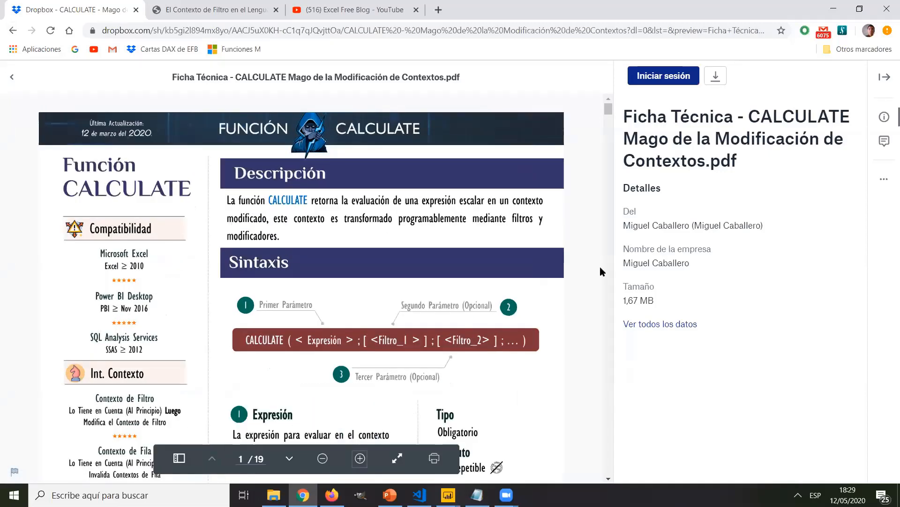
- Skim the filter examples on pages 6 and 7 of the CALCULATE technical sheet and return to the Excel Free Blog home page
left_click_drag(609, 112, 615, 214)
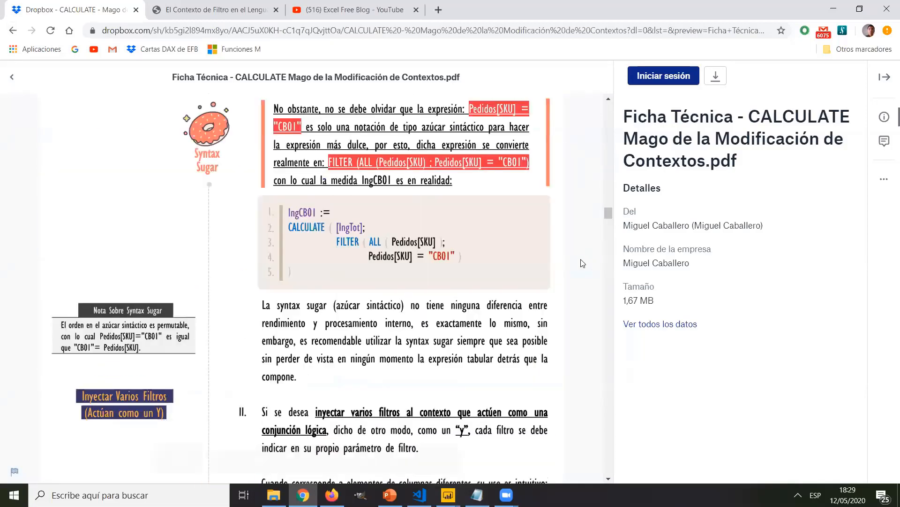
scroll(470, 276, "down", 5)
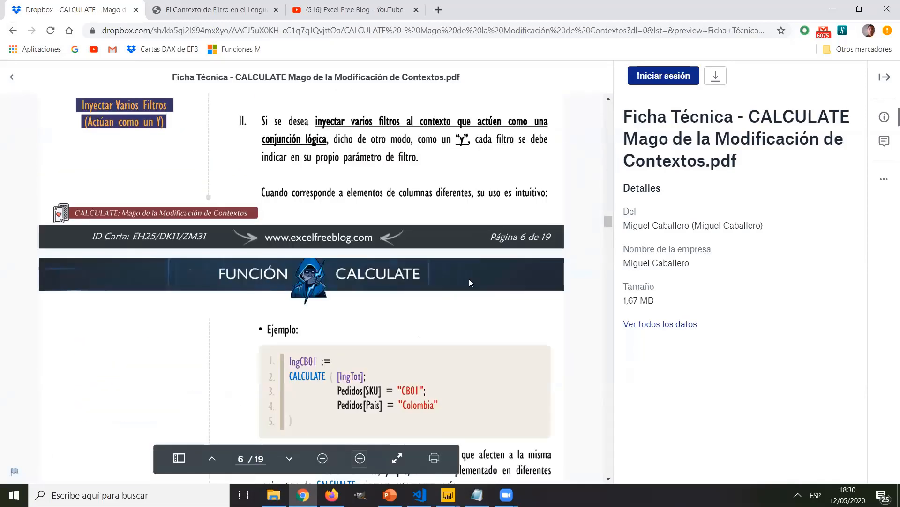
scroll(464, 291, "down", 5)
scroll(449, 281, "down", 10)
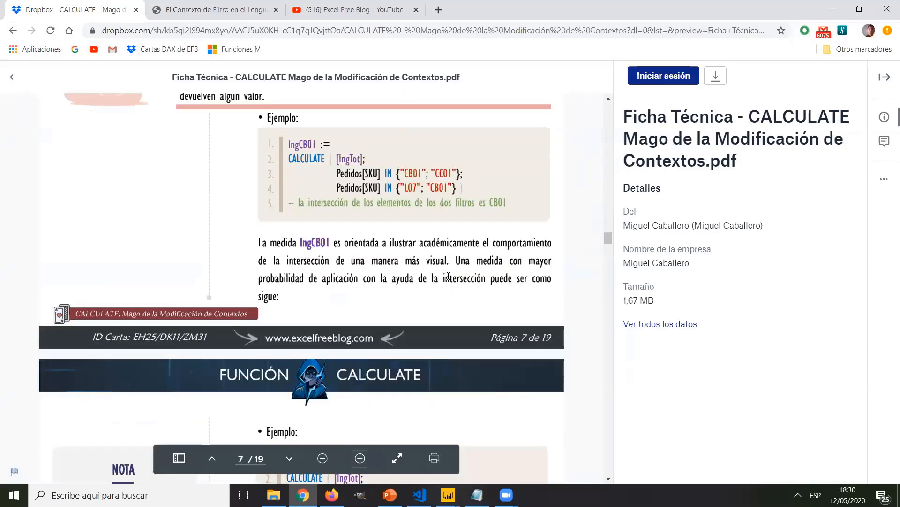
left_click(12, 31)
left_click(13, 32)
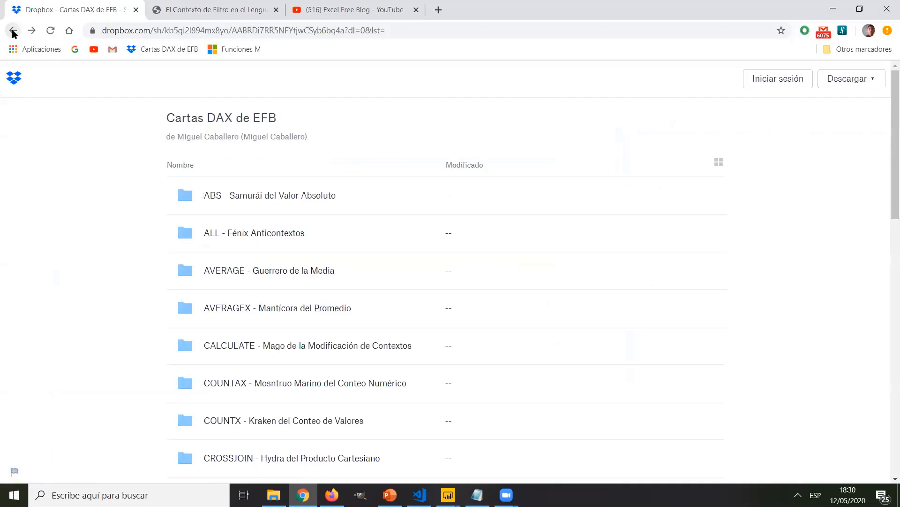
left_click(13, 32)
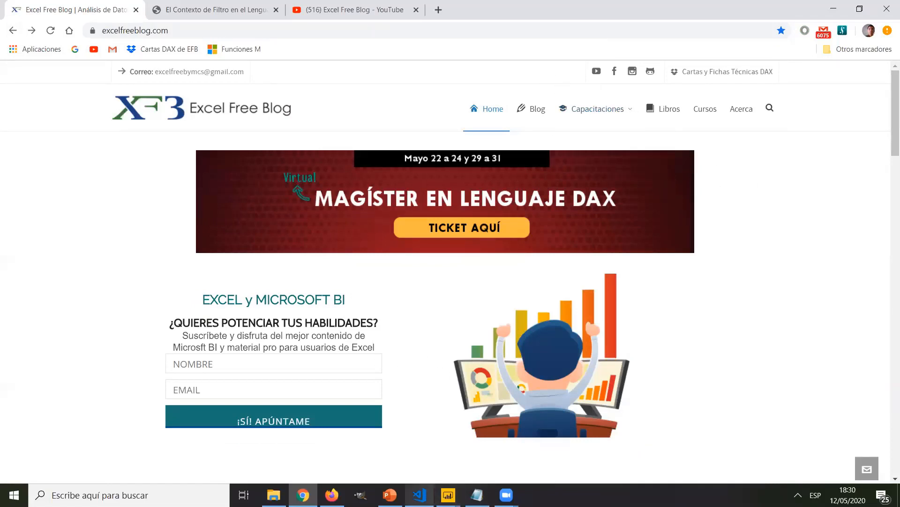
- Switch to PowerPoint, present the ¿Quiénes Somos? projects slide through its fourth entry, TopologiaDeTablas, and end the slide show
left_click(390, 495)
left_click(777, 478)
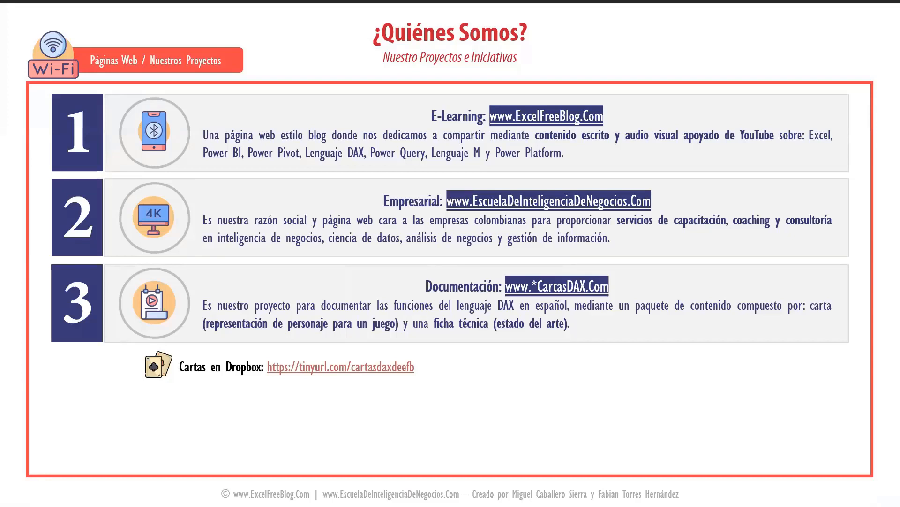
left_click(491, 385)
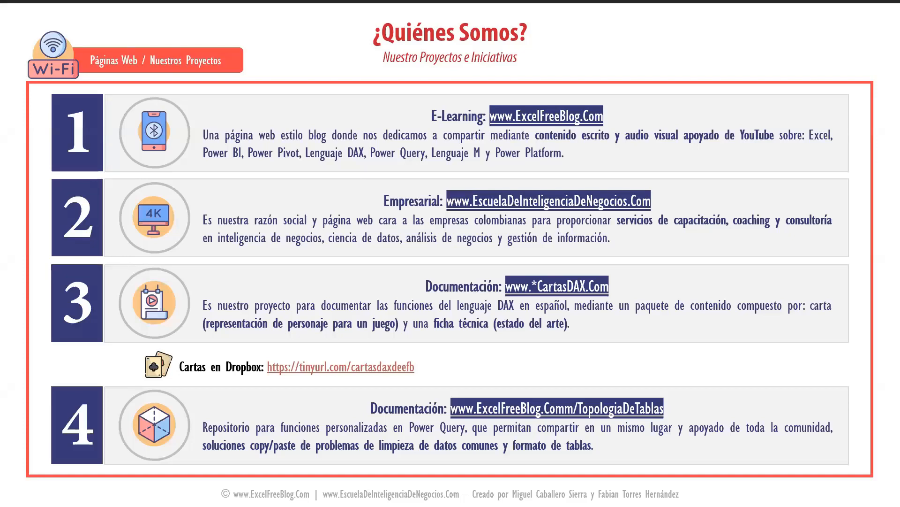
key("Escape")
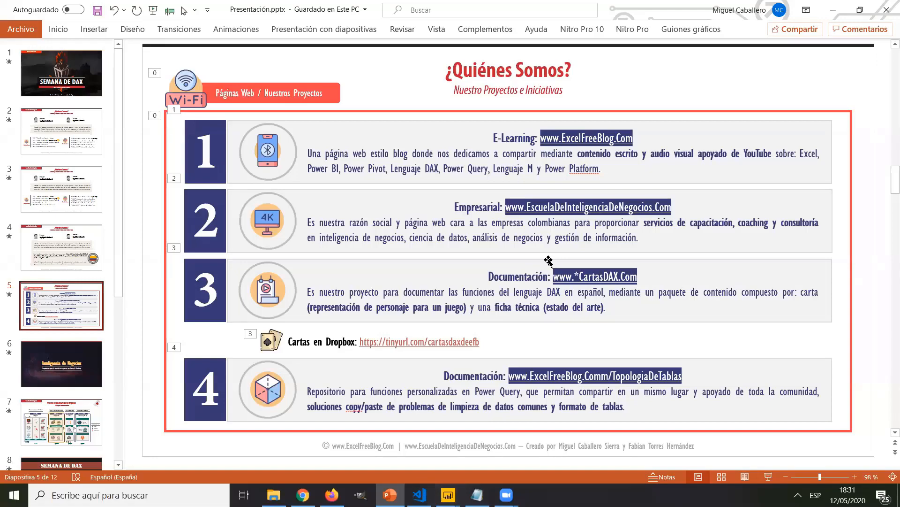
- Bring up Table_InitialDataCleaning.pq in Visual Studio Code and switch to the Power Query Editor window of Ejemplos-Proyecto Power Query
key("alt+Tab")
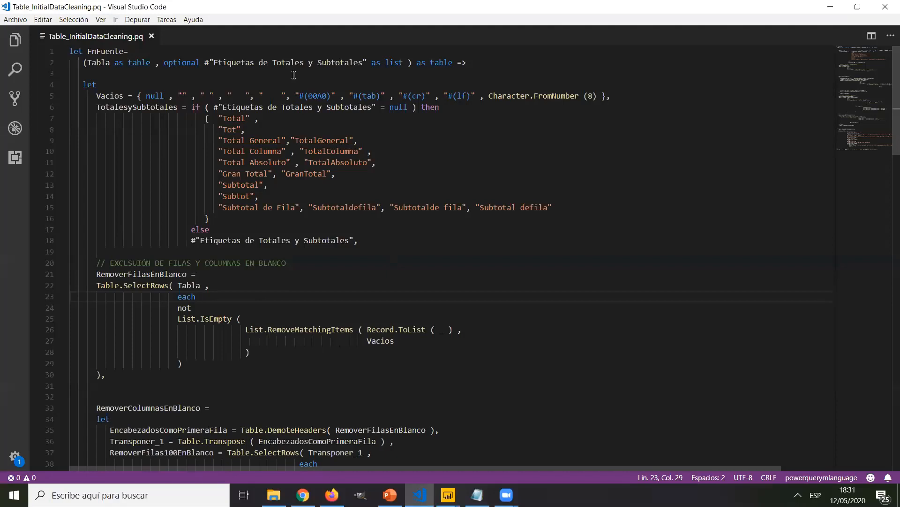
left_click(448, 495)
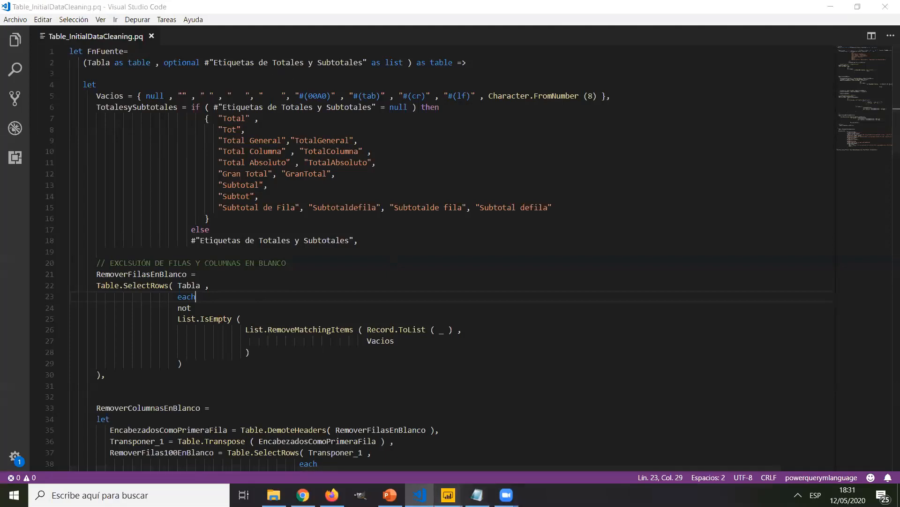
left_click(508, 450)
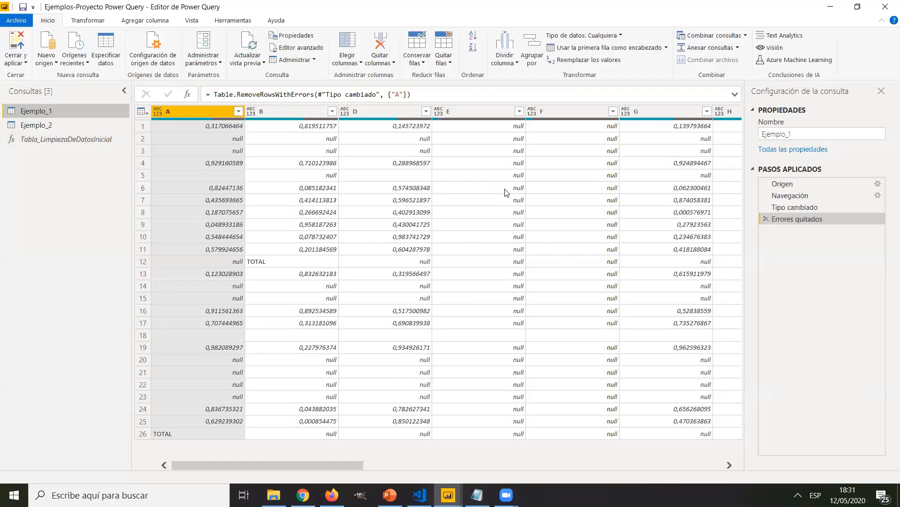
- Invoke the Tabla_LimpiezaDeDatosInicial function with Ejemplo_1 as its table parameter, leaving the optional totals labels unspecified
left_click(63, 140)
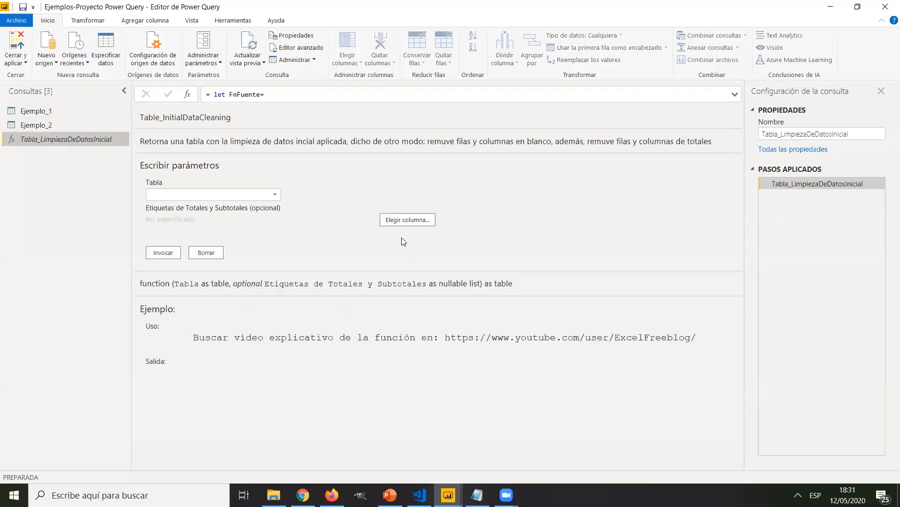
left_click(276, 194)
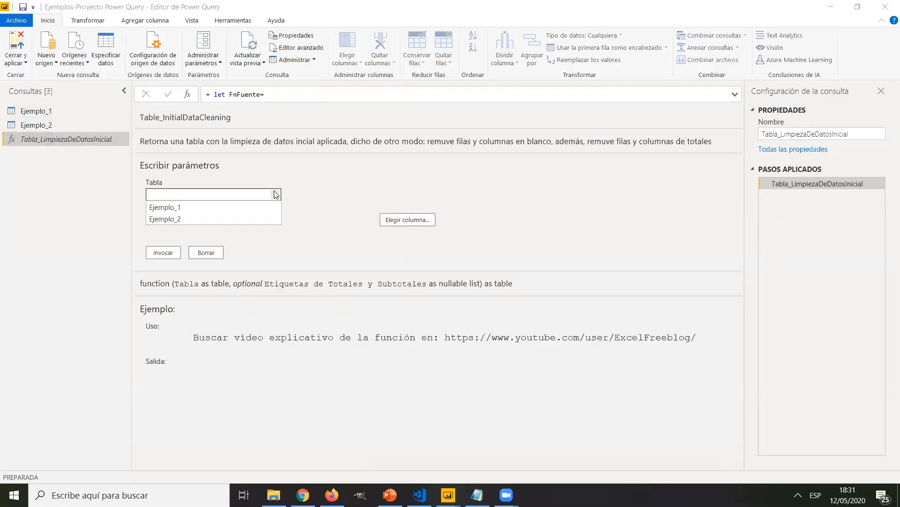
left_click(247, 207)
left_click(158, 252)
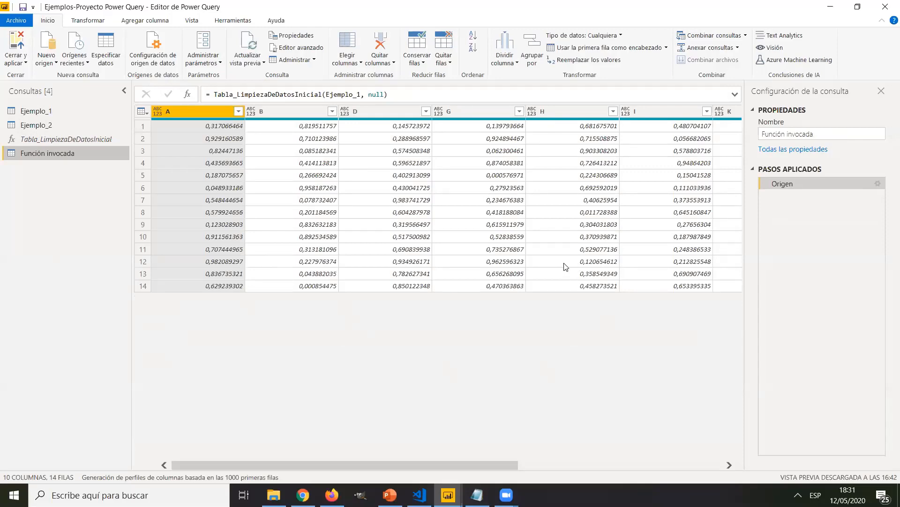
- Switch to PowerPoint and present from the ¿Quiénes Somos? slide through Día 3 of the Lenguaje DAX de Cero a Guerrero agenda
key("alt+Tab")
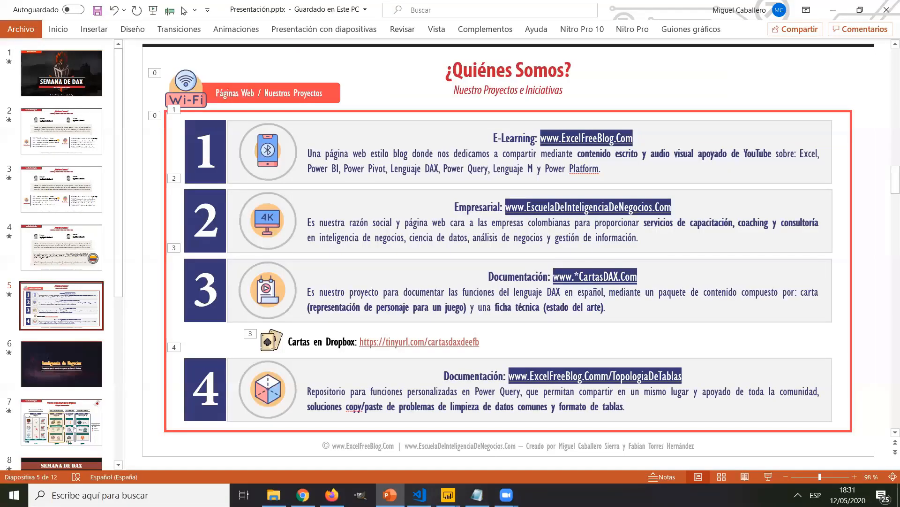
left_click(769, 476)
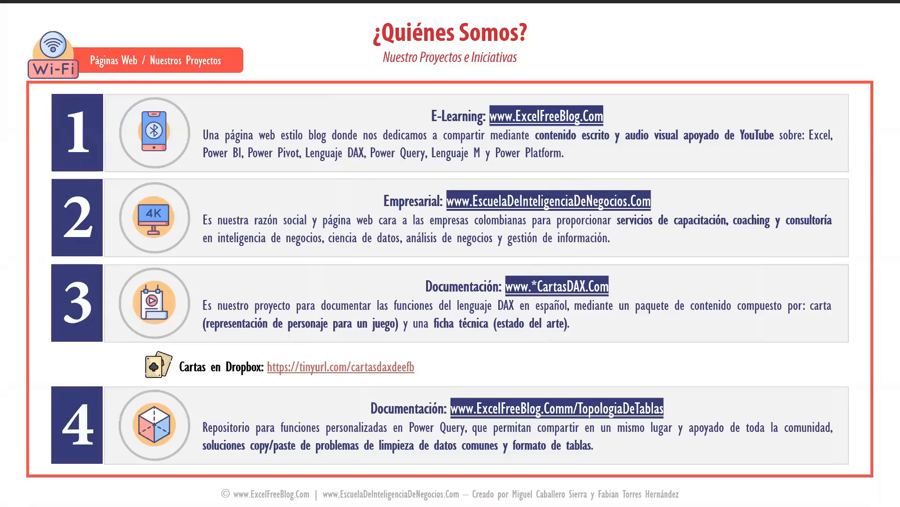
key("Right")
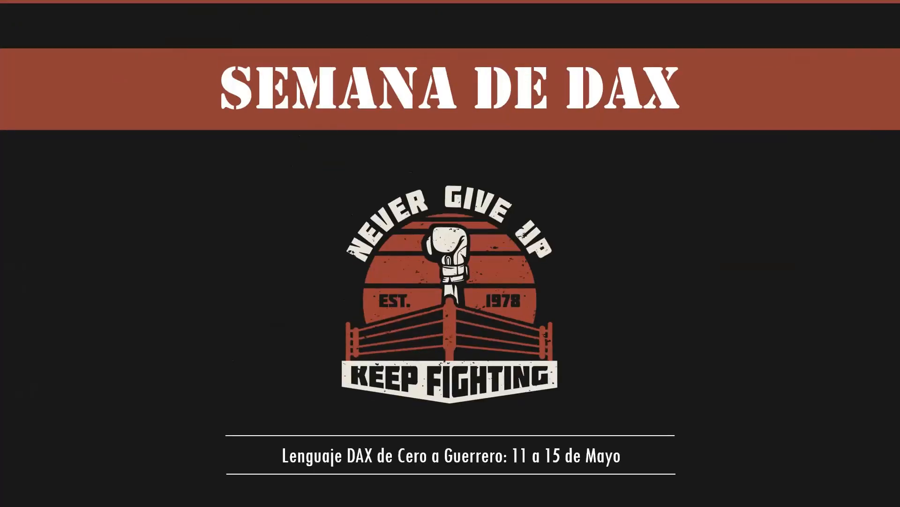
key("Right")
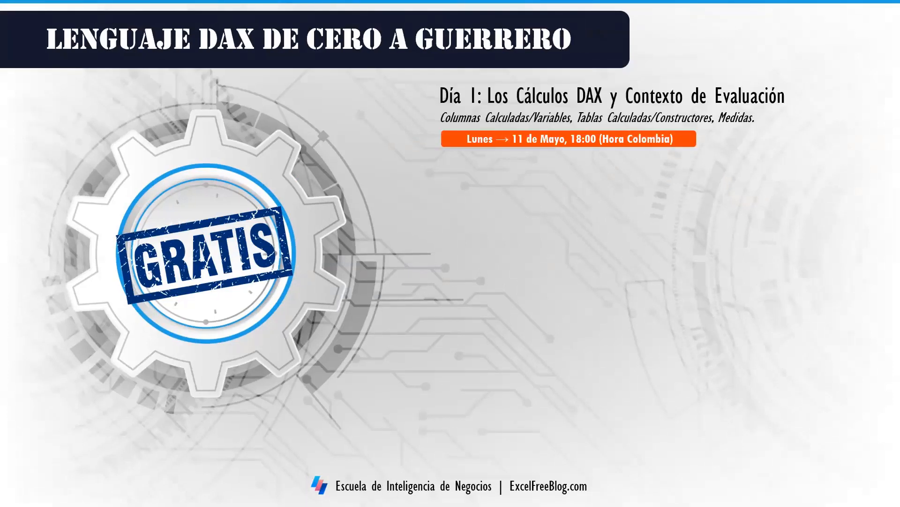
key("Right")
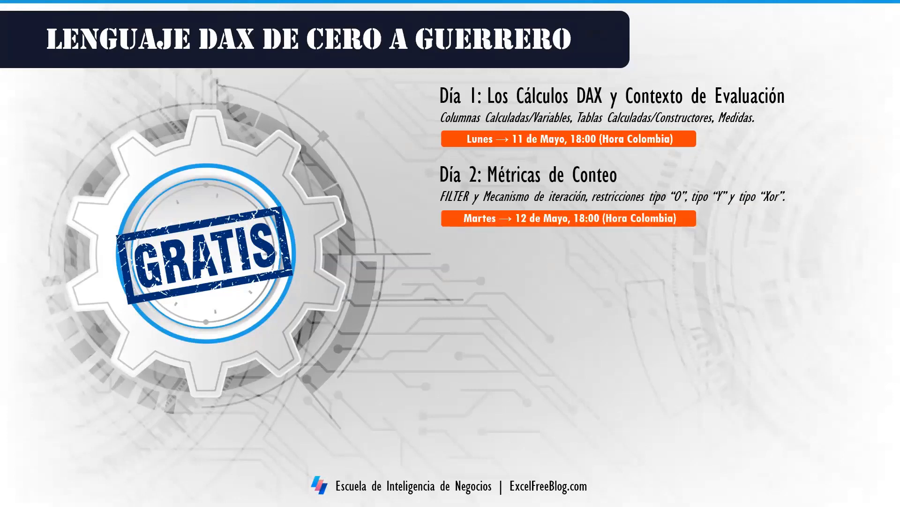
key("Right")
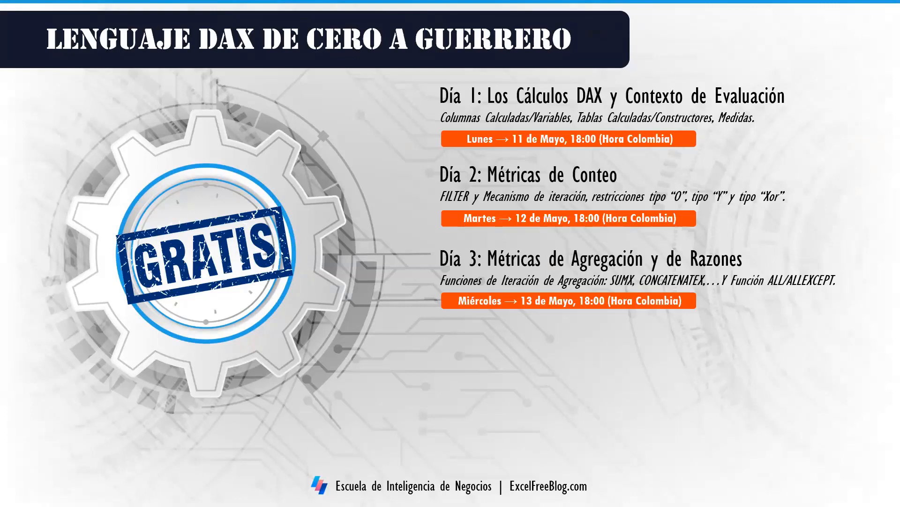
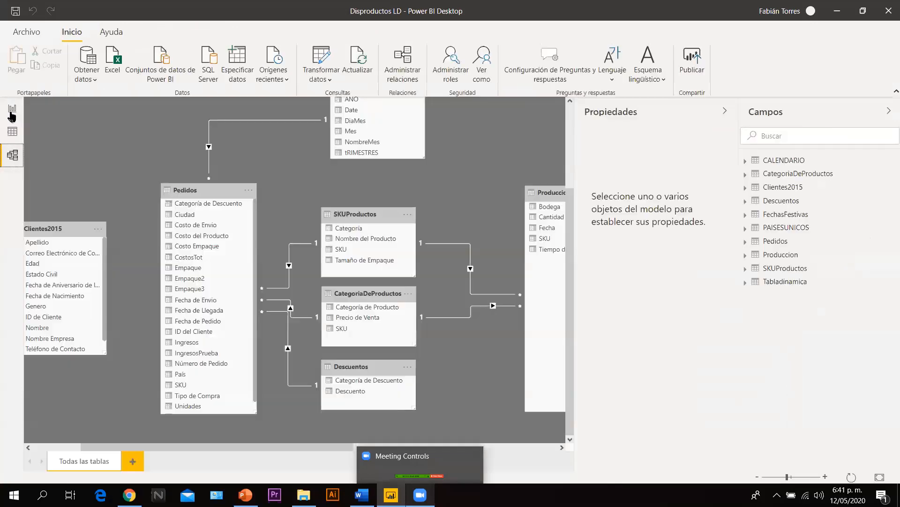
- Show the report page of Disproductos LD with the País and Ingresos matrix and browse the fields of the Pedidos table
left_click(11, 114)
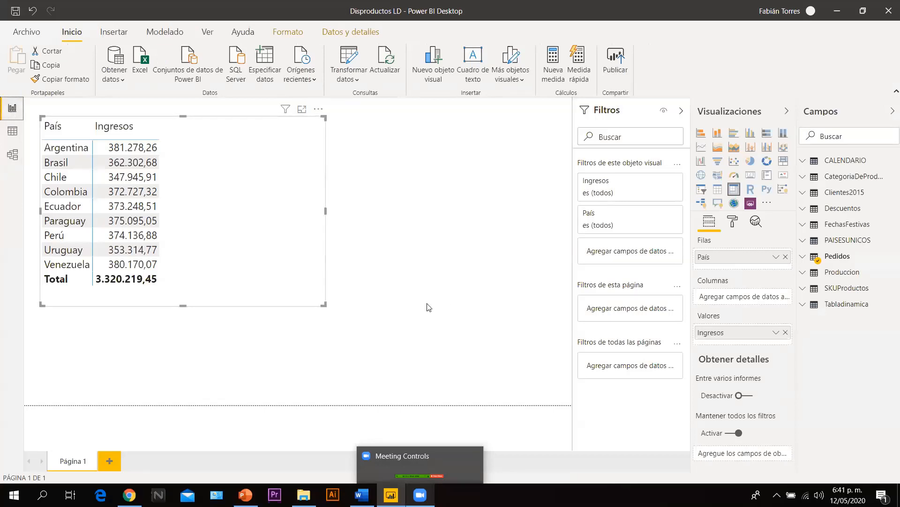
left_click(802, 258)
scroll(887, 233, "down", 5)
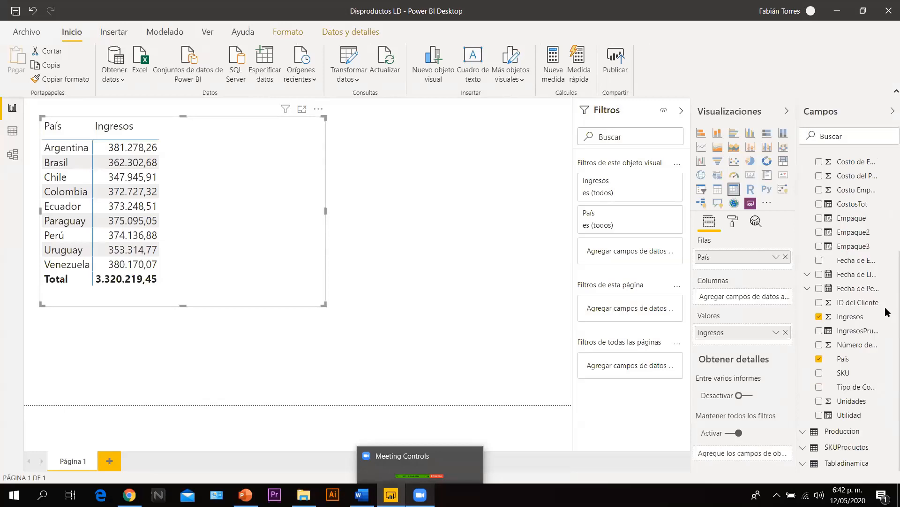
- Display the Pedidos table's data and bring up the formula of its CostosTot calculated column
left_click(12, 131)
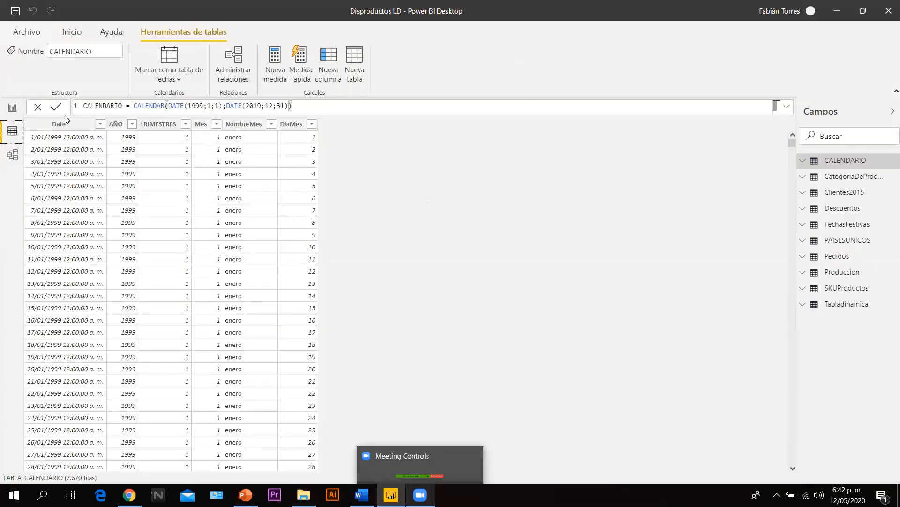
left_click(844, 260)
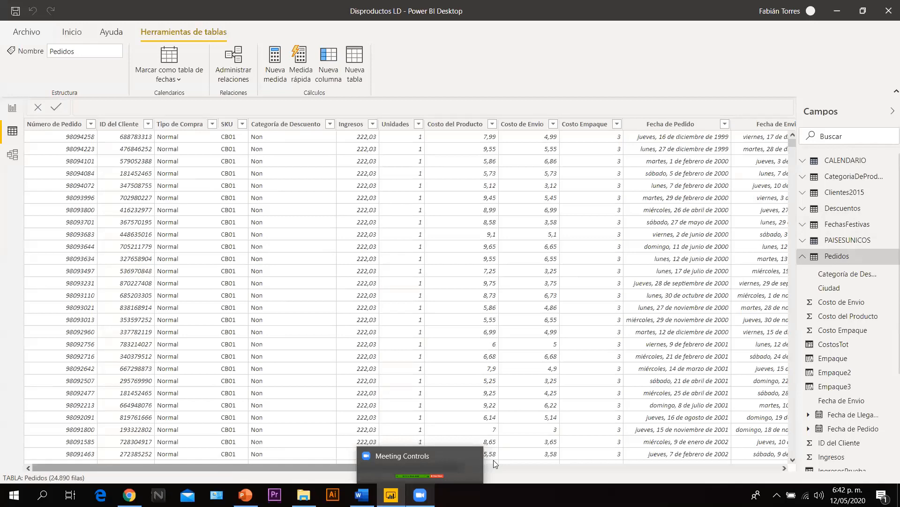
left_click_drag(494, 460, 233, 444)
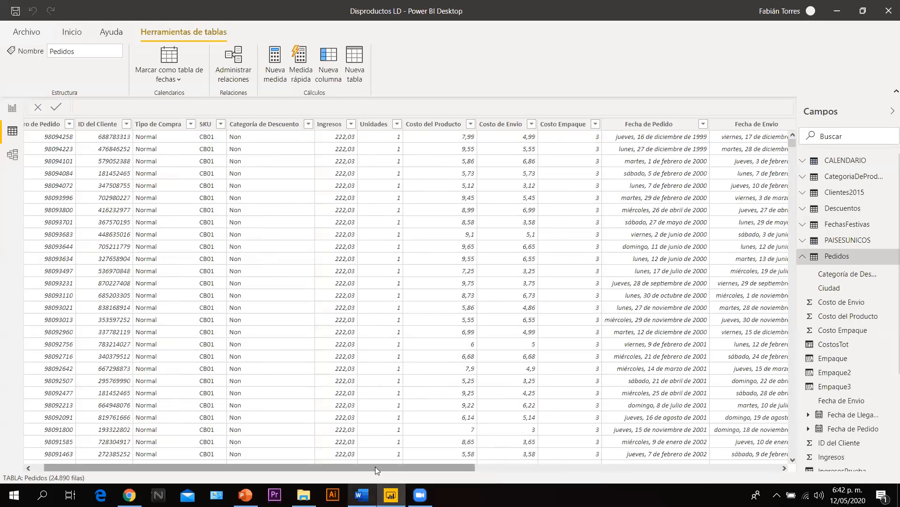
scroll(375, 466, "right", 3)
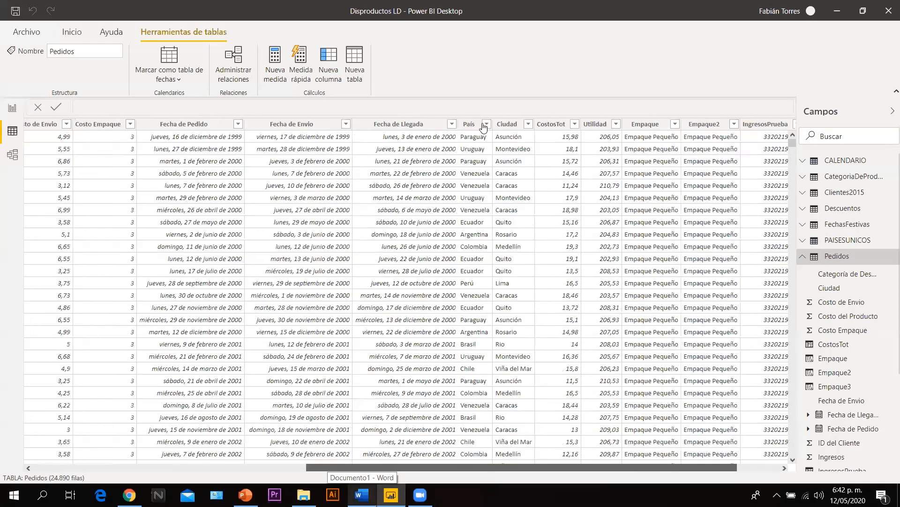
scroll(483, 127, "right", 1)
left_click(523, 124)
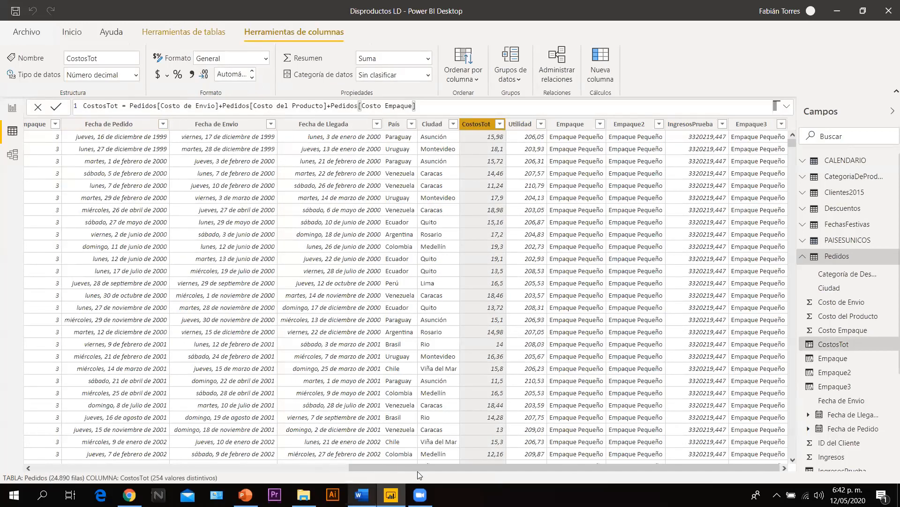
- Review the cost columns that feed CostosTot and display the formula of the Utilidad calculated column
scroll(298, 465, "left", 2)
scroll(299, 465, "left", 1)
scroll(84, 123, "left", 2)
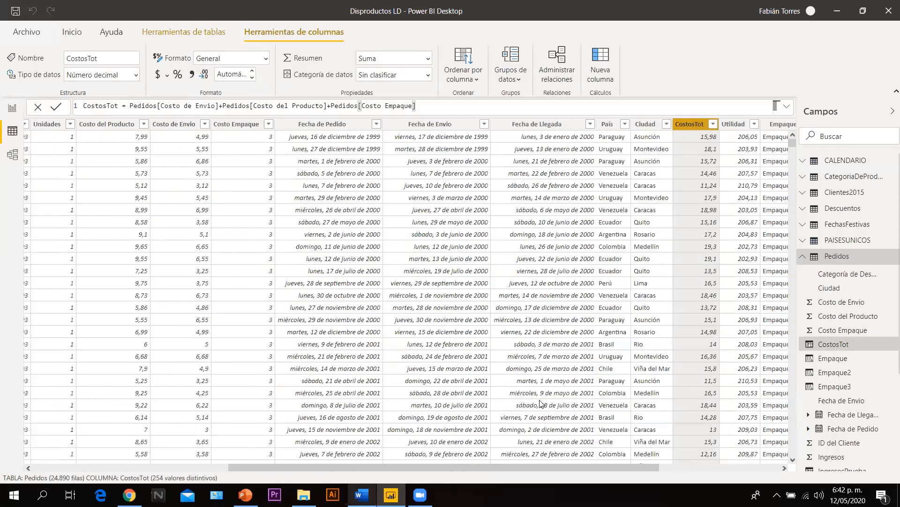
scroll(547, 466, "right", 1)
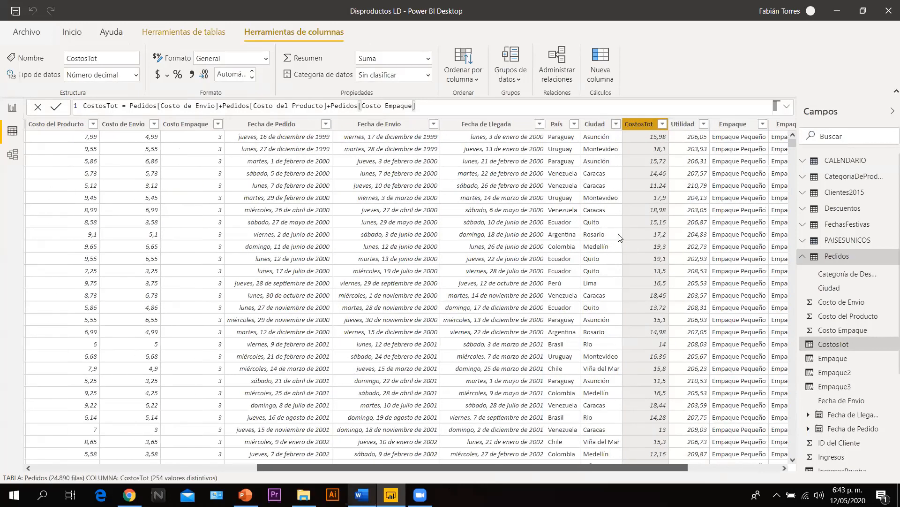
scroll(628, 125, "right", 1)
left_click(628, 124)
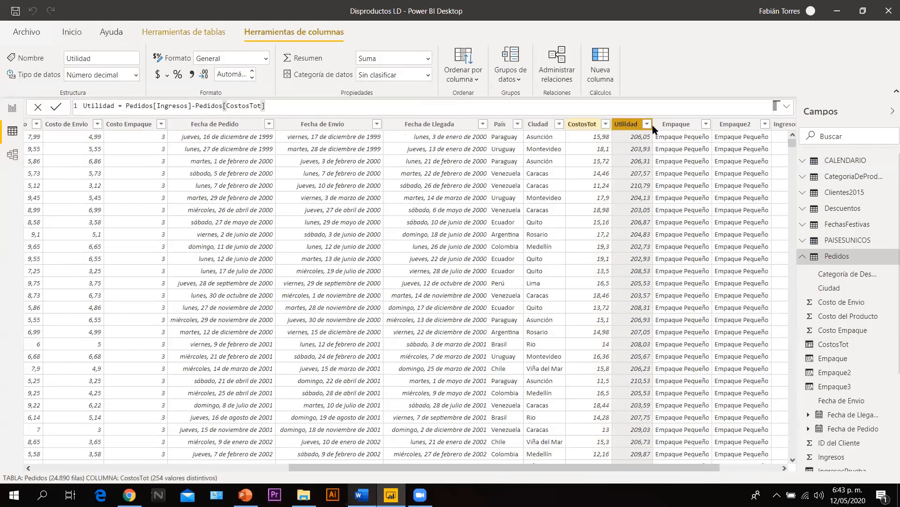
left_click(634, 125)
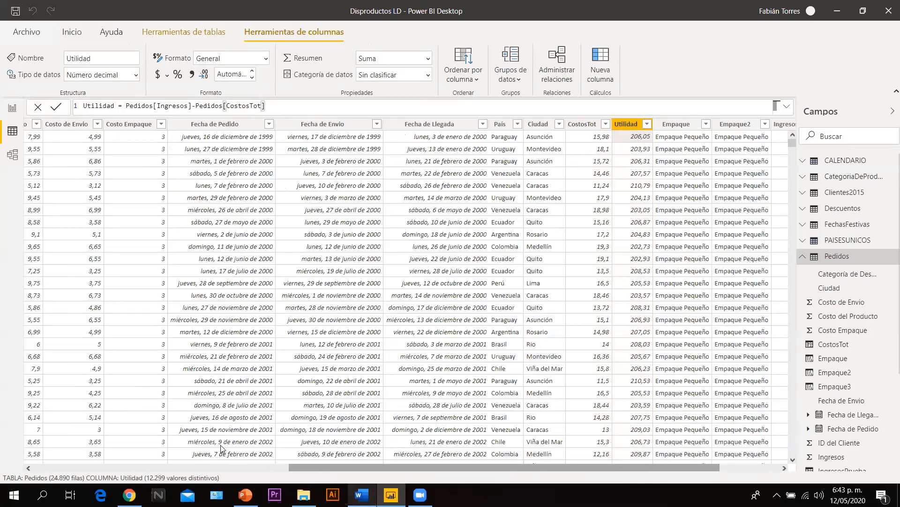
- Select the Ingresos column in Pedidos and look across the cost columns toward CostosTot and Utilidad
scroll(221, 449, "left", 5)
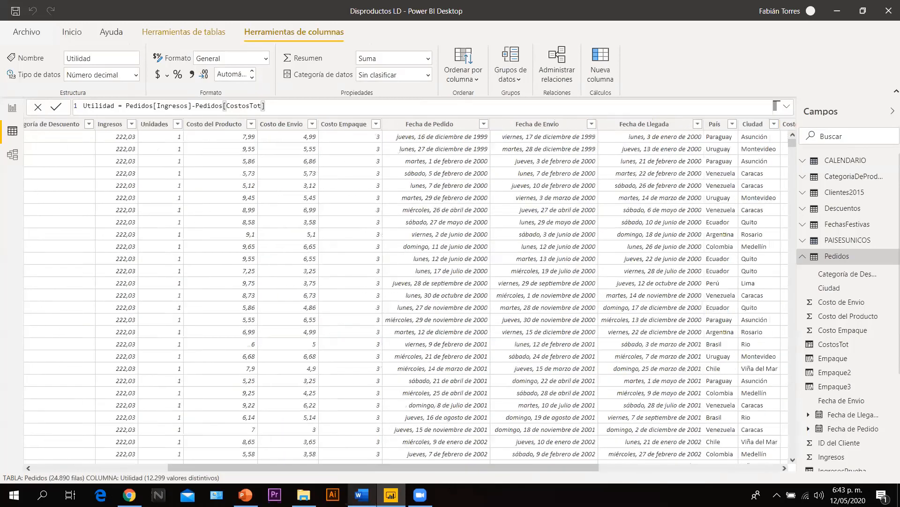
left_click(111, 125)
left_click_drag(428, 466, 492, 467)
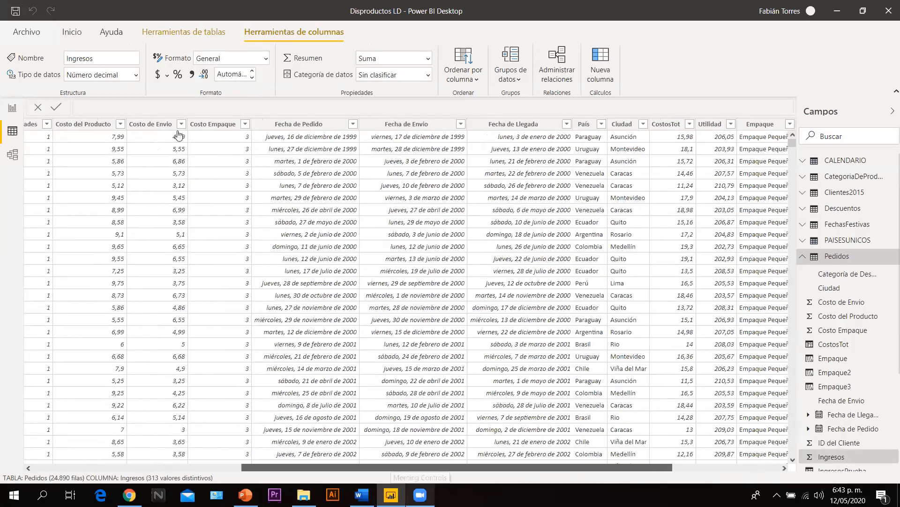
scroll(183, 135, "left", 3)
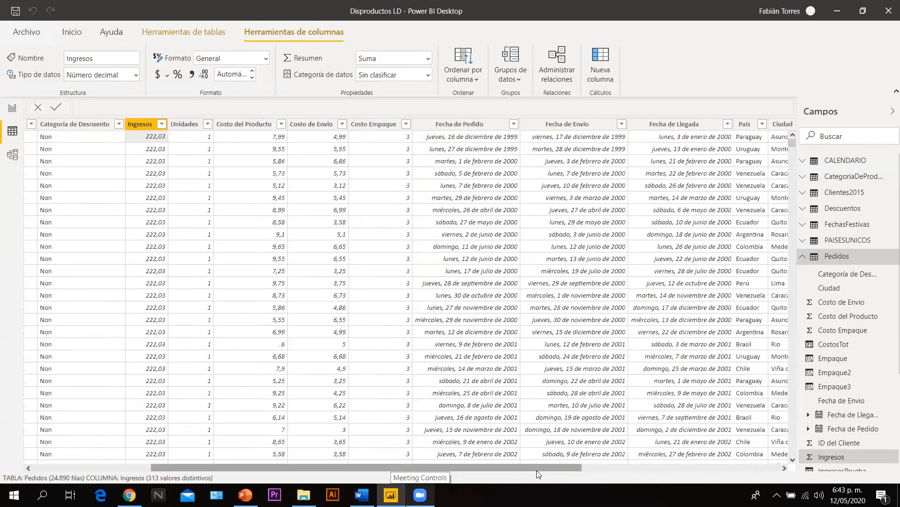
left_click_drag(536, 470, 578, 478)
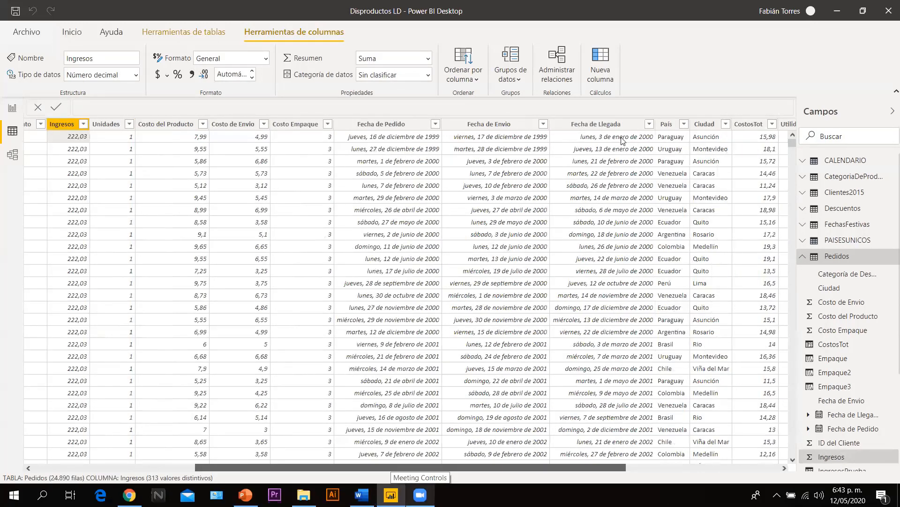
- Inspect the first-row values of CostosTot, Costo Empaque, Costo de Envio and Costo del Producto
left_click(622, 138)
left_click(145, 140)
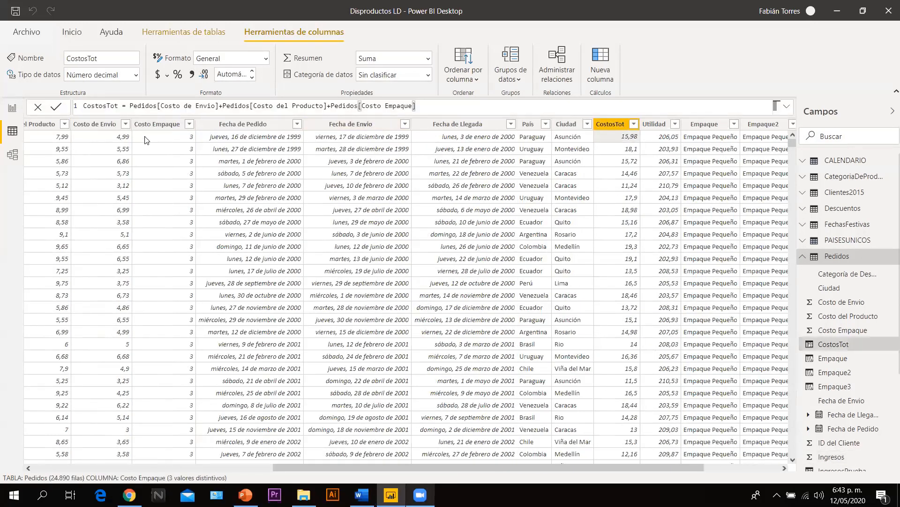
left_click(115, 145)
left_click(52, 139)
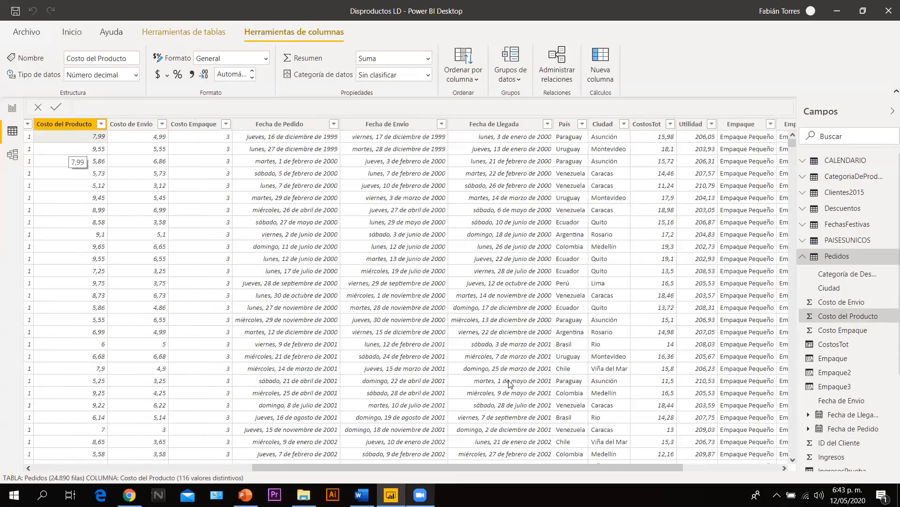
- Check the distinct values in the Unidades column's filter list and close it without filtering
left_click_drag(403, 470, 329, 472)
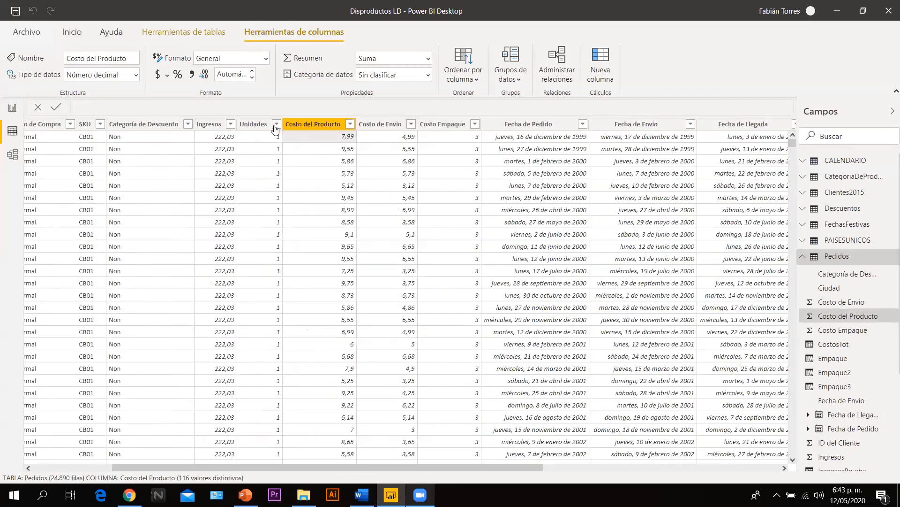
left_click(276, 125)
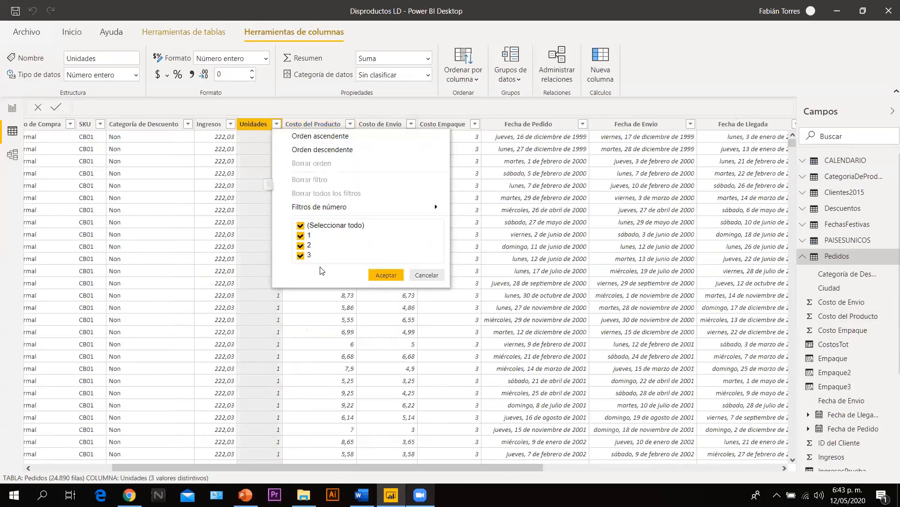
left_click(432, 280)
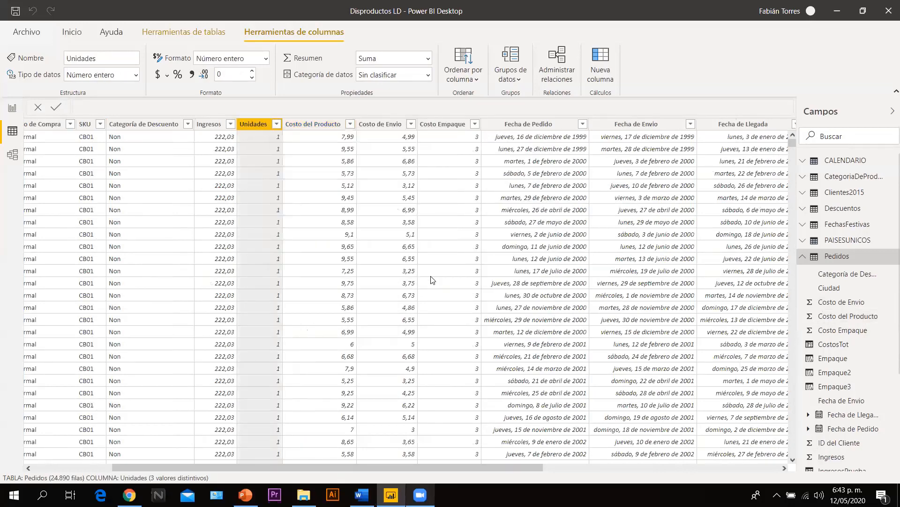
- Compare the first-row Unidades value with those of Costo del Producto, Costo de Envio and Costo Empaque
left_click(327, 127)
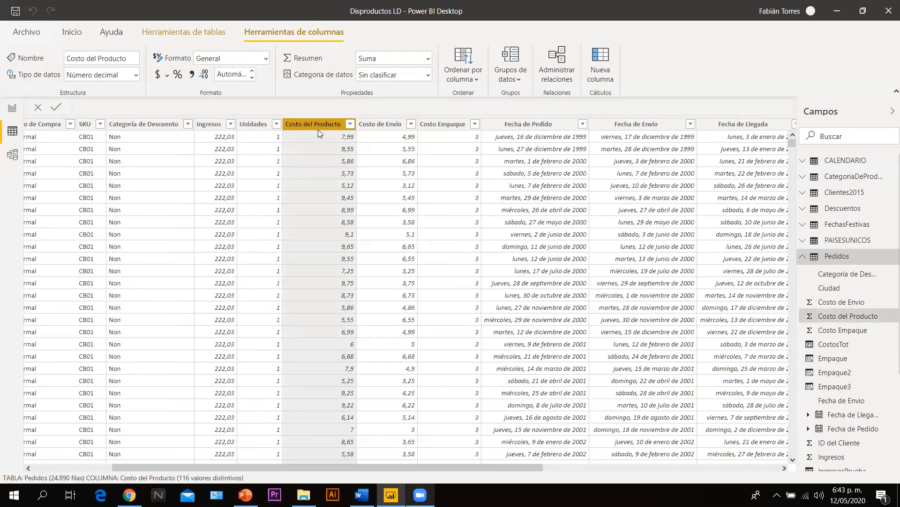
left_click(385, 138)
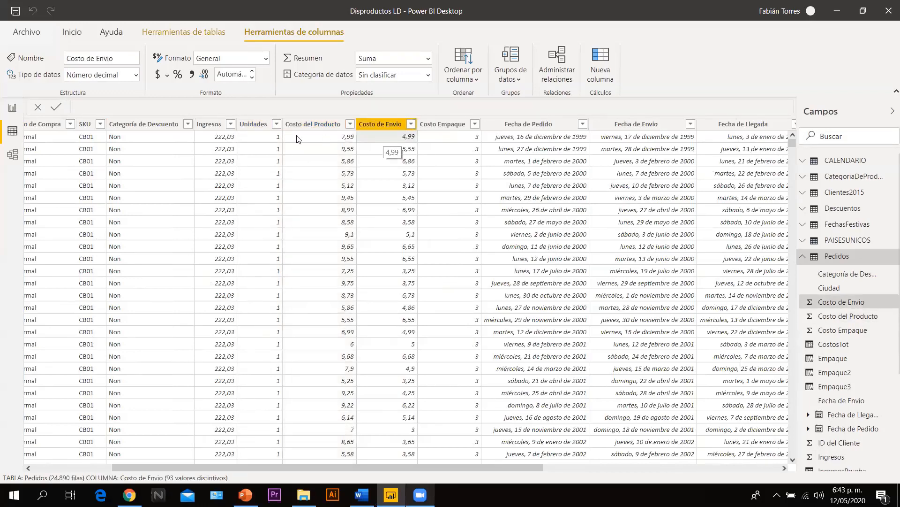
key("Right")
left_click(263, 143)
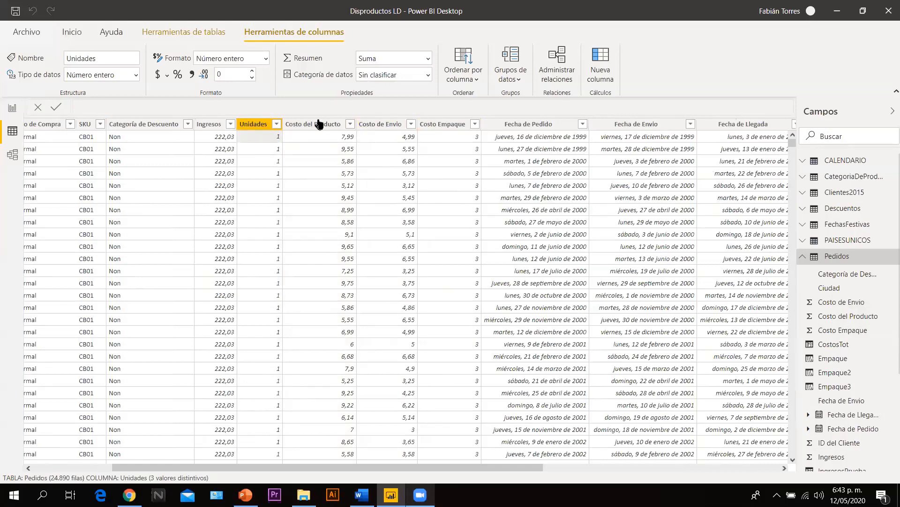
left_click(318, 138)
left_click(384, 141)
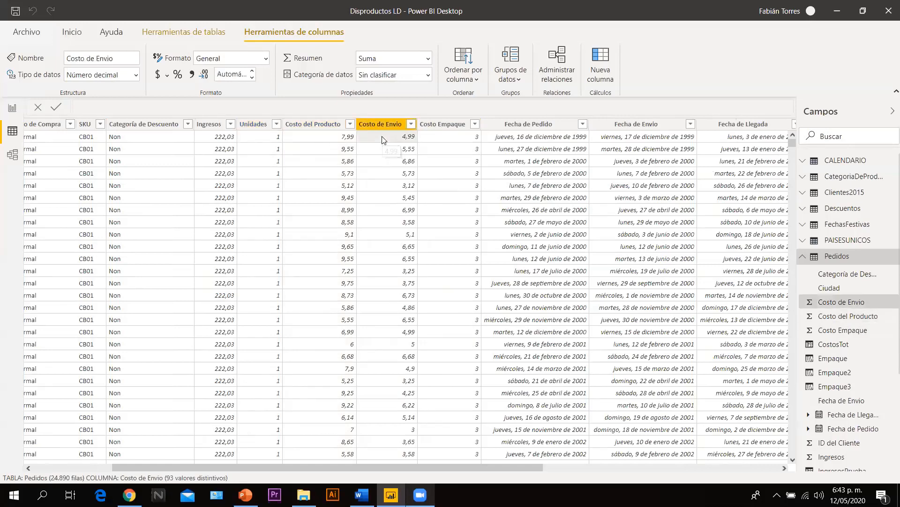
left_click(439, 143)
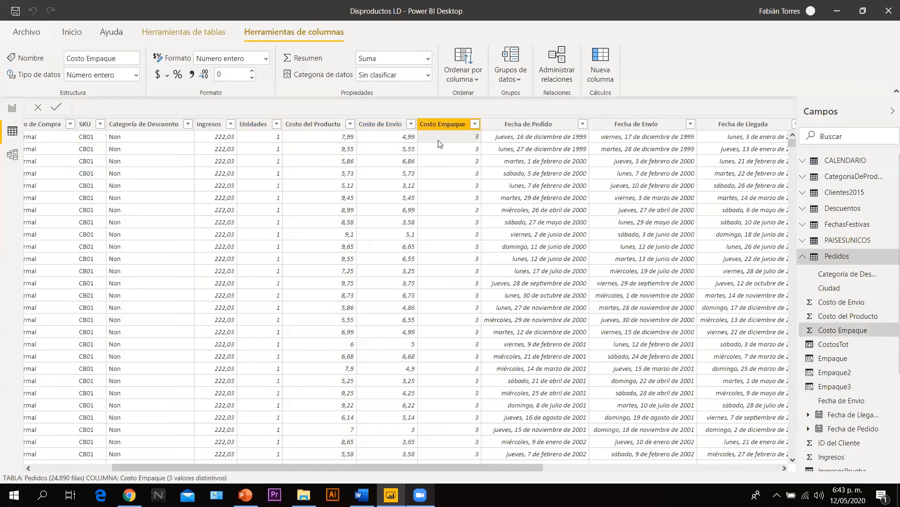
- Inspect the formulas of the CostosTot and Utilidad calculated columns in Pedidos
scroll(439, 143, "right", 2)
scroll(628, 254, "right", 3)
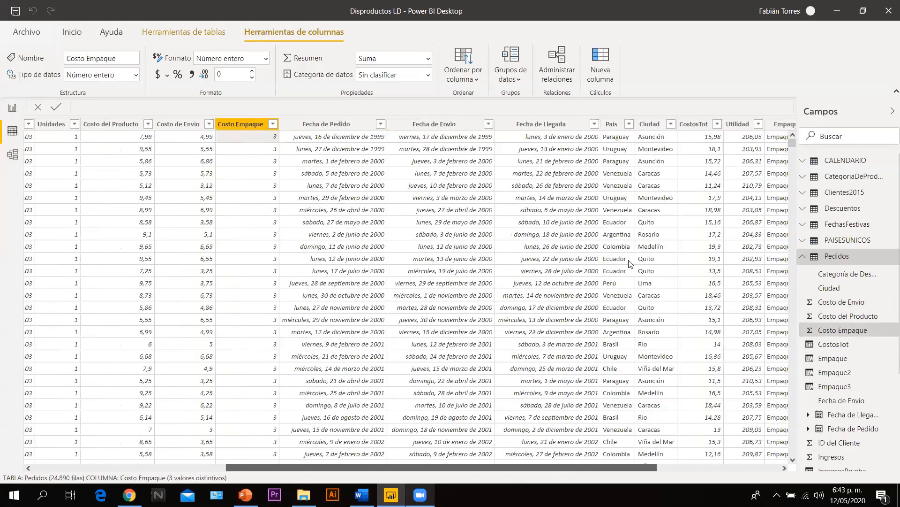
scroll(631, 124, "right", 2)
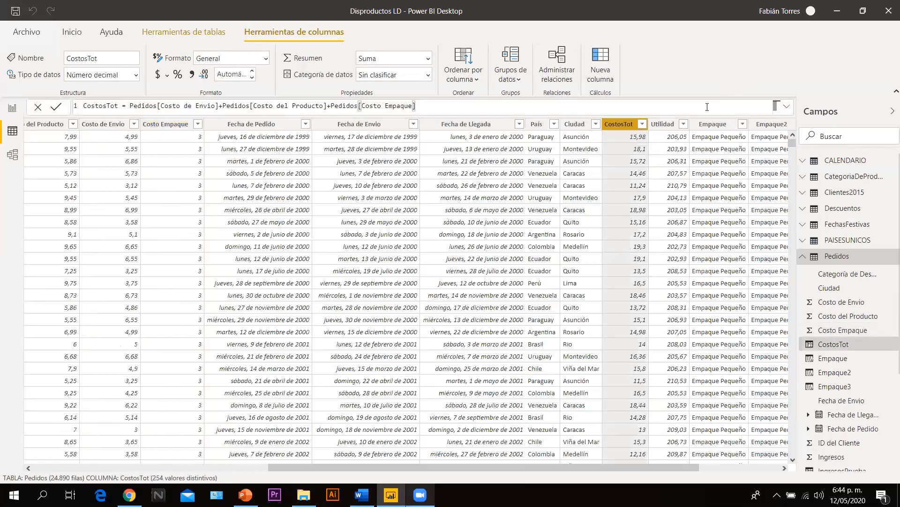
scroll(708, 107, "up", 2)
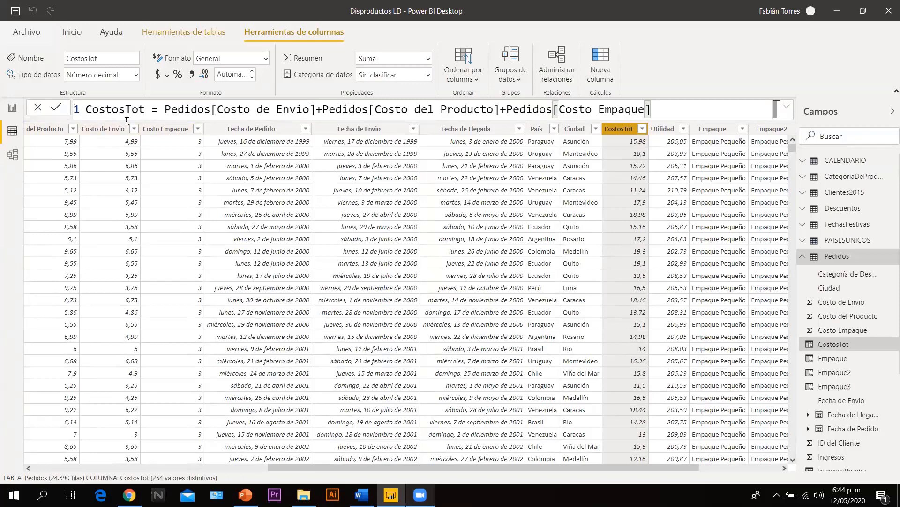
left_click(668, 131)
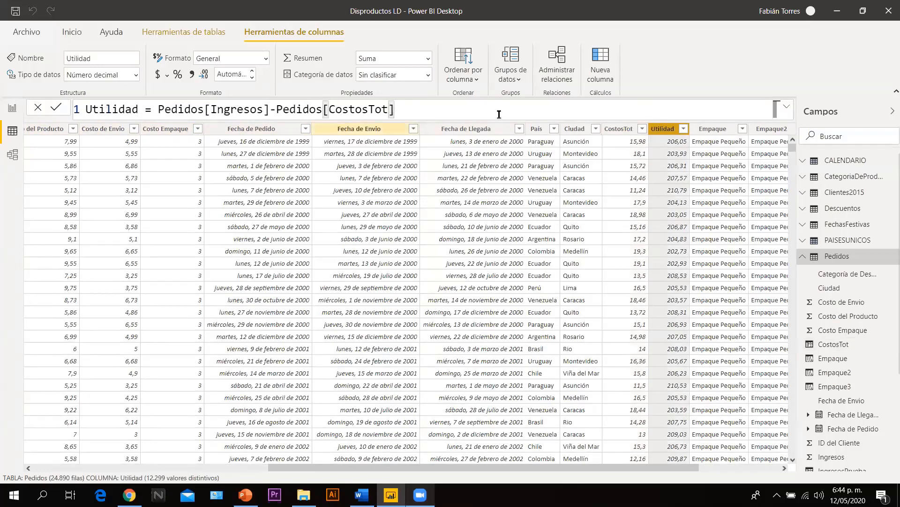
left_click(629, 136)
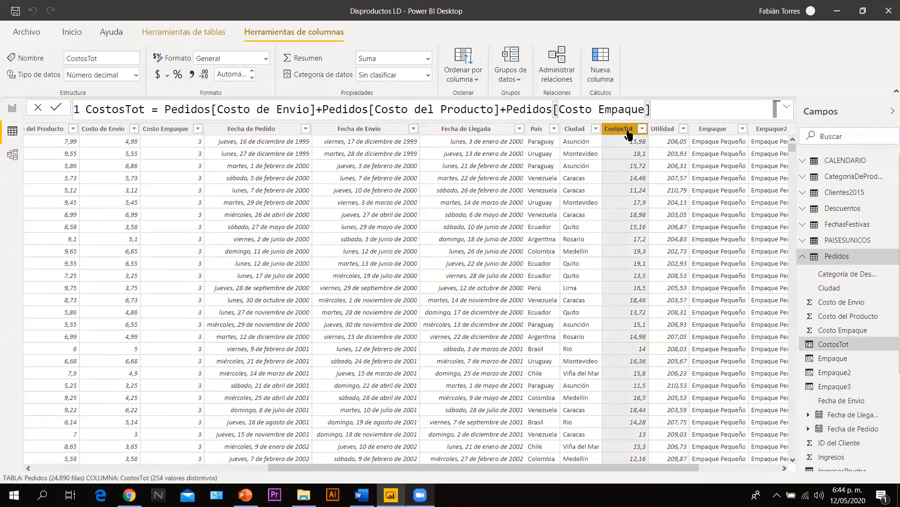
- Review the formulas of the Empaque2, IngresosPrueba and Empaque calculated columns
scroll(628, 134, "right", 3)
left_click(628, 133)
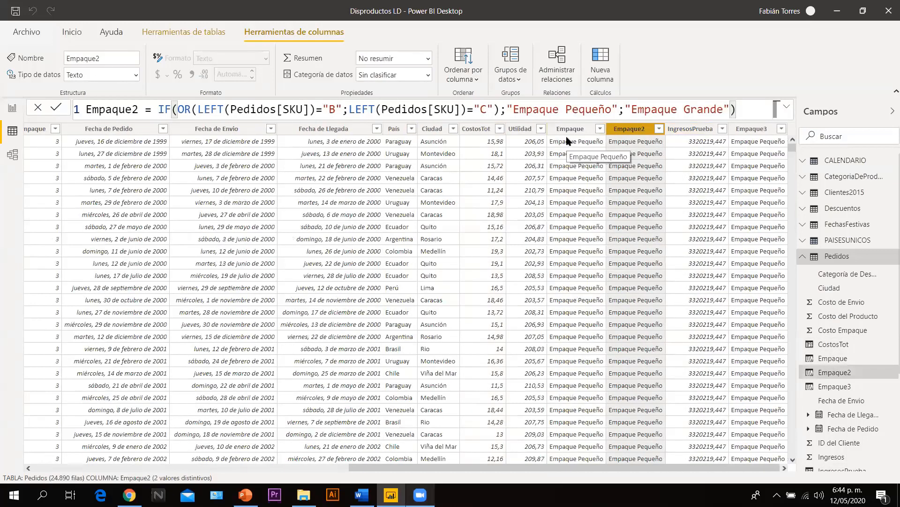
left_click(570, 128)
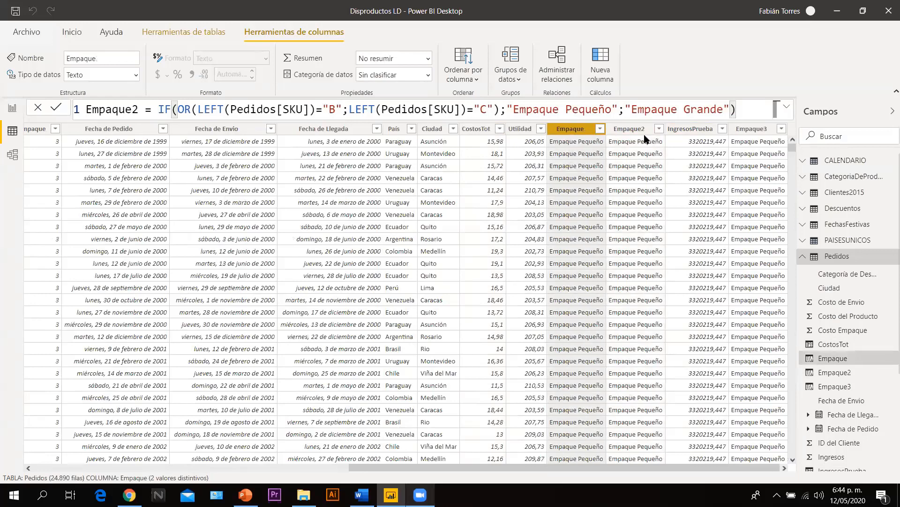
left_click(697, 130)
left_click(571, 131)
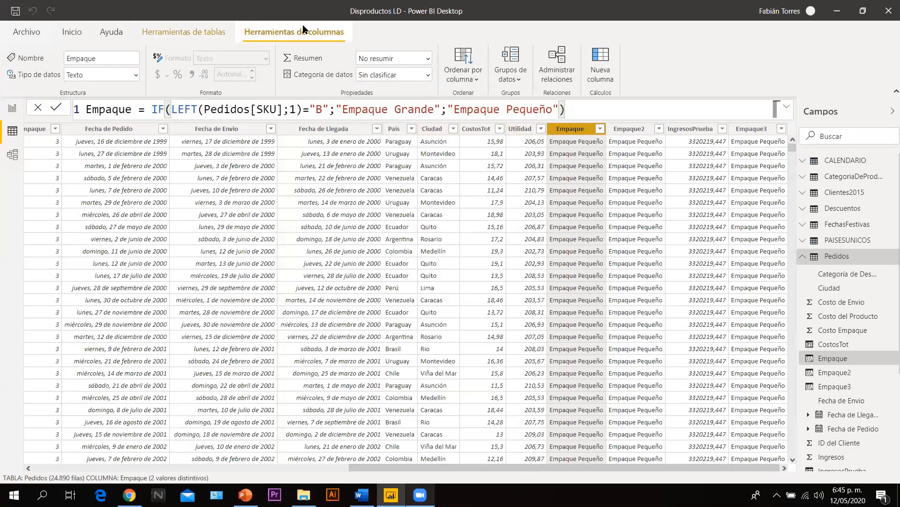
- Add a new calculated column to the Pedidos table and name it %GananciaCol
left_click(71, 32)
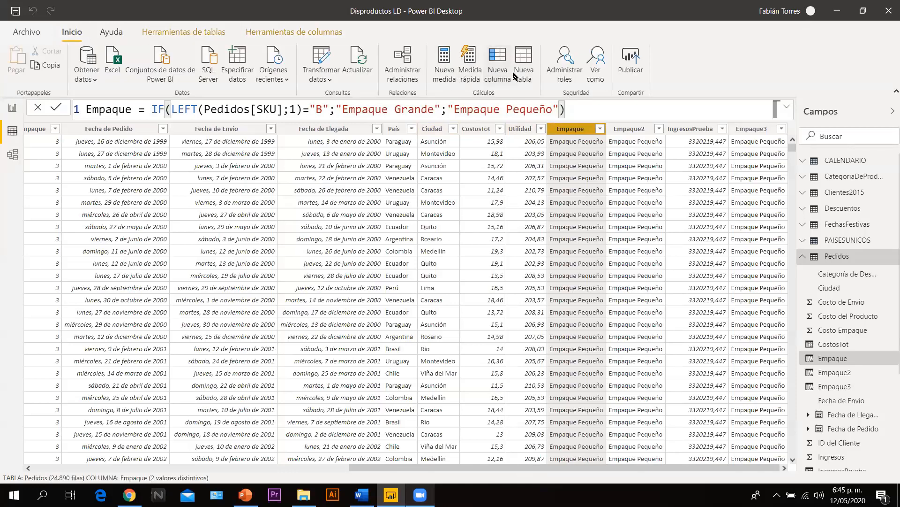
left_click(508, 58)
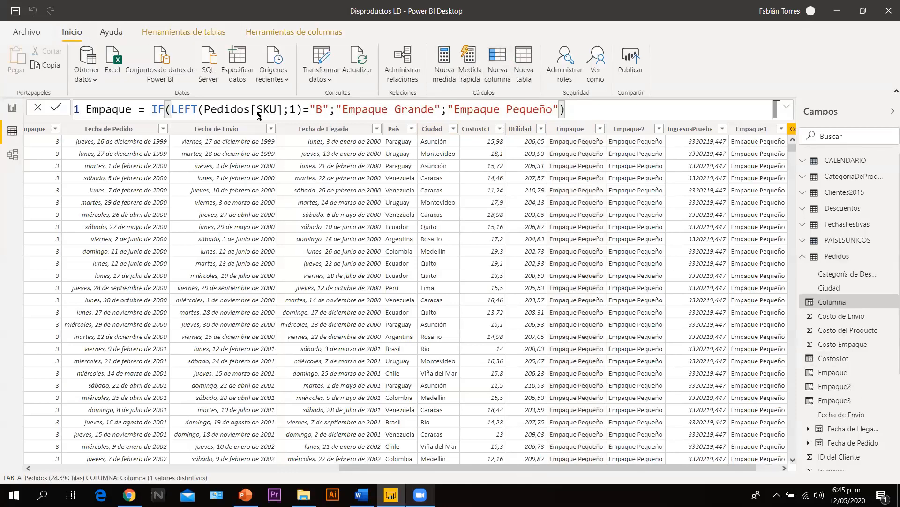
left_click(134, 112)
key("BackSpace")
key("BackSpace")
key("BackSpace")
key("BackSpace")
key("BackSpace")
key("BackSpace")
key("BackSpace")
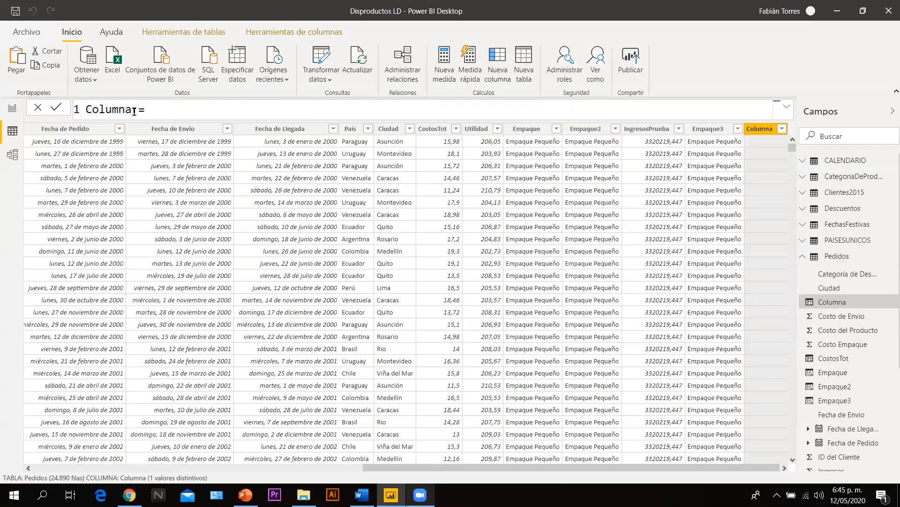
type("%GananciaCol")
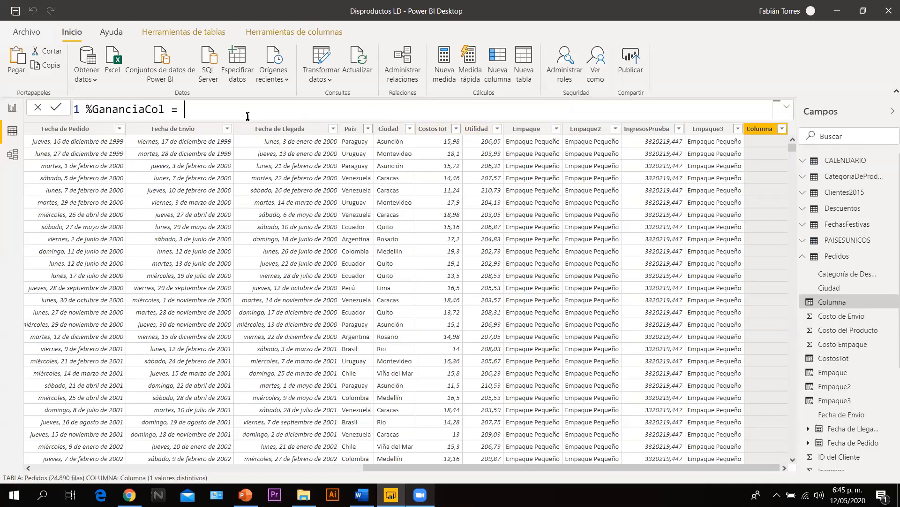
- Begin the %GananciaCol formula with the Pedidos[Utilidad] column reference
type("ped")
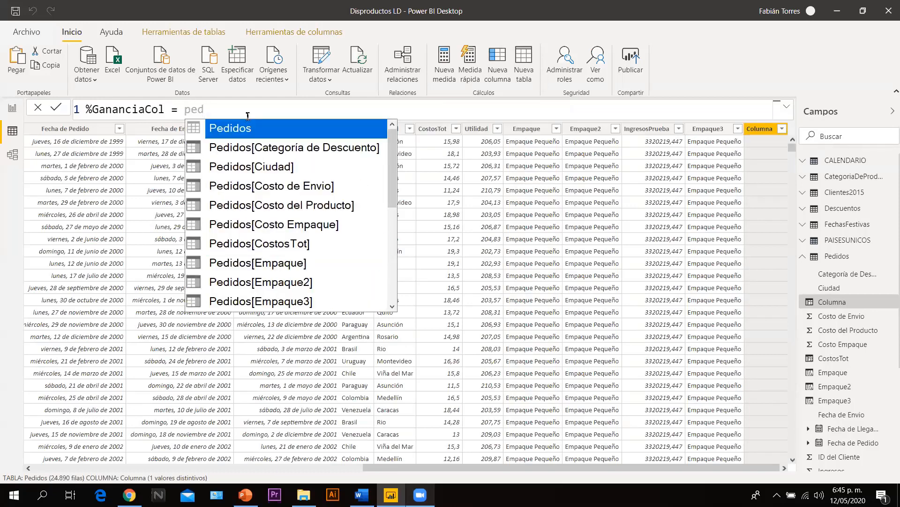
key("Down")
key("Down")
key("Down")
key("Down")
key("Down")
key("Down")
key("Down")
key("Down")
key("Down")
key("Down")
key("Down")
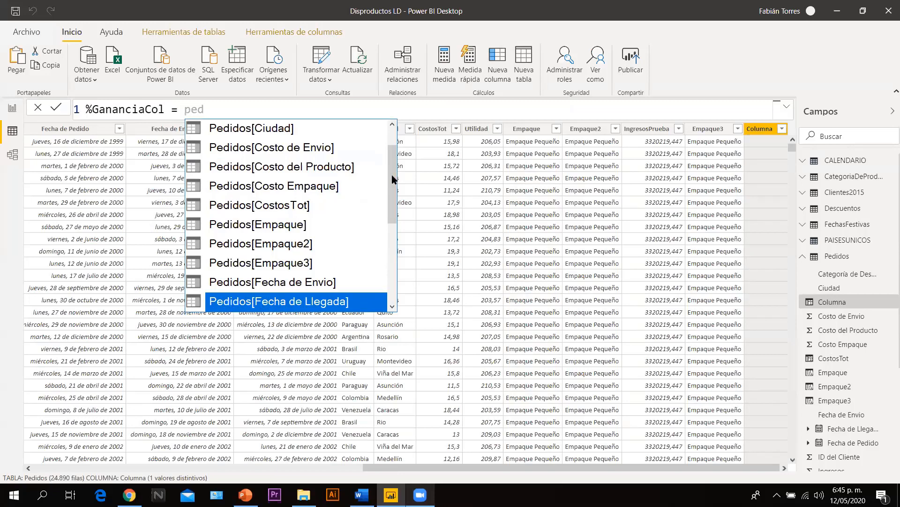
scroll(387, 251, "down", 4)
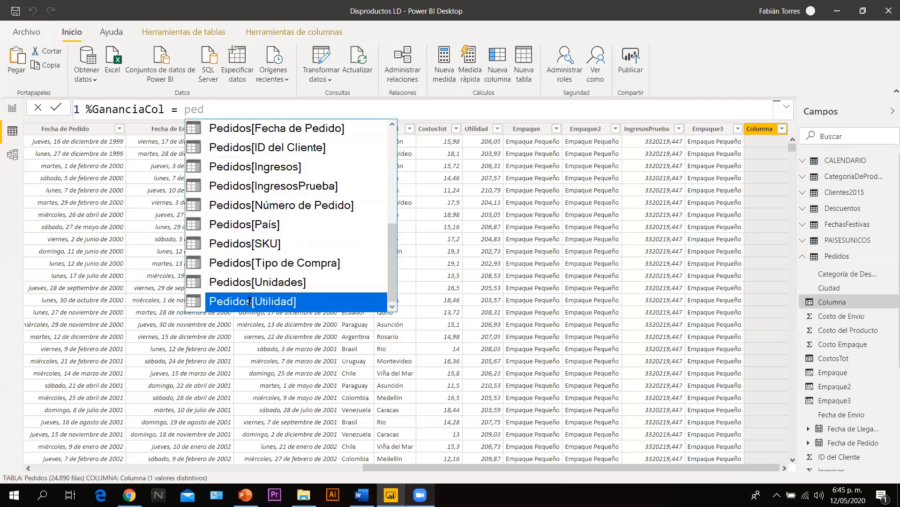
left_click(250, 303)
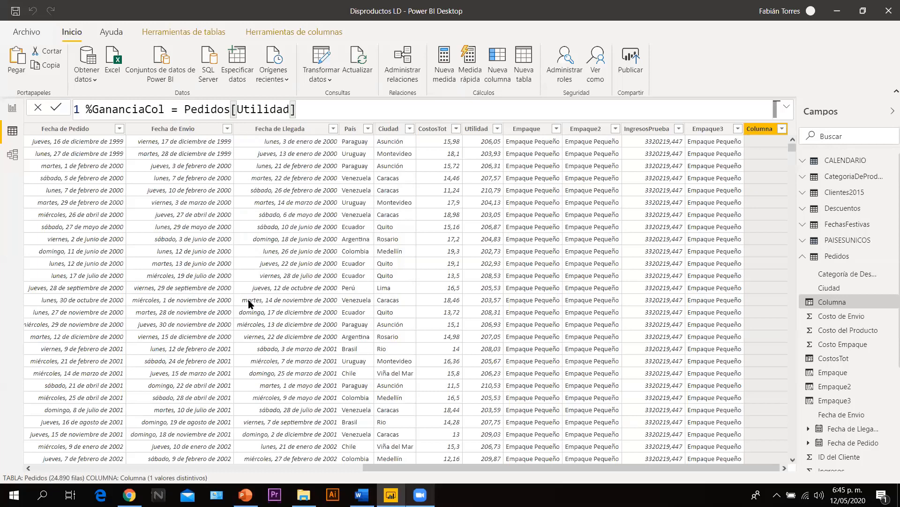
- Complete the formula by dividing by Pedidos[Ingresos], and commit the %GananciaCol column
type("/pedi")
key("Down")
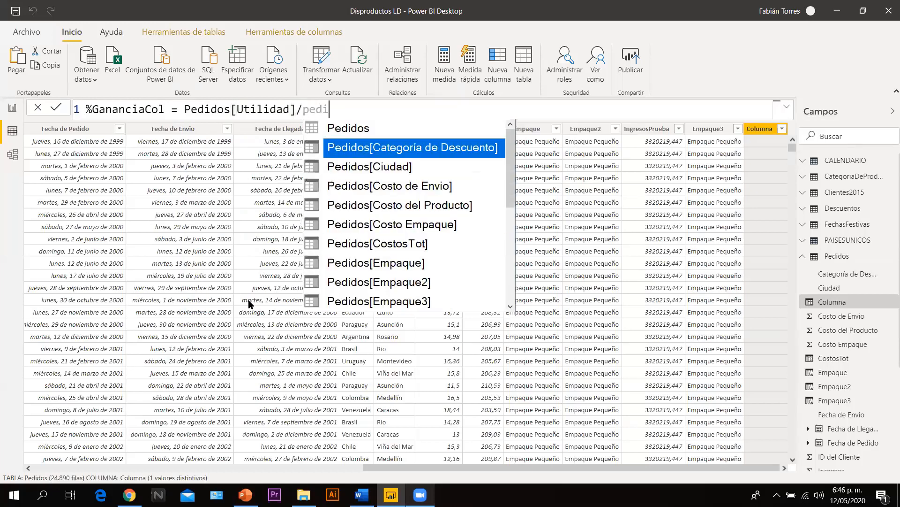
key("Down")
key("Down")
key("Down")
key("Down")
key("Down")
key("Down")
key("Down")
key("Down")
key("Down")
key("Down")
key("Down")
key("Down")
key("Down")
key("Tab")
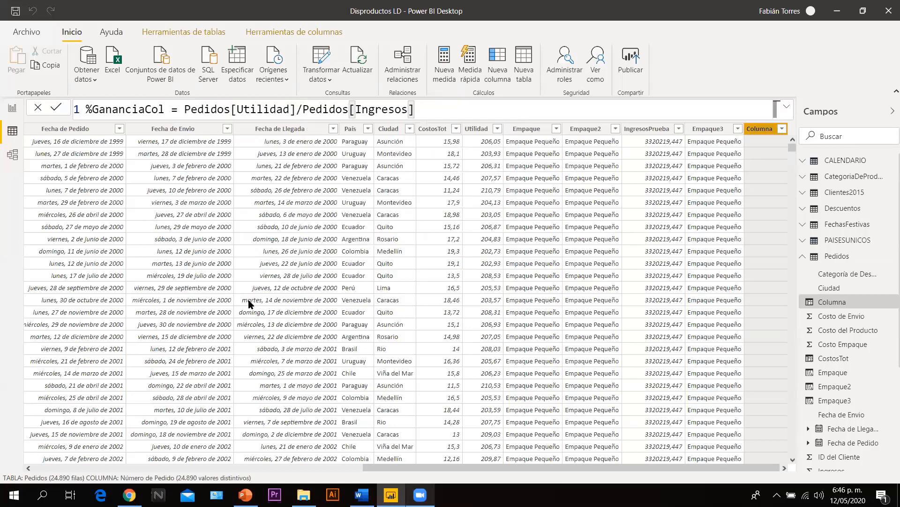
key("Return")
- Format the %GananciaCol column as a percentage
left_click_drag(372, 469, 769, 258)
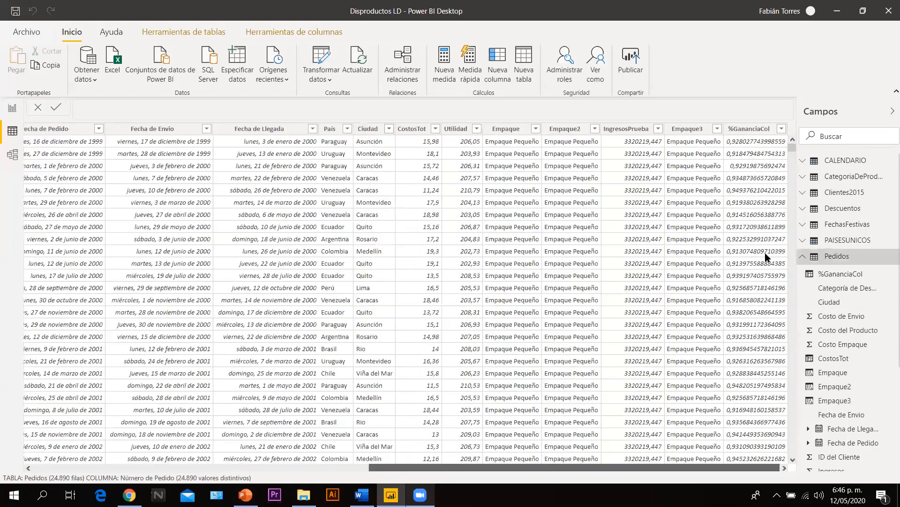
left_click(753, 132)
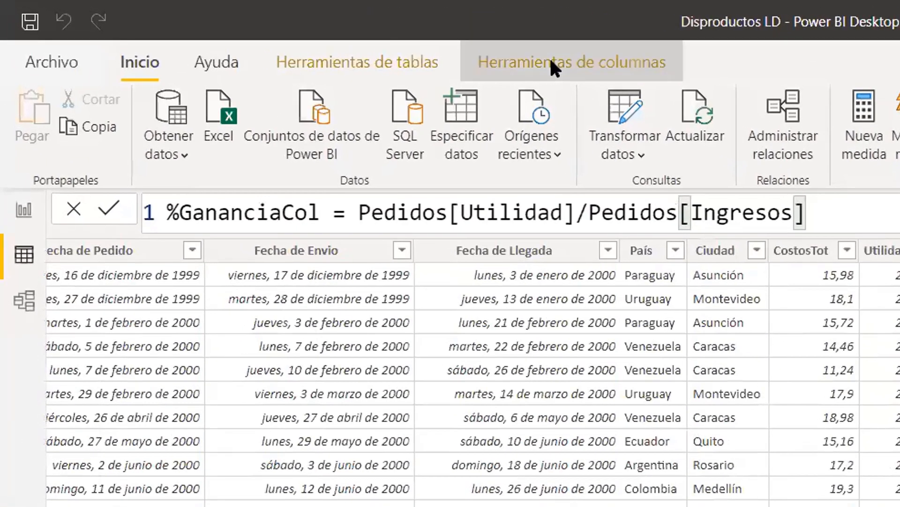
left_click(550, 57)
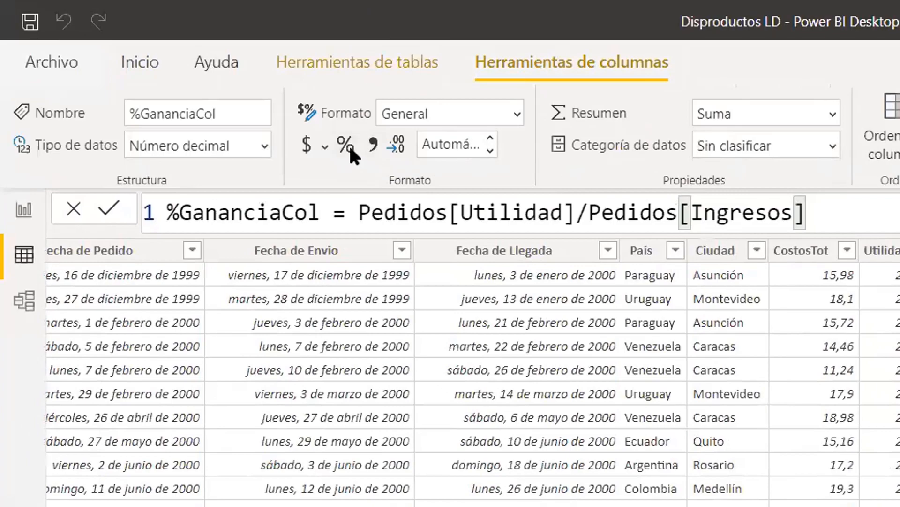
left_click(349, 144)
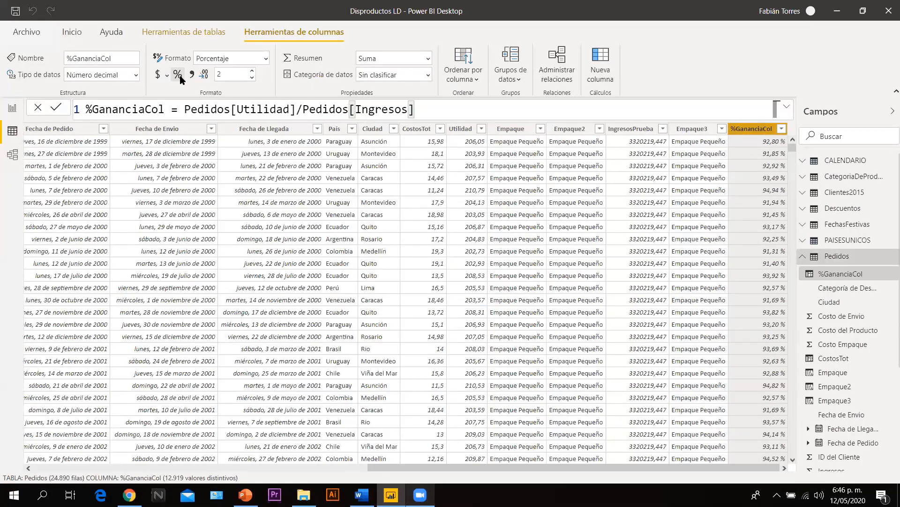
- Inspect the first %GananciaCol values and look back across the Ingresos, cost and Utilidad columns they derive from
left_click(756, 141)
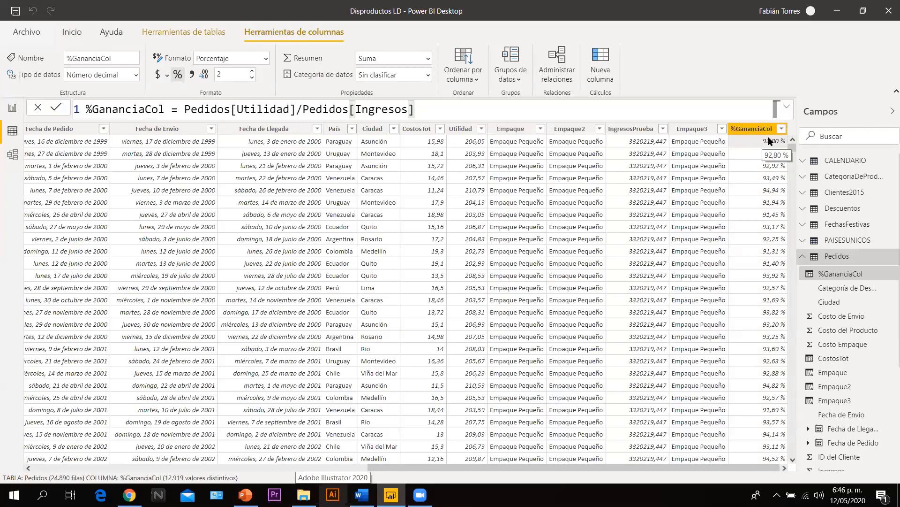
left_click(748, 154)
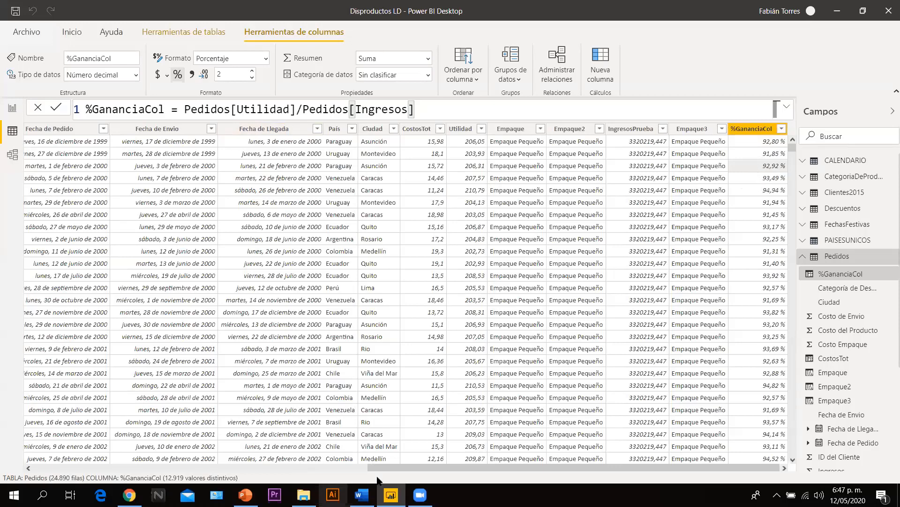
left_click_drag(376, 469, 366, 470)
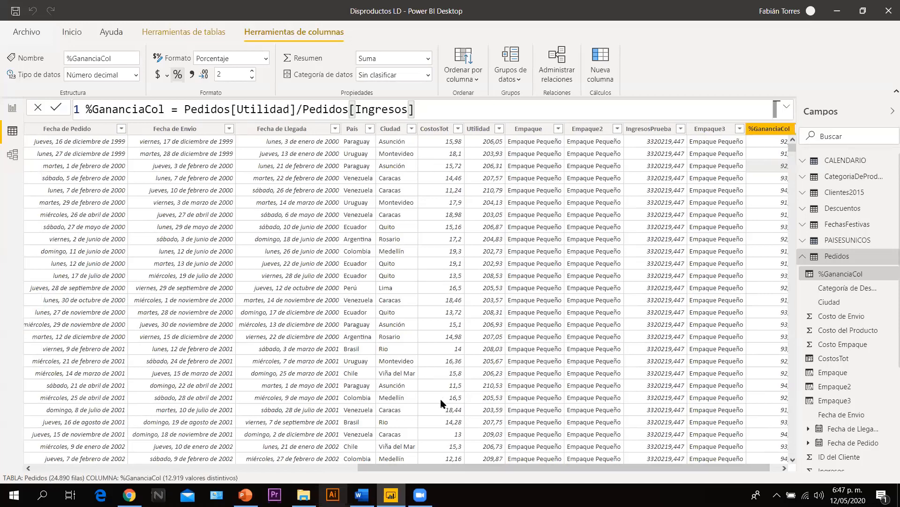
left_click_drag(430, 470, 187, 466)
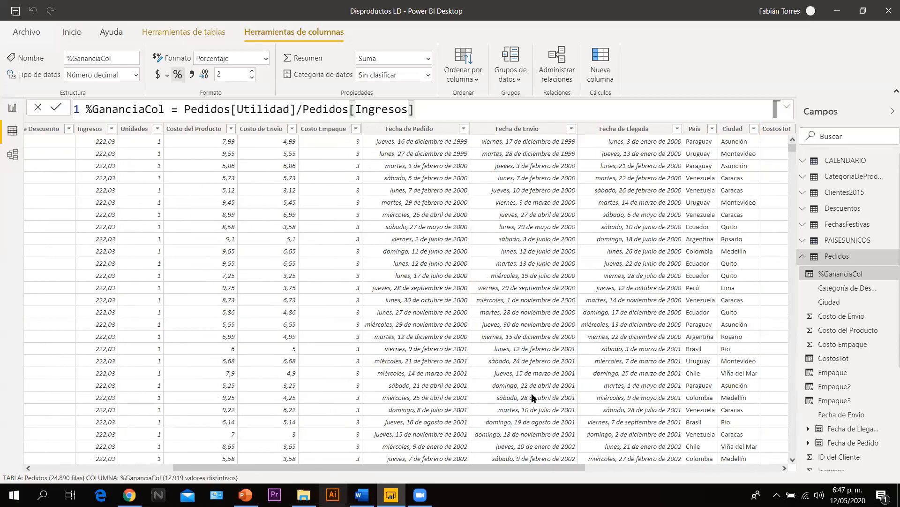
scroll(514, 469, "right", 2)
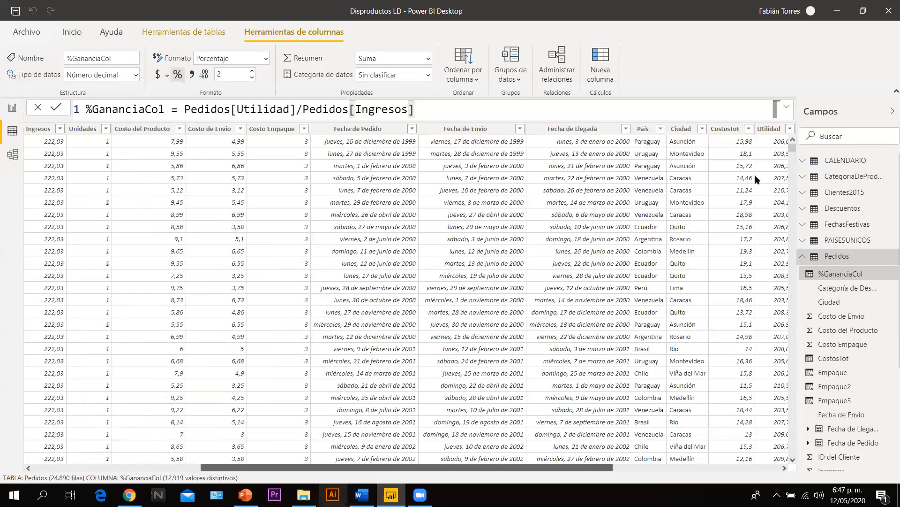
scroll(755, 178, "right", 10)
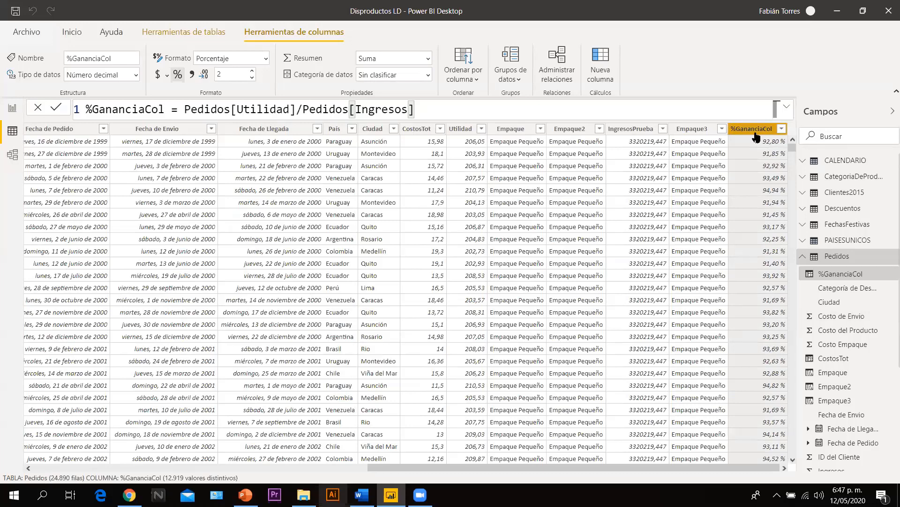
- Examine the distinct values in the %GananciaCol filter list and close it without filtering
left_click_drag(792, 149, 780, 133)
left_click(780, 133)
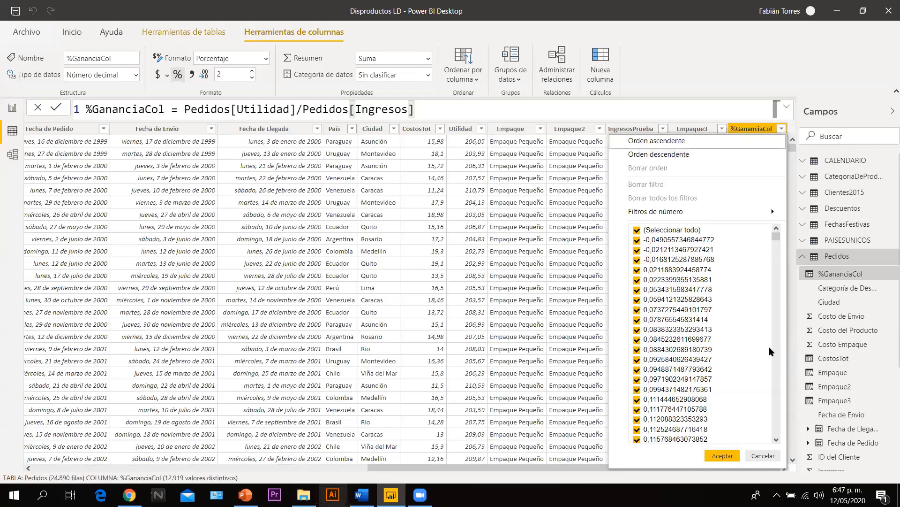
left_click_drag(778, 239, 778, 266)
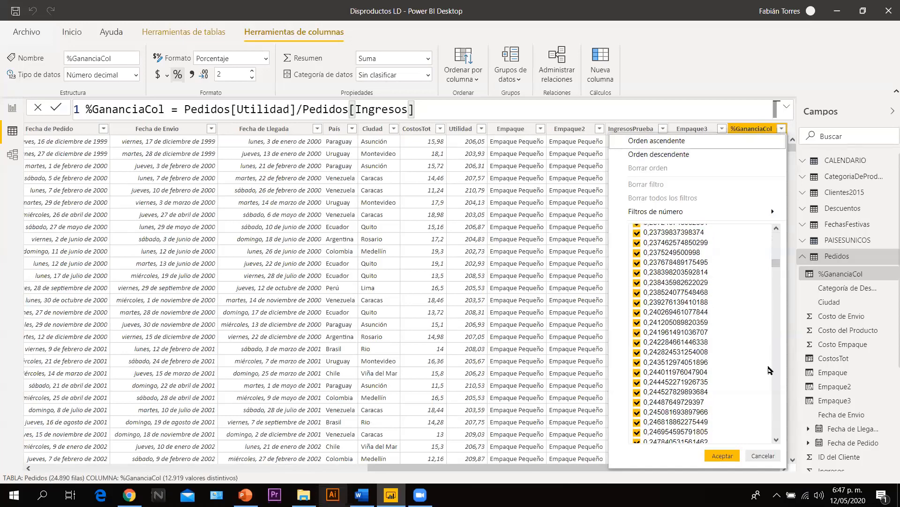
scroll(761, 404, "down", 3)
left_click(763, 456)
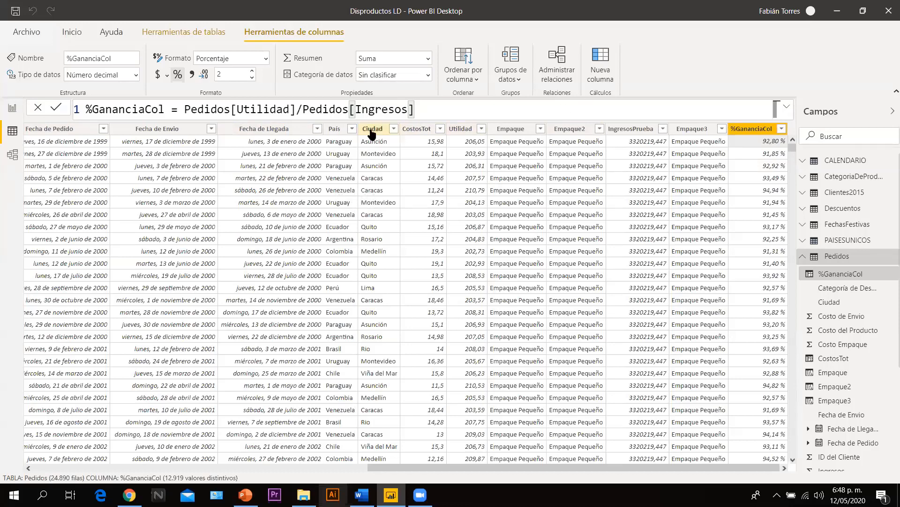
- Select the País column in Pedidos, and narrow the report page's País and Ingresos matrix to fit its content
left_click(339, 128)
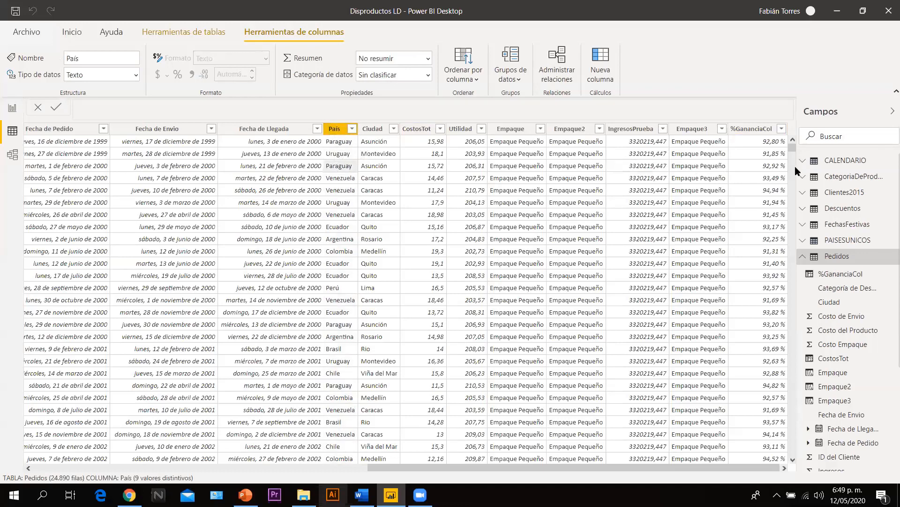
left_click(333, 129)
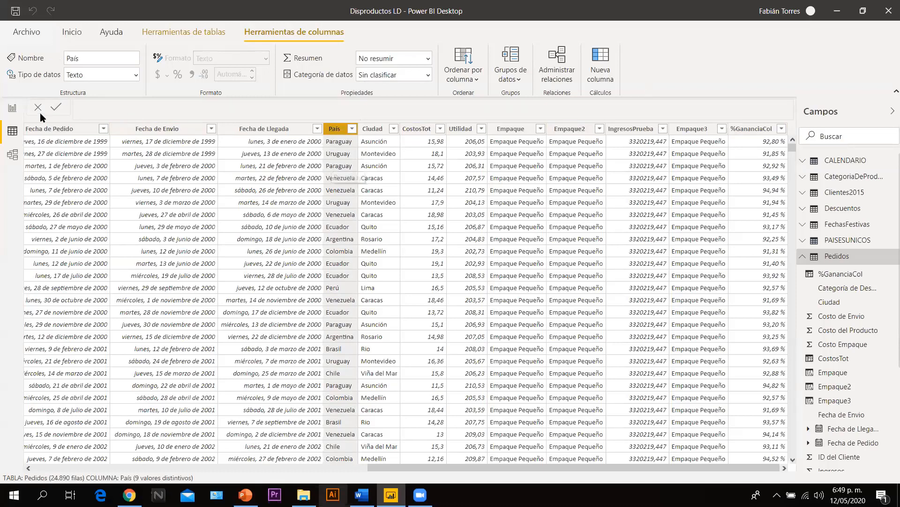
left_click(10, 110)
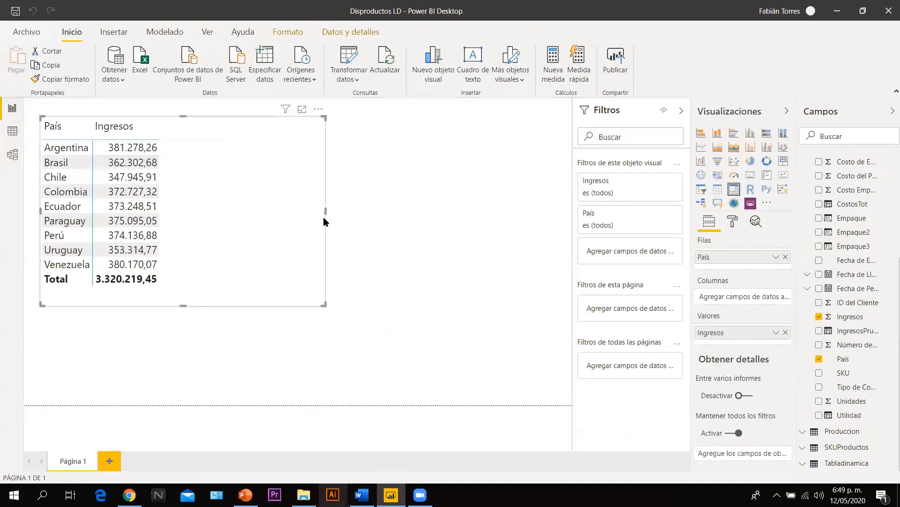
left_click_drag(326, 210, 180, 217)
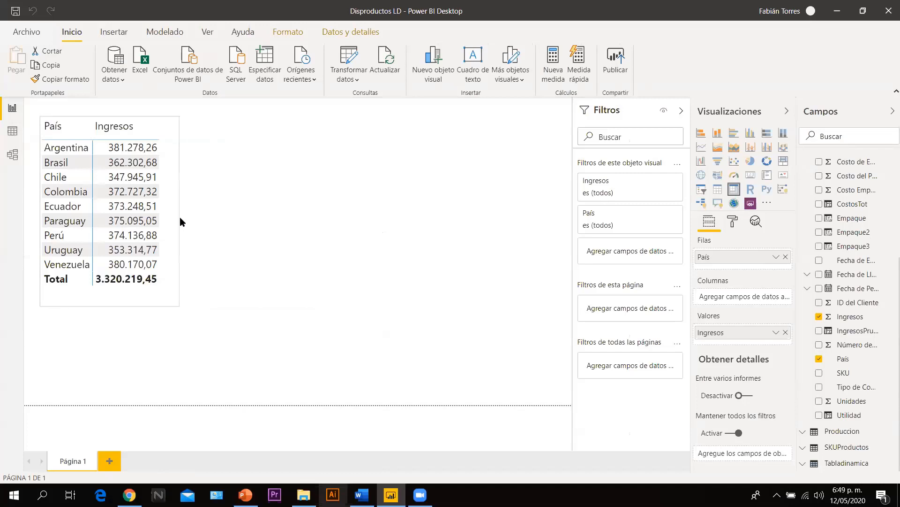
- Insert a second matrix beside the País and Ingresos matrix and add País as its rows
left_click(280, 212)
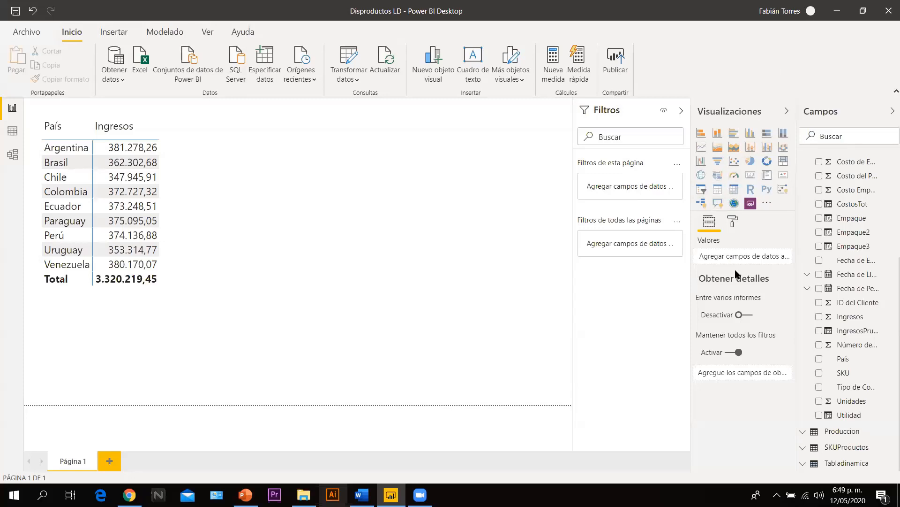
left_click(734, 190)
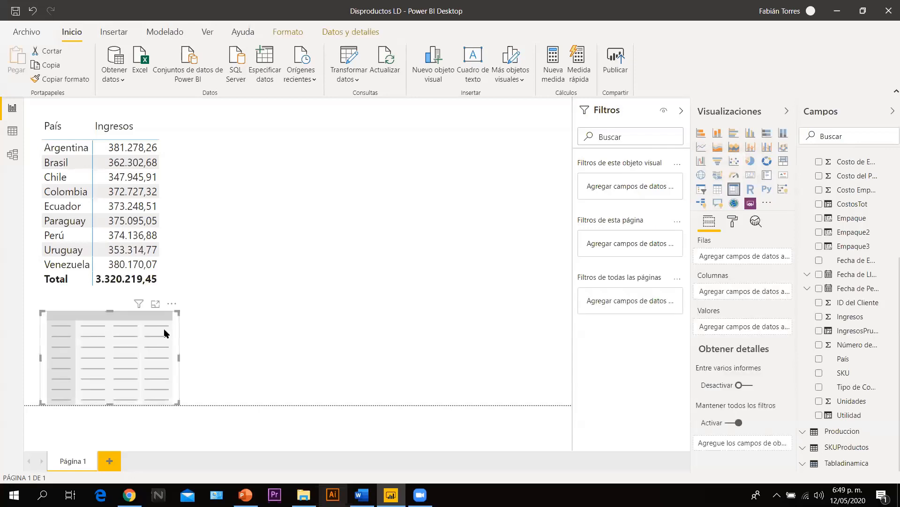
left_click_drag(164, 333, 327, 147)
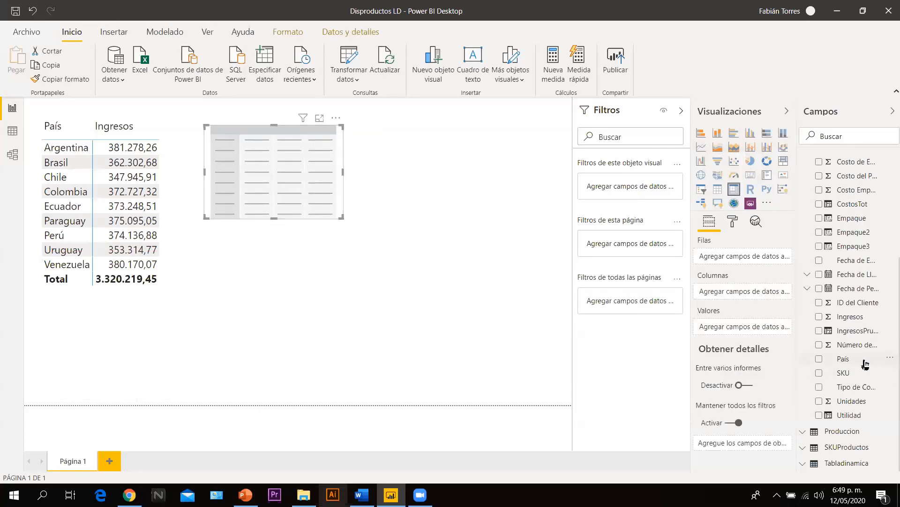
left_click_drag(866, 364, 752, 257)
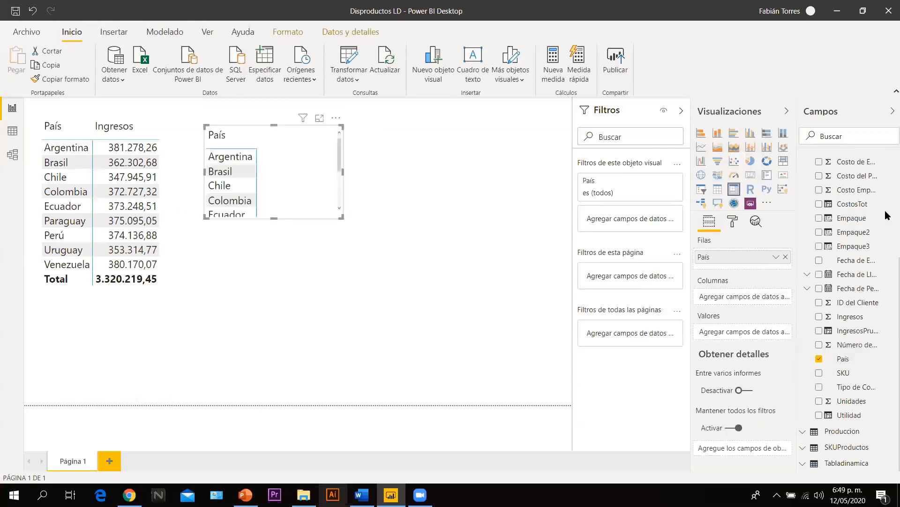
- Add the %GananciaCol column from Pedidos to the new matrix's values
scroll(888, 233, "up", 3)
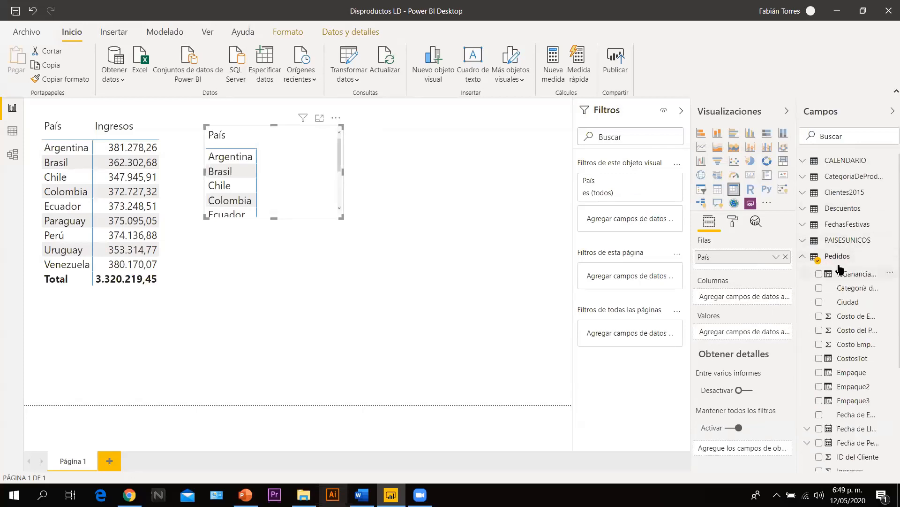
scroll(887, 225, "down", 3)
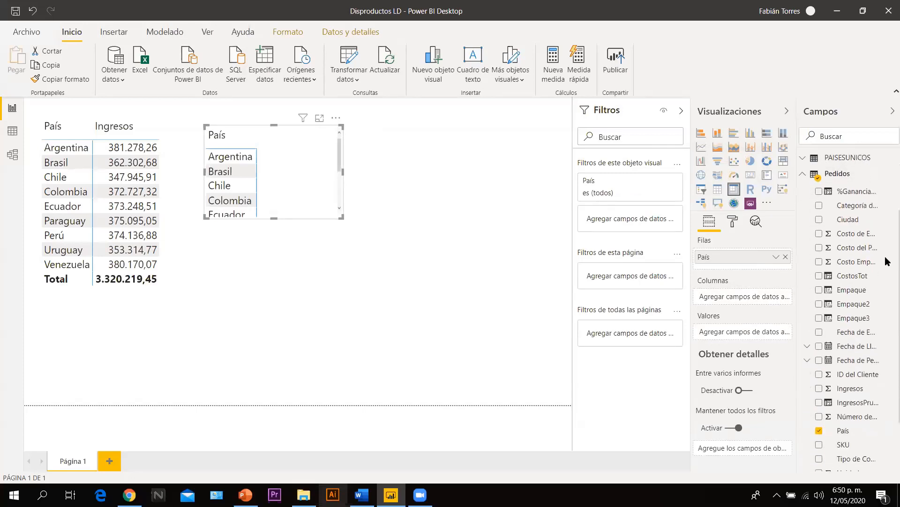
scroll(887, 263, "down", 2)
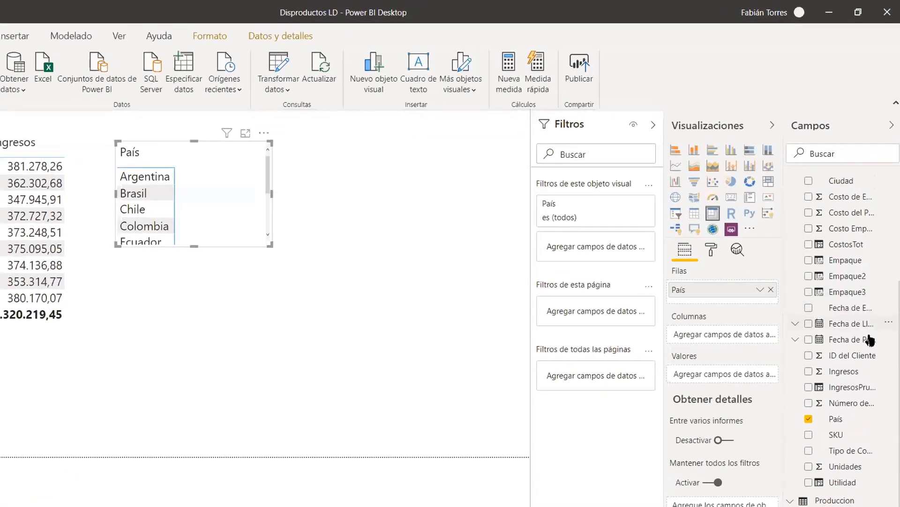
scroll(877, 458, "up", 3)
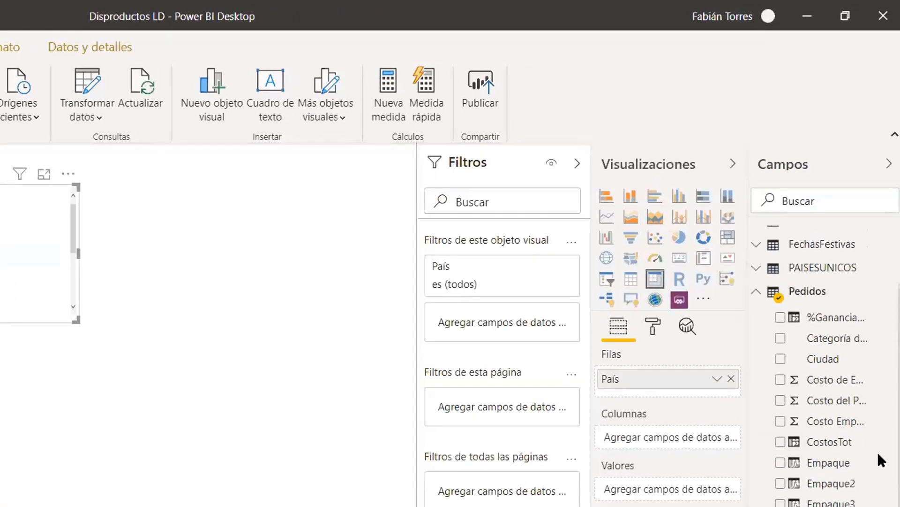
left_click(831, 317)
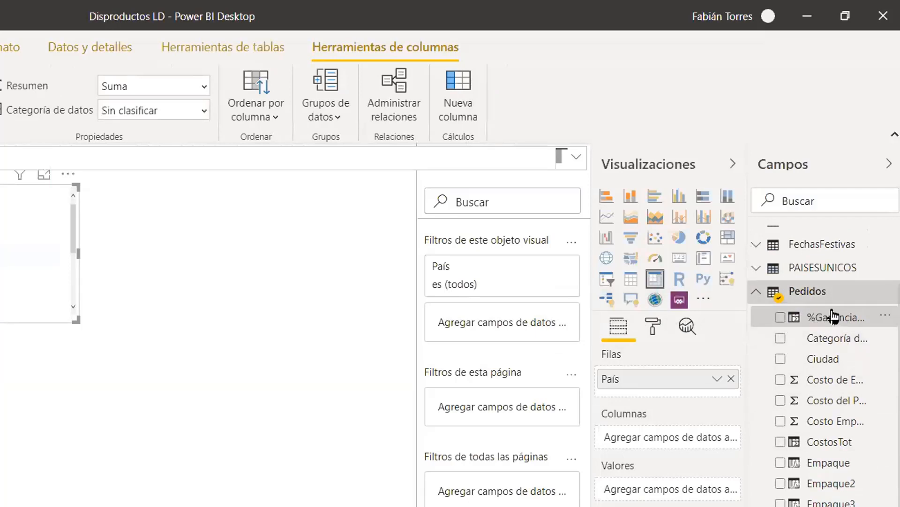
left_click_drag(833, 317, 663, 490)
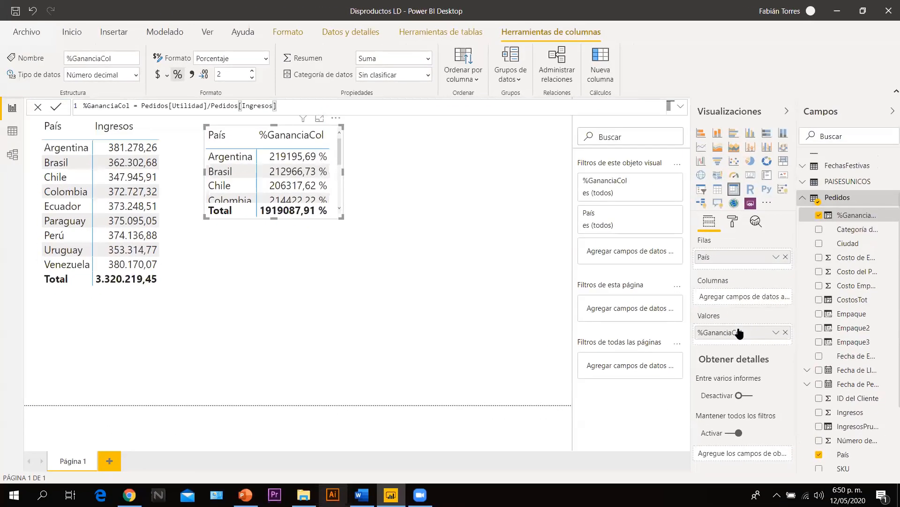
- Enlarge the %GananciaCol matrix downward and sideways so all countries and the total row fit
left_click_drag(360, 339, 365, 330)
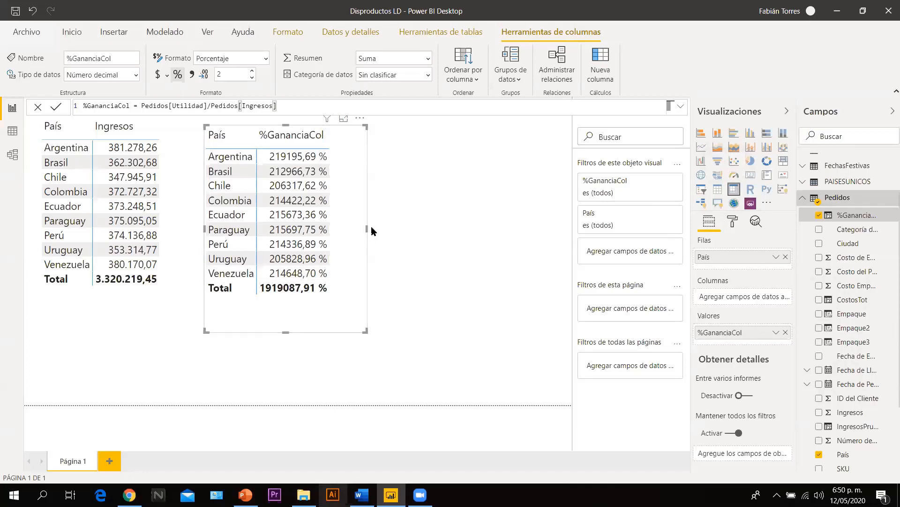
left_click_drag(372, 227, 453, 224)
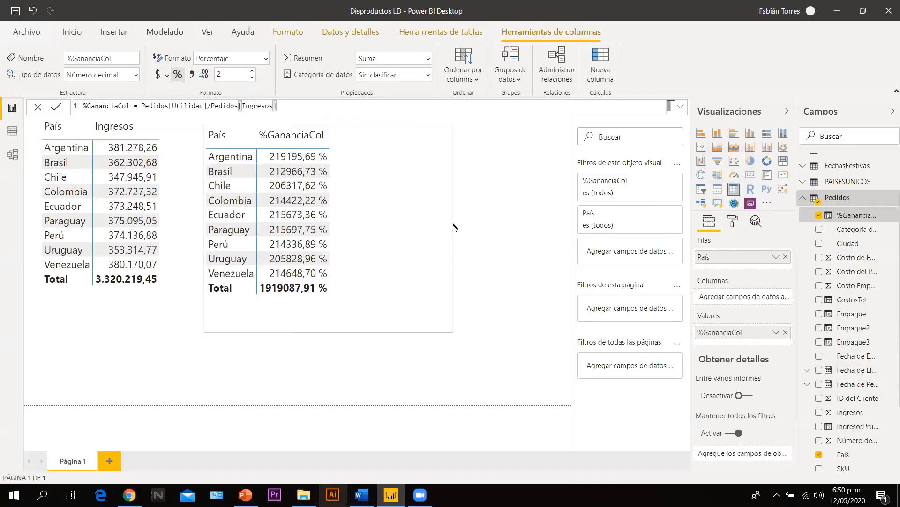
left_click(380, 219)
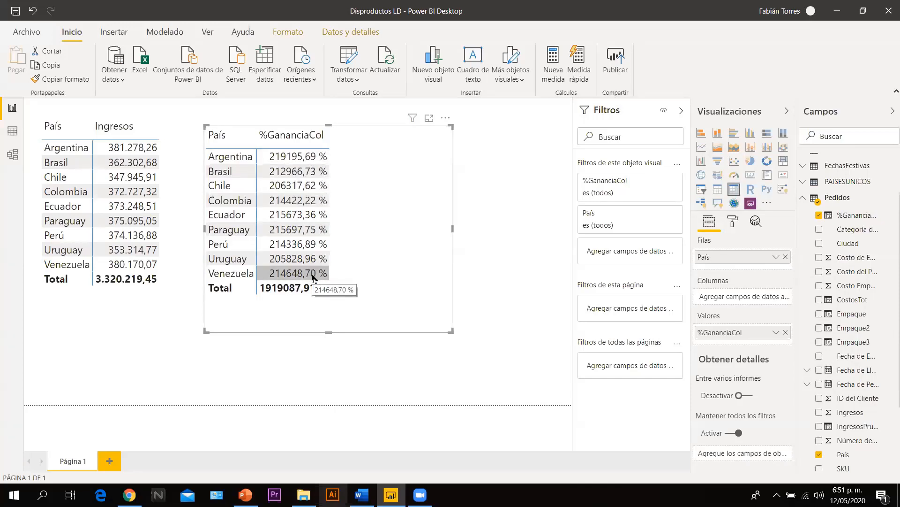
- Compare the %GananciaCol matrix on the report page with the row-level %GananciaCol values in the Pedidos data
left_click(11, 139)
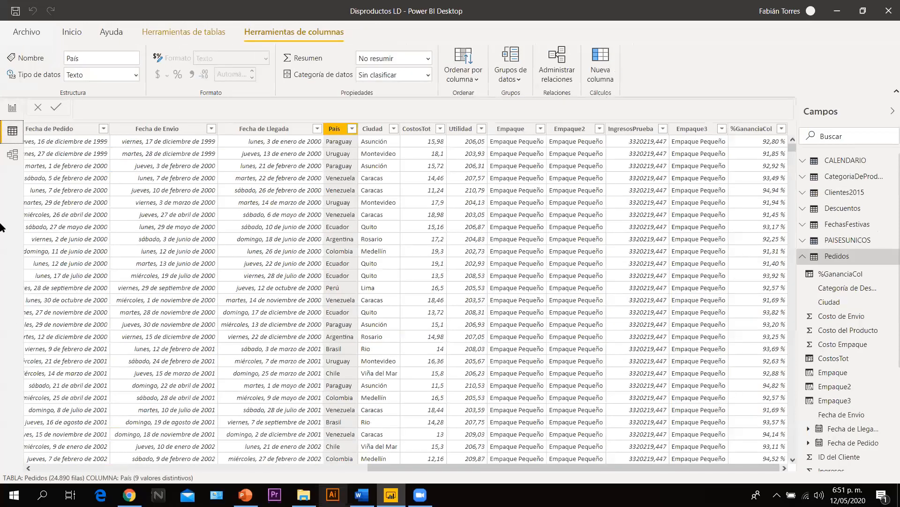
left_click(13, 109)
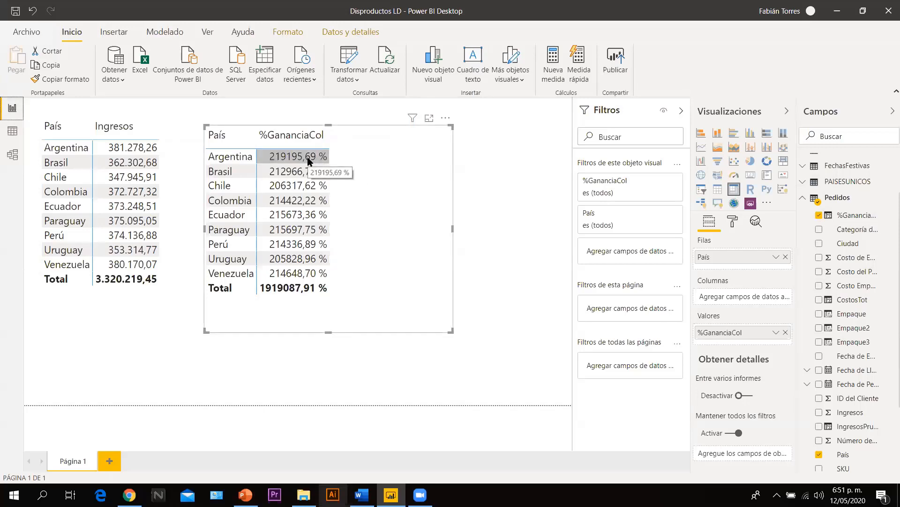
left_click(5, 131)
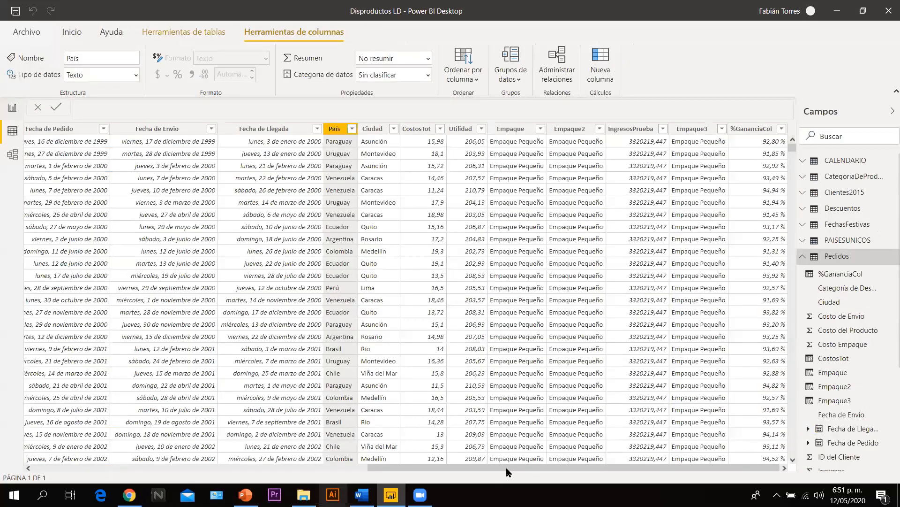
left_click(756, 142)
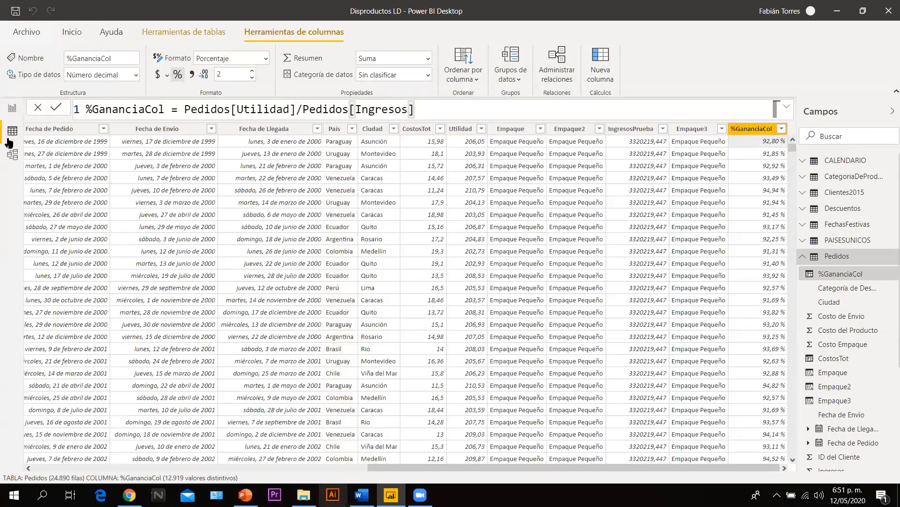
left_click(12, 113)
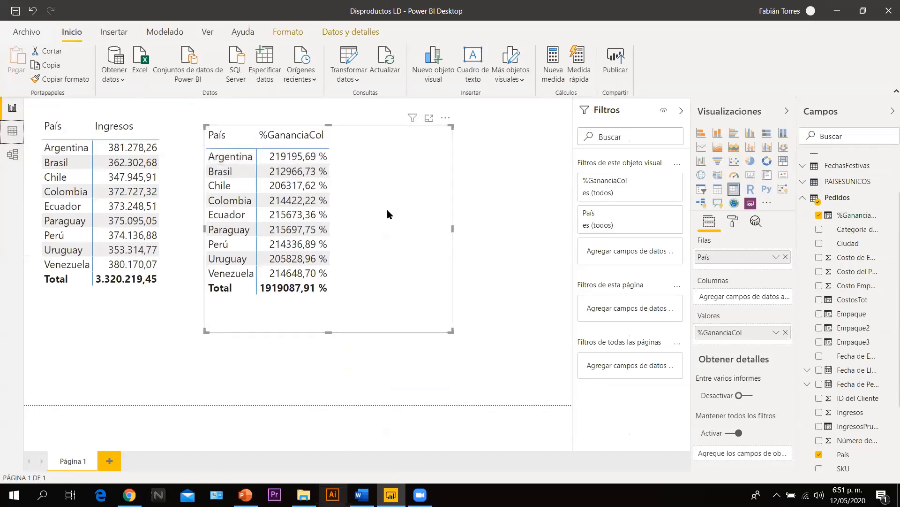
- Review the Fecha de Pedido and %GananciaCol columns in the Pedidos data, and return to the %GananciaCol matrix on the report page
left_click(12, 132)
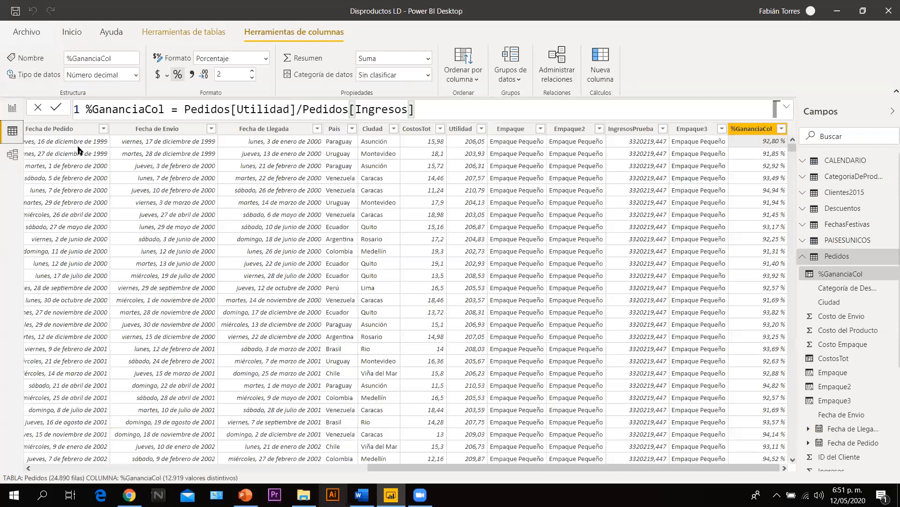
left_click(63, 128)
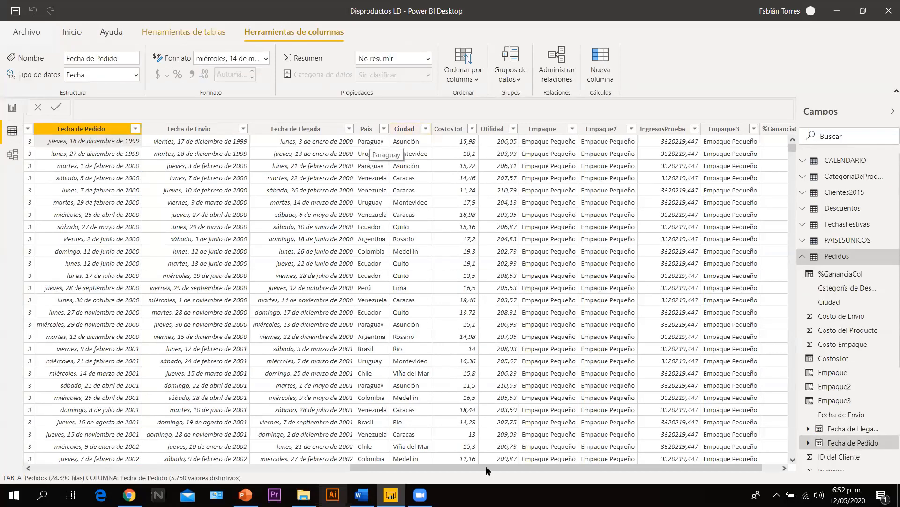
left_click_drag(486, 467, 503, 467)
left_click(759, 143)
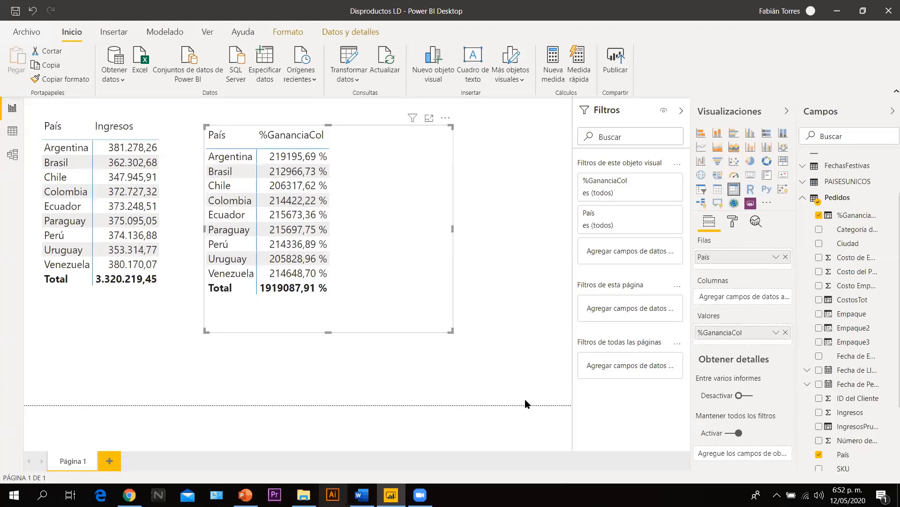
left_click(334, 382)
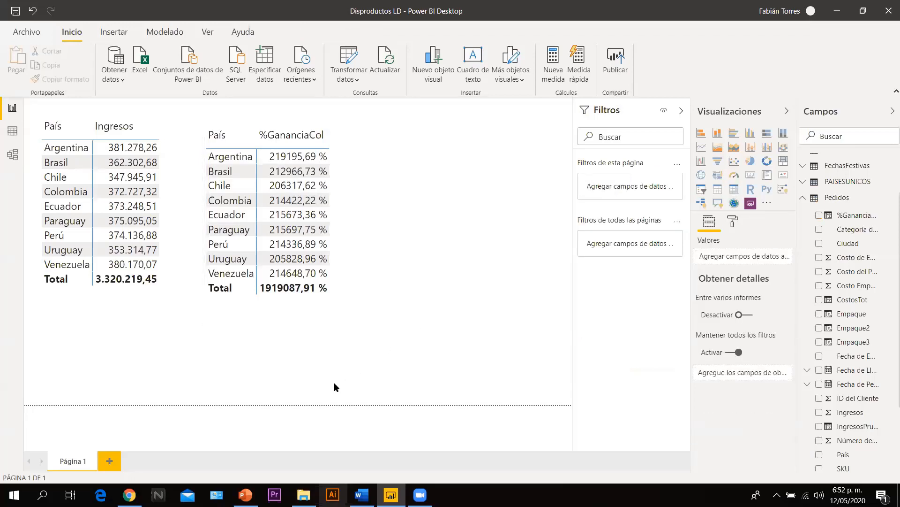
left_click(362, 247)
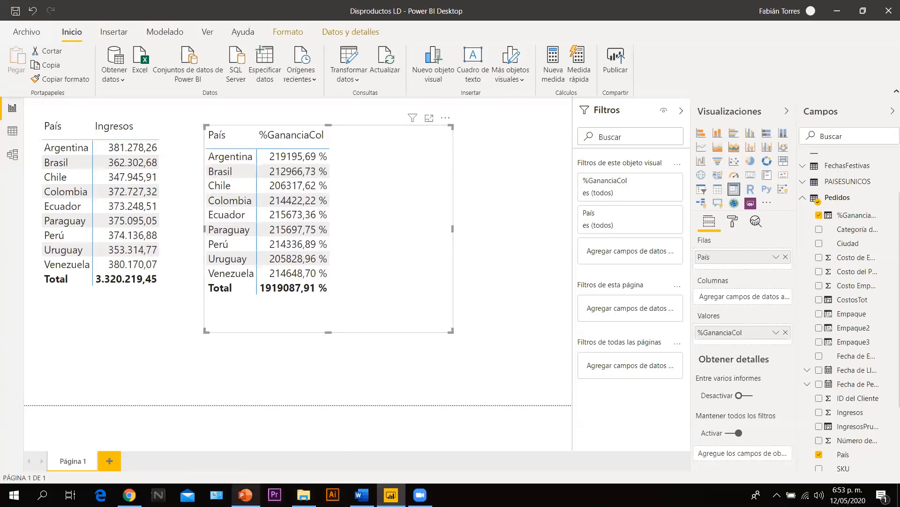
- Switch to the PowerPoint presentation, show the "El Contexto de Evaluación" slide, and compare it with the Power BI report
left_click(245, 494)
scroll(308, 303, "up", 3)
scroll(309, 303, "up", 2)
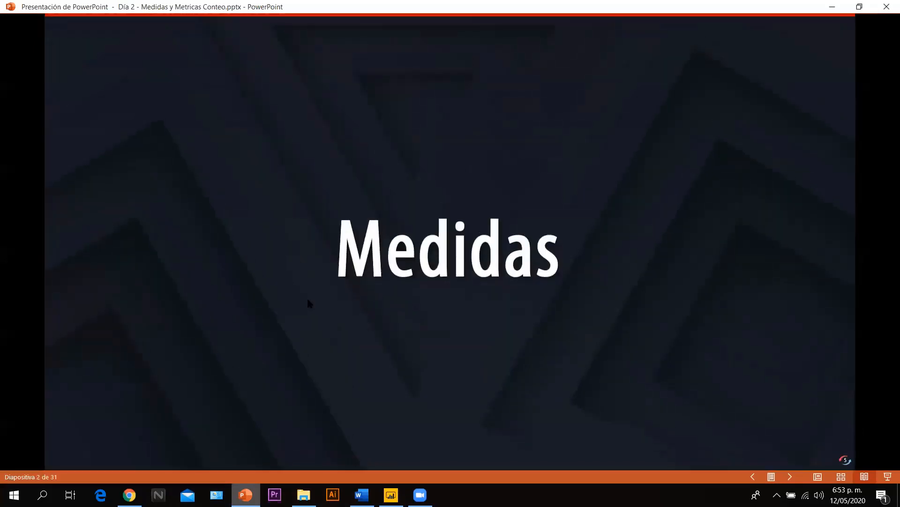
scroll(308, 303, "down", 5)
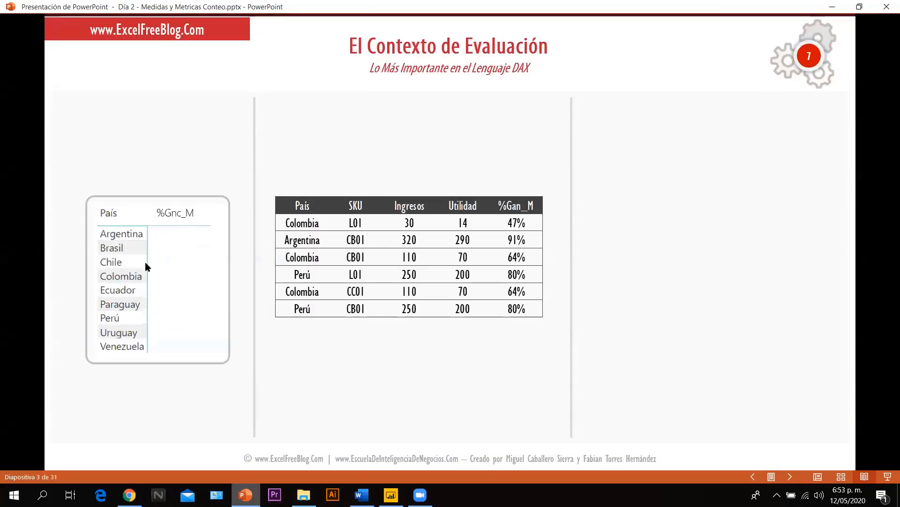
key("alt+Tab")
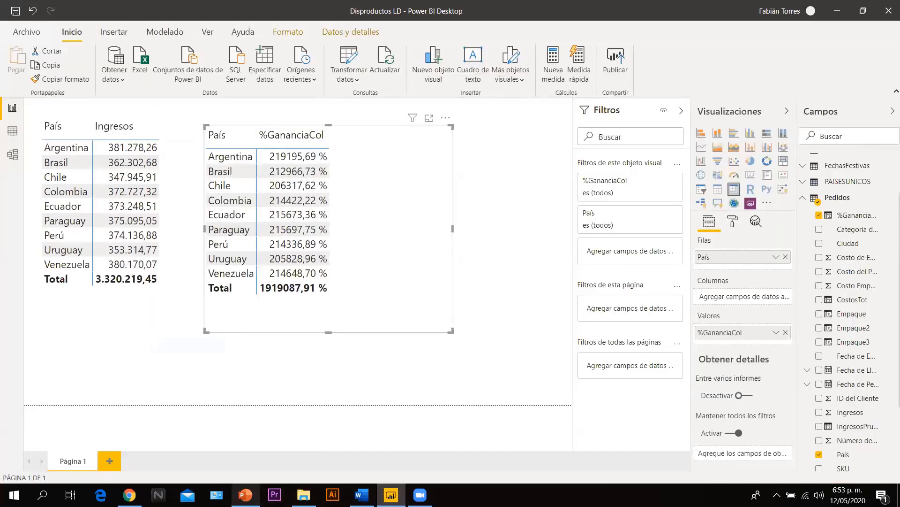
key("alt+Tab")
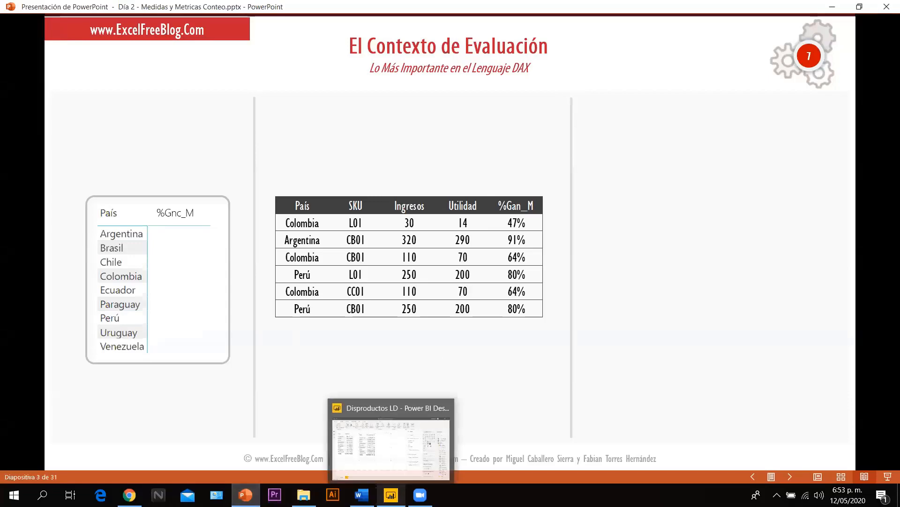
- Switch to Power BI and examine the table relationships around Pedidos in an enlarged model diagram with the side panes collapsed
left_click(391, 495)
left_click(12, 131)
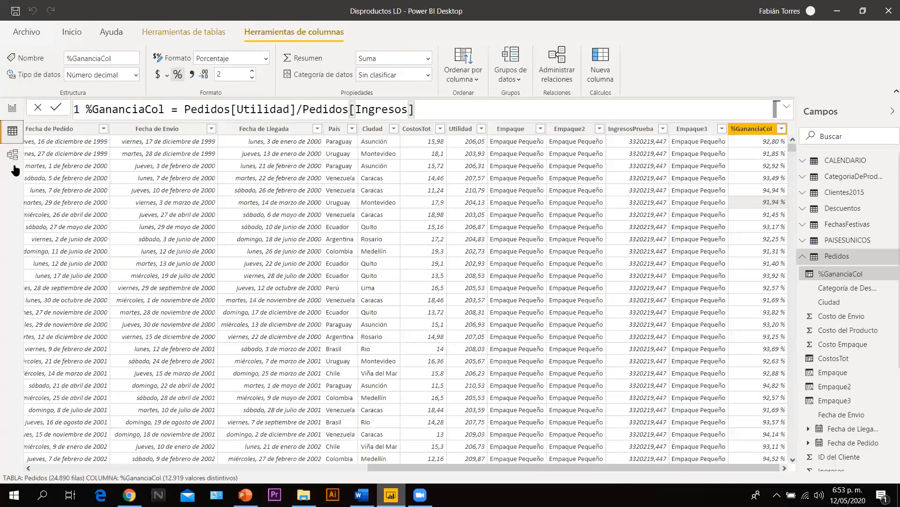
left_click(13, 159)
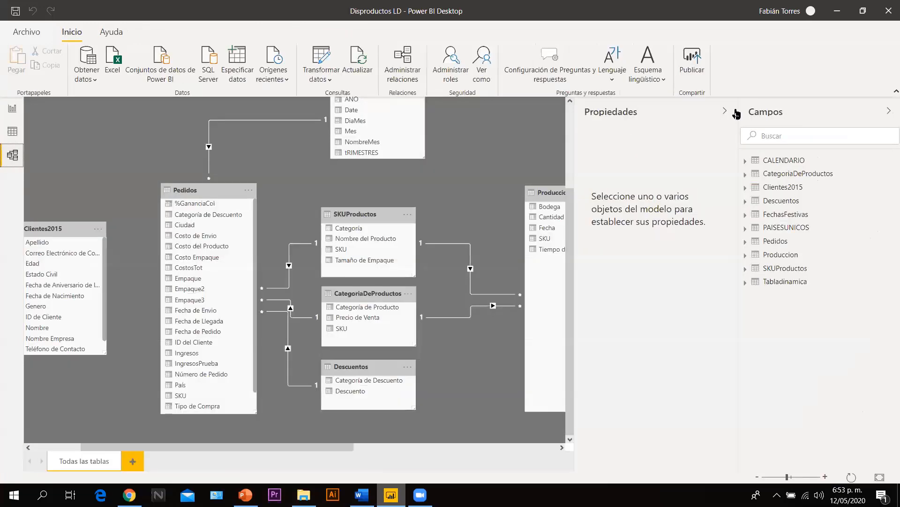
left_click(736, 113)
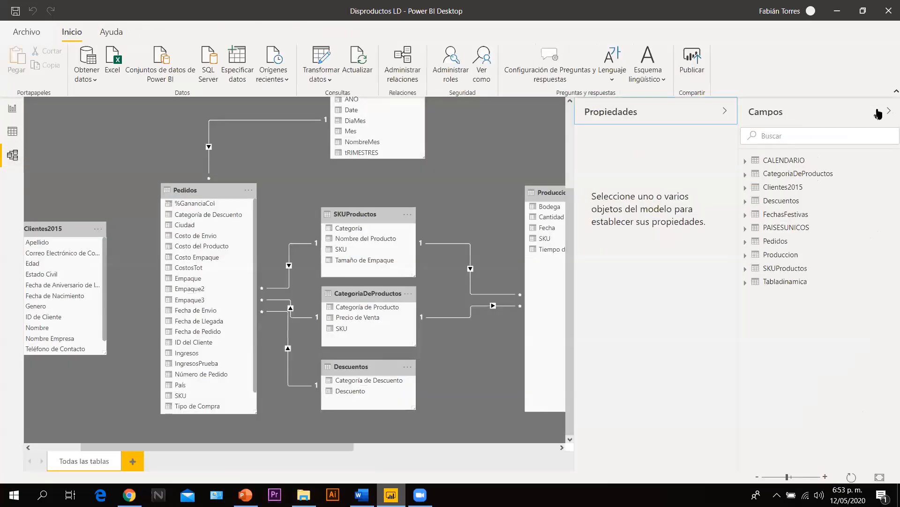
left_click(893, 113)
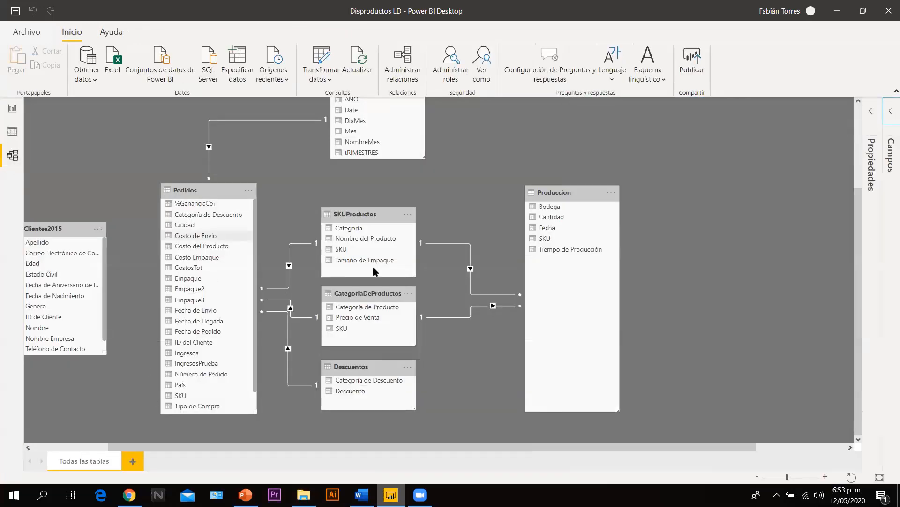
left_click(825, 476)
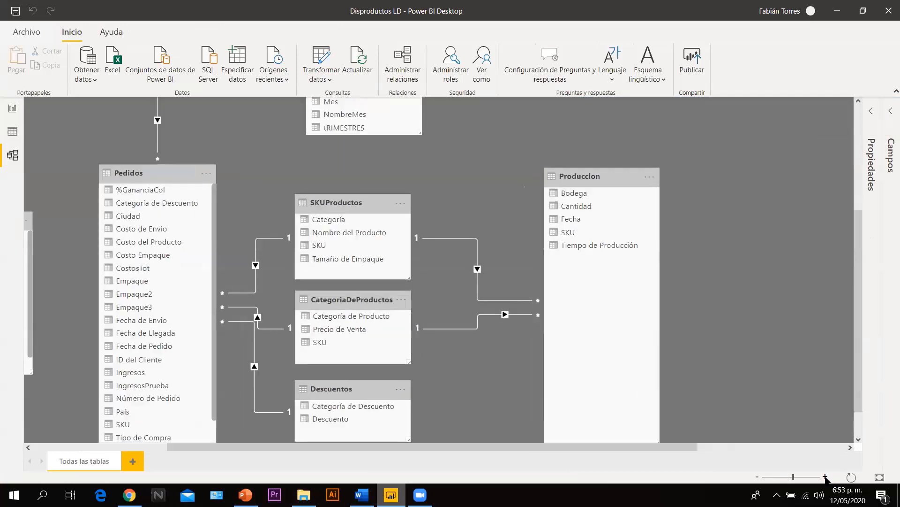
left_click_drag(353, 452, 211, 447)
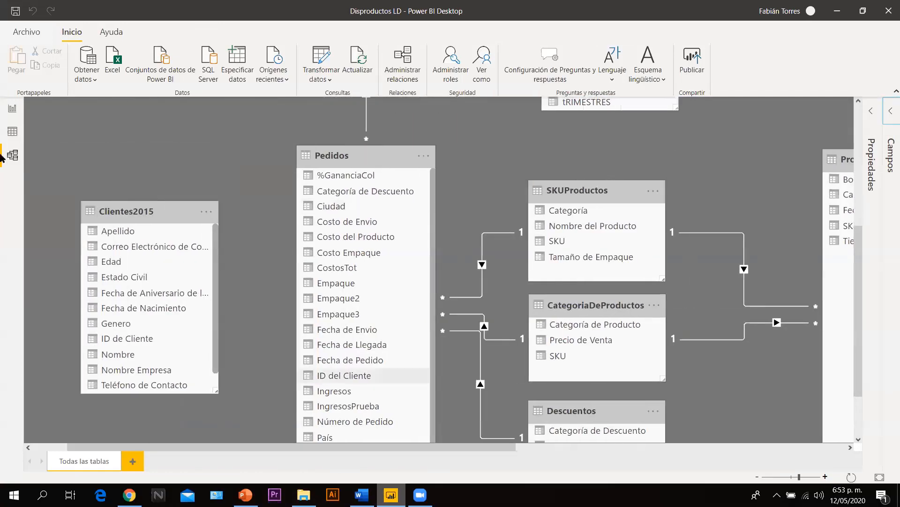
- Show the Pedidos data with the %GananciaCol column, and switch to the "El Contexto de Evaluación" slide in PowerPoint
left_click(7, 131)
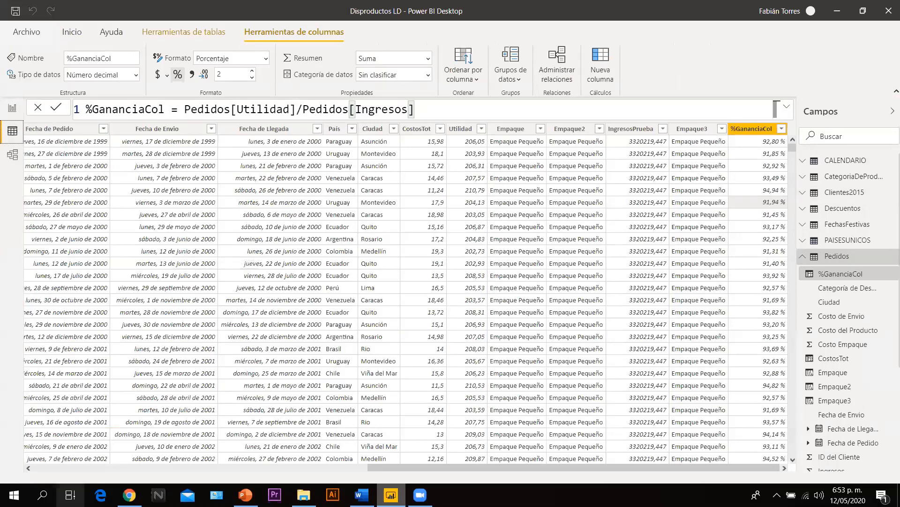
left_click(129, 495)
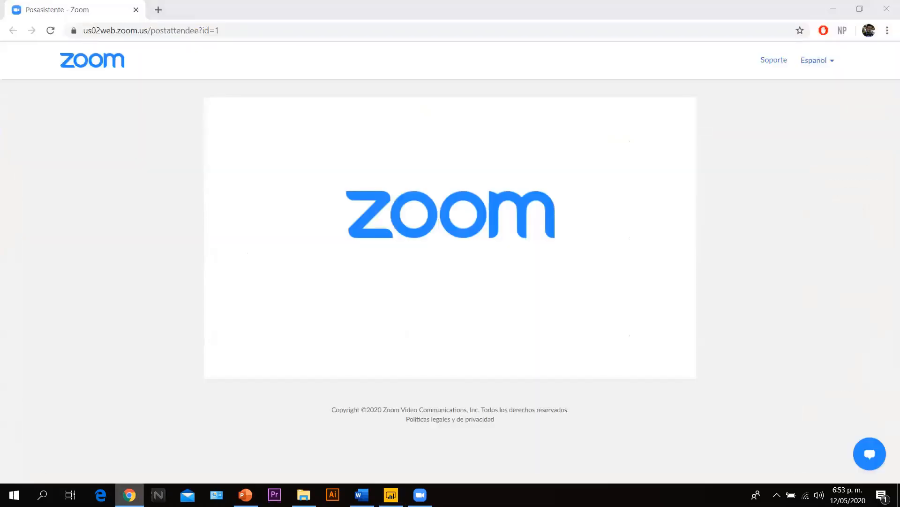
left_click(129, 495)
key("alt+Tab")
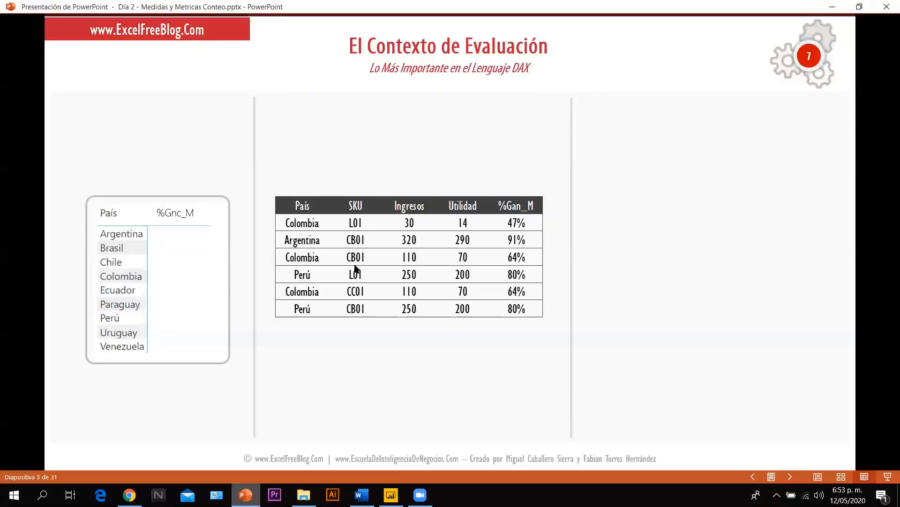
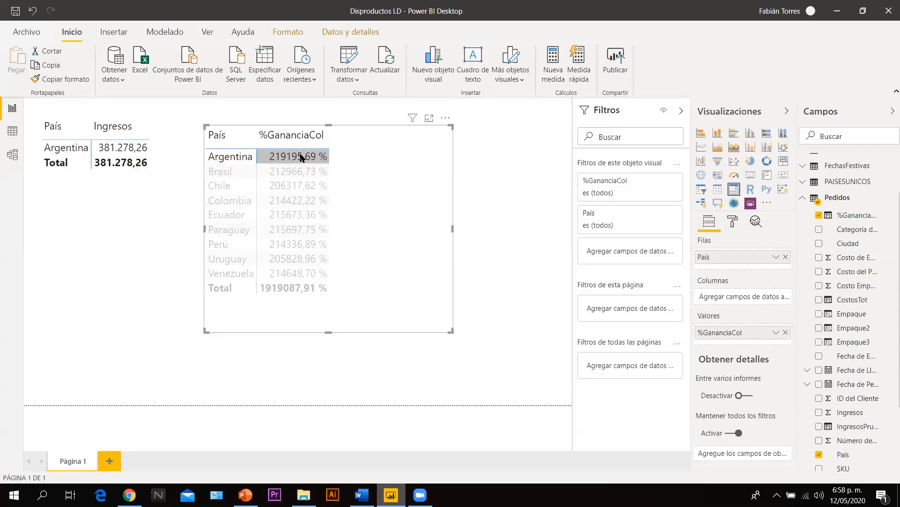
- Toggle the Argentina cross-filter from the %GananciaCol matrix, and open the "El Contexto de Evaluación" slide in PowerPoint's reading view
left_click(301, 157)
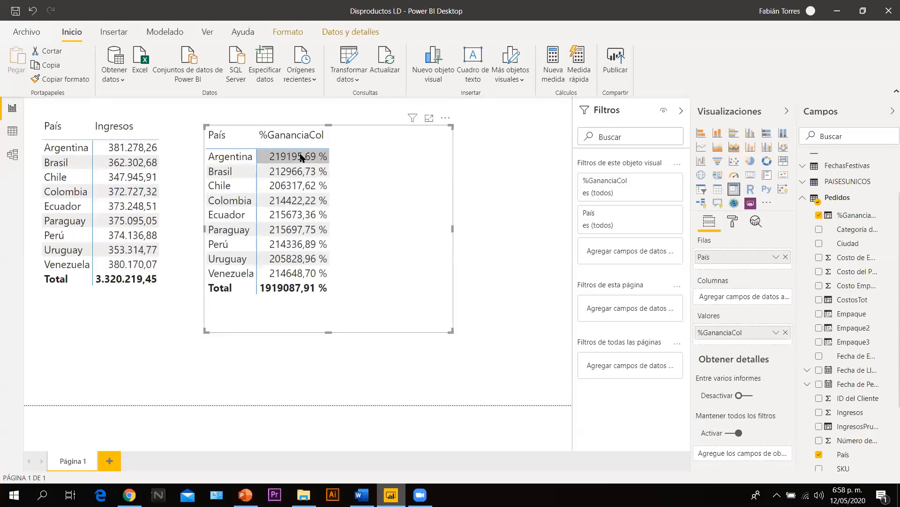
left_click(301, 157)
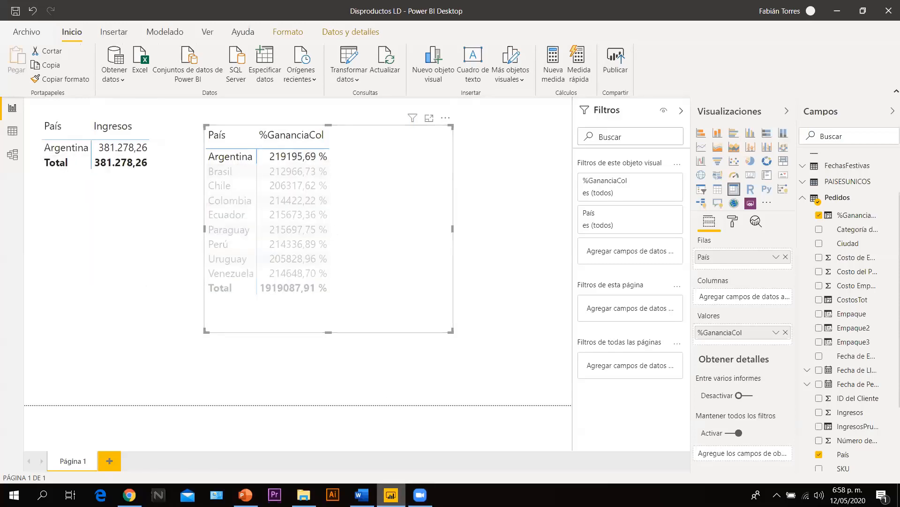
left_click(391, 494)
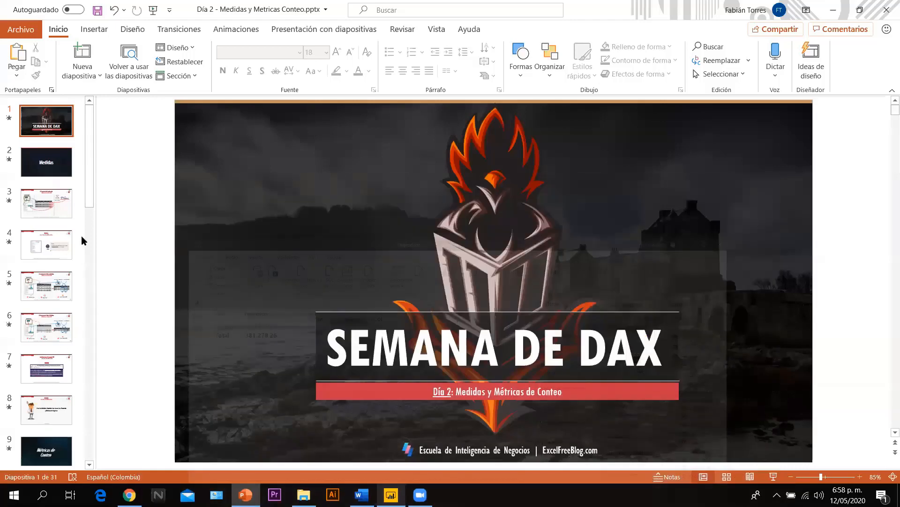
left_click_drag(88, 178, 88, 181)
left_click(42, 197)
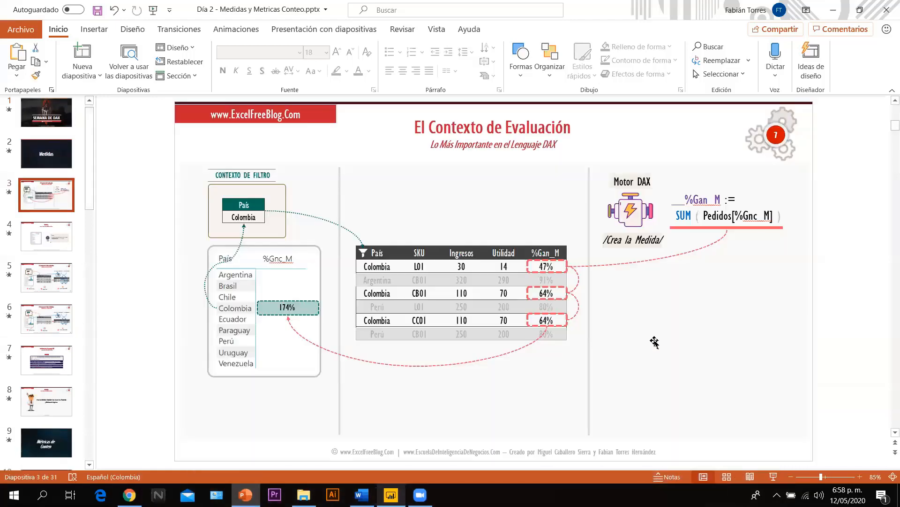
left_click(748, 476)
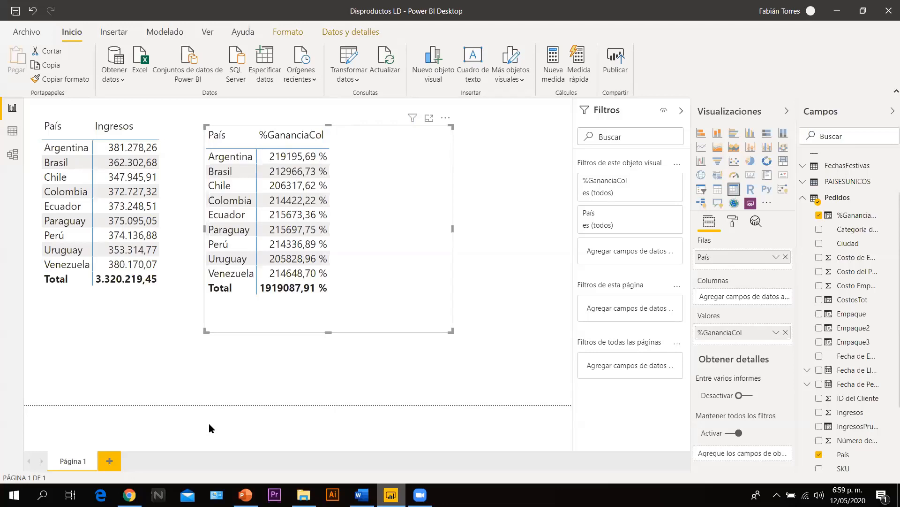
- Advance the PowerPoint presentation through the "Medidas" example to "El Contexto de Filtro y Medidas", comparing the example with the Power BI matrix
key("alt+Tab")
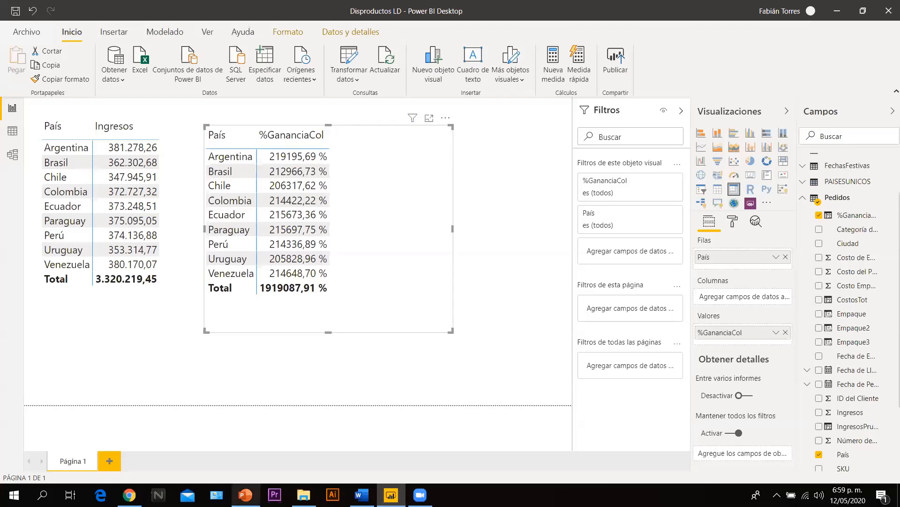
key("Right")
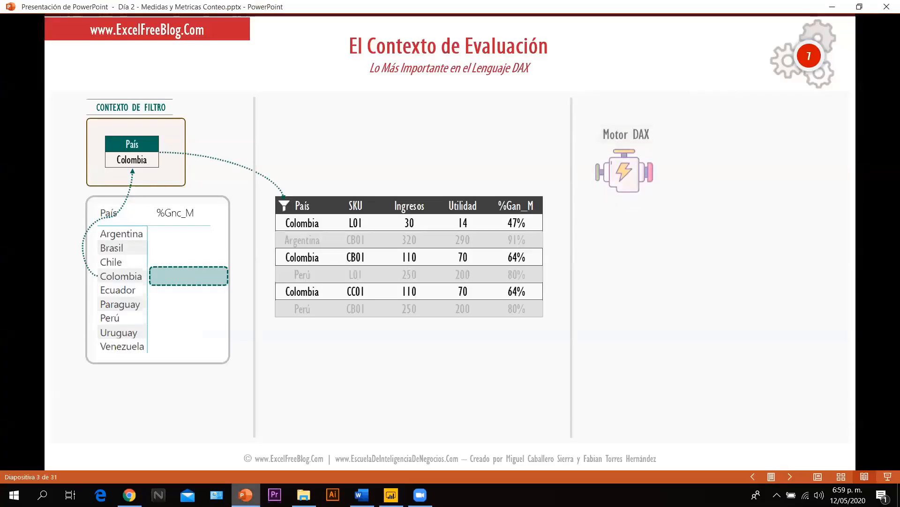
key("Right")
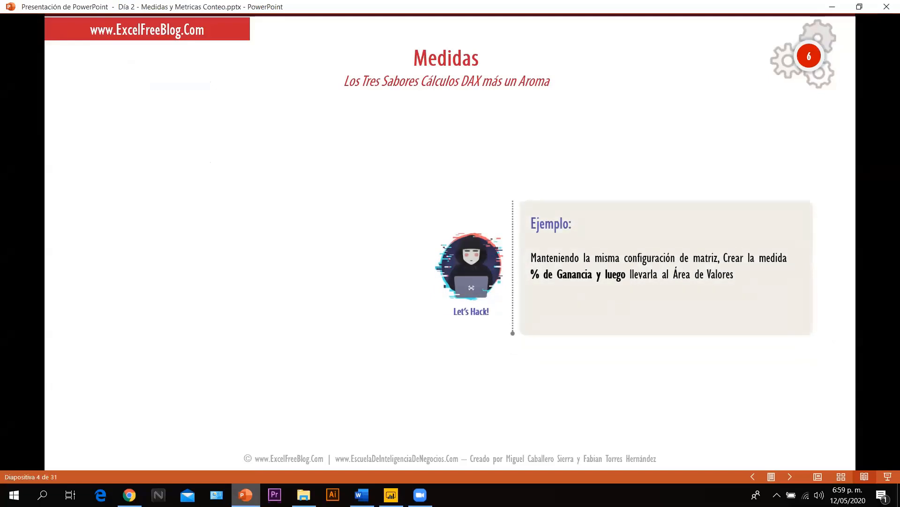
key("Right")
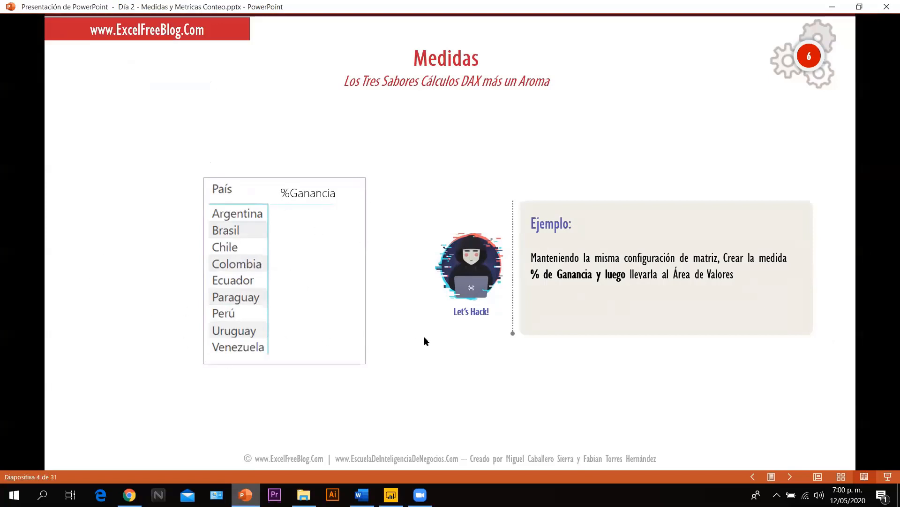
left_click(391, 495)
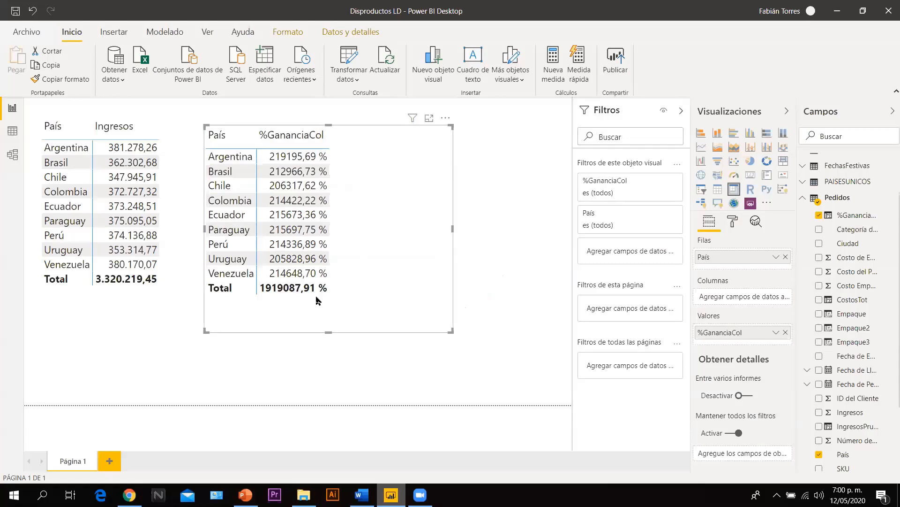
left_click(245, 495)
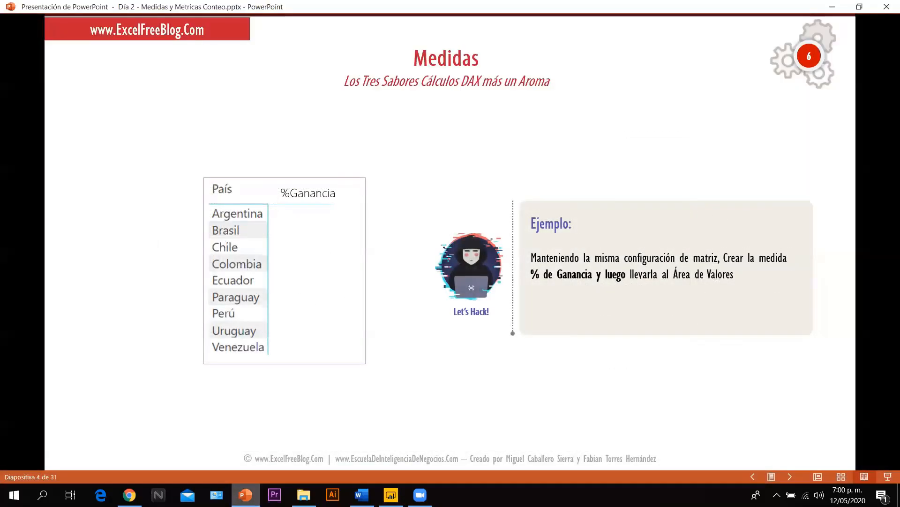
key("Right")
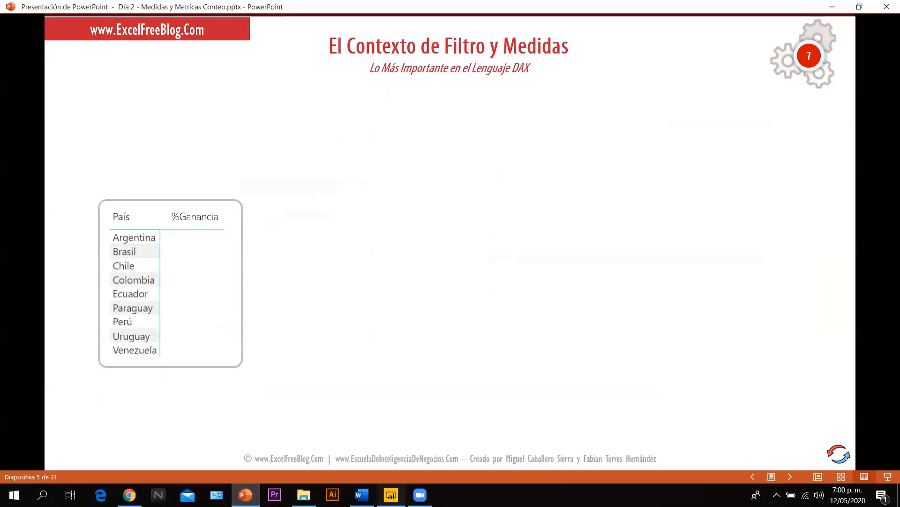
- Switch to Power BI, review the %GananciaCol column in the Pedidos data, and return to the report page
left_click(391, 495)
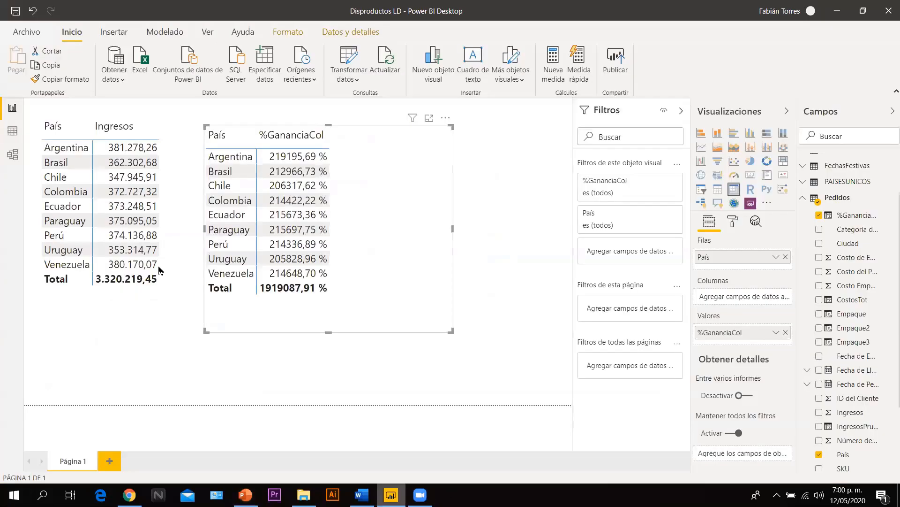
left_click(13, 152)
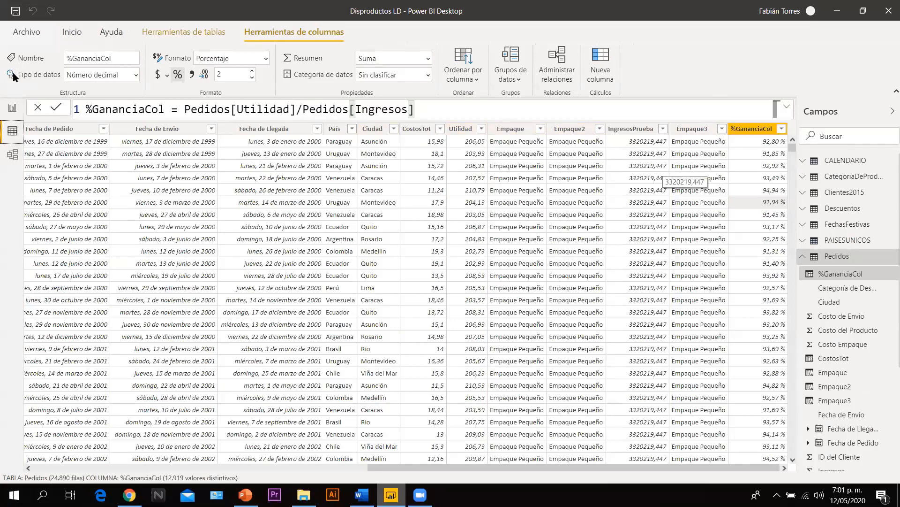
left_click(11, 108)
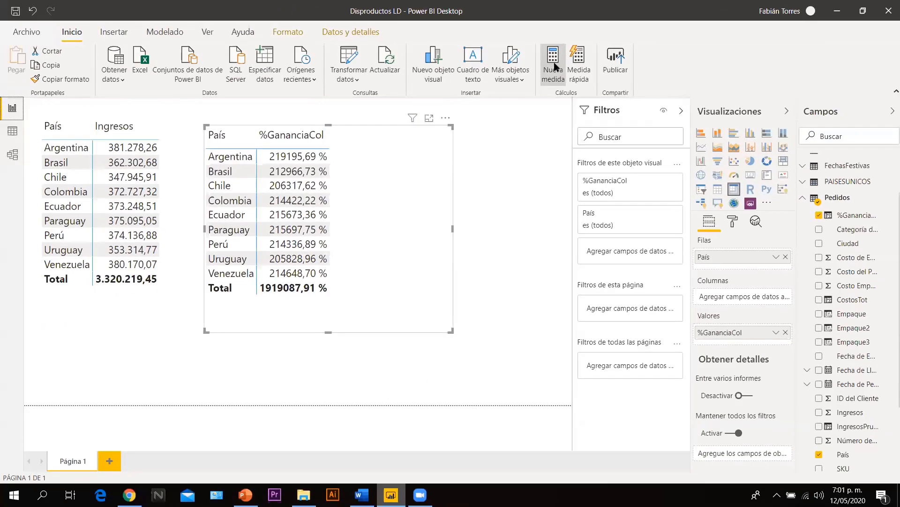
- Create a new measure, enlarge the formula text, and name the measure %Gan
left_click(554, 65)
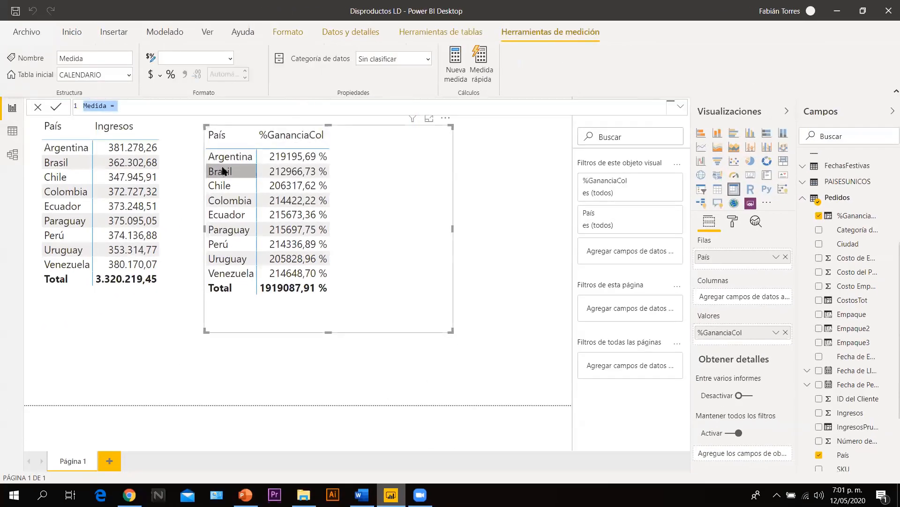
scroll(131, 106, "up", 10)
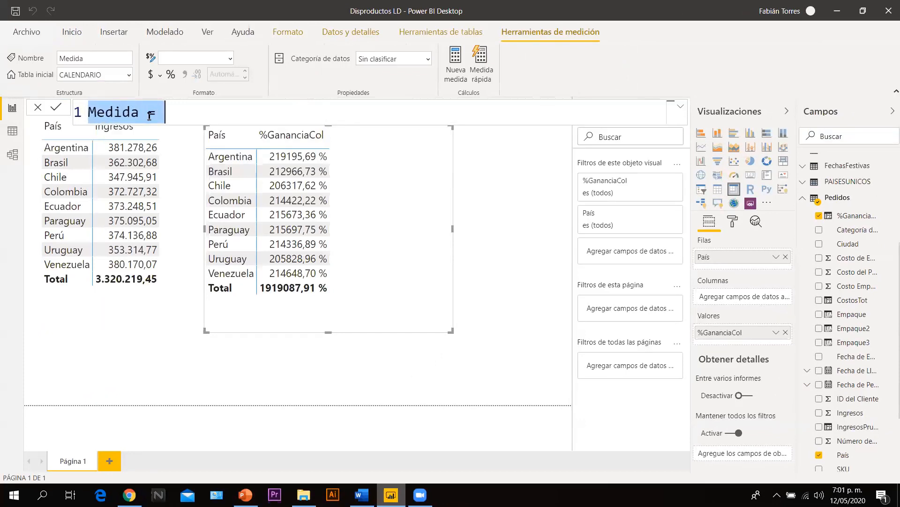
left_click(143, 112)
key("BackSpace")
key("BackSpace")
key("BackSpace")
key("BackSpace")
key("BackSpace")
key("BackSpace")
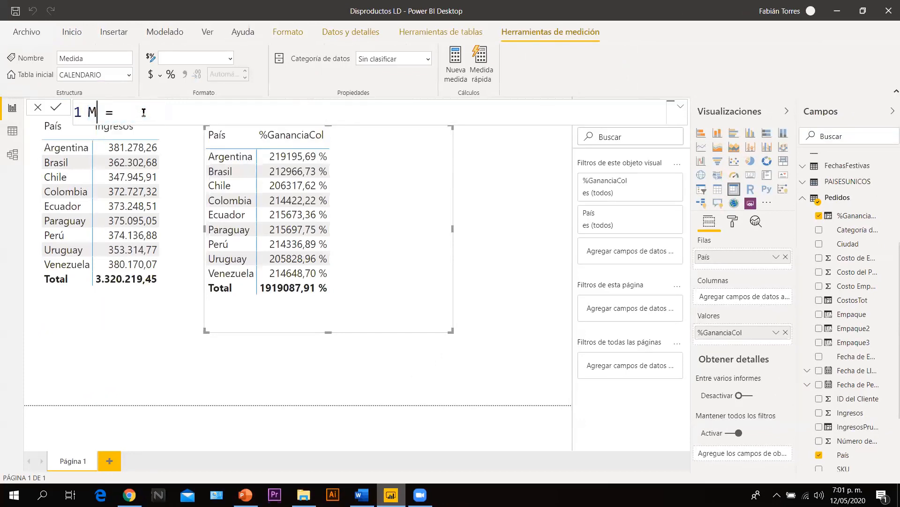
type("%Gan")
- Begin the %Gan formula with DIVIDE and enter SUM(Pedidos[Utilidad]) as its numerator
key("Caps_Lock")
type("DIVI")
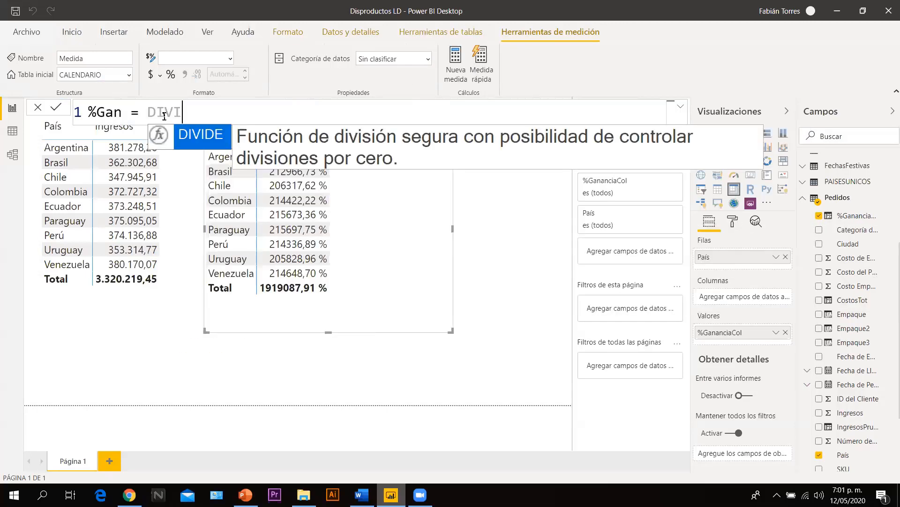
key("Tab")
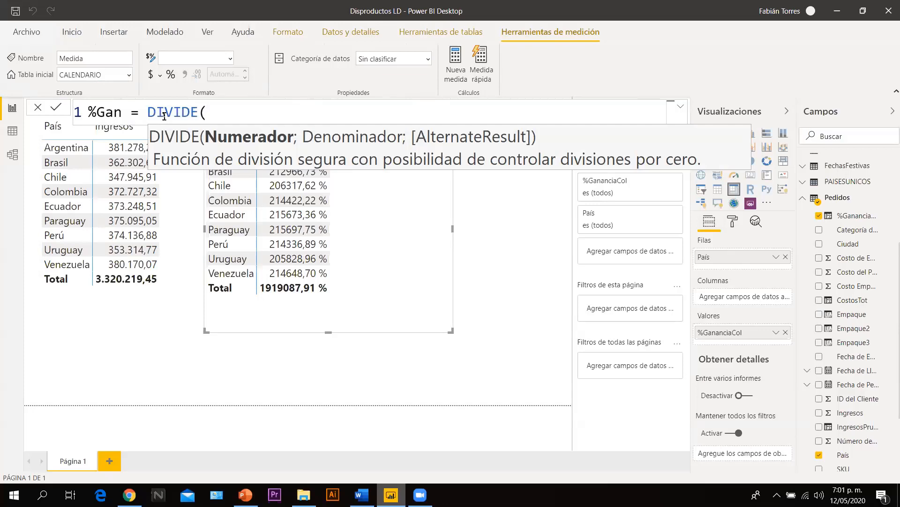
type("PE")
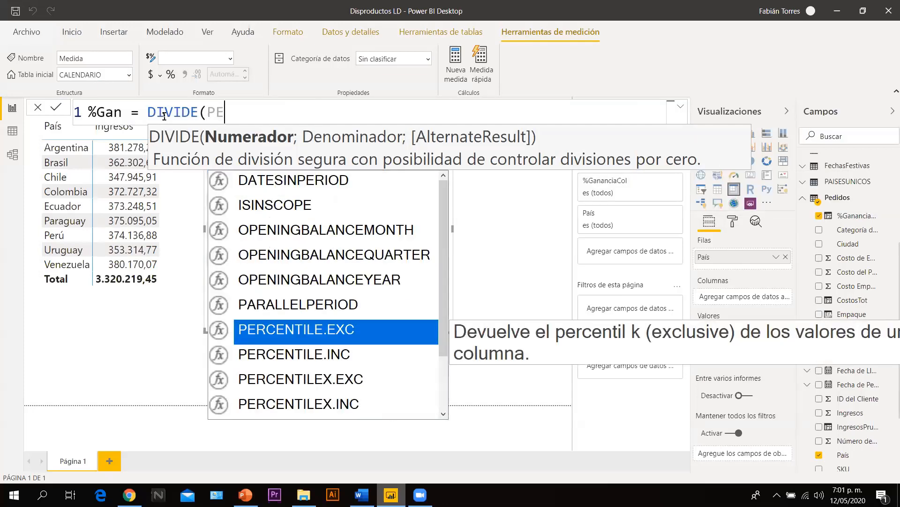
key("BackSpace")
key("BackSpace")
type("SUM")
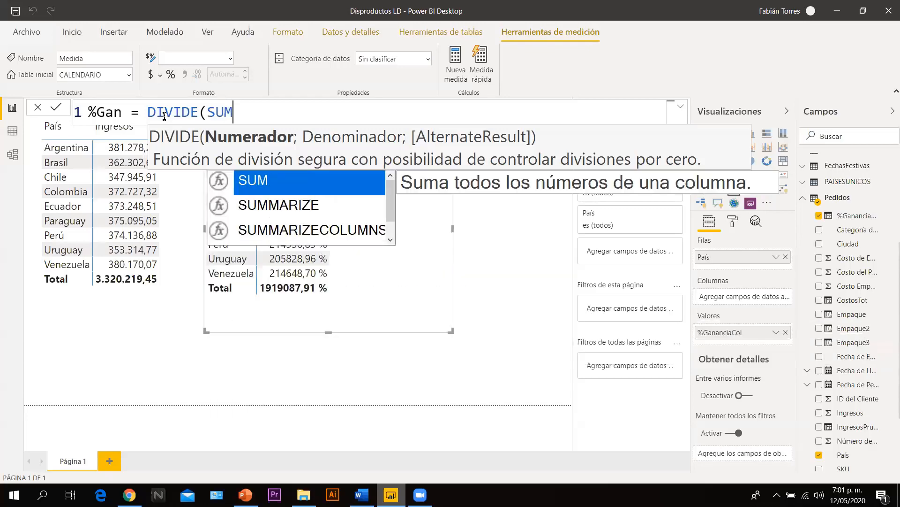
type("(")
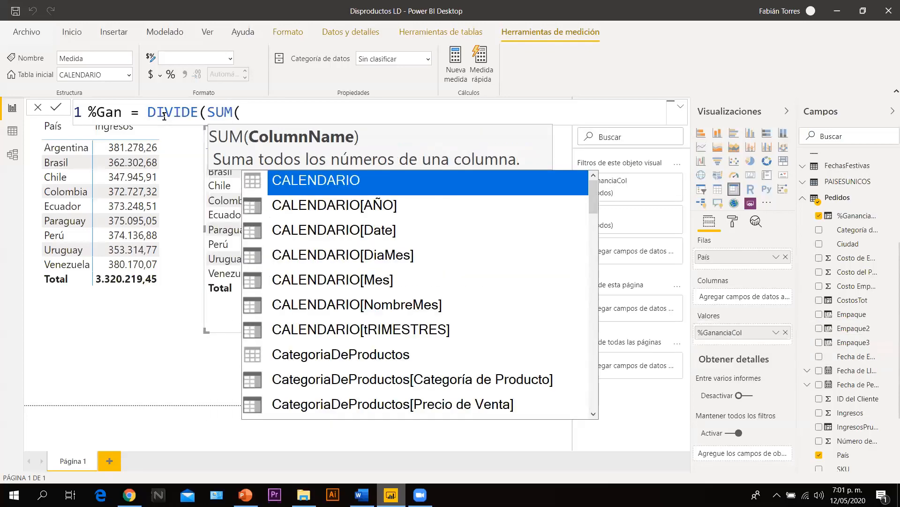
type("PEDID")
key("Down")
key("Down")
key("Down")
key("Down")
key("Down")
key("Down")
key("Down")
key("Down")
key("Down")
key("Down")
key("Down")
key("Down")
key("Down")
key("Down")
key("Down")
key("Down")
key("Down")
key("Down")
key("Down")
key("Down")
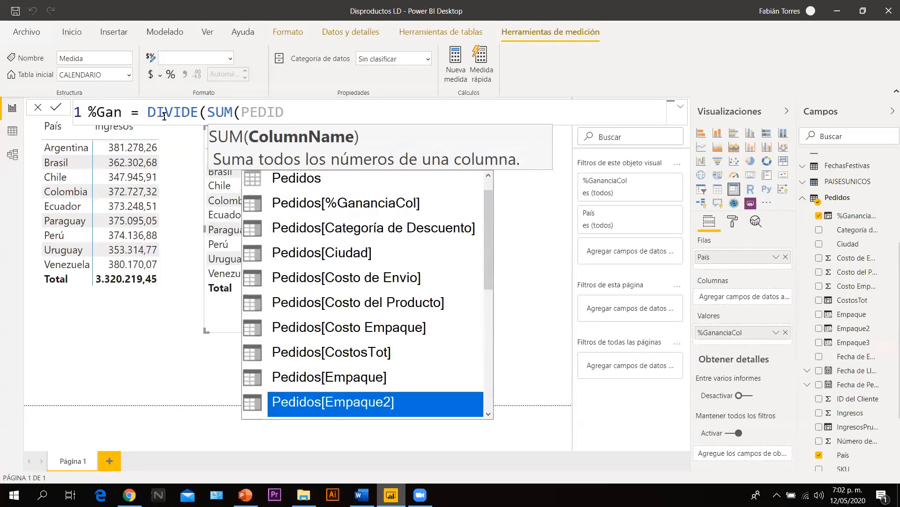
key("Up")
key("Down")
key("Tab")
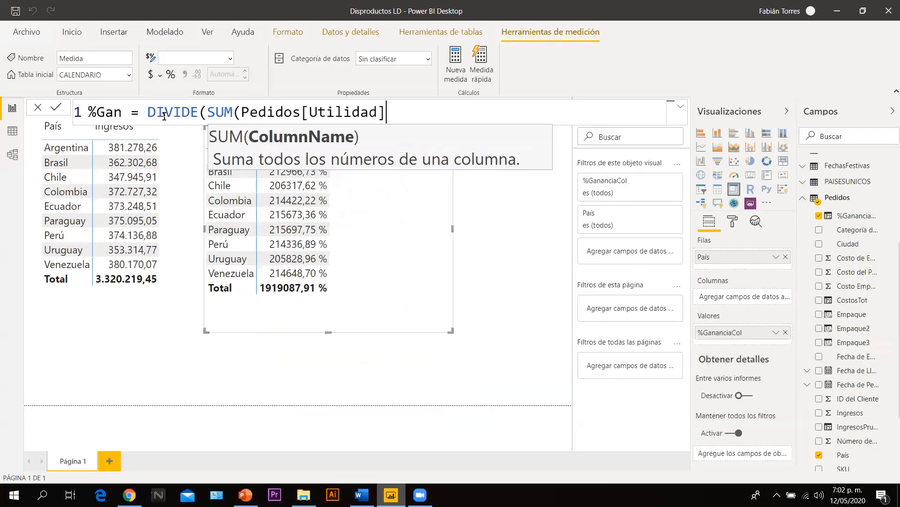
type(")")
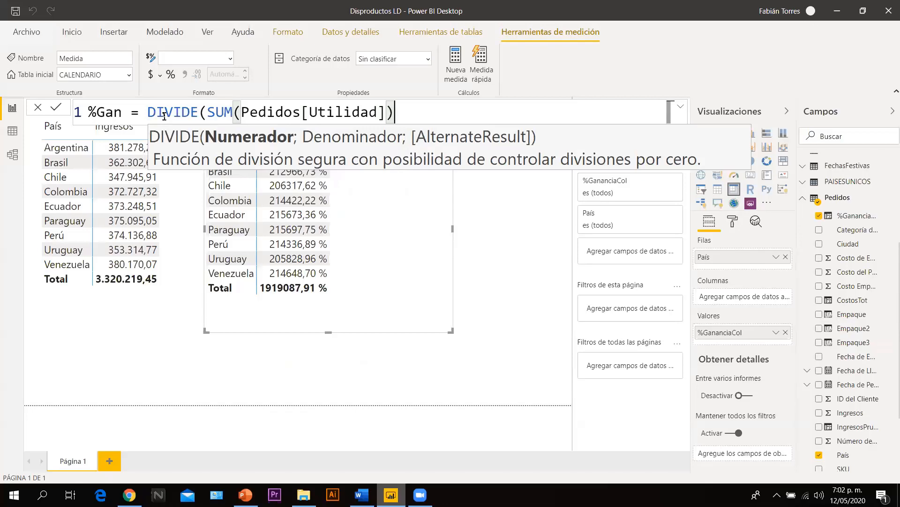
- Add SUM(Pedidos[Ingresos]) as the DIVIDE denominator and commit the %Gan measure
type(";")
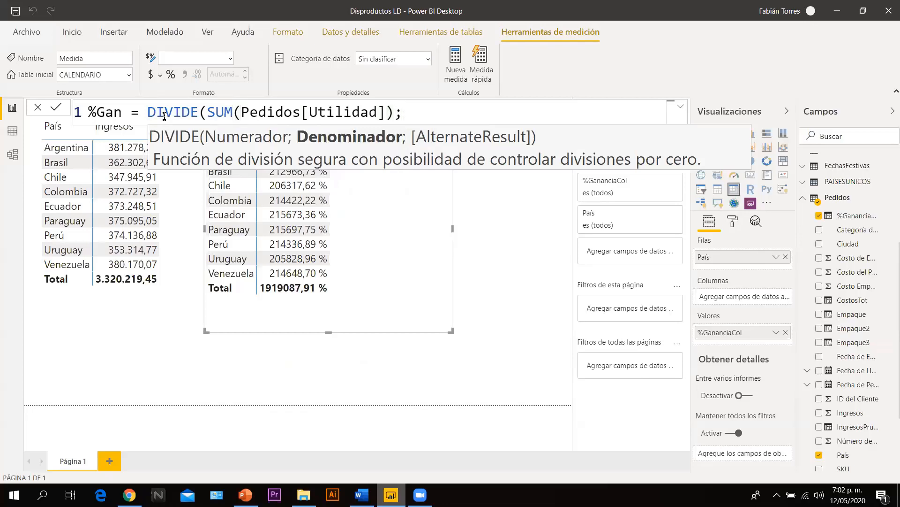
type("SUM(")
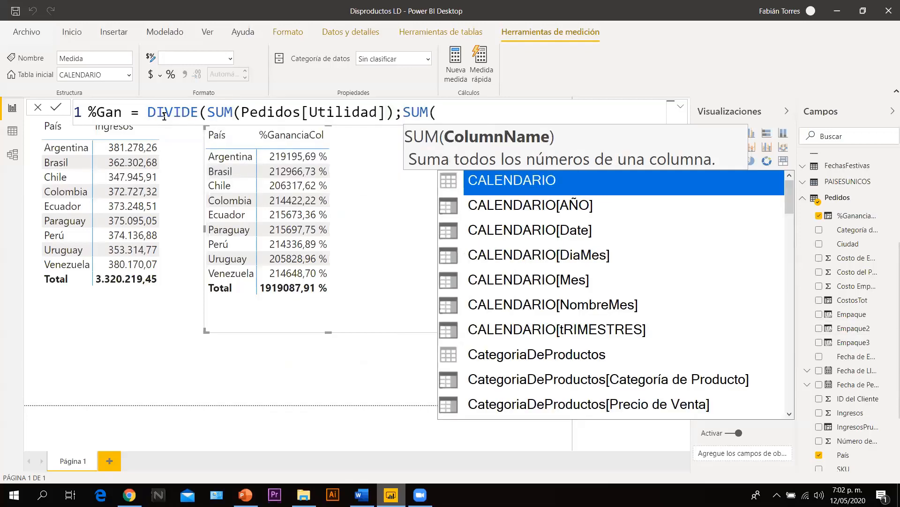
type("PED")
key("Down")
key("Down")
key("Down")
key("Down")
key("Down")
key("Down")
key("Down")
key("Down")
key("Down")
key("Down")
key("Down")
key("Down")
key("Down")
key("Down")
key("Down")
key("Tab")
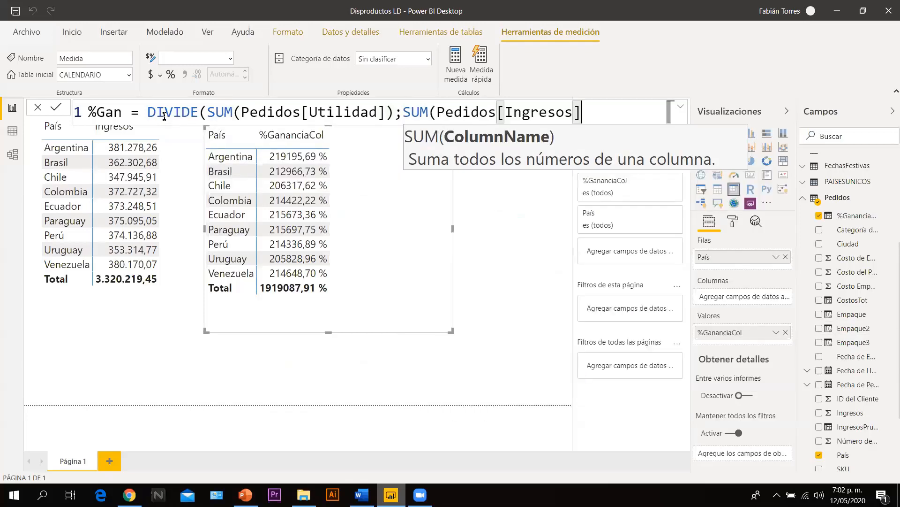
type("))")
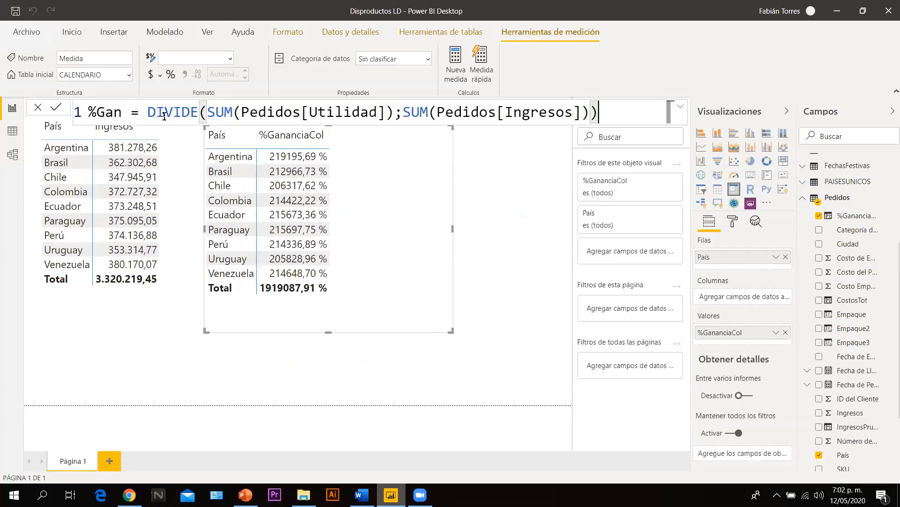
key("Return")
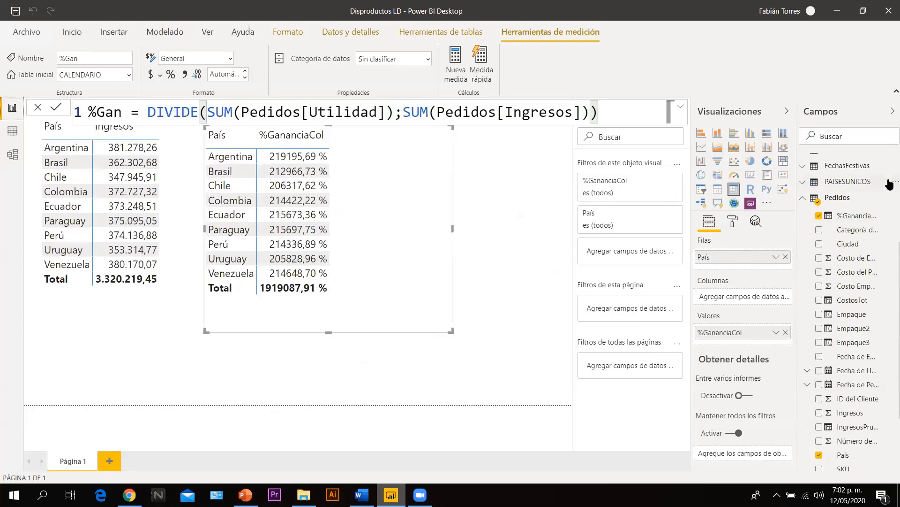
- Add the %Gan measure to the values of the País matrix and format it as a percentage with 3 decimals
scroll(889, 187, "up", 4)
left_click(843, 128)
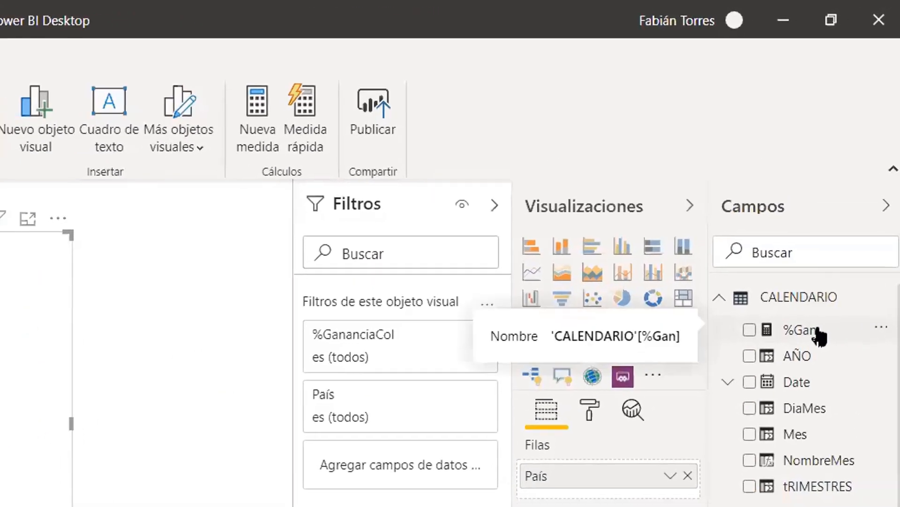
left_click_drag(818, 334, 737, 343)
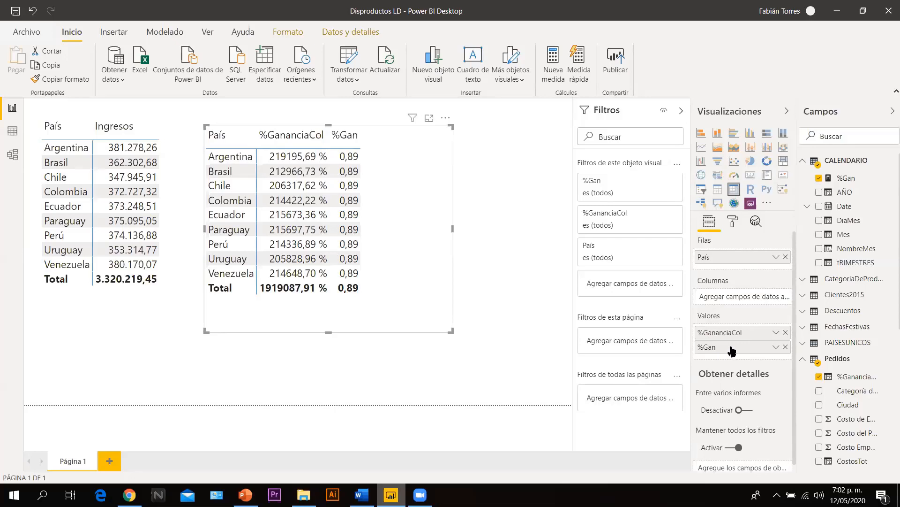
left_click(844, 178)
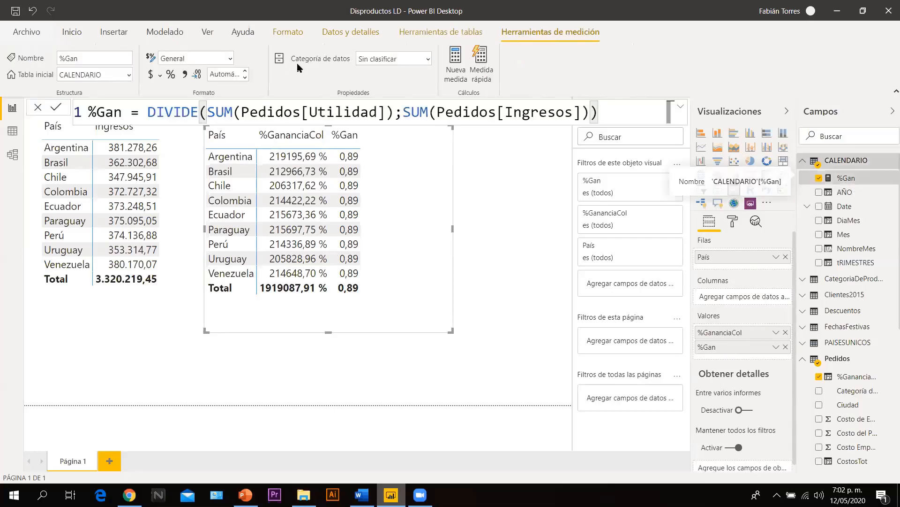
left_click(170, 75)
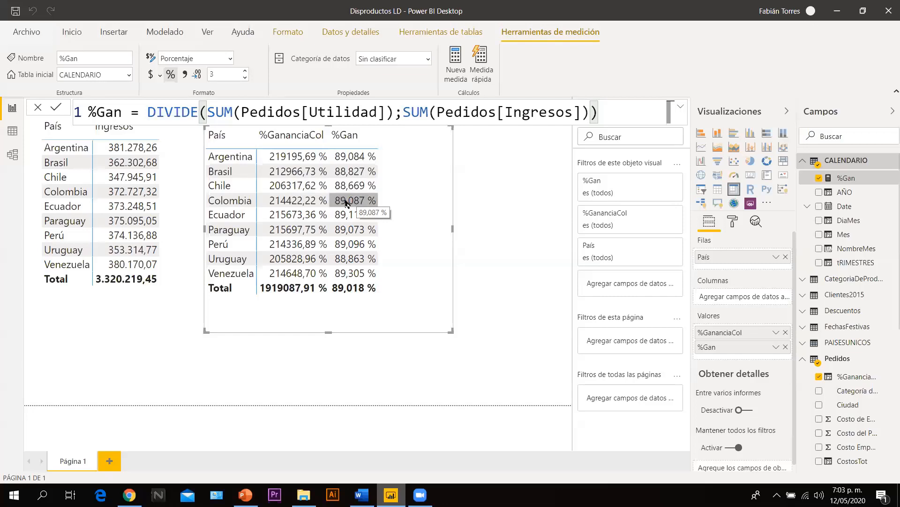
- Switch to PowerPoint and advance the animation on the El Contexto de Filtro y Medidas slide
key("alt+Tab")
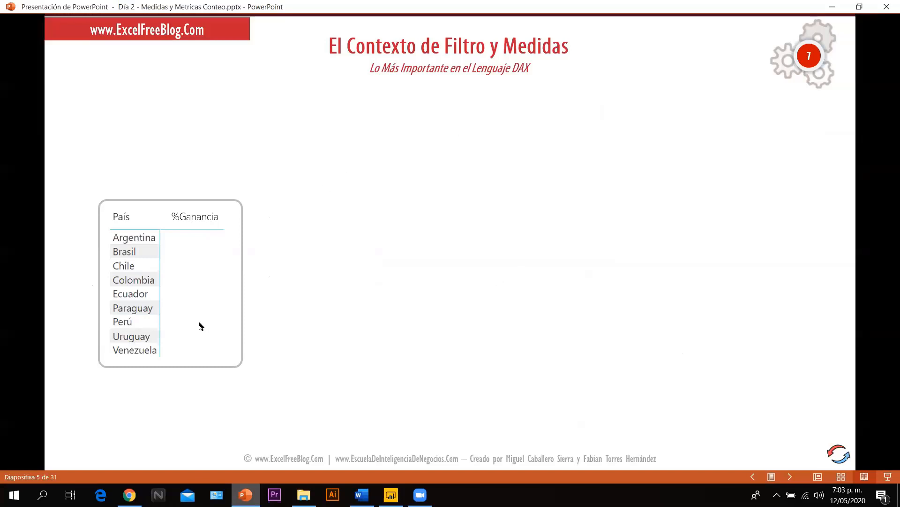
key("Right")
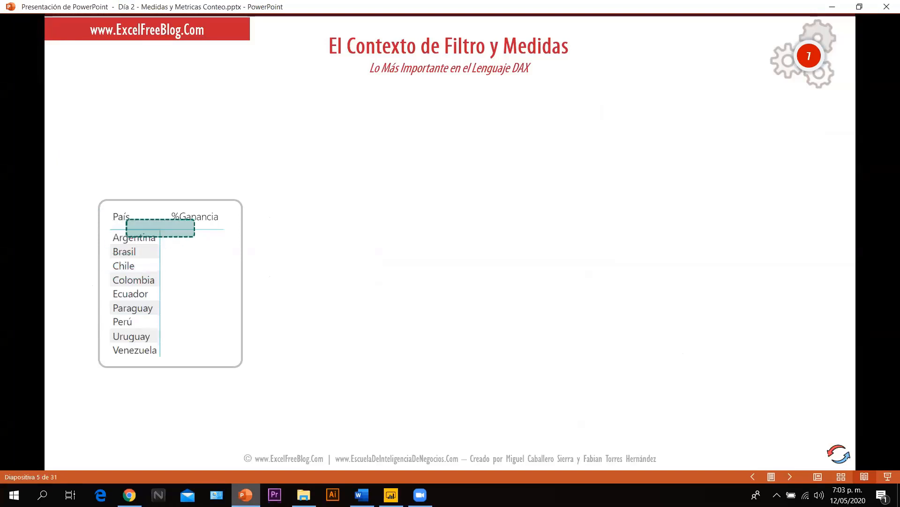
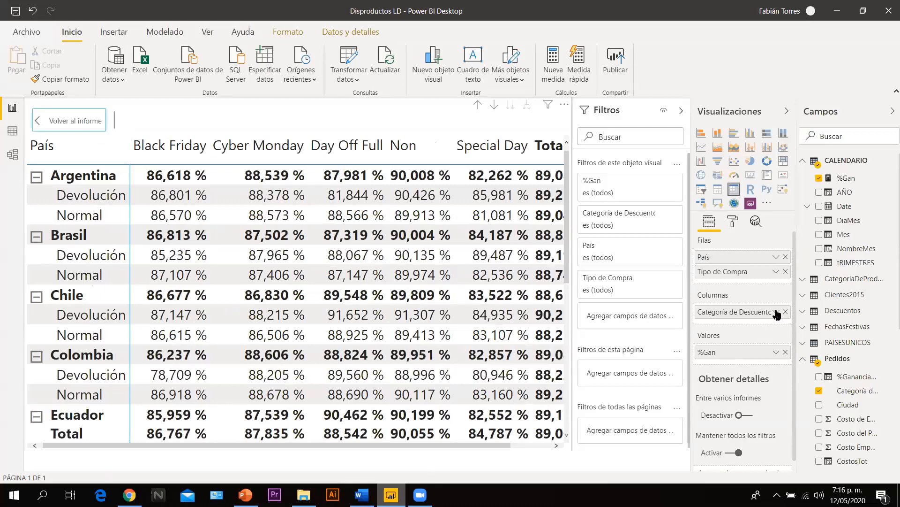
- Remove Tipo de Compra from the matrix rows and place Categoría de Descuento back in the columns
left_click(786, 272)
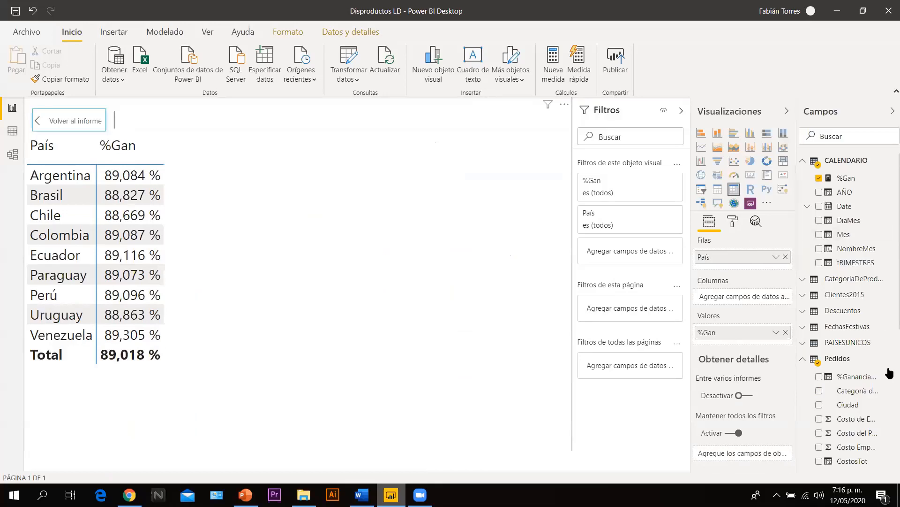
scroll(888, 328, "down", 1)
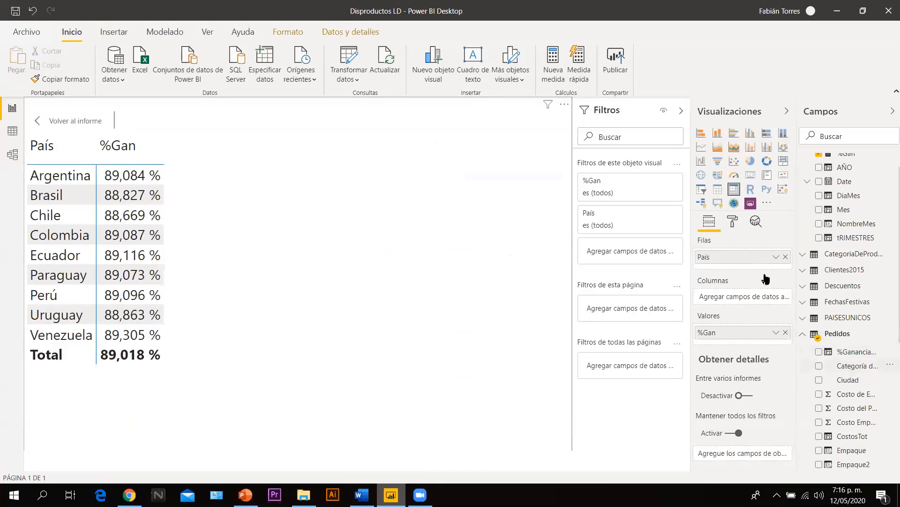
left_click_drag(766, 280, 762, 298)
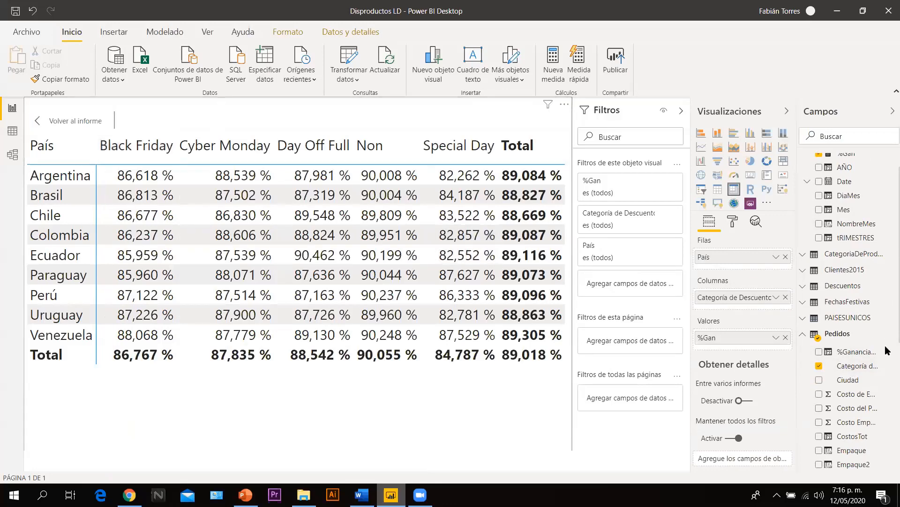
scroll(888, 371, "down", 5)
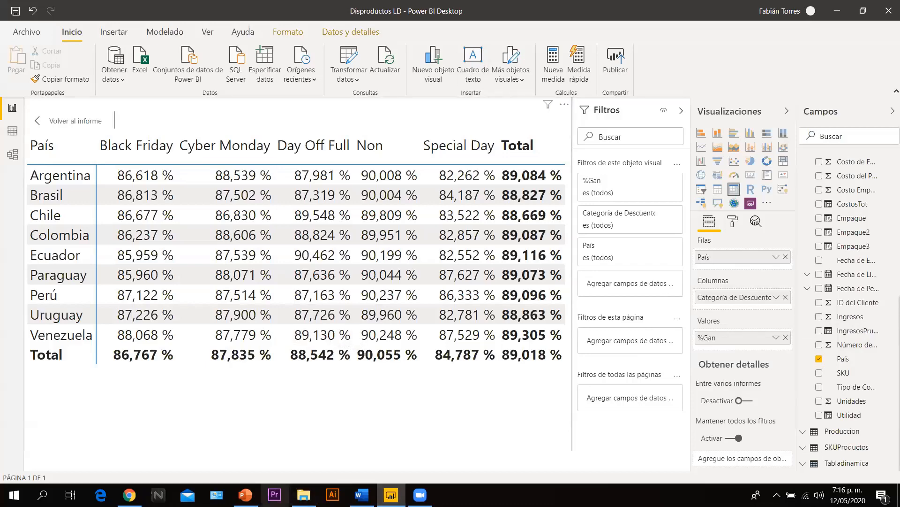
- Switch to PowerPoint and review the MEDIDAS definition slide and the completed filter context diagram
left_click(245, 495)
key("Right")
key("Left")
key("Left")
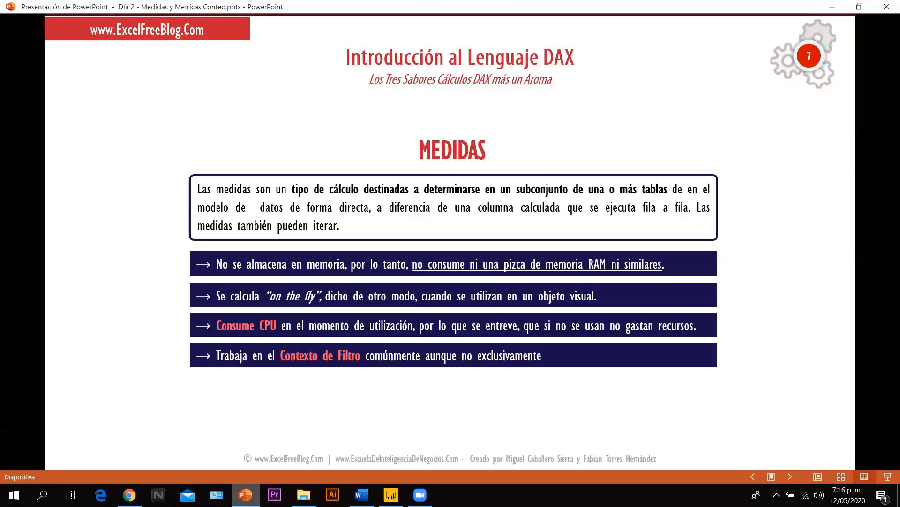
key("Right")
key("Left")
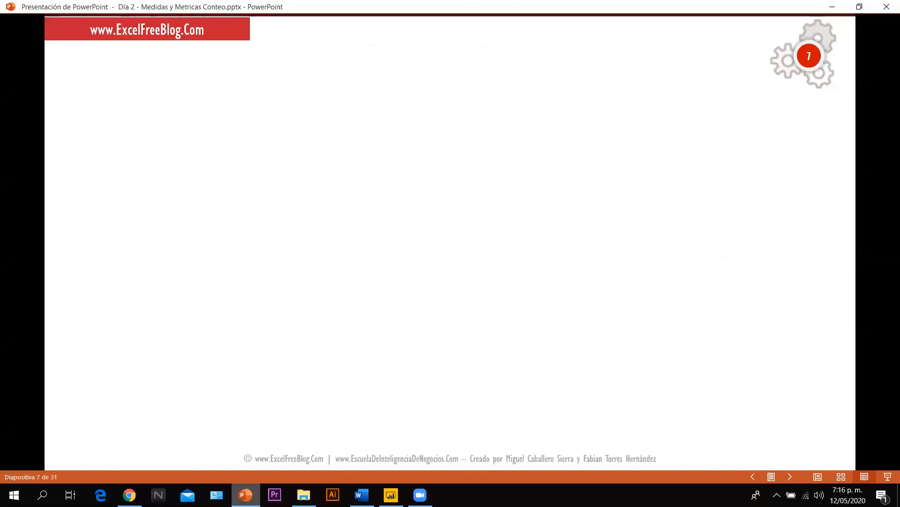
key("Left")
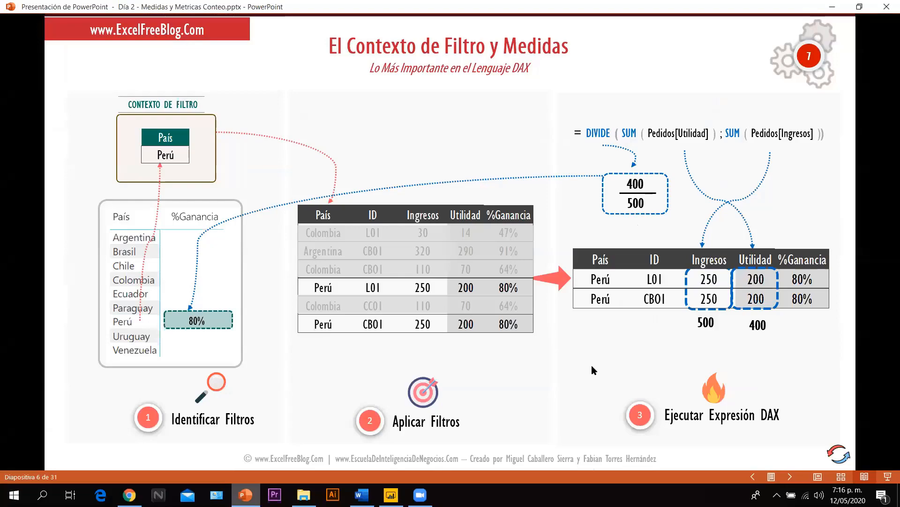
- Return to the Power BI report page, remove Categoría de Descuento from the matrix columns, and reposition the matrix beside the Ingresos table
key("alt+Tab")
left_click(69, 112)
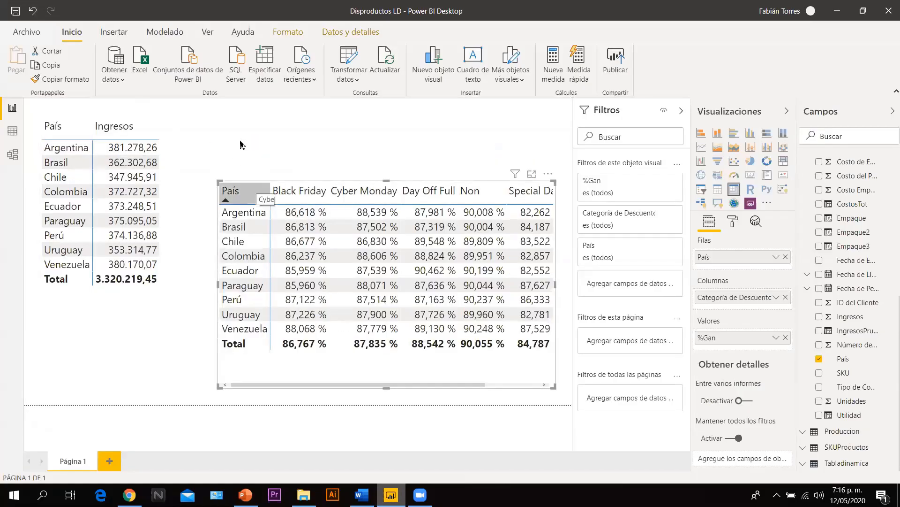
left_click_drag(326, 378, 456, 239)
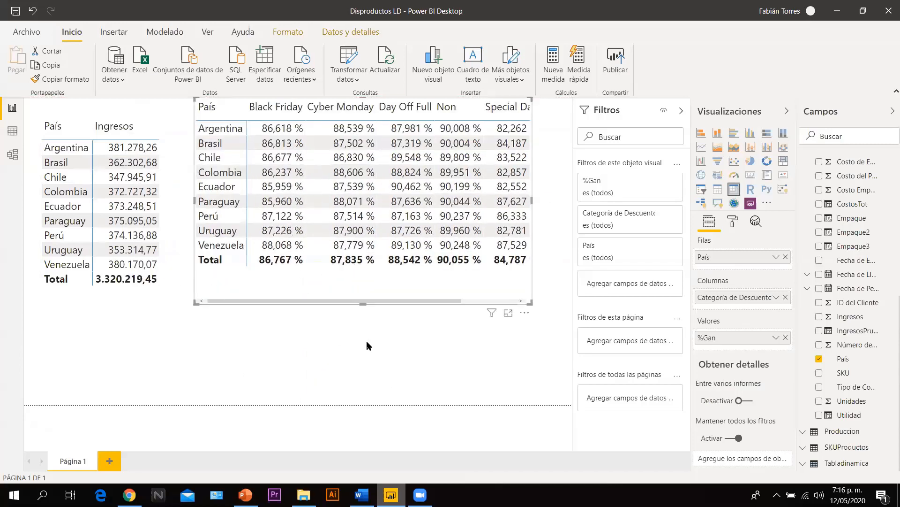
left_click(785, 297)
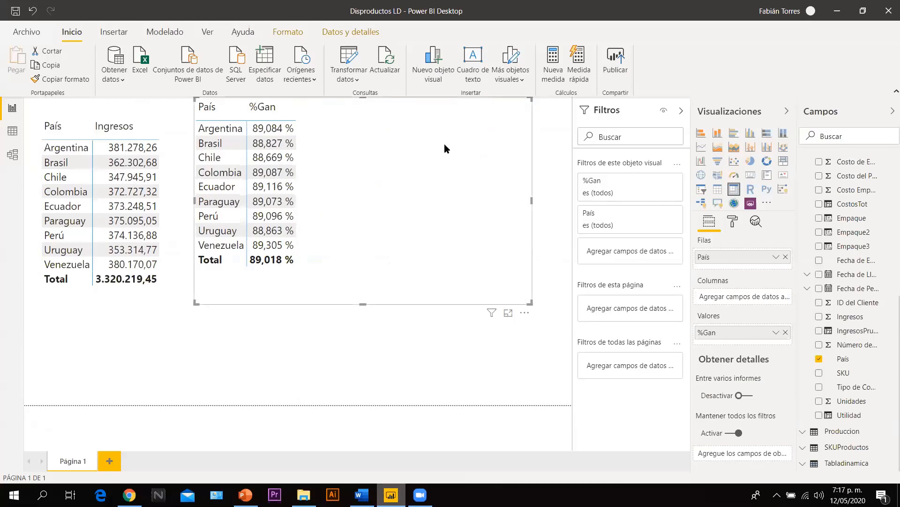
left_click_drag(442, 147, 440, 197)
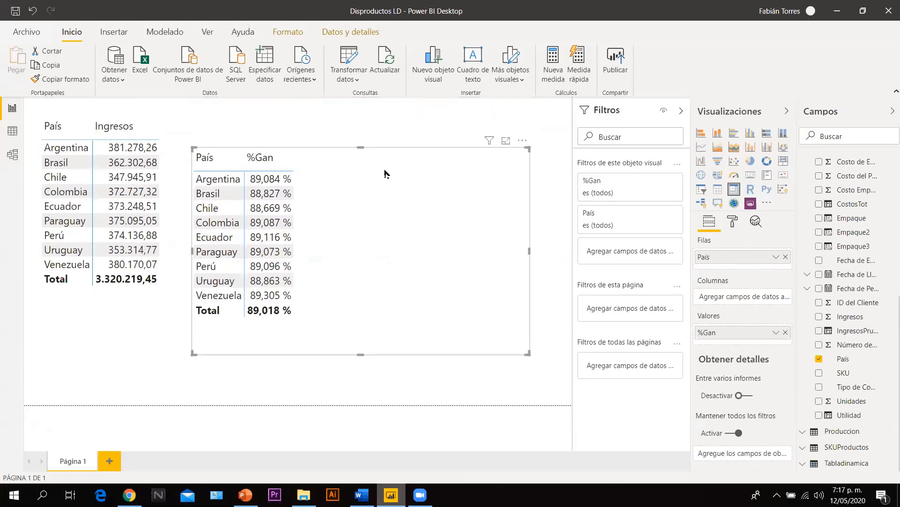
- Create a new measure and name it UnidadesTot
left_click(170, 32)
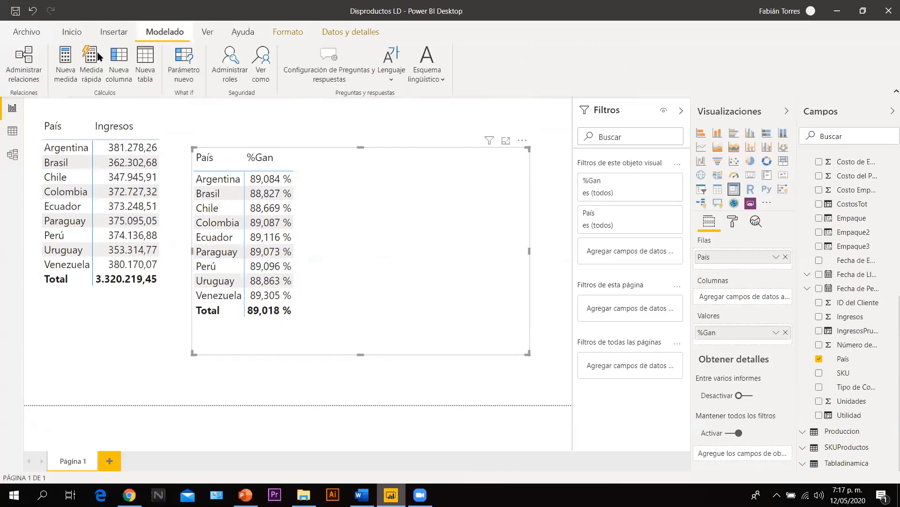
left_click(61, 56)
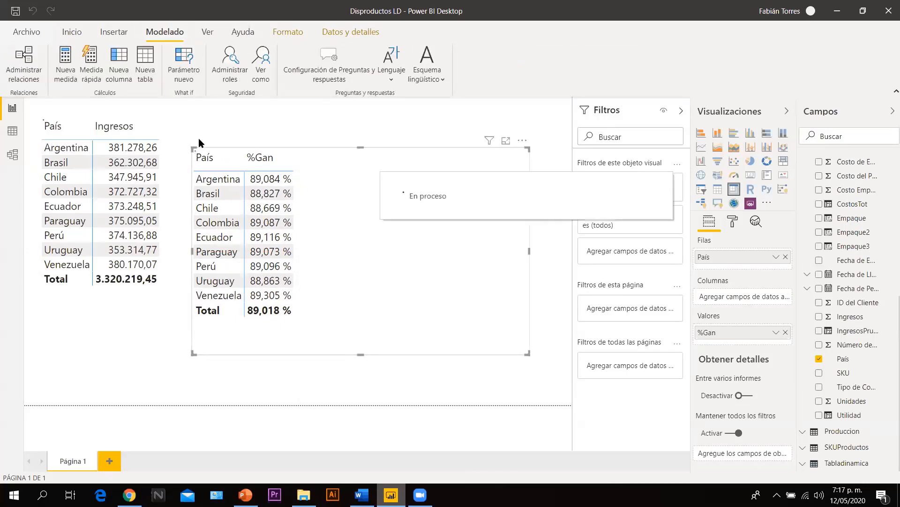
type("uNIDAD")
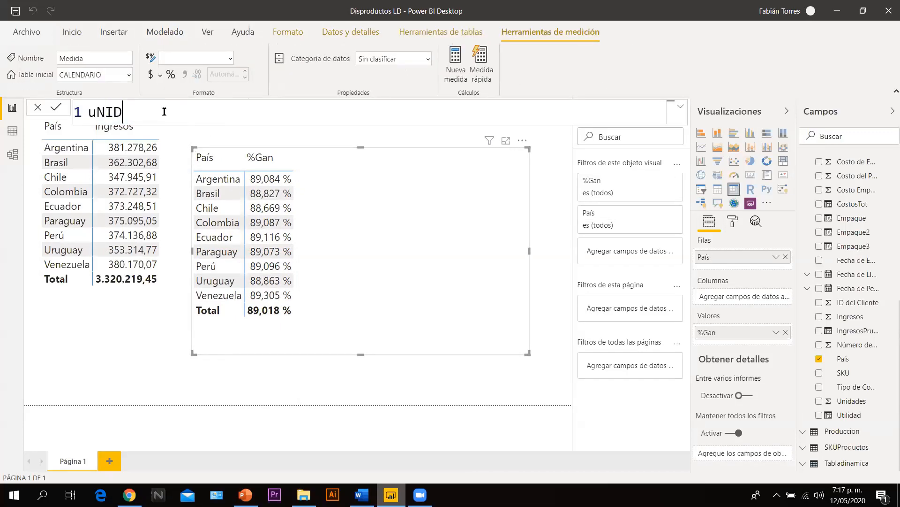
key("BackSpace")
key("BackSpace")
key("BackSpace")
key("BackSpace")
key("BackSpace")
key("BackSpace")
type("U")
key("Caps_Lock")
type("nidadesTot")
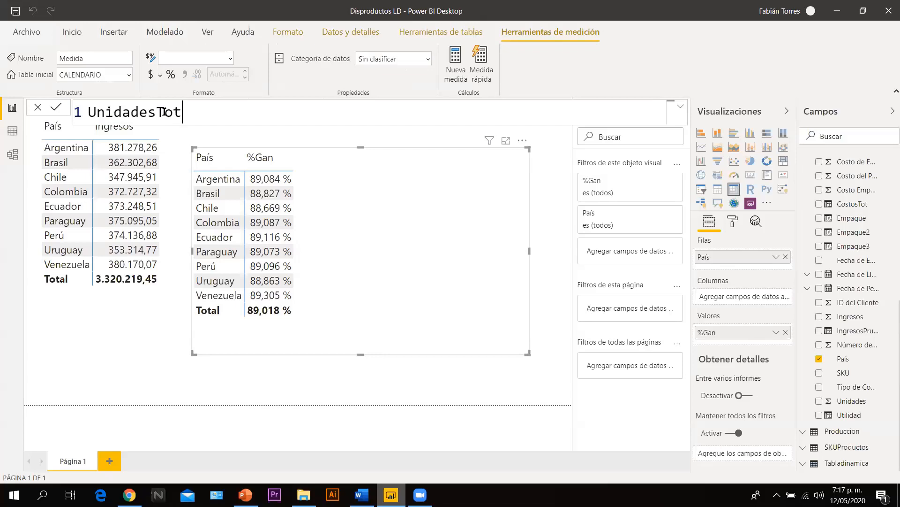
- Define the UnidadesTot measure as SUM(Pedidos[Unidades]) and commit it
type("=sum(")
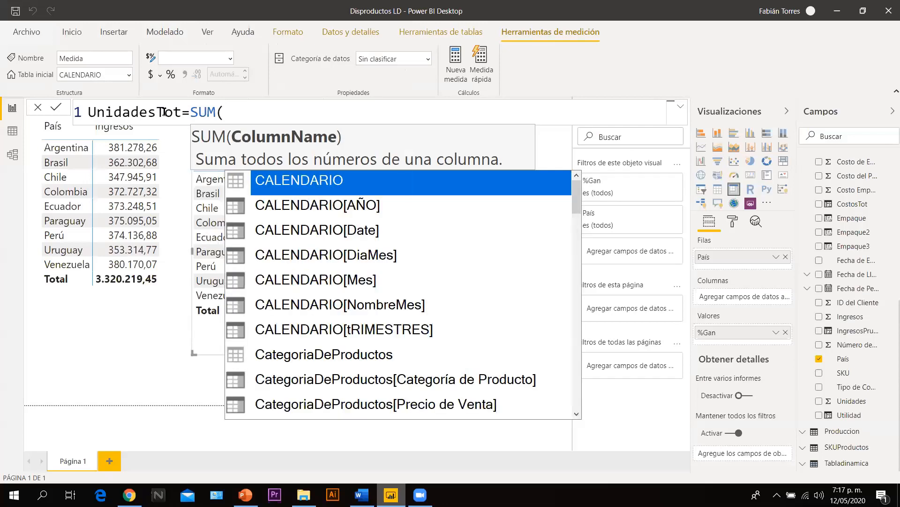
type("pedid")
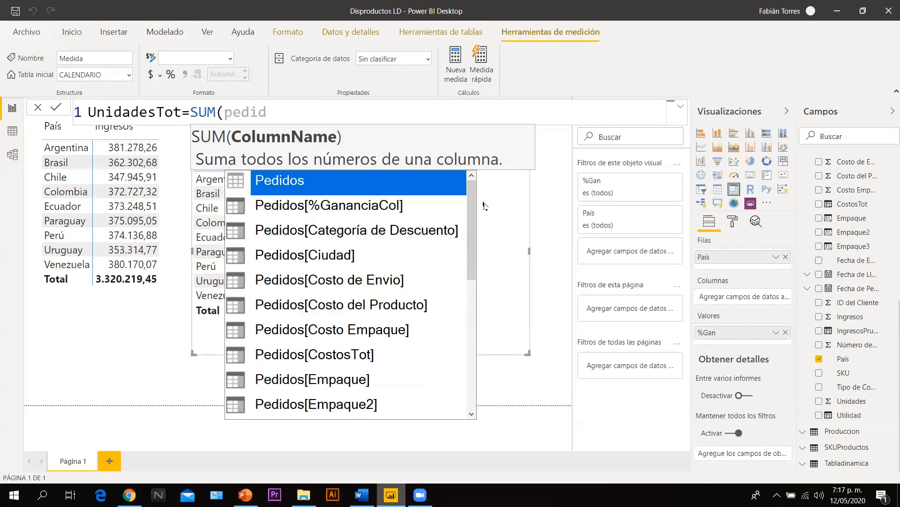
scroll(459, 330, "down", 5)
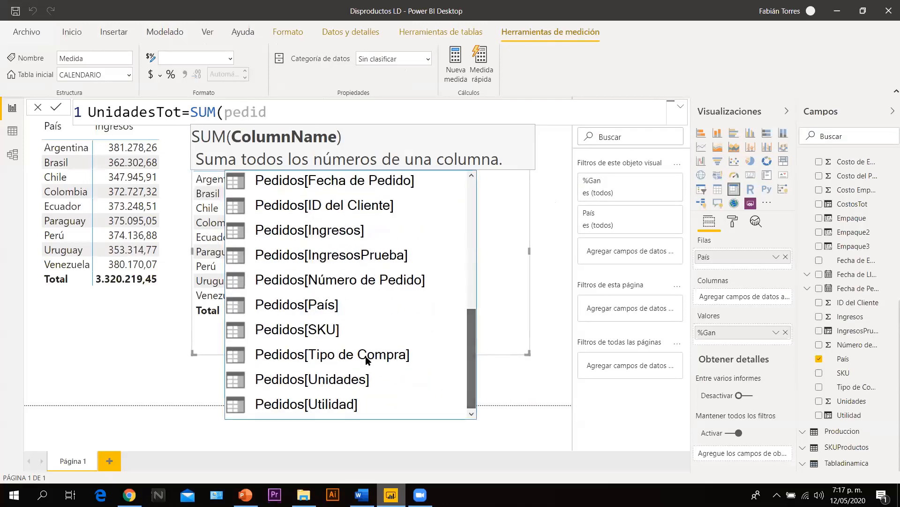
double_click(352, 375)
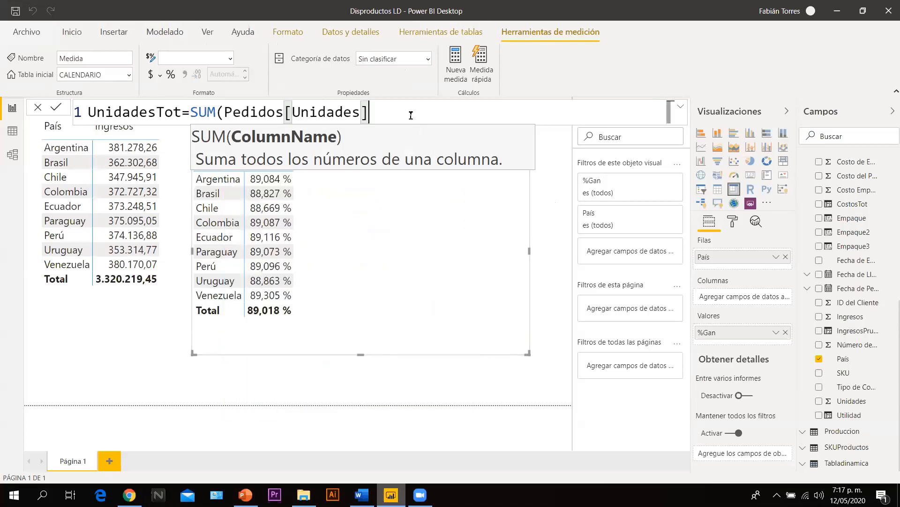
type(")")
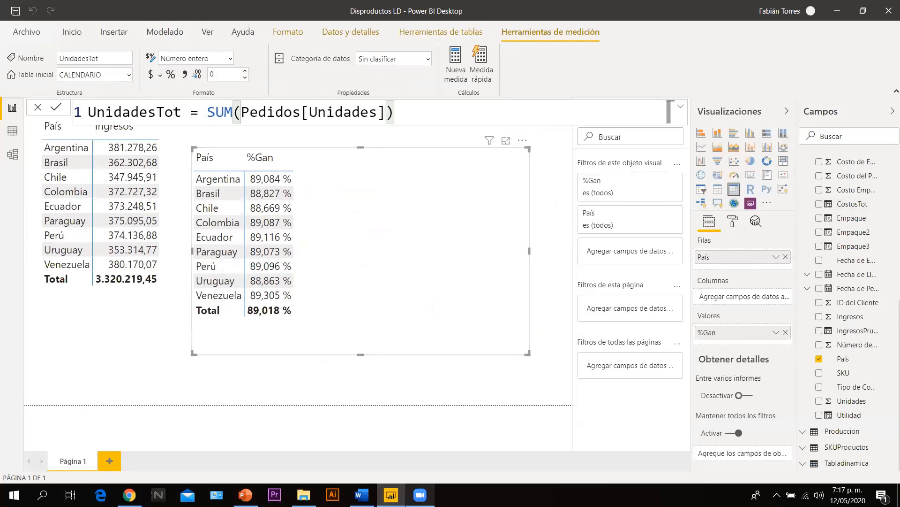
- Switch to PowerPoint and advance past the MEDIDAS slide to the exercise listing the measures to create
left_click(246, 495)
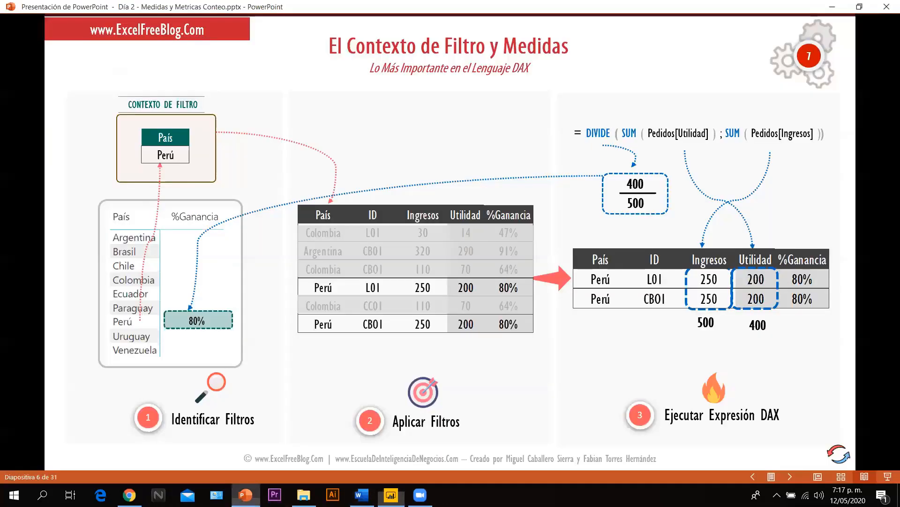
key("Right")
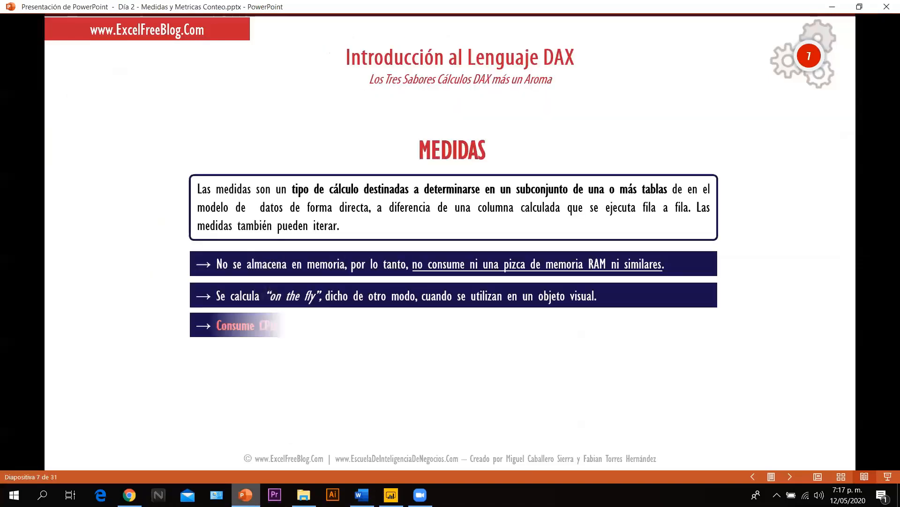
key("Right")
key("Right")
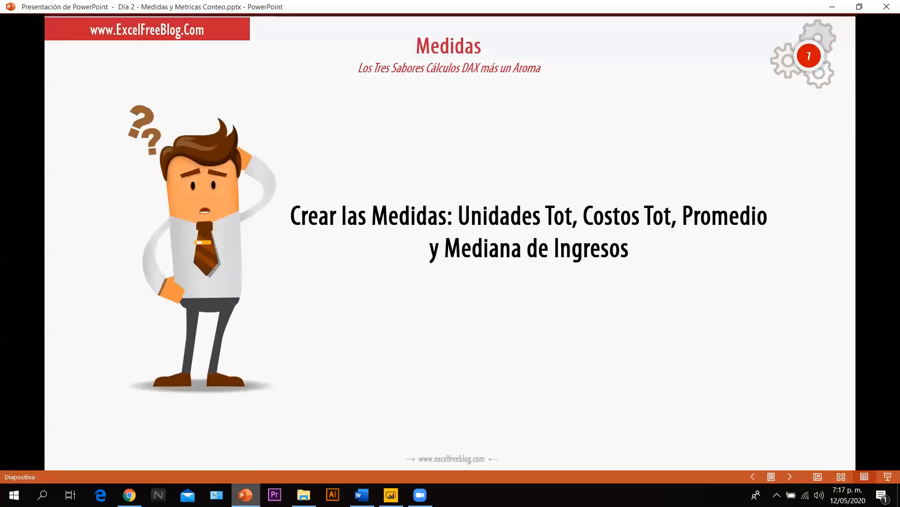
key("Left")
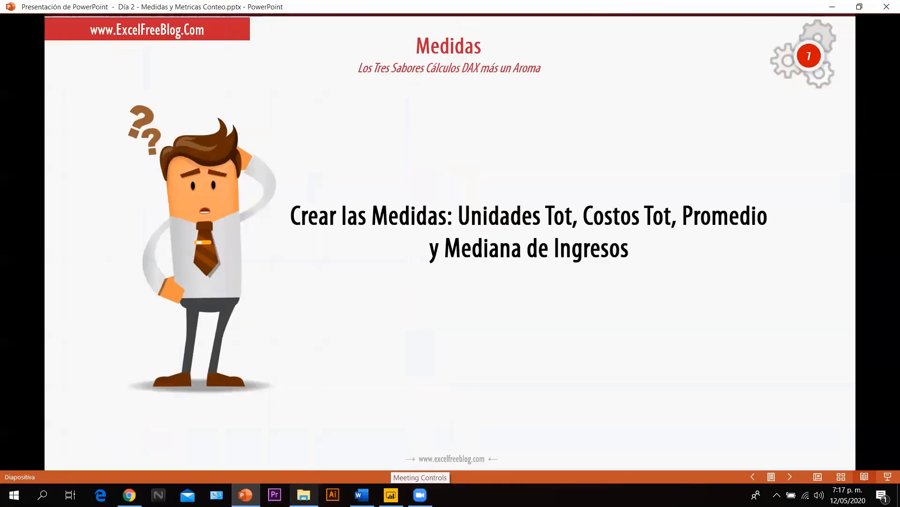
- Return to Power BI, try the CostosTot column in the matrix values, and remove it again
key("alt+Tab")
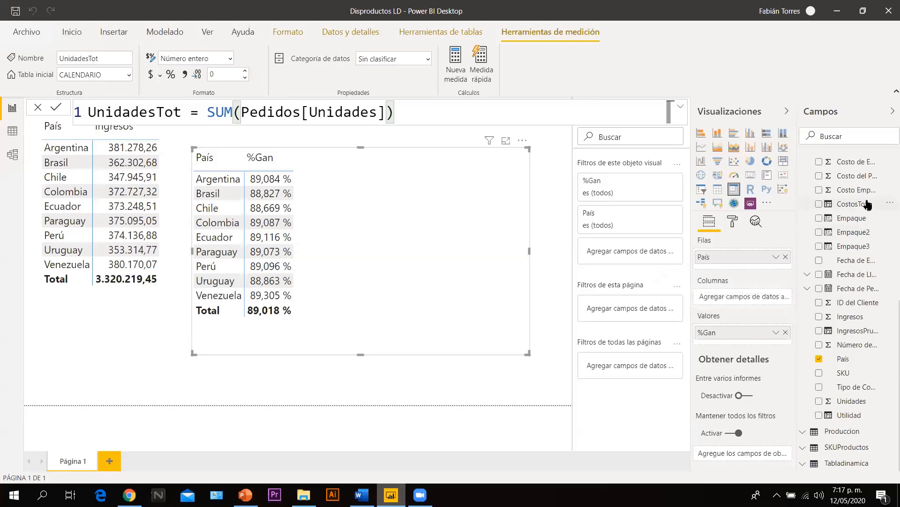
left_click_drag(867, 204, 744, 346)
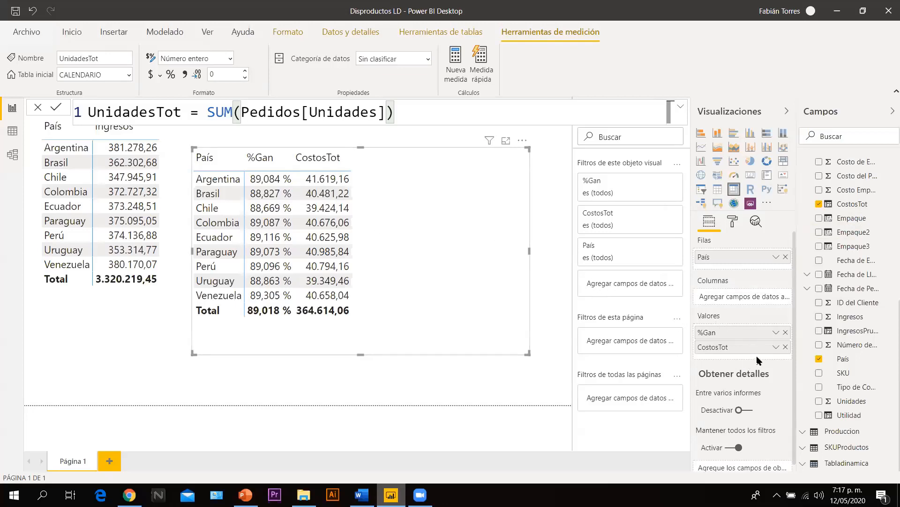
left_click(786, 347)
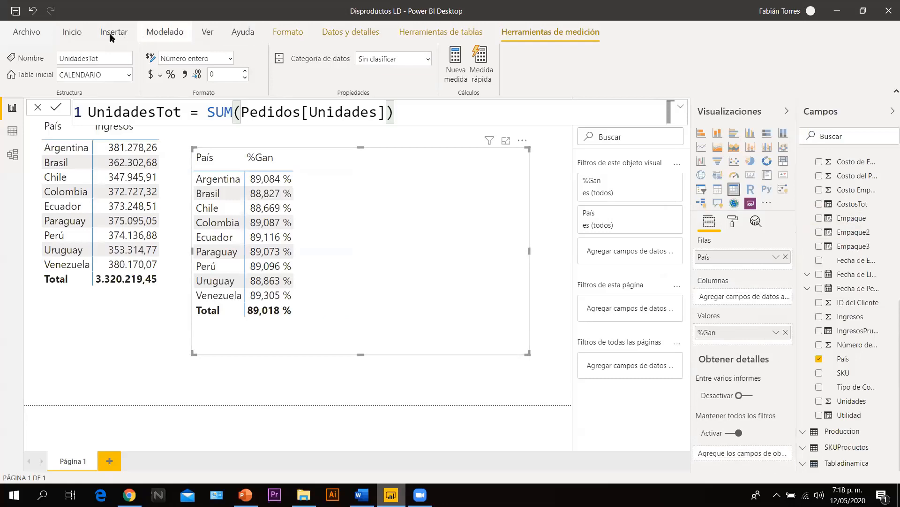
left_click(85, 30)
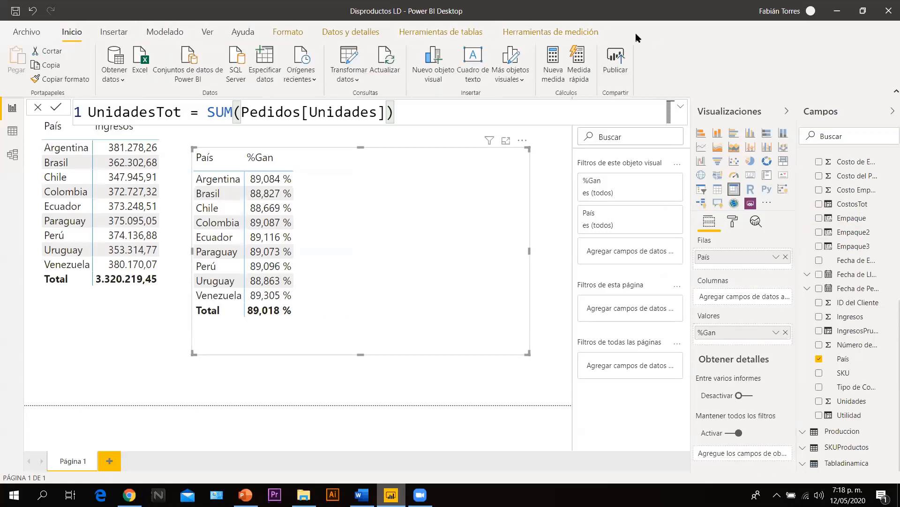
- Create a new measure named CostosTot and define it as SUM(Pedidos[CostosTot])
left_click(558, 58)
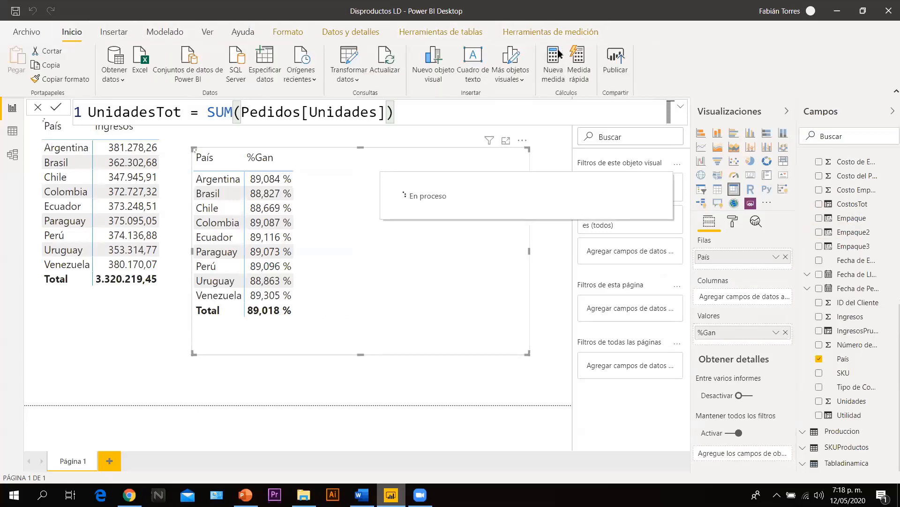
type("Cos")
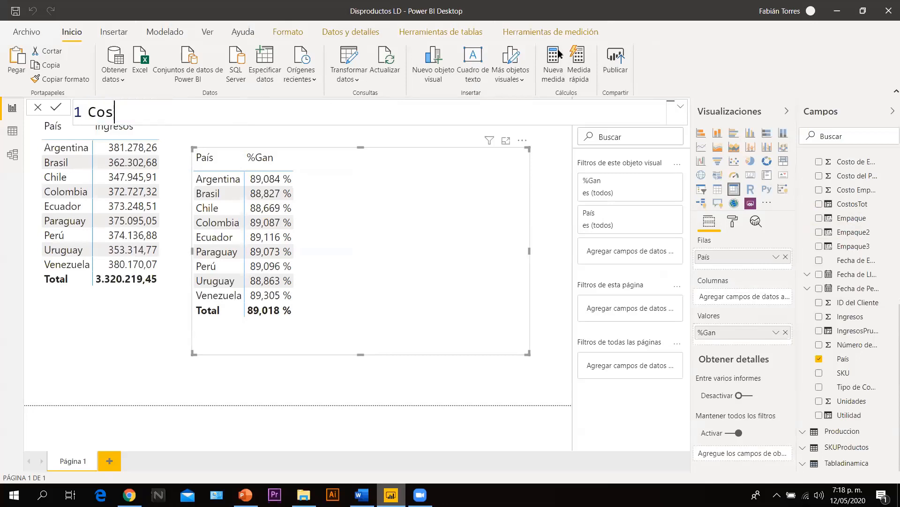
type("tosTot = SUM(p")
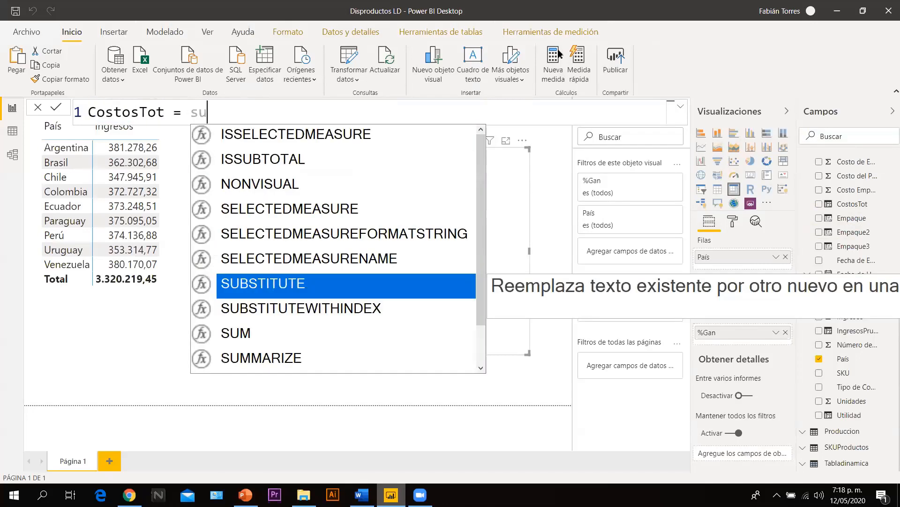
type("edid")
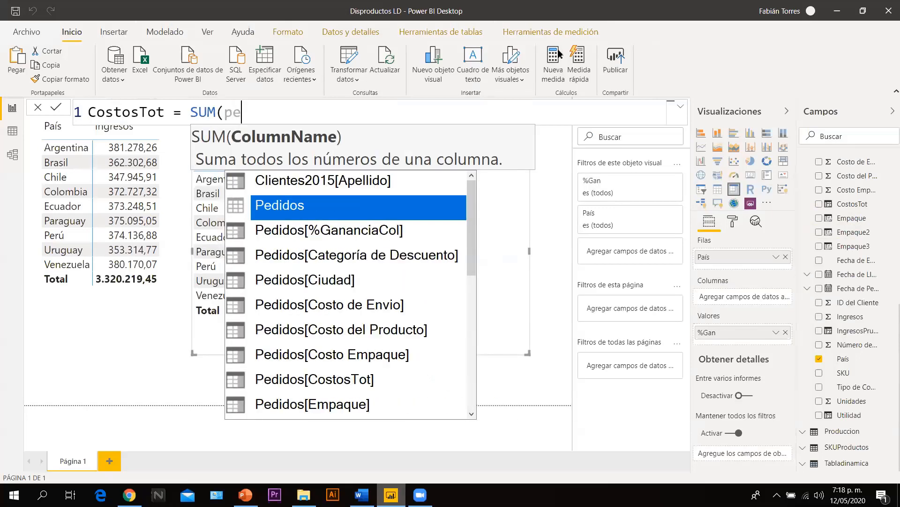
key("Down")
key("Down")
key("Down")
key("Down")
key("Down")
key("Down")
key("Down")
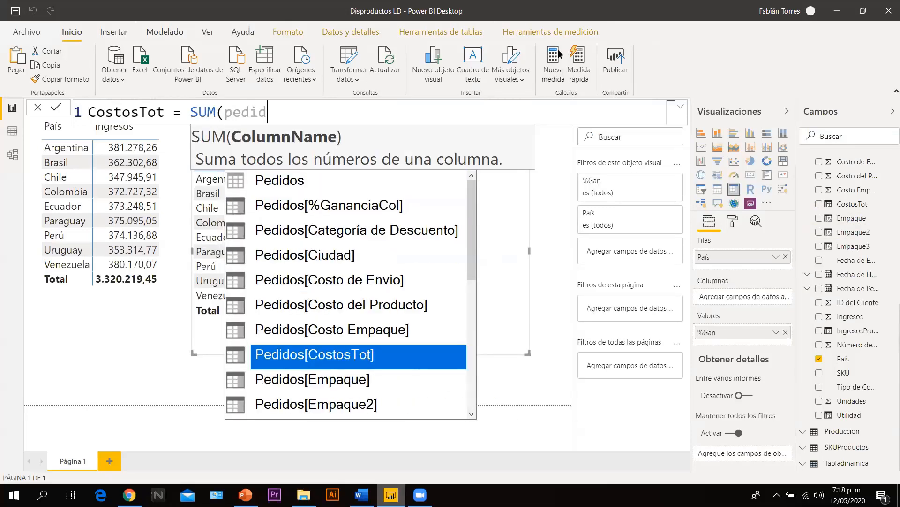
key("Tab")
type("])")
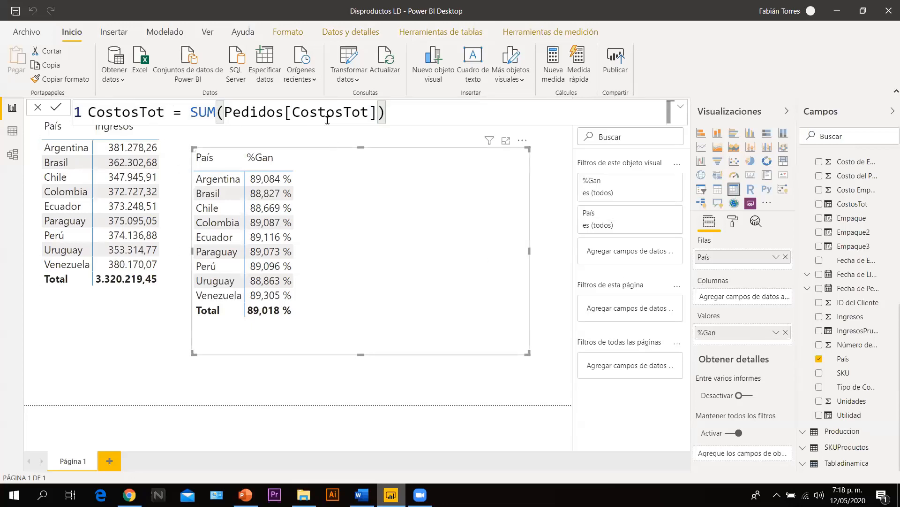
- Create another new measure and replace its default name with Promedio
left_click(164, 31)
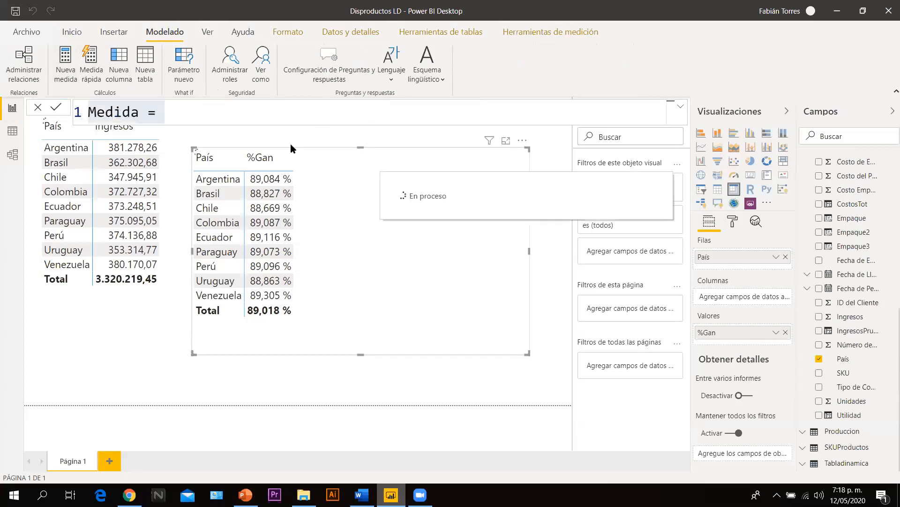
left_click(146, 109)
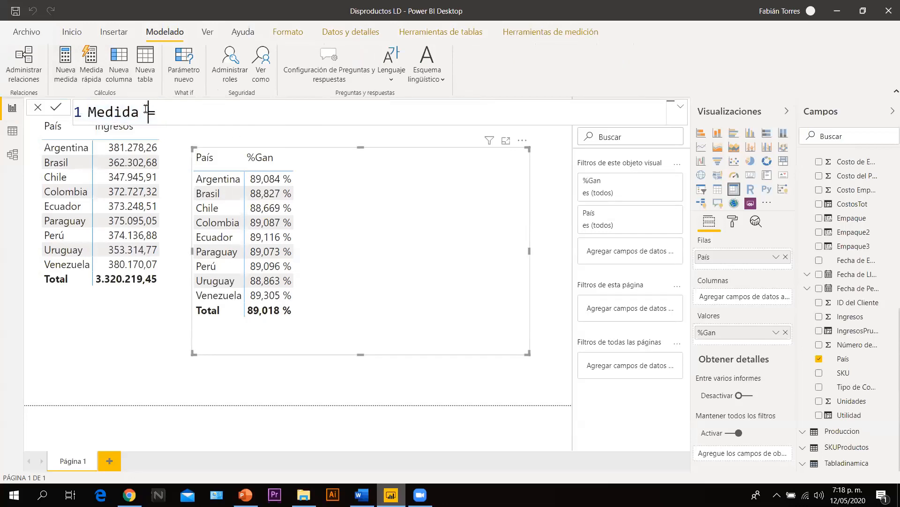
key("BackSpace")
key("BackSpace")
key("BackSpace")
key("BackSpace")
key("BackSpace")
key("BackSpace")
key("BackSpace")
type("Promedio")
left_click(204, 111)
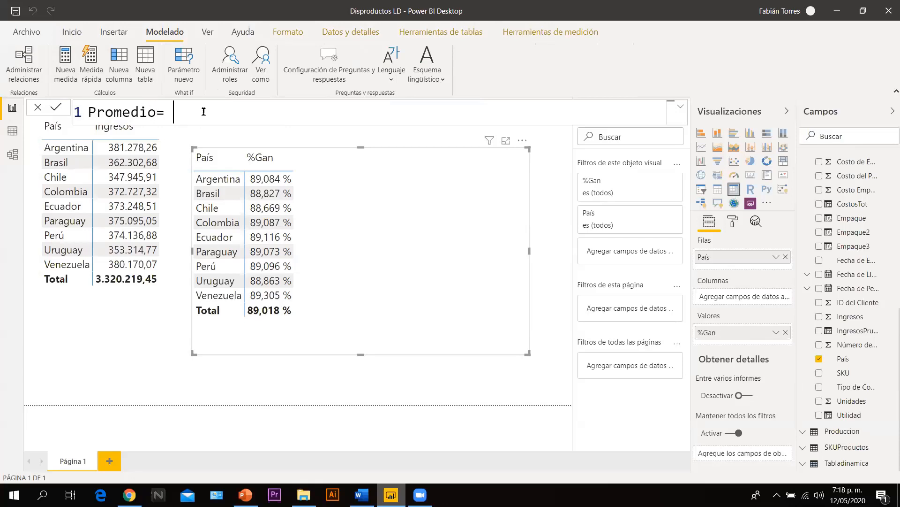
- Define the Promedio measure with the AVERAGE function over a column of the Pedidos table
key("Caps_Lock")
type("AVER")
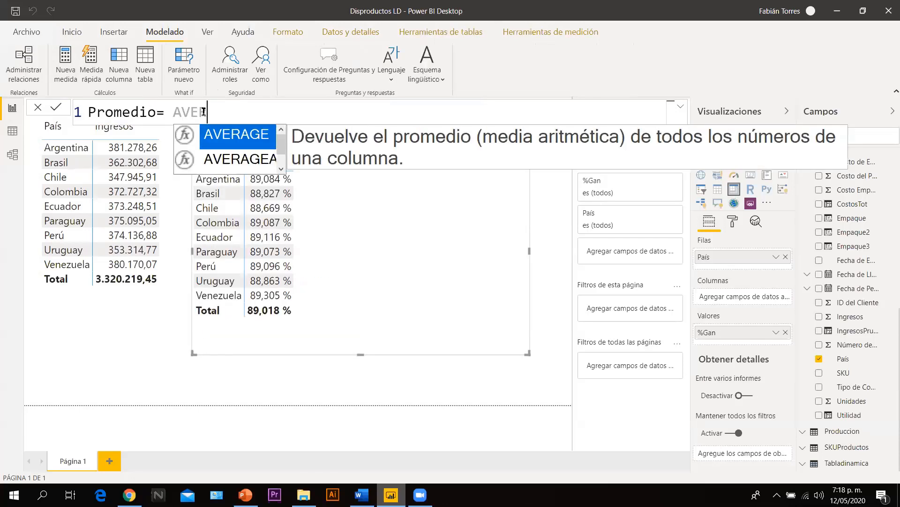
key("Tab")
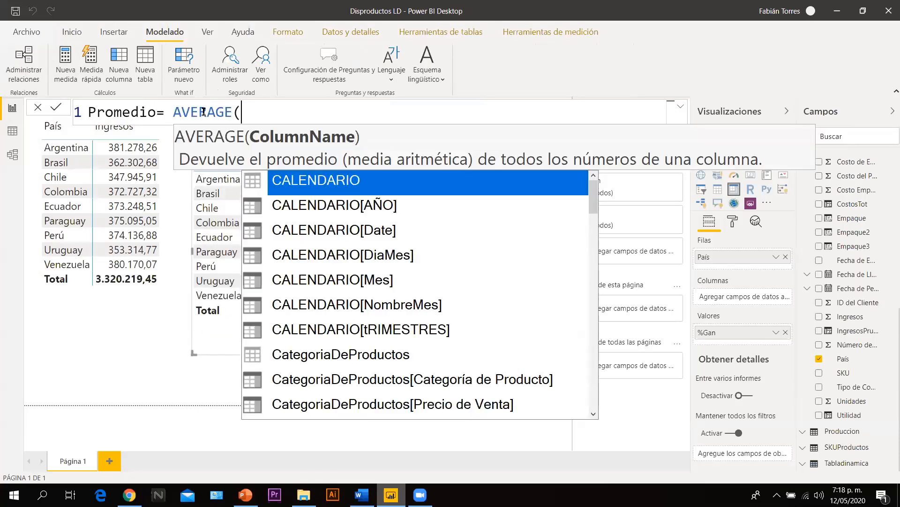
type("PEDID")
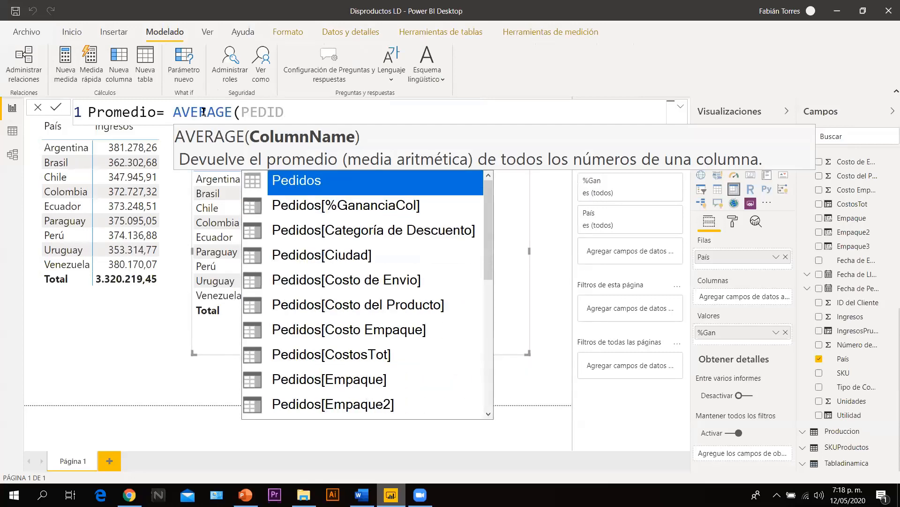
- Complete the Promedio measure as AVERAGE(Pedidos[Ingresos]) and commit it
key("Escape")
key("BackSpace")
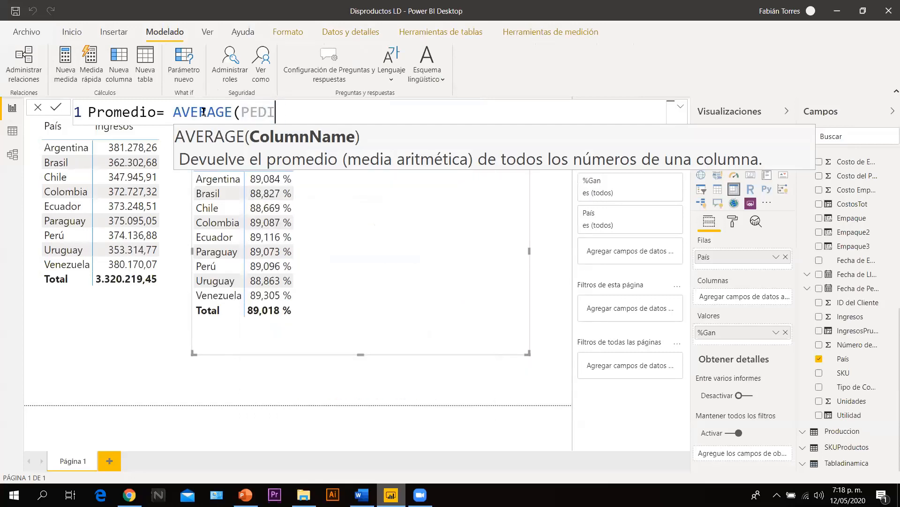
key("BackSpace")
key("BackSpace")
key("BackSpace")
type("ED")
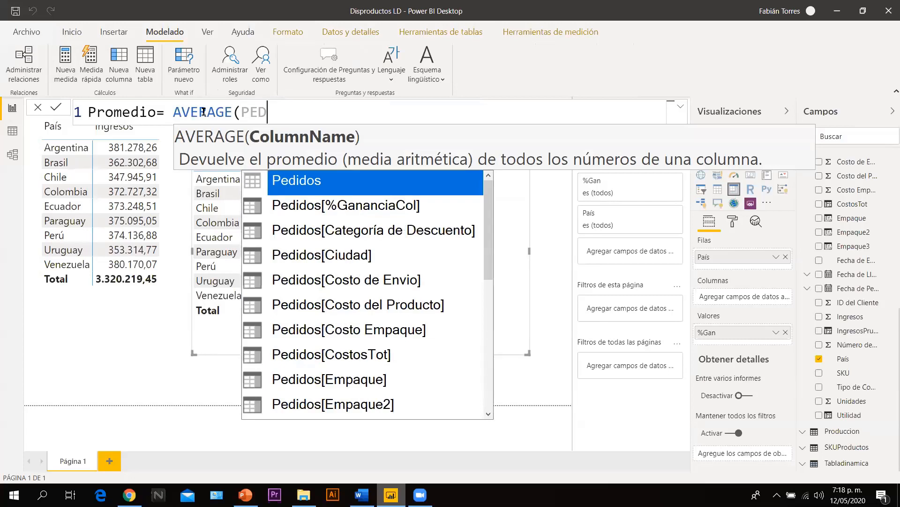
key("Down")
key("Down")
key("Down")
key("Down")
key("Down")
key("Down")
key("Down")
key("Down")
key("Down")
key("Down")
key("Down")
key("Down")
key("Down")
key("Down")
key("Down")
key("Down")
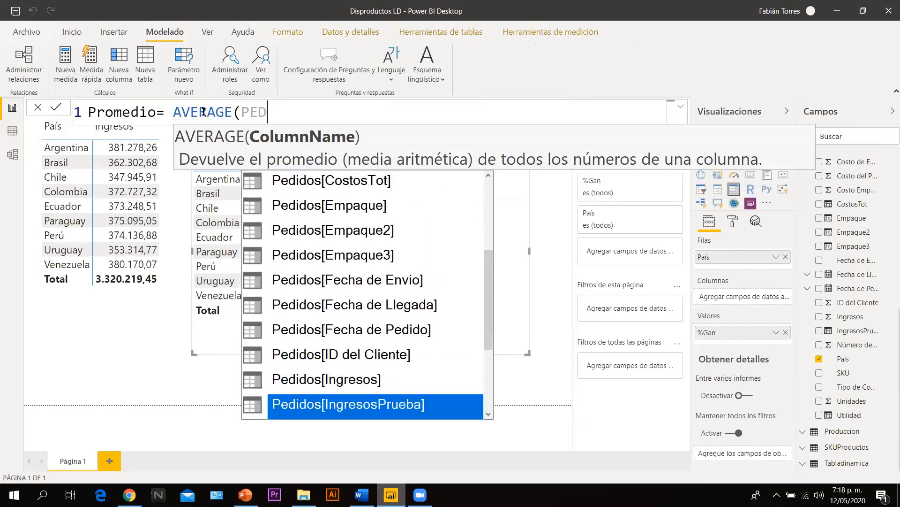
key("Up")
key("Tab")
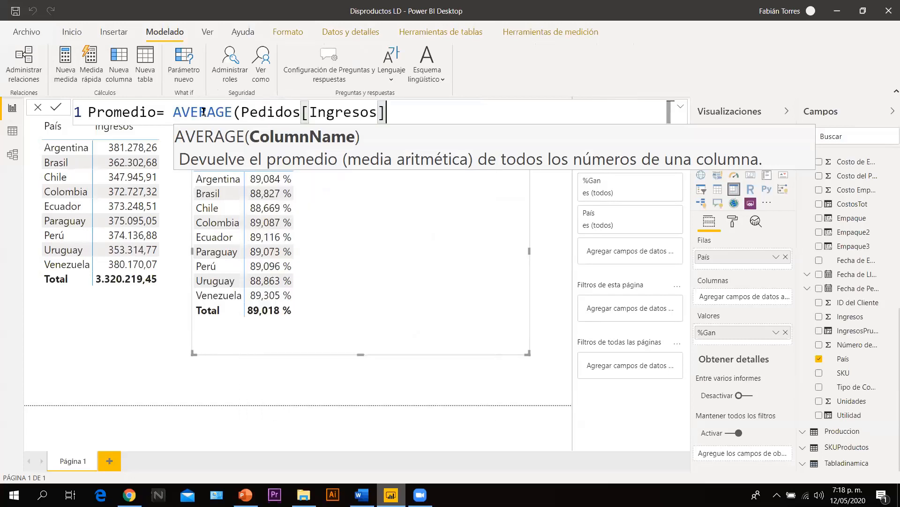
type(")")
key("Return")
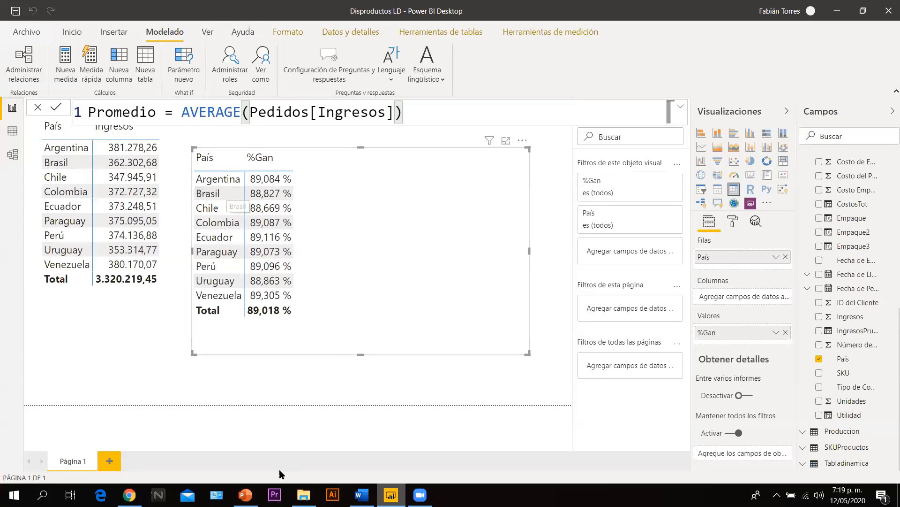
- Switch to the PowerPoint presentation and review the slides on measures, filter context and the list of measures to create
left_click(246, 494)
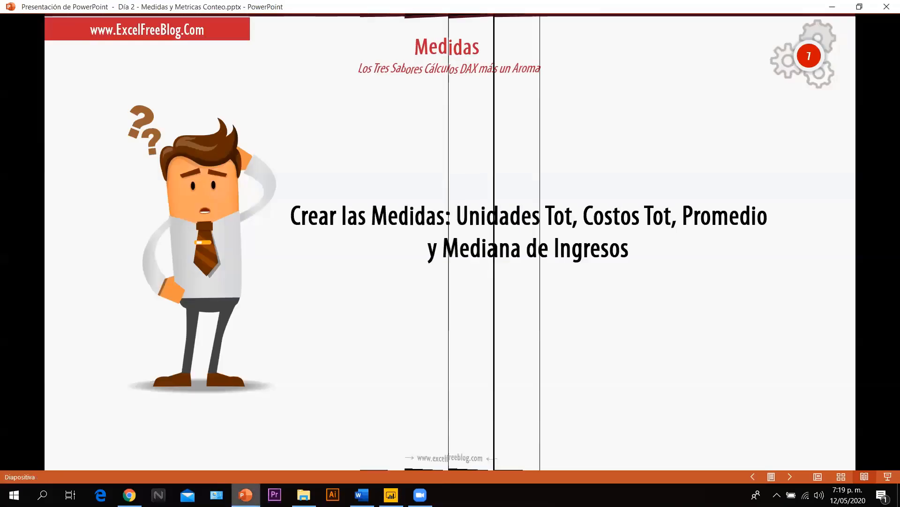
key("Left")
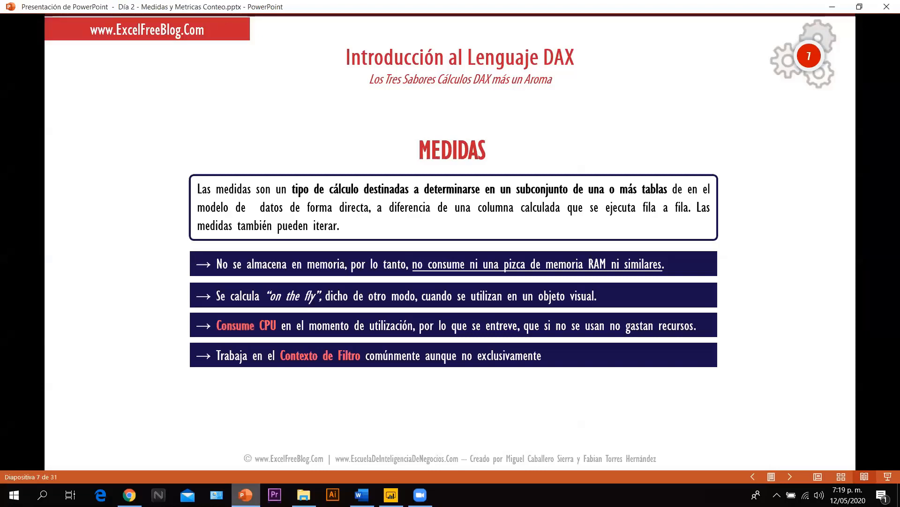
key("Left")
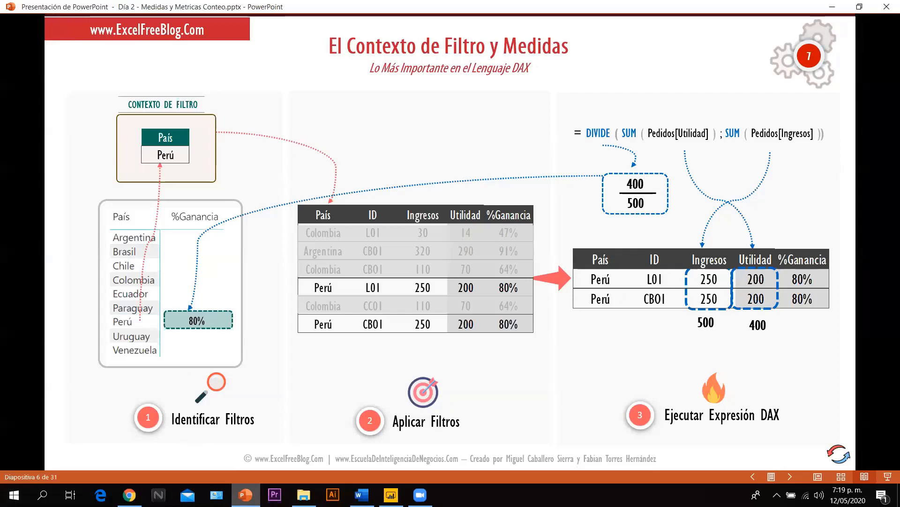
key("Right")
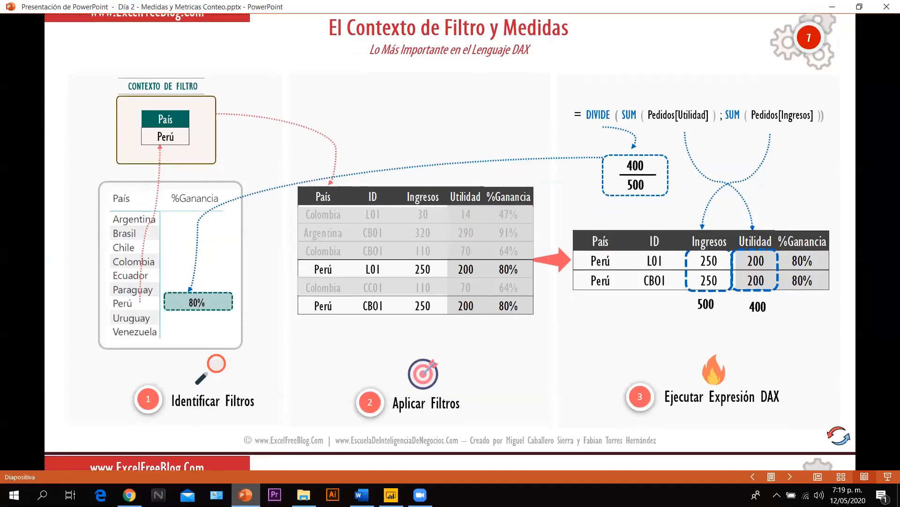
key("Right")
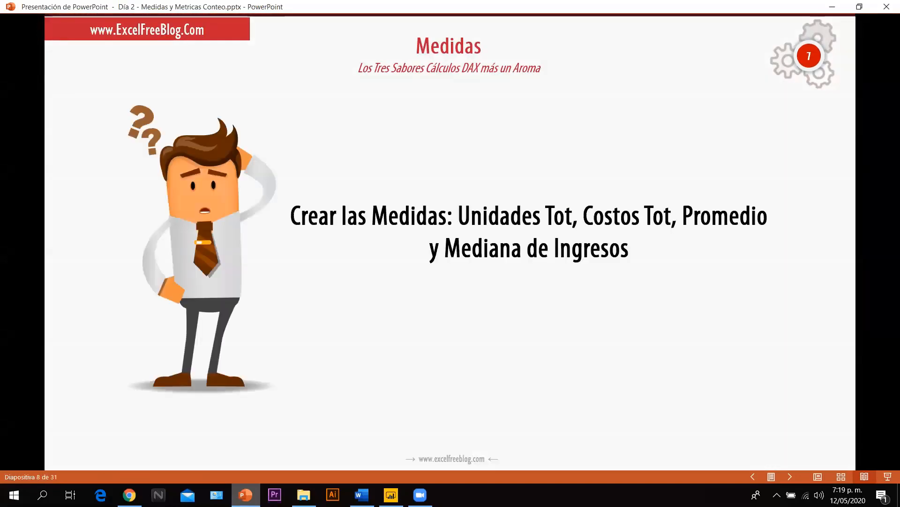
key("Right")
key("Left")
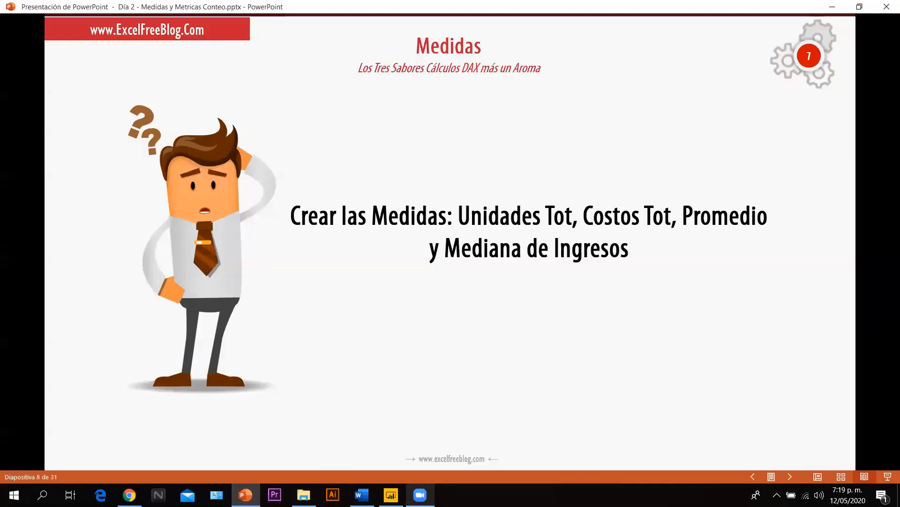
- Switch back to Power BI Desktop and create the measure mEDIANA = MEDIAN(Pedidos[Ingresos])
left_click(391, 495)
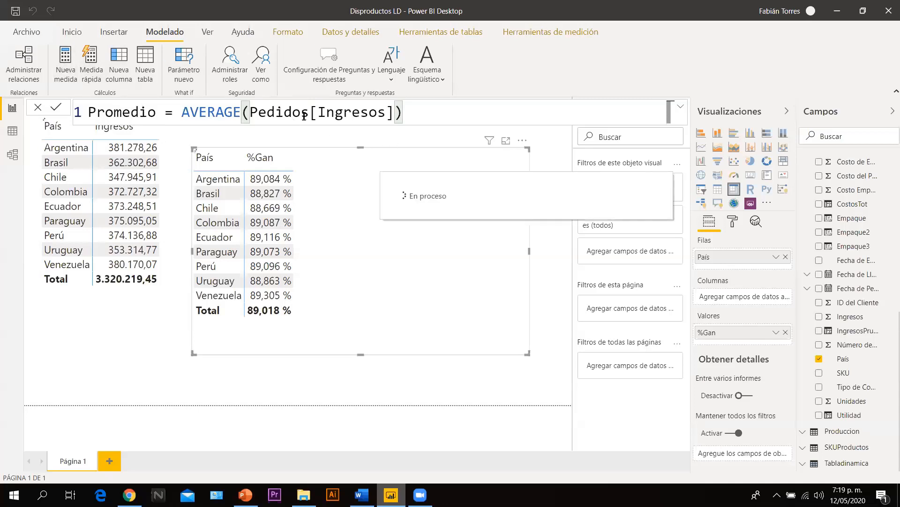
type("mEDIA")
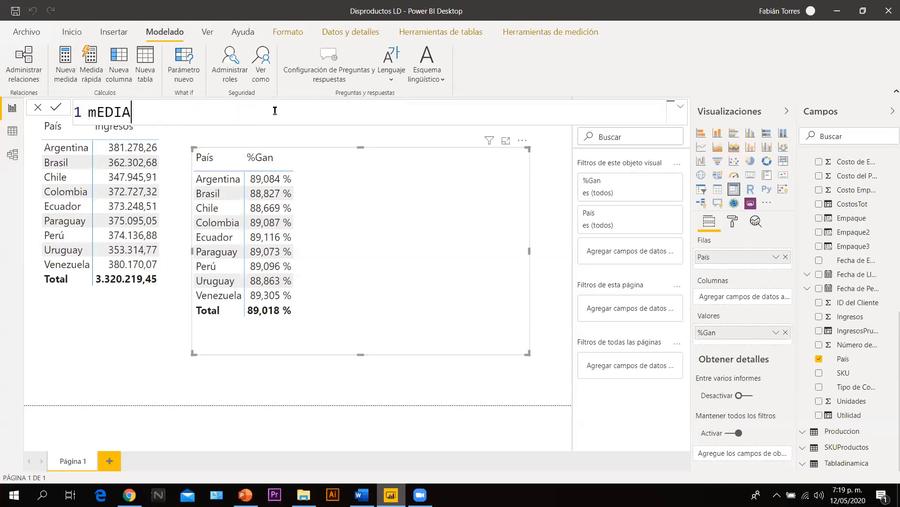
type("NA= MED")
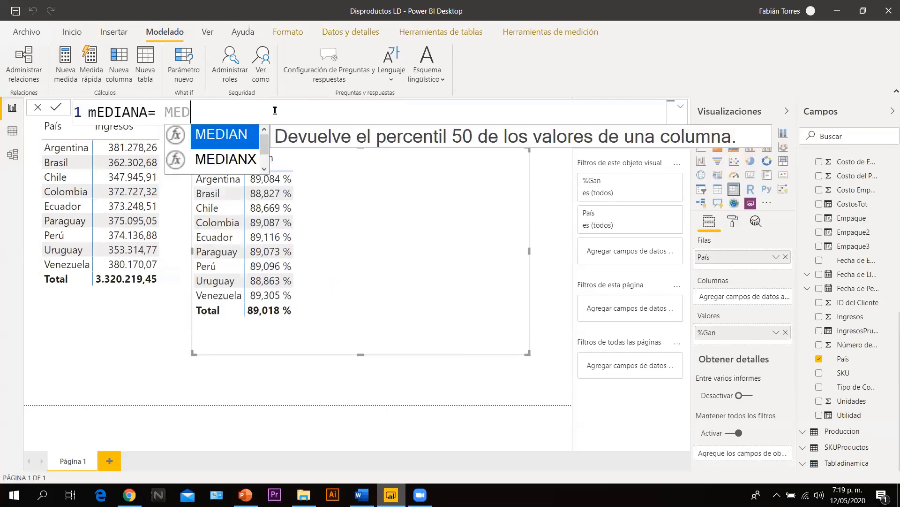
key("Tab")
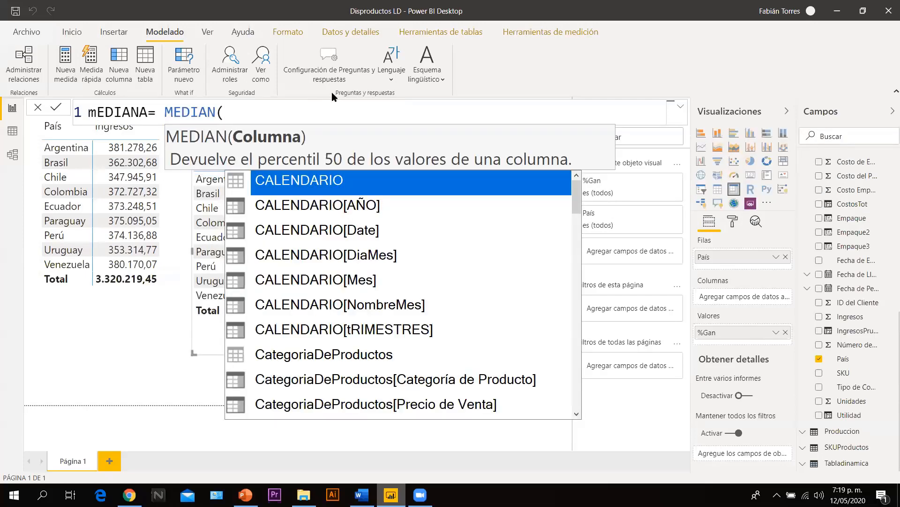
type("PEDI")
key("Down")
key("Down")
key("Down")
key("Down")
key("Down")
key("Down")
key("Down")
key("Down")
key("Down")
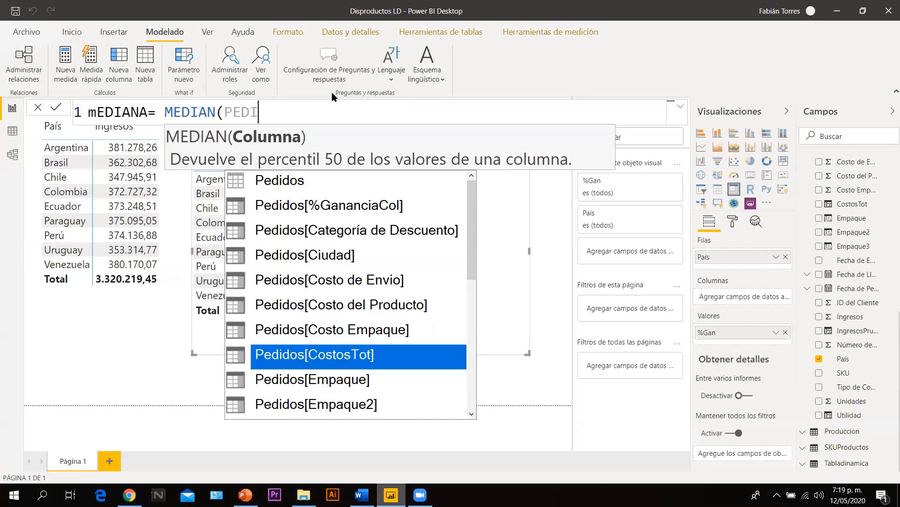
key("Down")
key("Down")
key("Down")
key("Down")
key("Down")
key("Down")
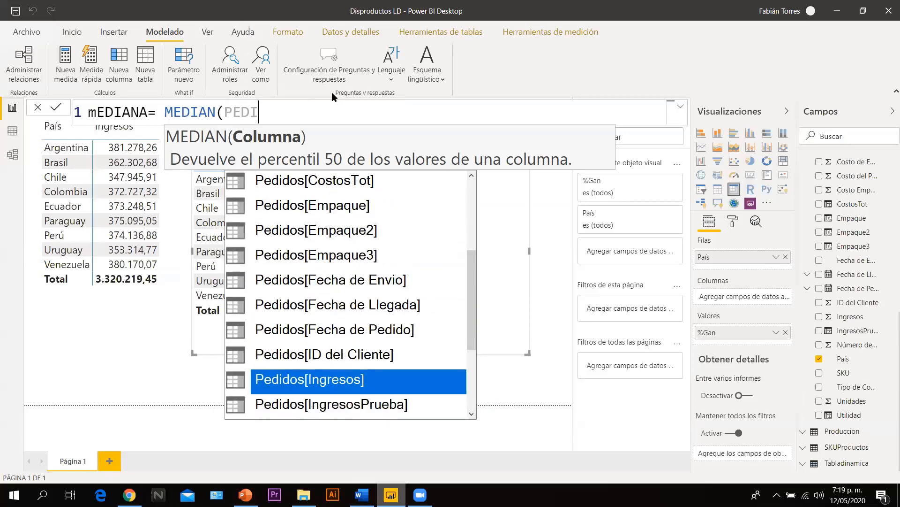
key("Tab")
type(")")
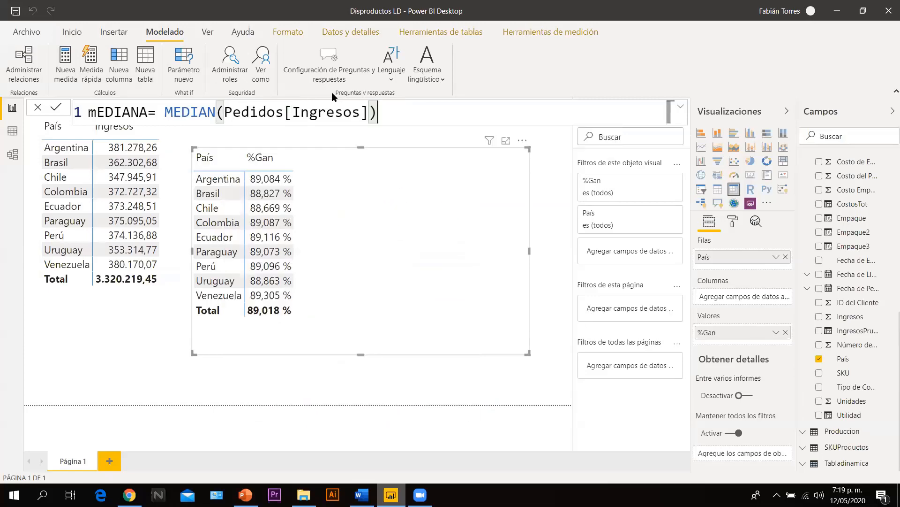
key("Return")
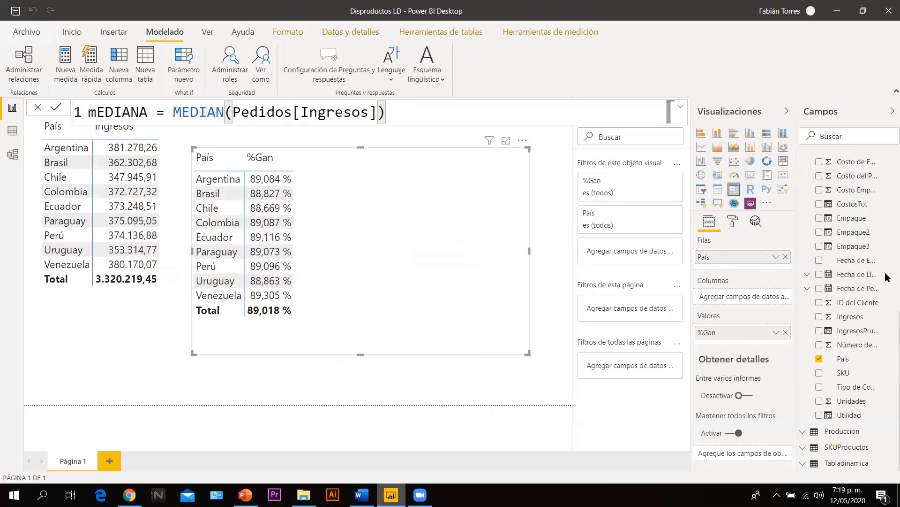
- Add the measures UnidadesTot, CostosTot, Promedio and mEDIANA to the matrix values after %Gan, in that order
scroll(888, 210, "up", 4)
scroll(885, 207, "up", 3)
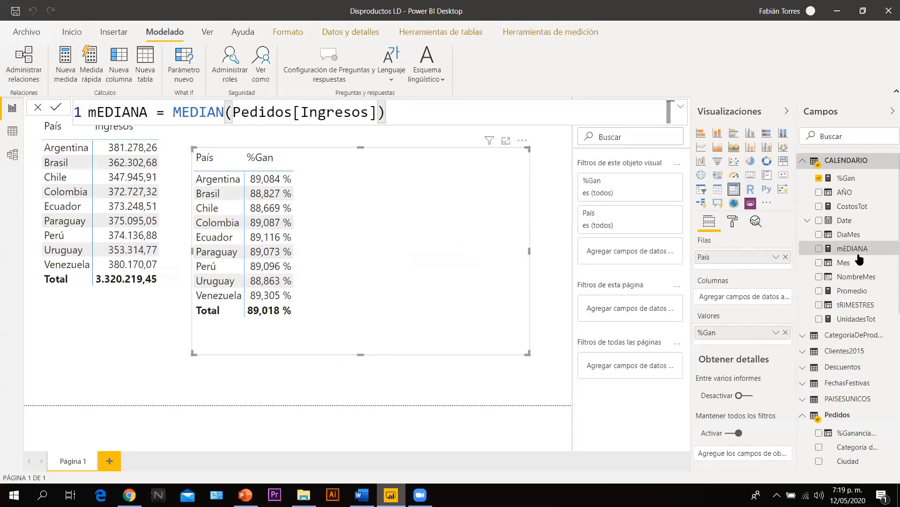
left_click(856, 253)
left_click_drag(744, 279, 711, 339)
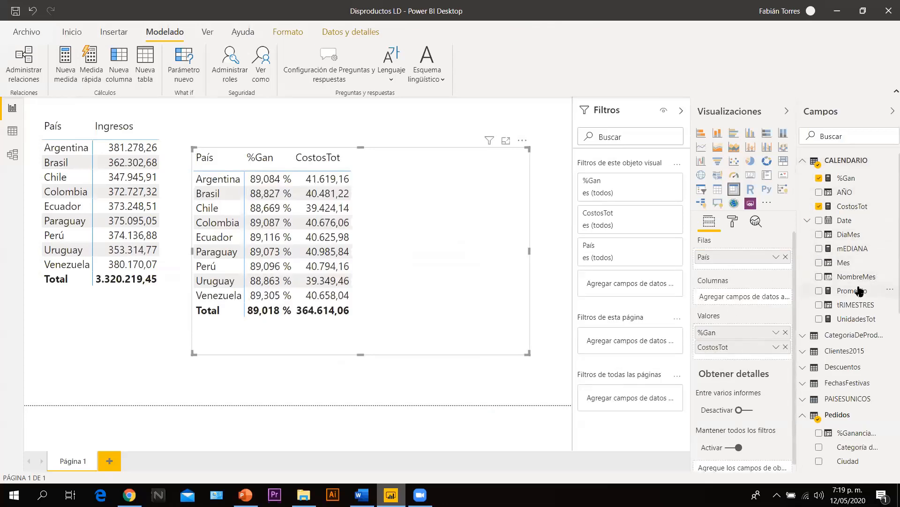
left_click_drag(856, 290, 765, 357)
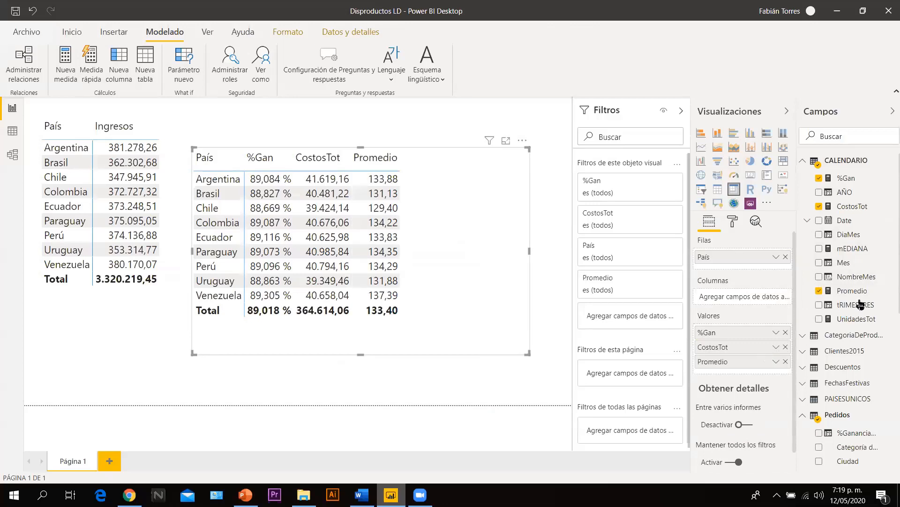
left_click_drag(866, 320, 743, 349)
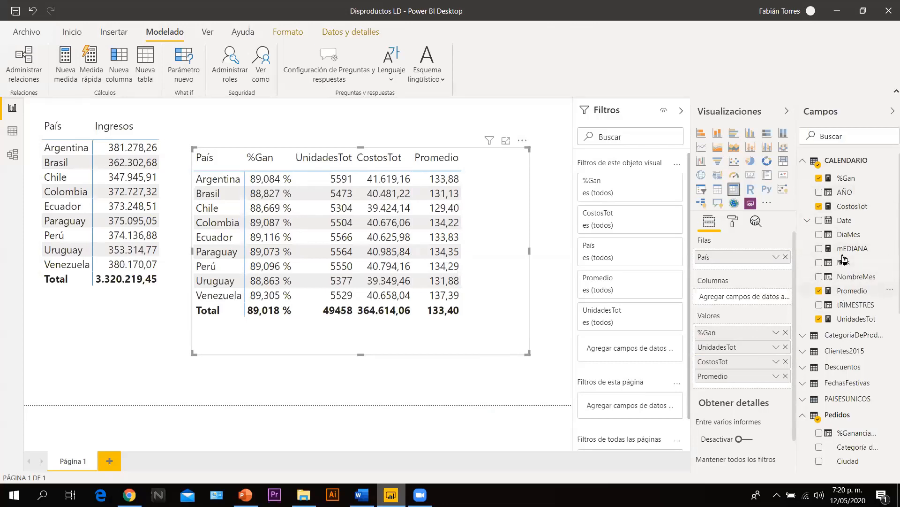
left_click_drag(842, 256, 743, 386)
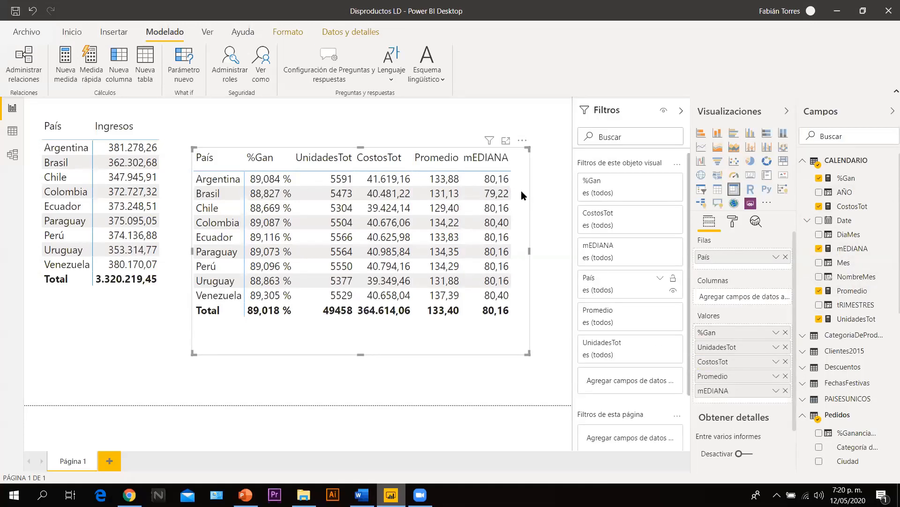
- Cross-filter the matrix by Argentina from the País and Ingresos table, clear that selection, and show the matrix in focus mode
left_click(505, 140)
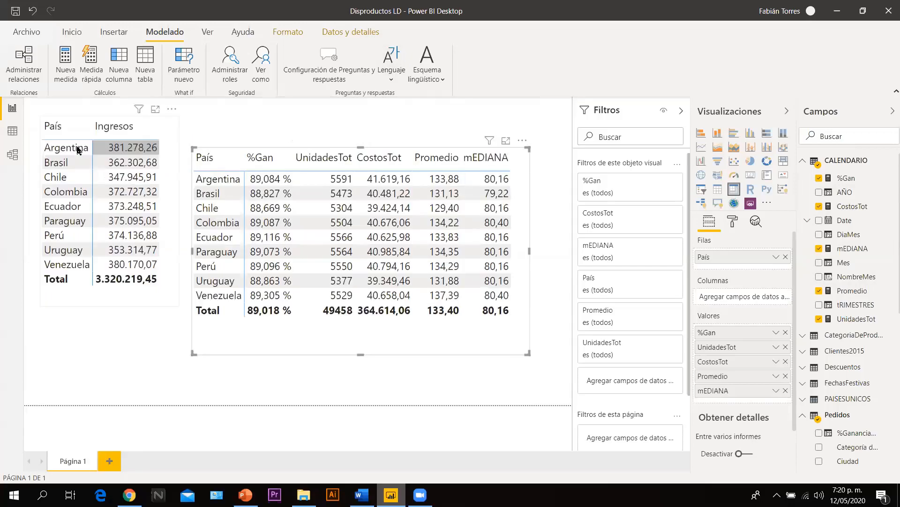
left_click(78, 150)
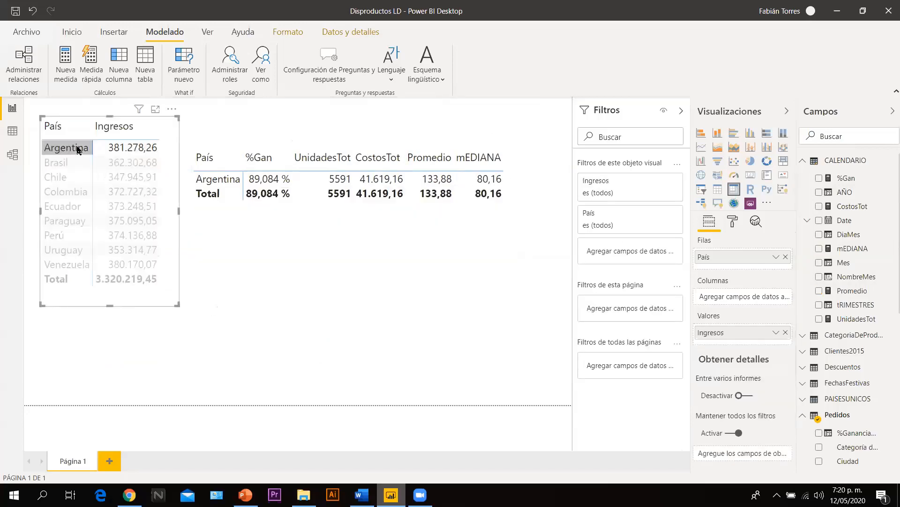
left_click(78, 150)
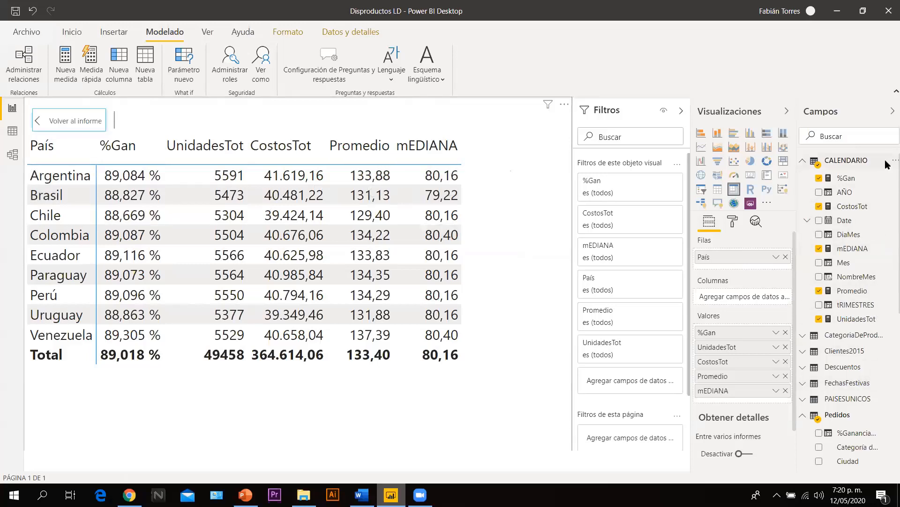
- Split the matrix into columns by Categoría de Descuento from Pedidos and examine the measures under each discount category
scroll(886, 252, "down", 5)
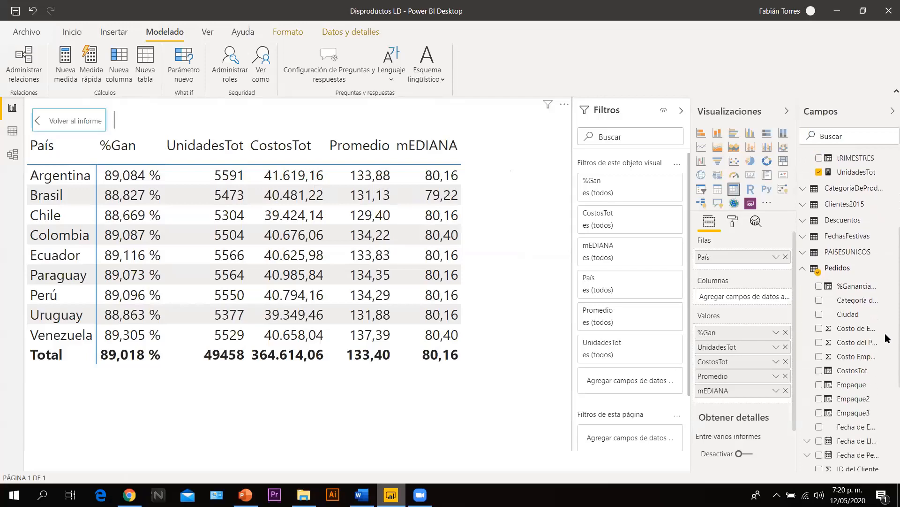
left_click_drag(862, 220, 740, 300)
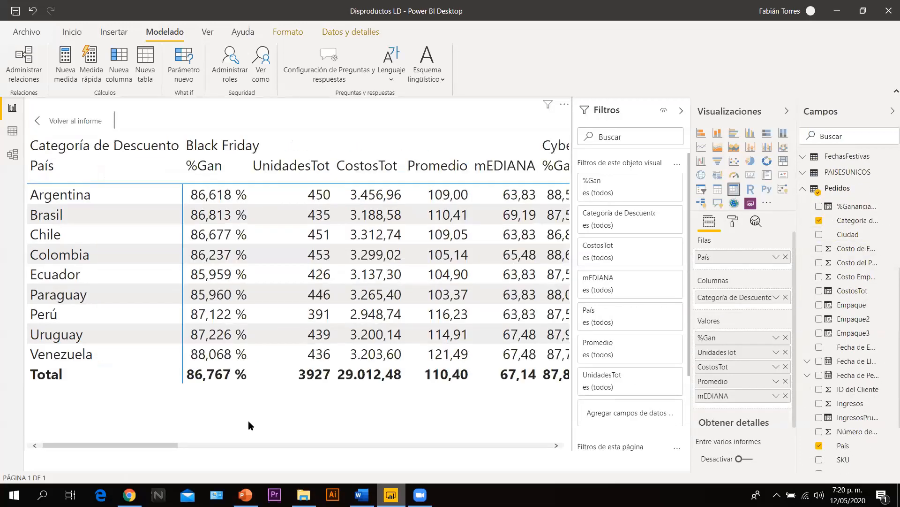
left_click_drag(105, 448, 148, 444)
scroll(263, 206, "left", 3)
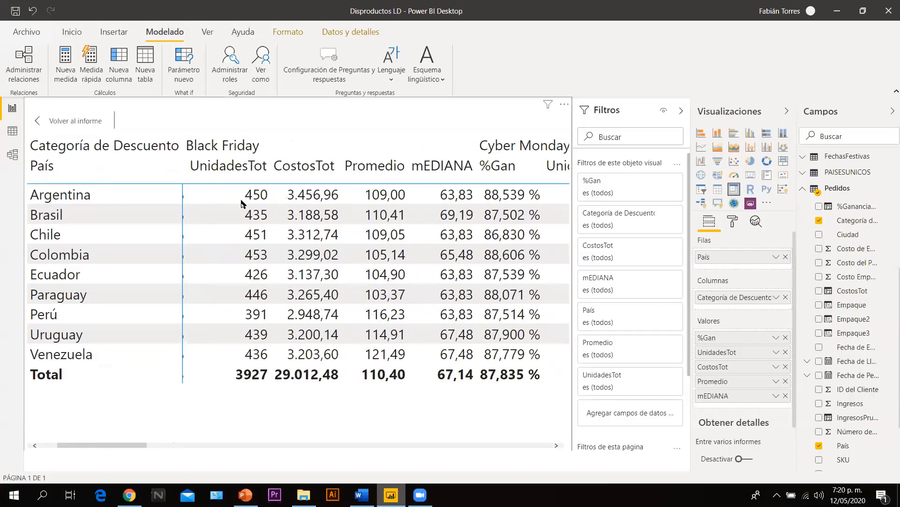
scroll(242, 203, "left", 2)
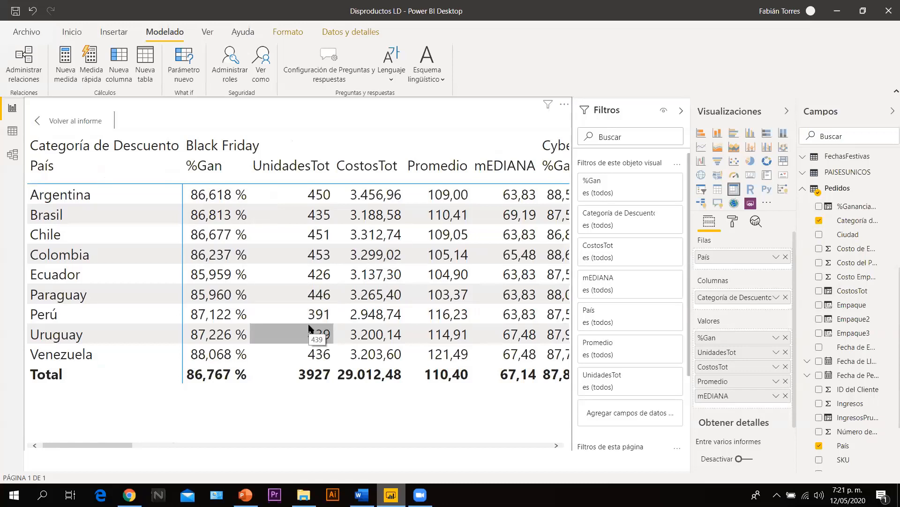
- Remove País from the matrix rows and Categoría de Descuento from the columns, and place SKU on the rows
left_click(786, 258)
left_click(786, 292)
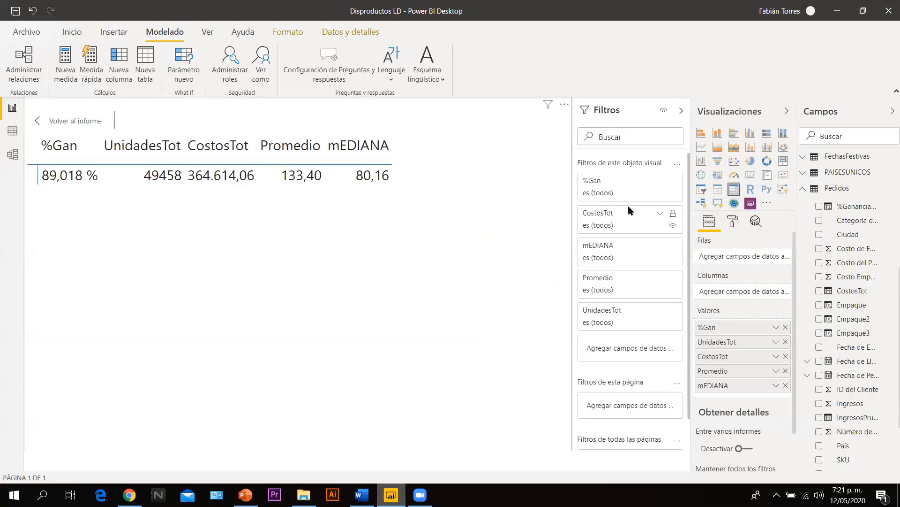
left_click_drag(844, 459, 733, 258)
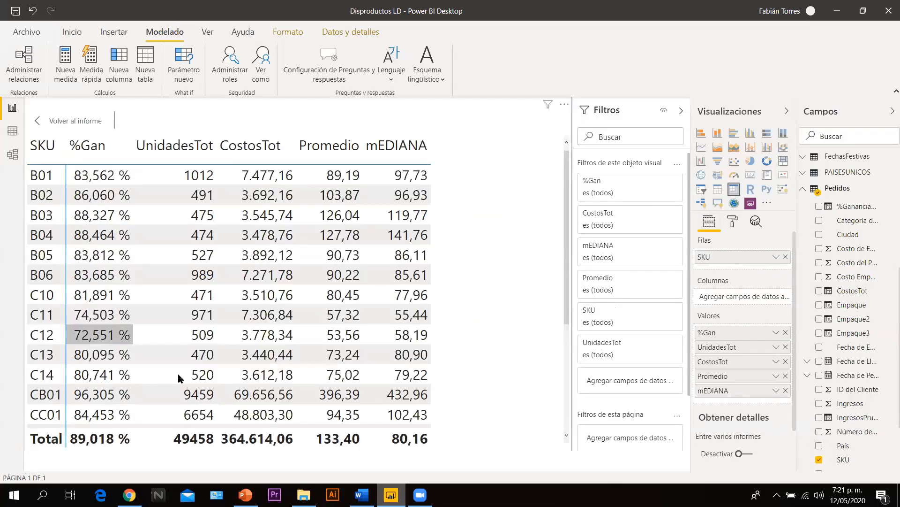
- Remove SKU from the matrix and collapse the Pedidos table in the field list
left_click(841, 459)
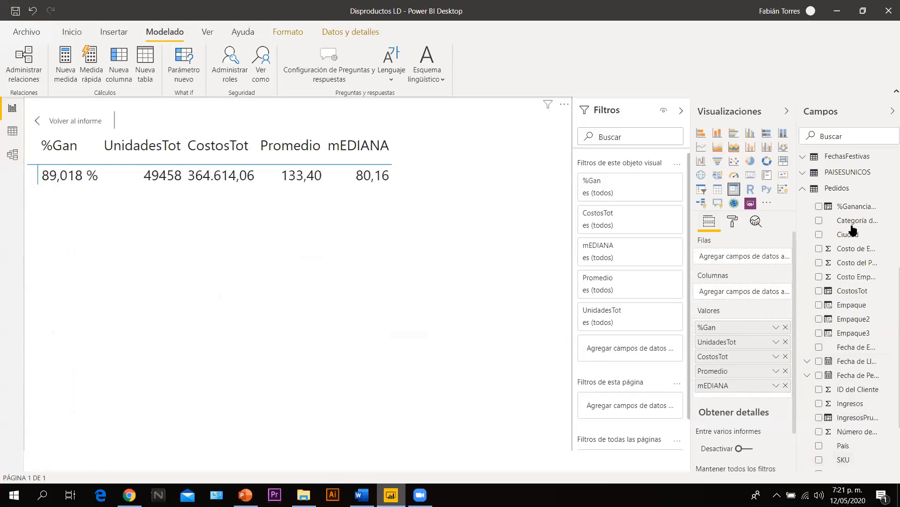
left_click(830, 190)
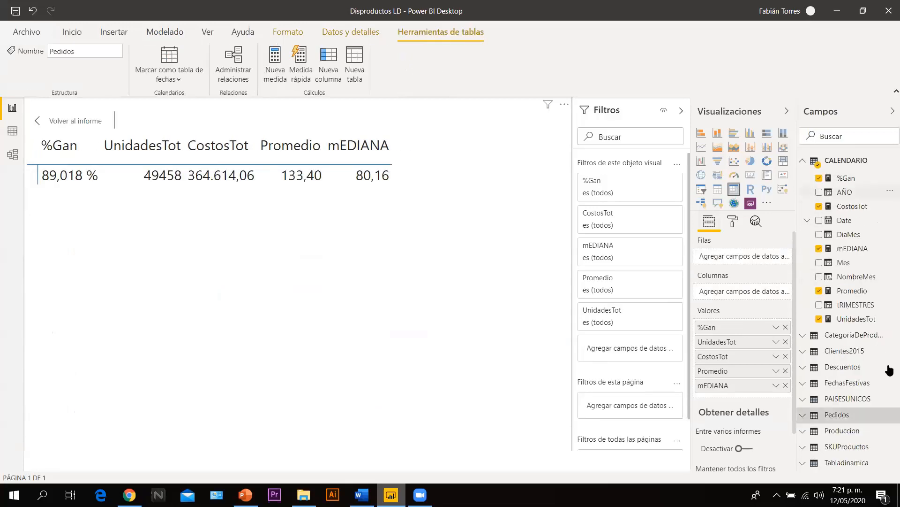
- Place SKU from the Produccion table on the matrix rows, examine the measures, remove it, and collapse the table
left_click(840, 429)
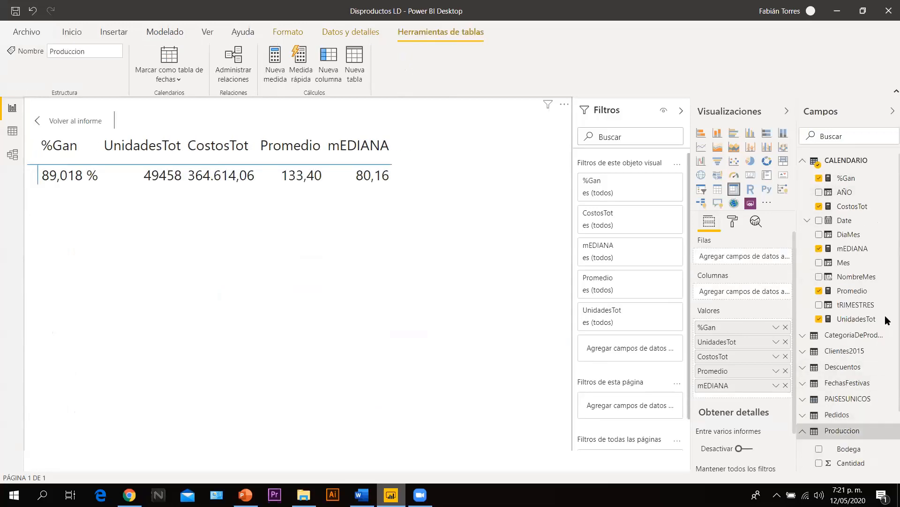
scroll(885, 383, "down", 3)
left_click_drag(844, 416, 751, 253)
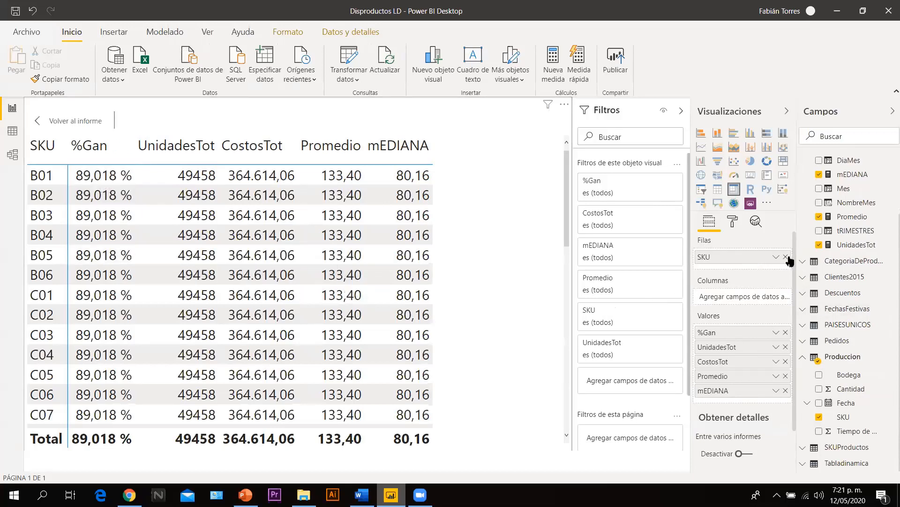
left_click(785, 257)
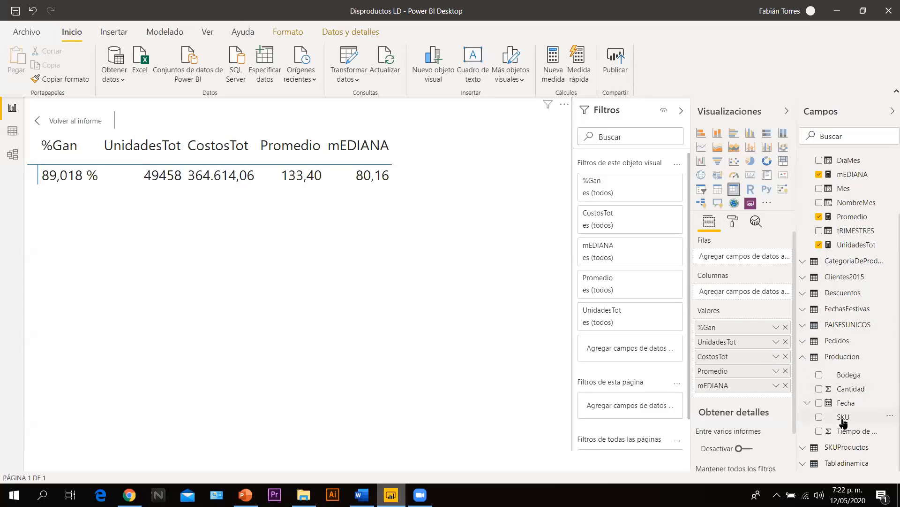
left_click_drag(845, 415, 748, 263)
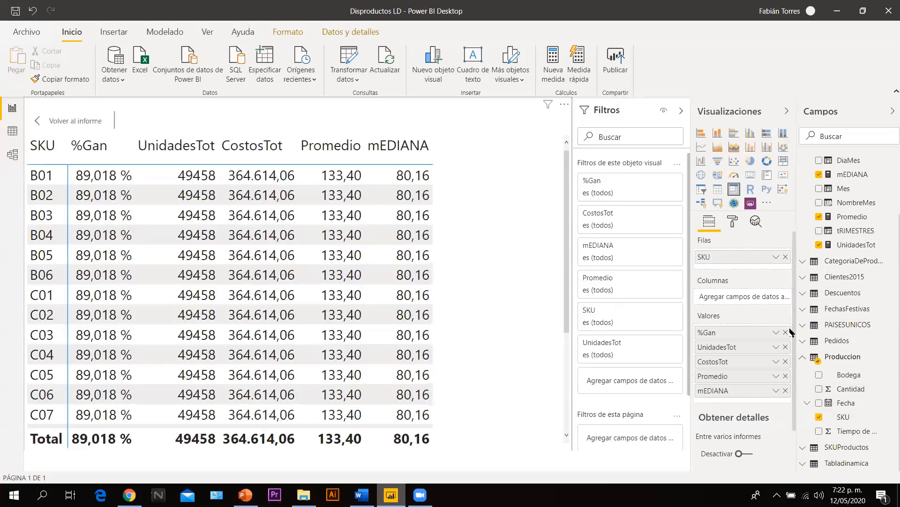
left_click(836, 414)
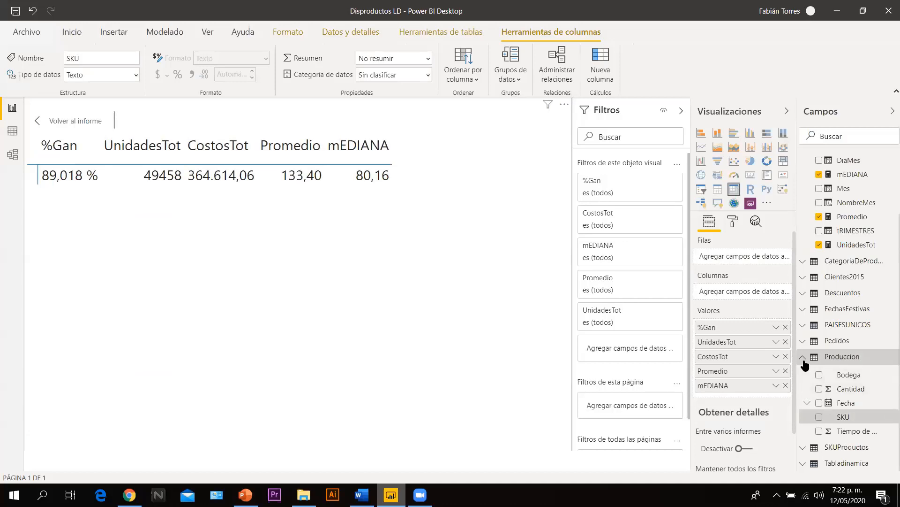
left_click(804, 360)
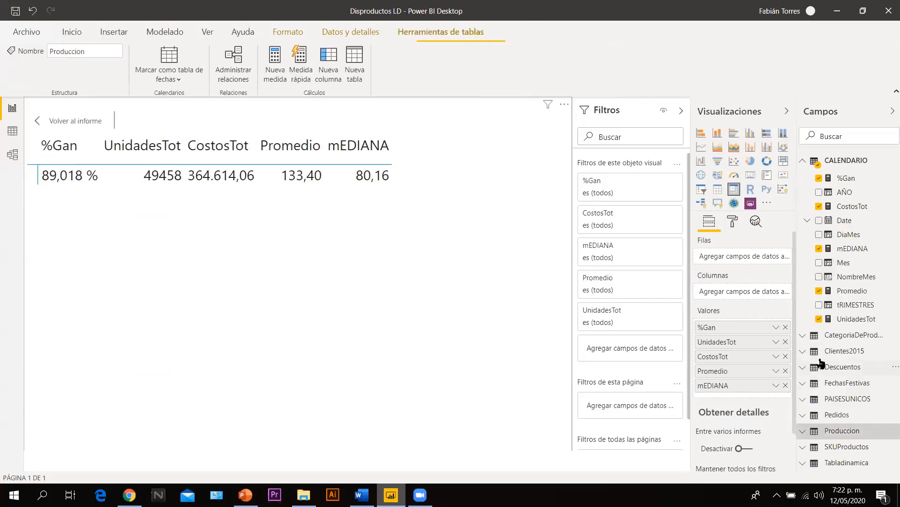
- Place SKU from the Pedidos table on the matrix rows, return to the report page, and make the matrix taller
left_click(884, 407)
scroll(888, 294, "down", 10)
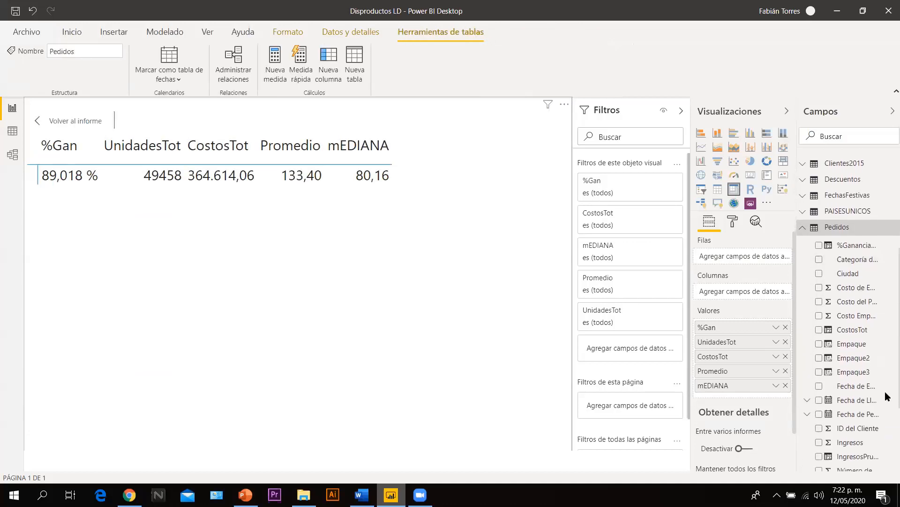
scroll(877, 426, "down", 2)
left_click_drag(853, 398, 750, 257)
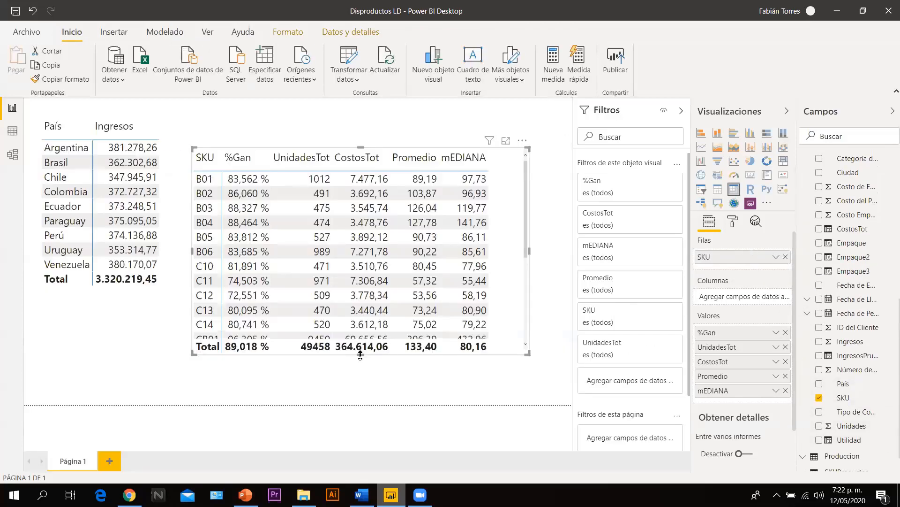
left_click_drag(370, 397, 368, 402)
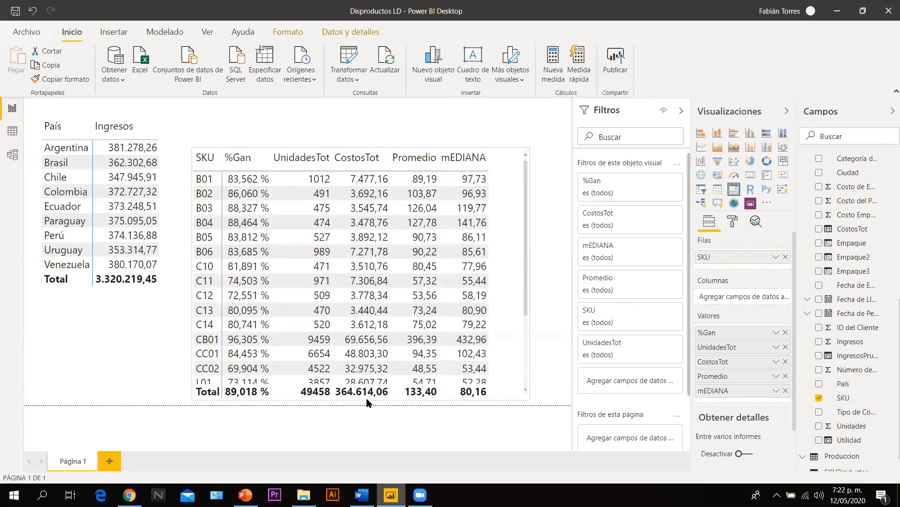
left_click(517, 190)
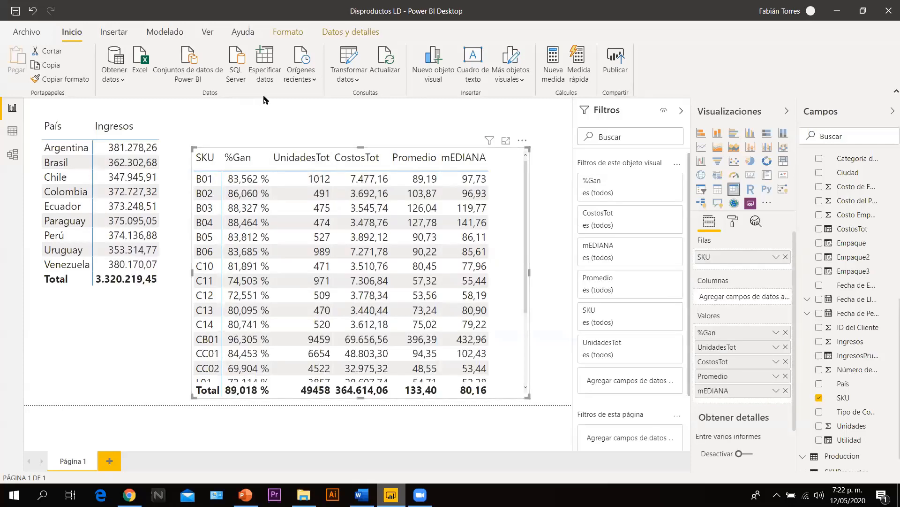
- Create a new measure with the formula pRUEBA = [CostosTot]-[Promedio]
left_click(163, 32)
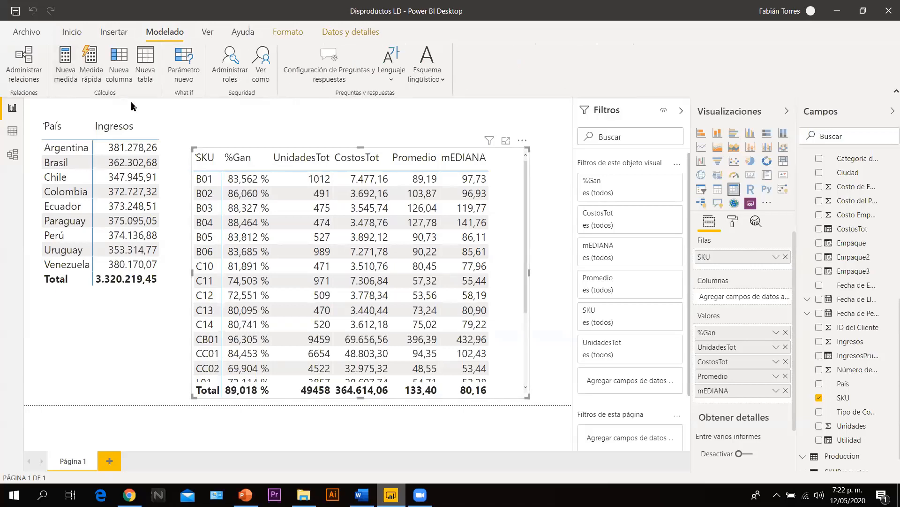
type("pRUEBA  =  ")
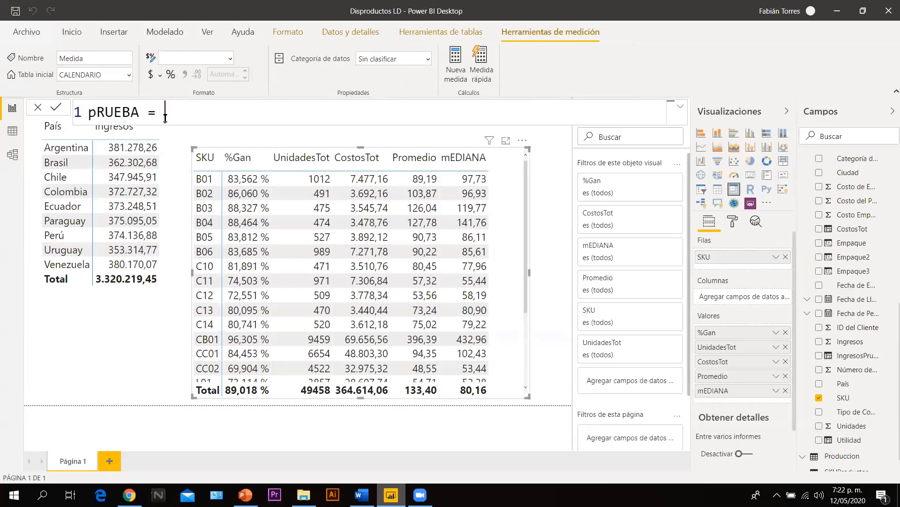
type("[")
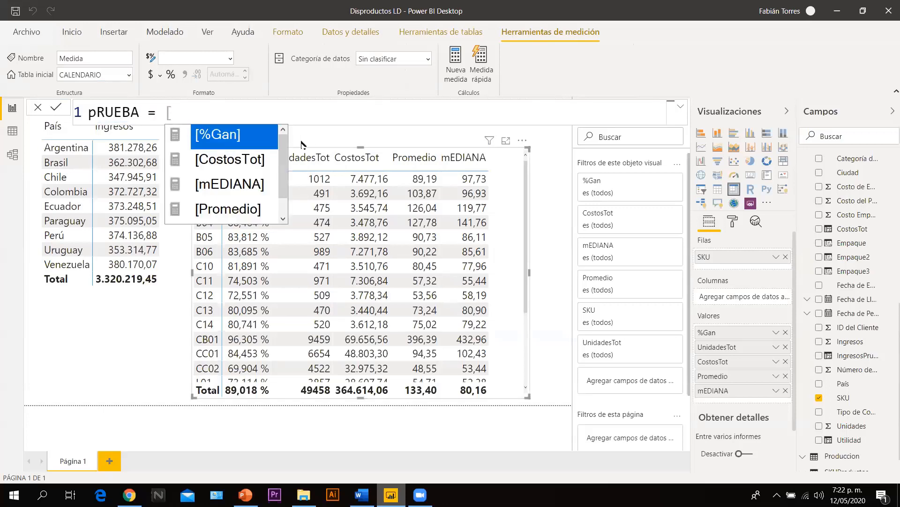
key("Down")
key("Tab")
type("-")
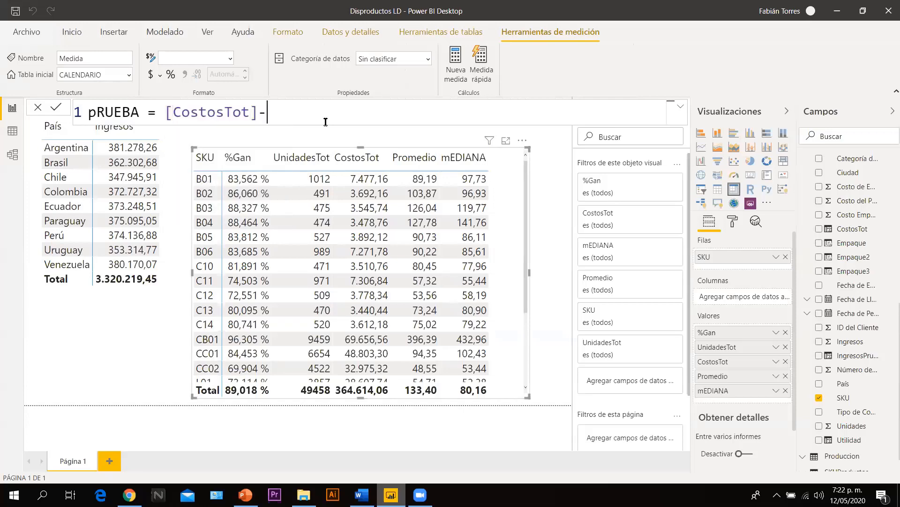
type("o")
key("BackSpace")
type("[")
key("Down")
key("Down")
key("Down")
key("Tab")
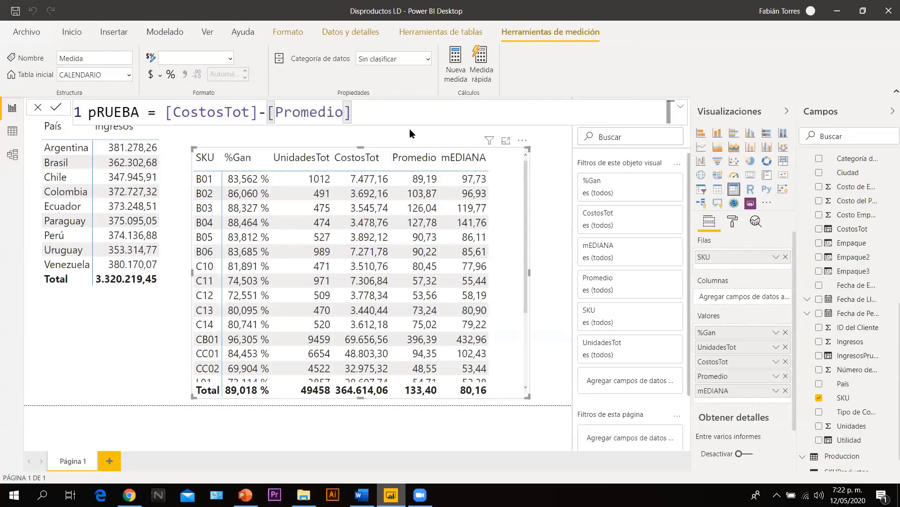
key("Return")
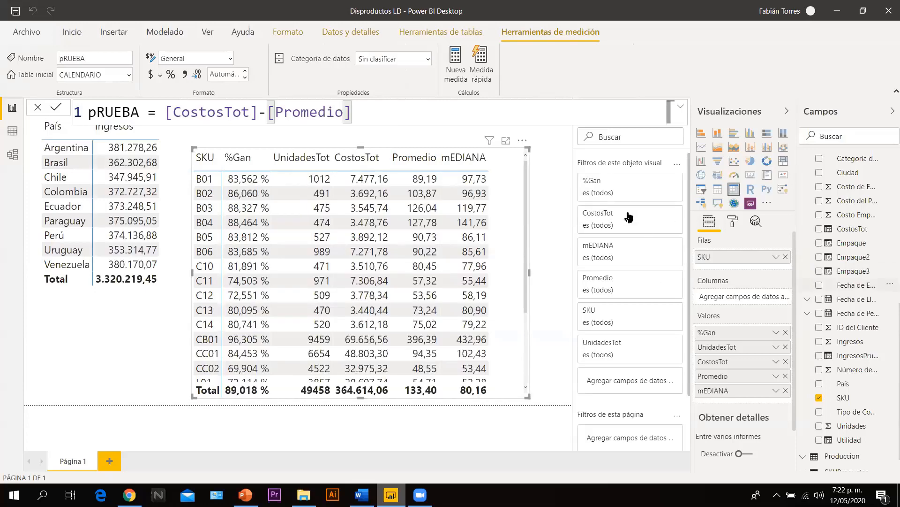
- Add the pRUEBA measure from CALENDARIO to the matrix values and bring its column into view
scroll(886, 280, "up", 4)
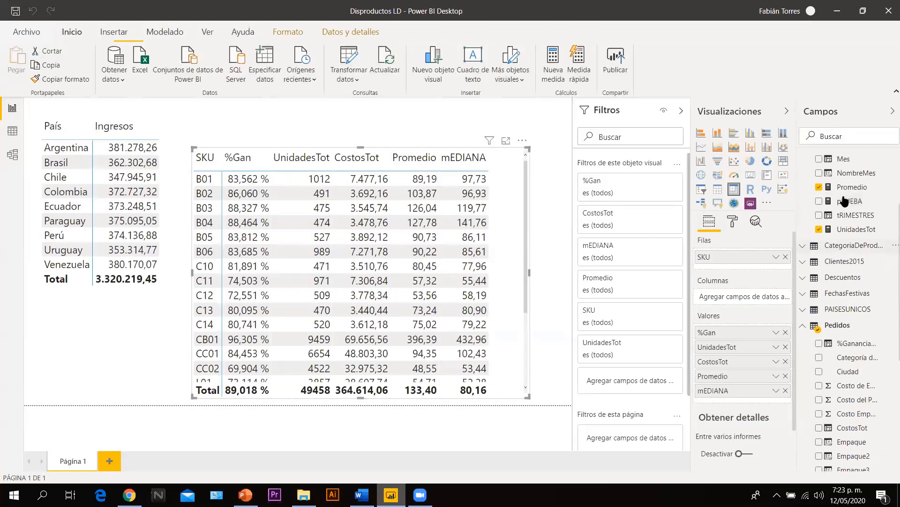
left_click_drag(844, 201, 738, 397)
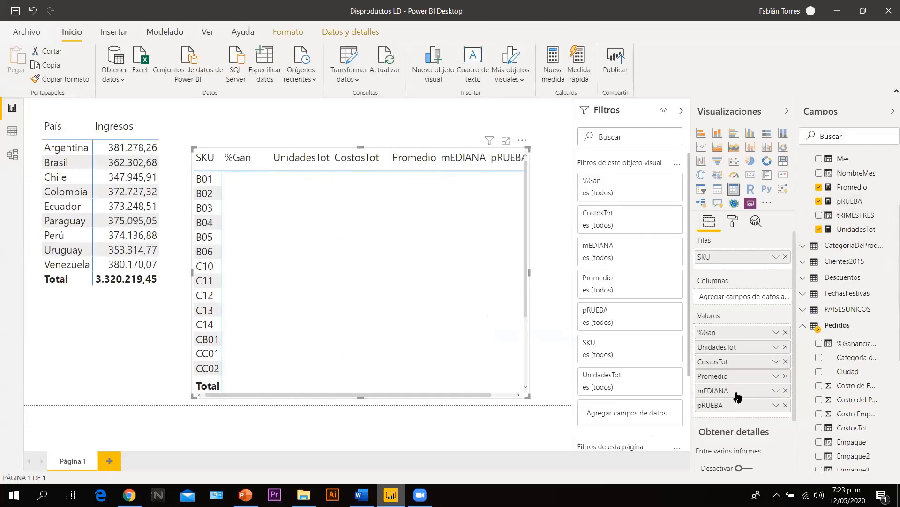
left_click_drag(476, 395, 499, 393)
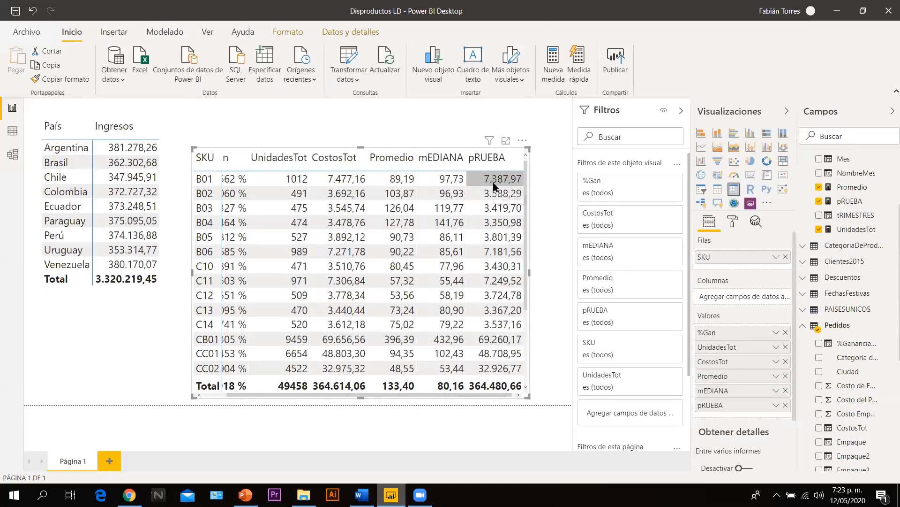
- Sort the matrix by mEDIANA in descending order, cross-filter the report by B01, and clear that selection
left_click(433, 158)
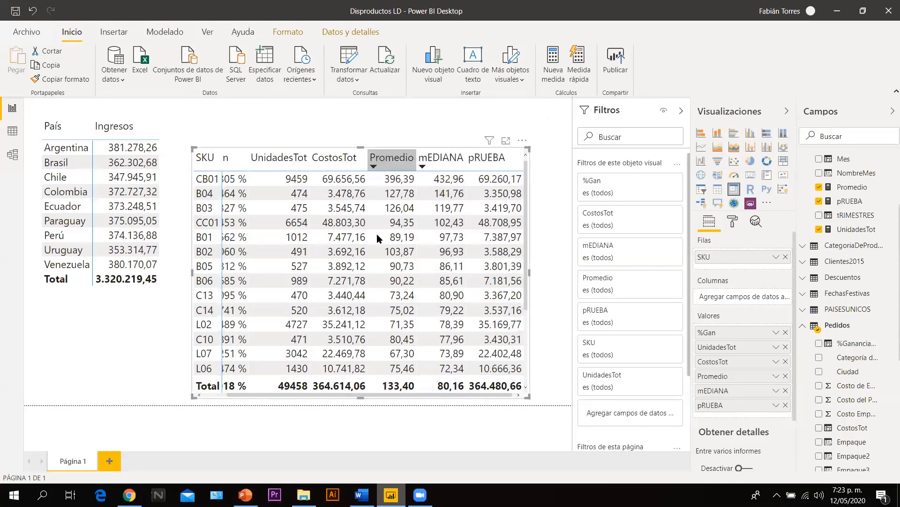
left_click(524, 242)
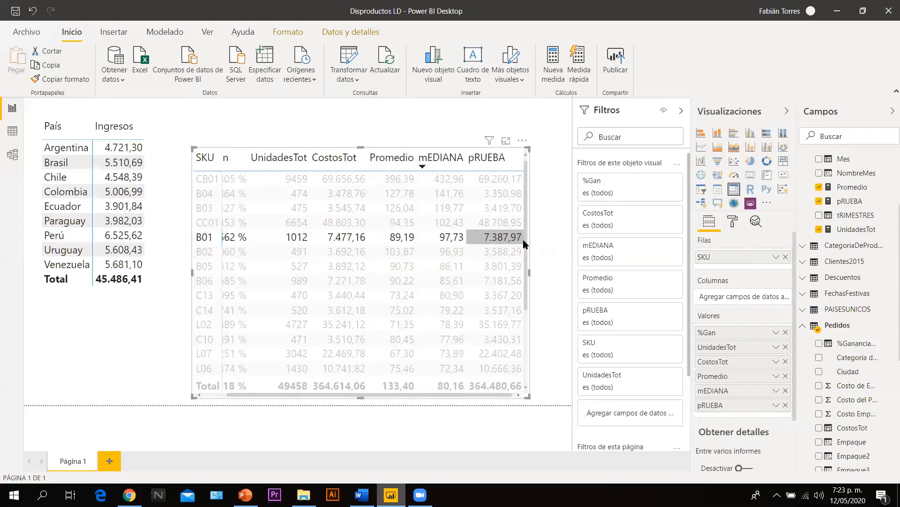
left_click(524, 241)
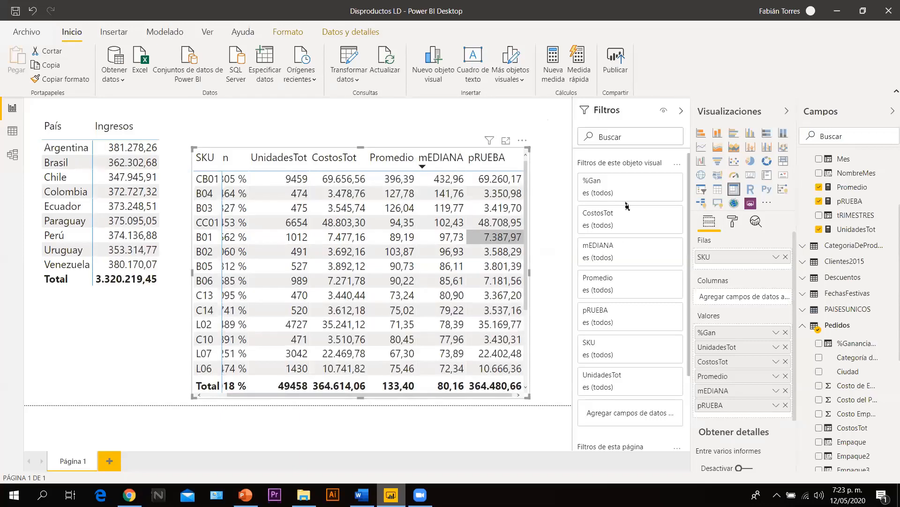
- Convert the matrix into a stacked bar chart and make a copy of it as a pie chart
left_click(706, 134)
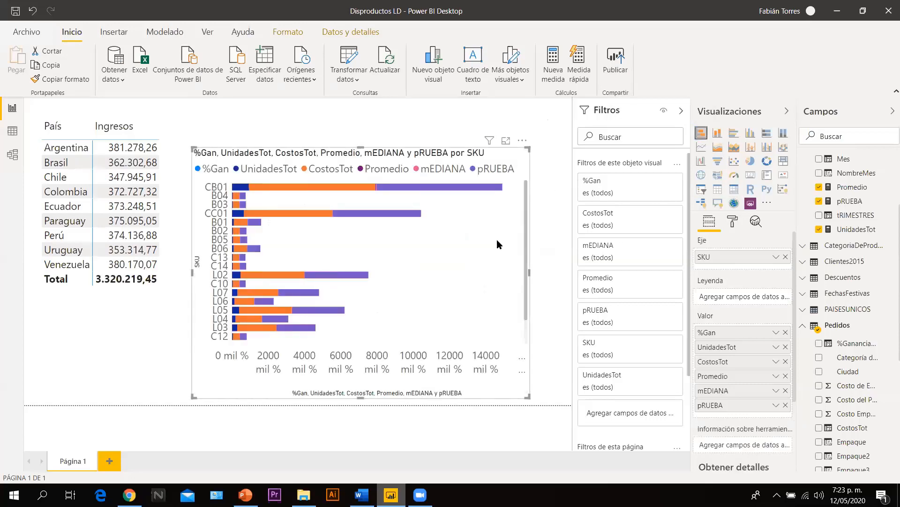
key("ctrl+c")
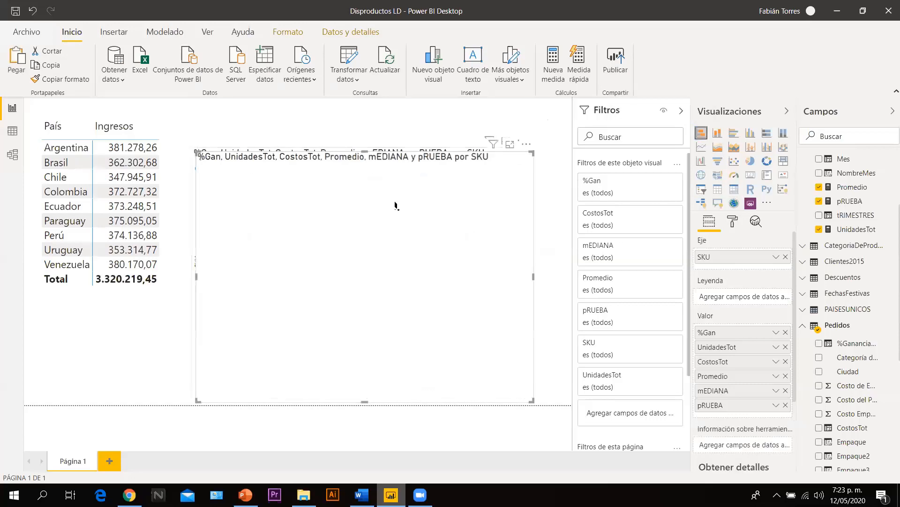
key("ctrl+v")
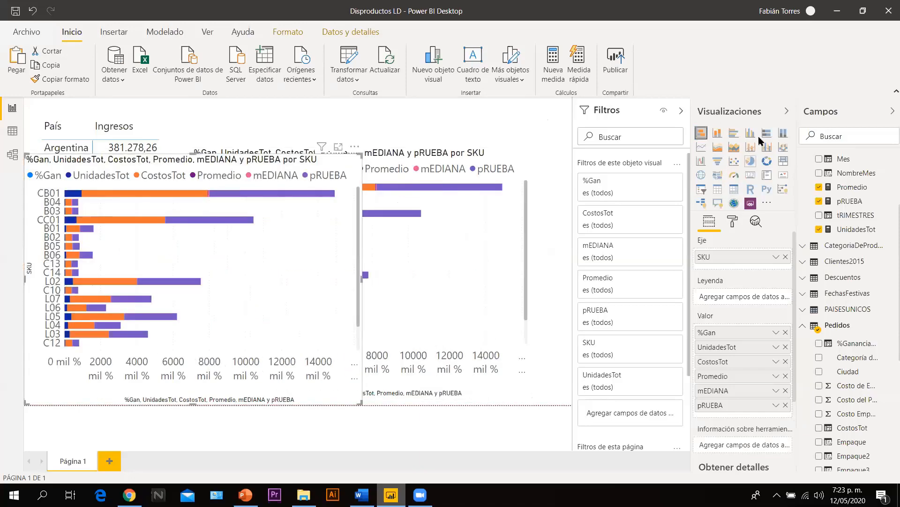
left_click(751, 164)
- Cross-highlight the charts by the CB01 slice, clear the selection, and revert the visuals to the single matrix
left_click(230, 253)
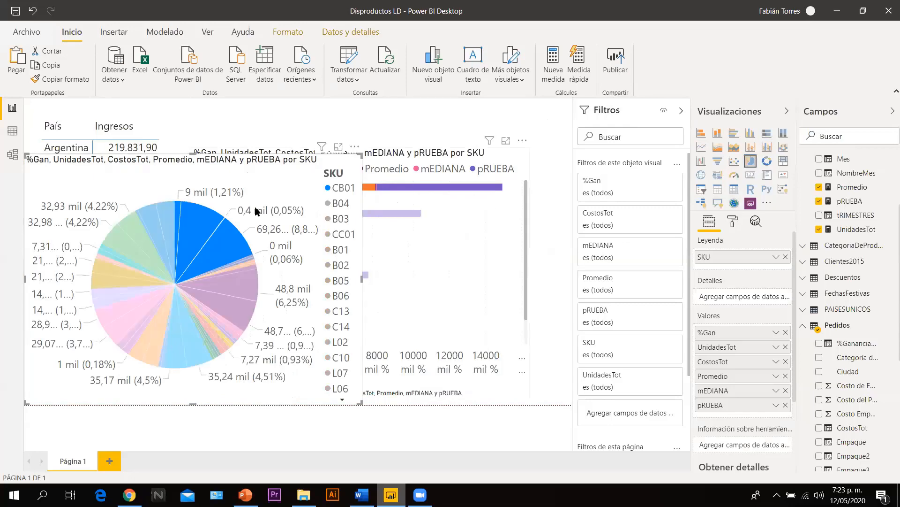
left_click(461, 190)
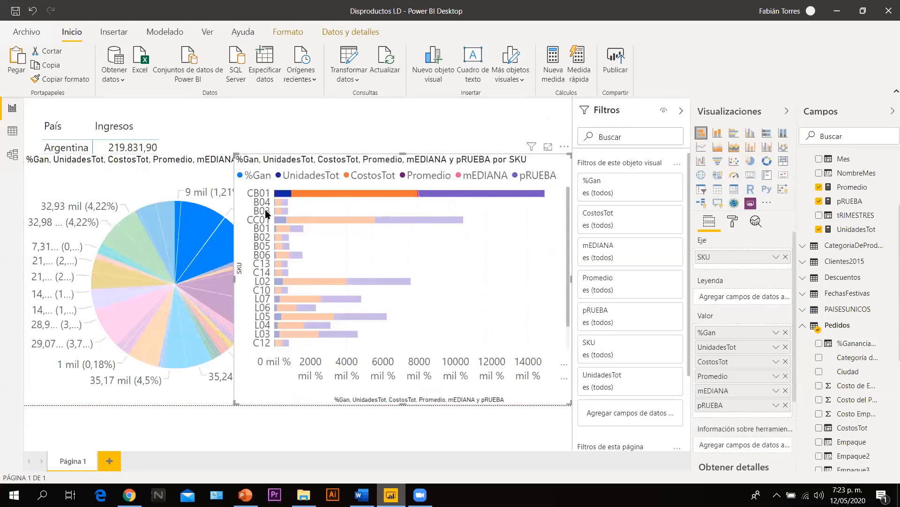
left_click(168, 180)
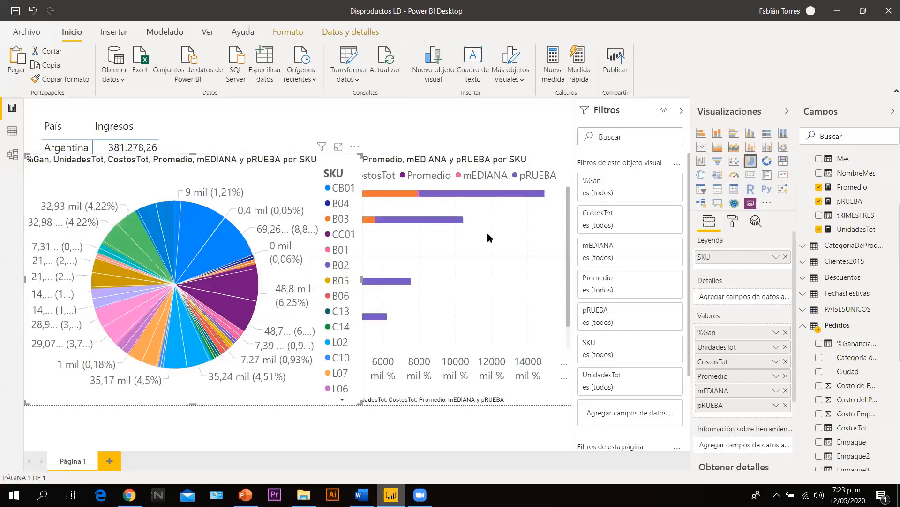
key("Delete")
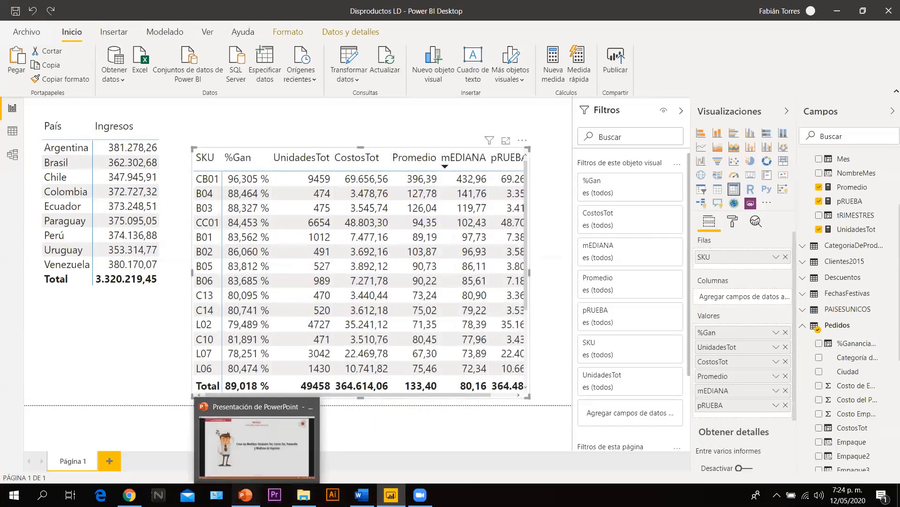
- Switch to the PowerPoint presentation and advance to the slide on how the FILTER function works internally
left_click(245, 495)
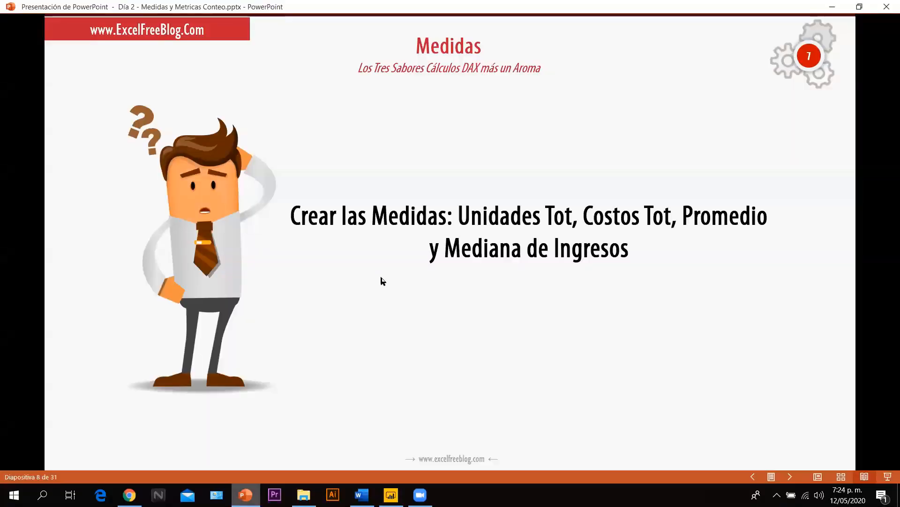
left_click(383, 280)
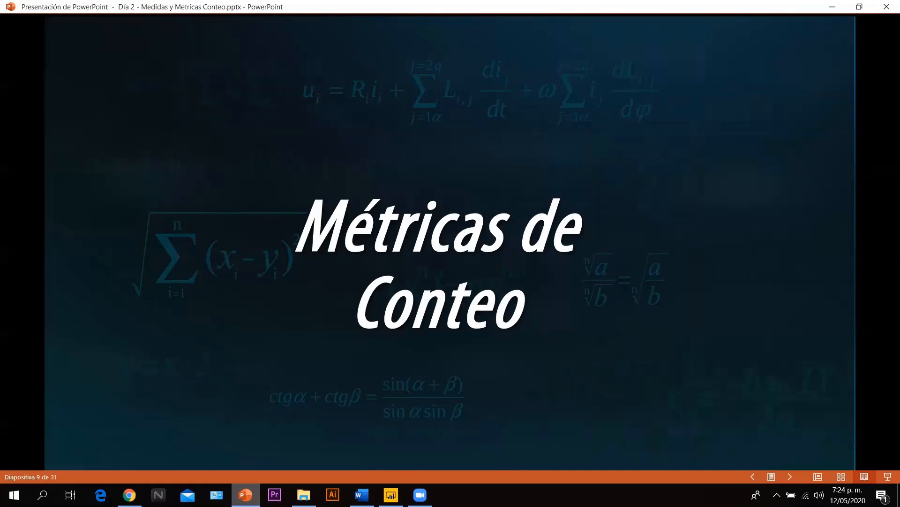
key("Right")
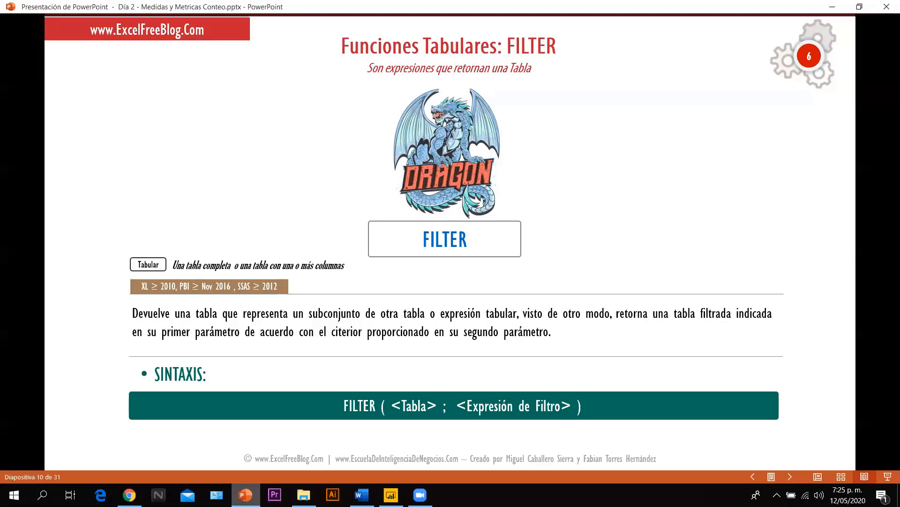
key("Right")
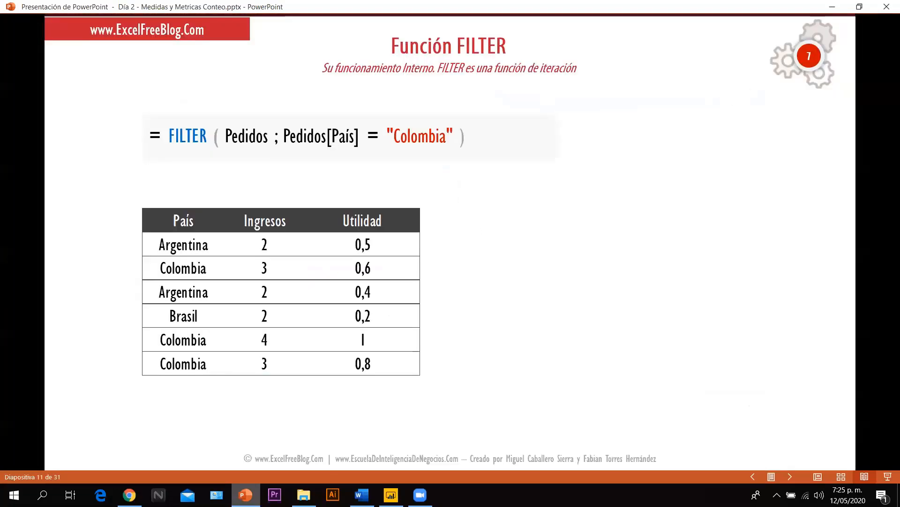
- Switch to Power BI Desktop and, in the data view, create a new calculated table named pEDIDOSCOLOMBIA
left_click(391, 493)
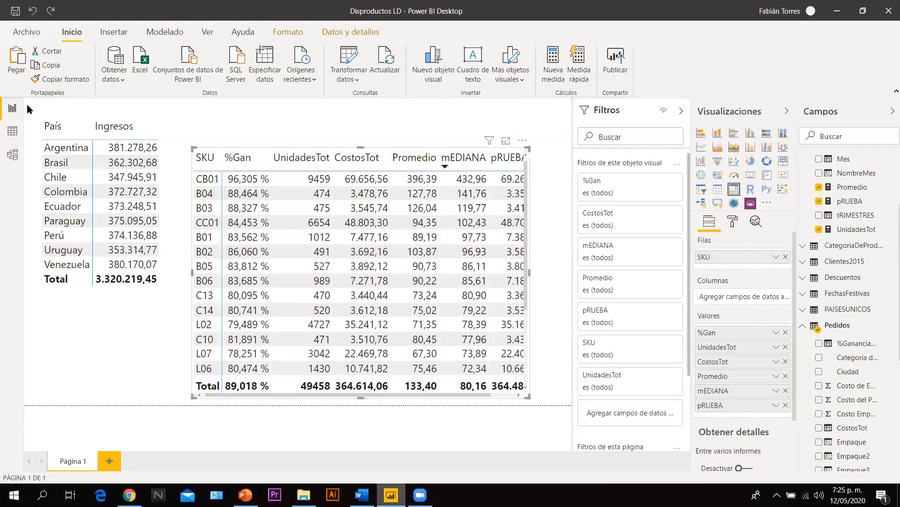
left_click(12, 130)
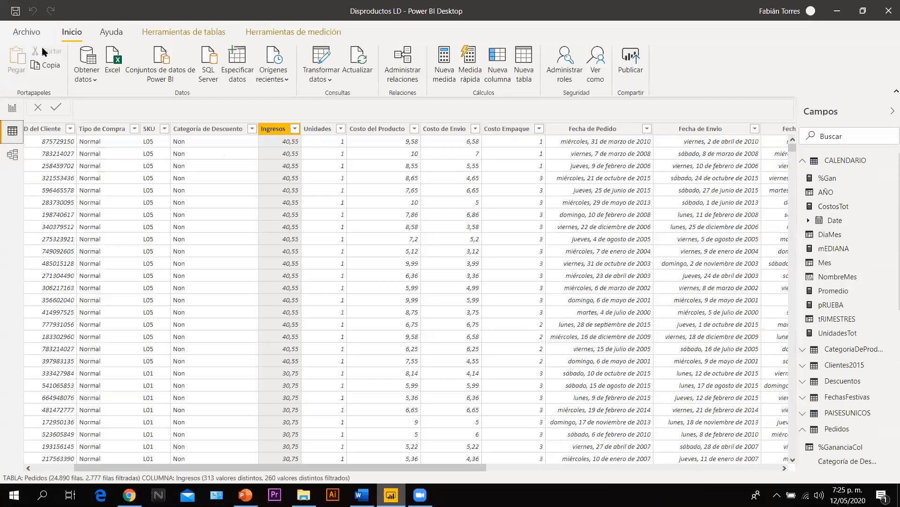
left_click(522, 59)
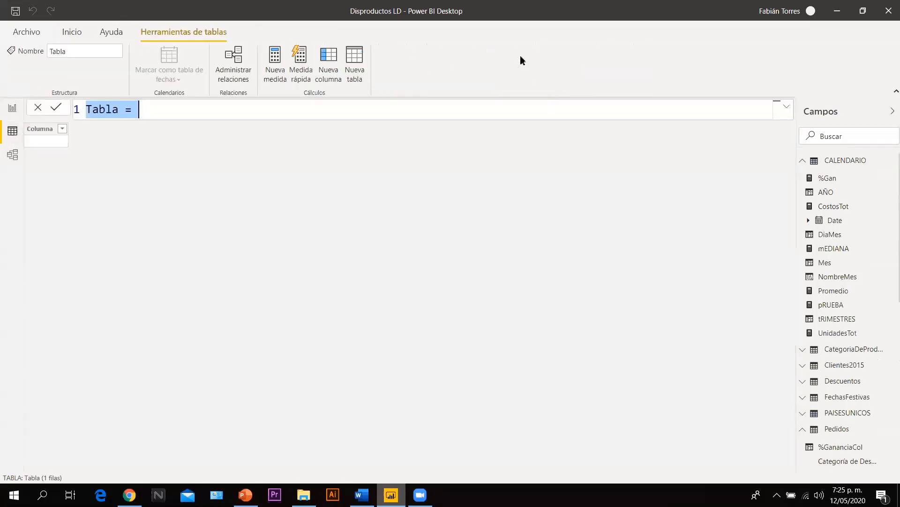
left_click(121, 115)
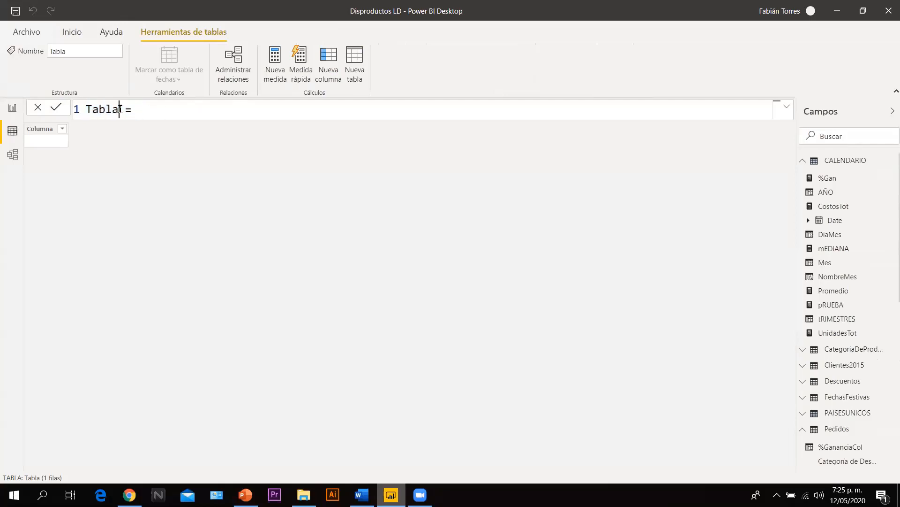
key("BackSpace")
key("BackSpace")
key("BackSpace")
key("BackSpace")
key("BackSpace")
type("pEDIDOS")
type("COLO")
type("MBIA")
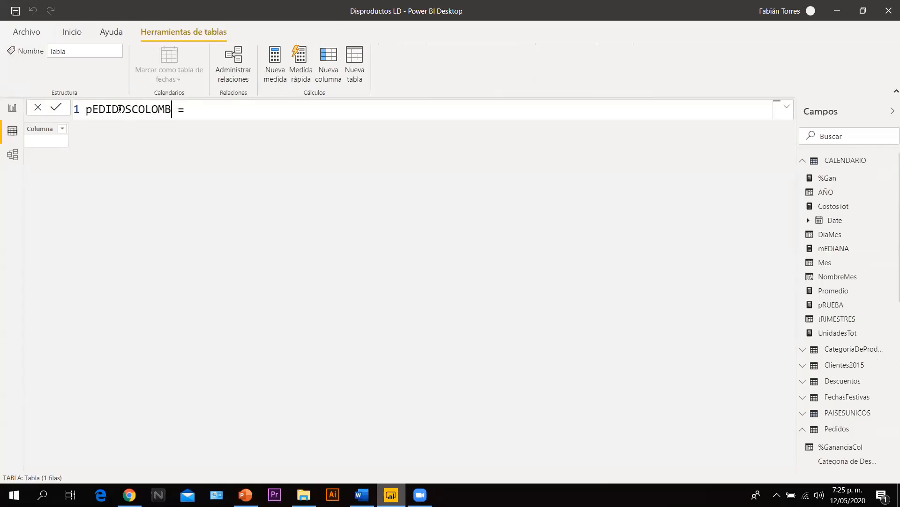
- Begin the new table's formula with the FILTER function, giving Pedidos as its table argument
left_click(259, 113)
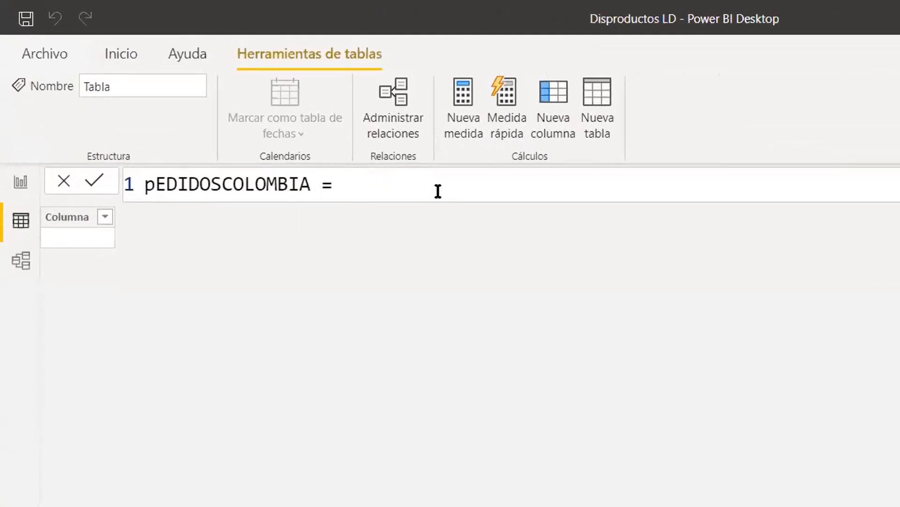
type("FIL")
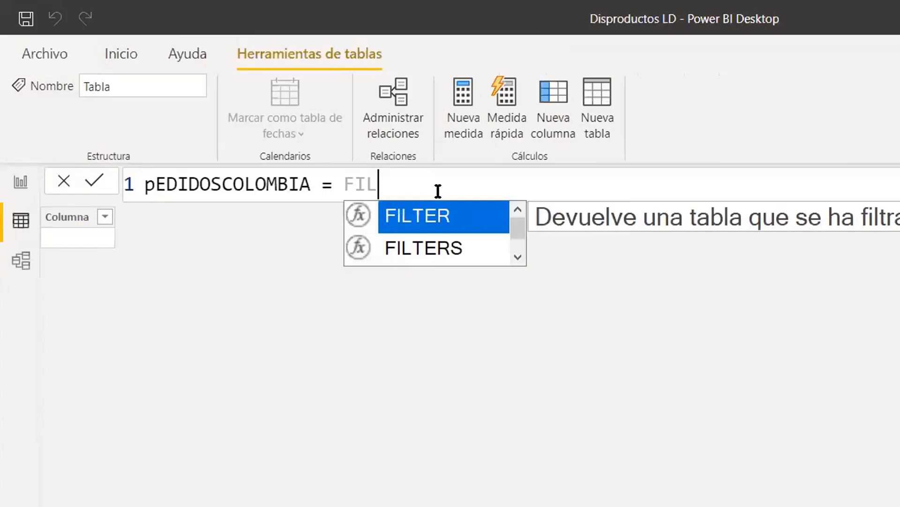
key("Tab")
key("BackSpace")
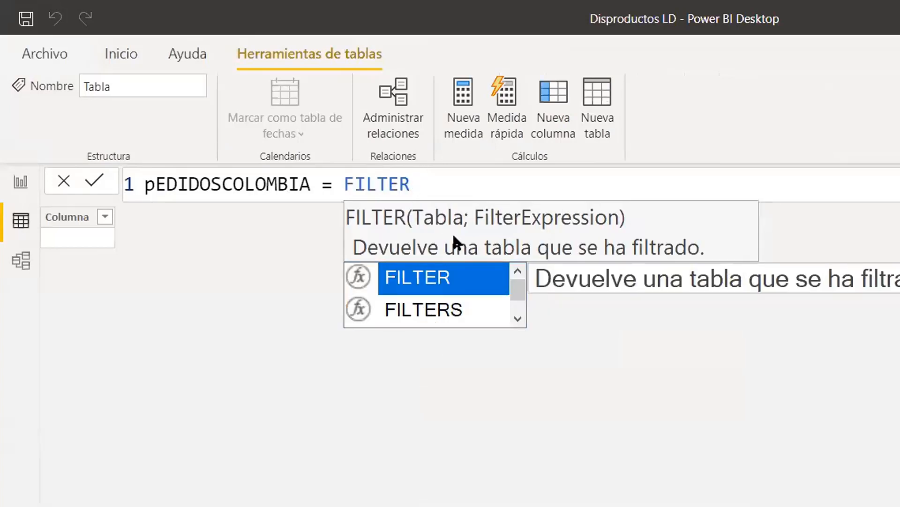
type("(")
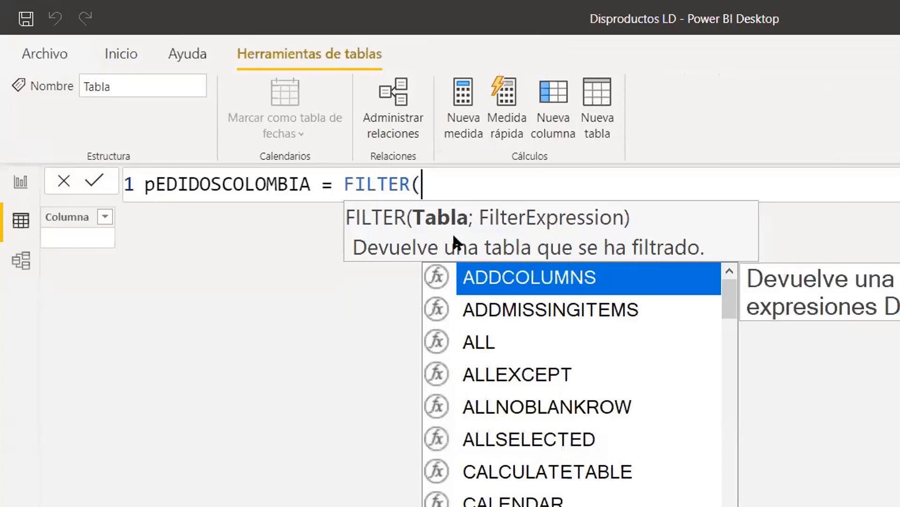
type("PED")
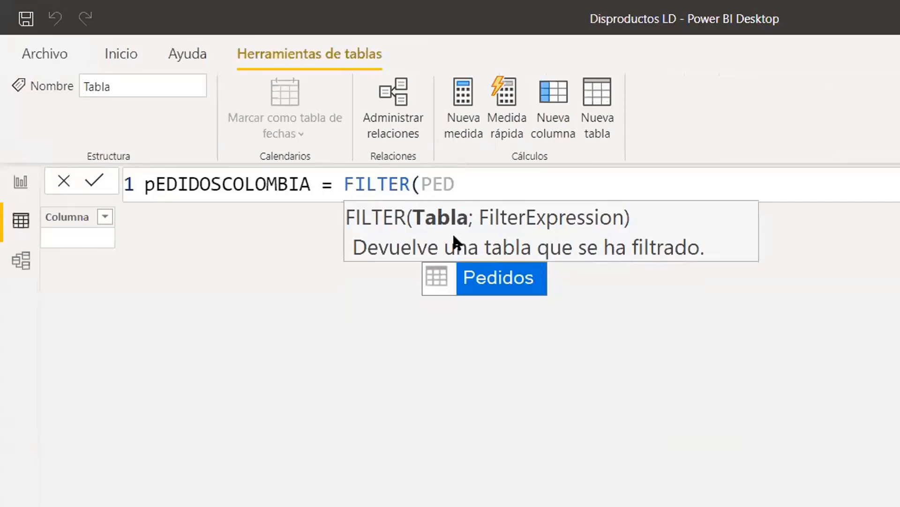
key("Tab")
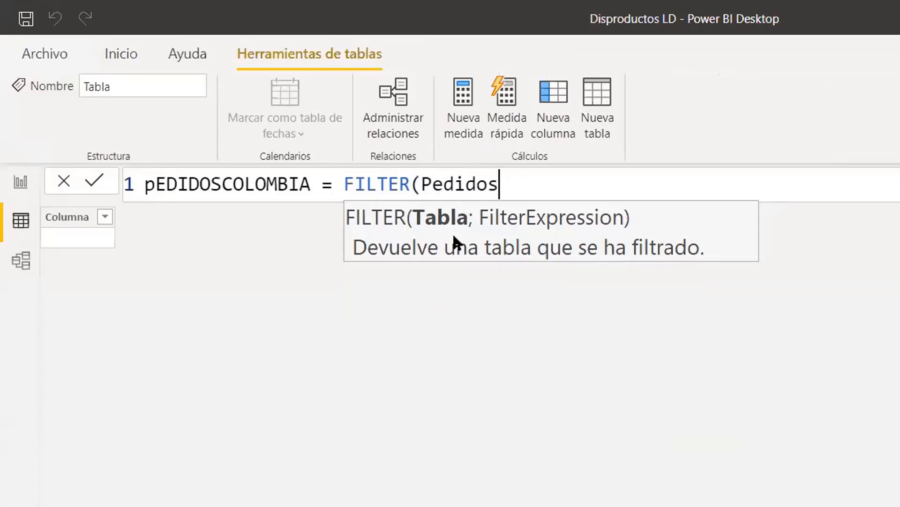
type(":")
key("BackSpace")
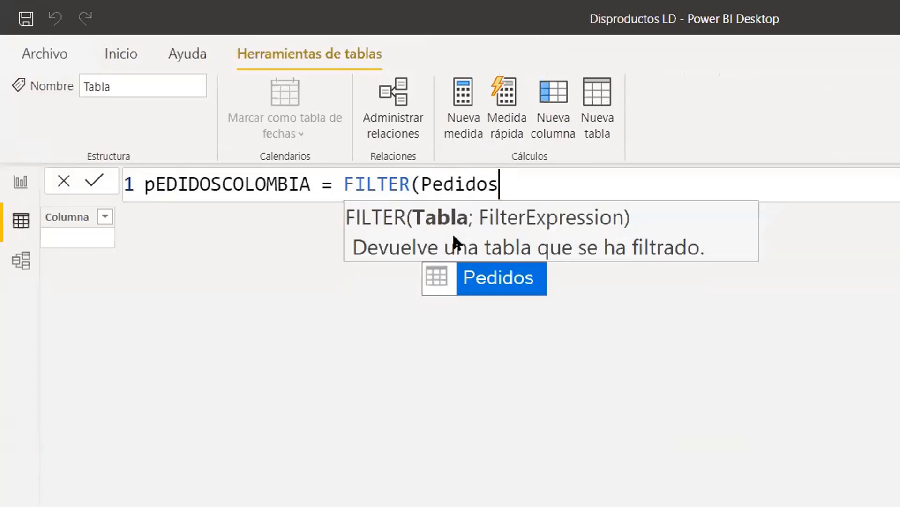
type(";")
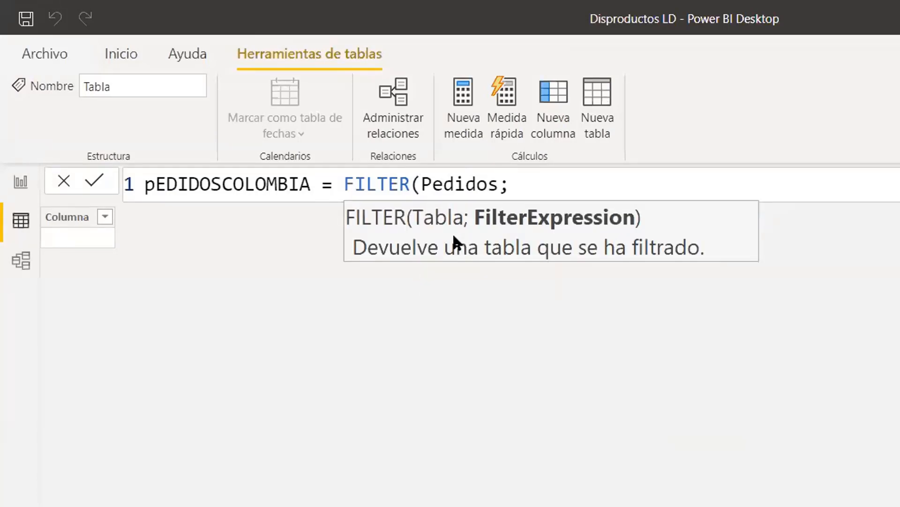
- Complete the FILTER formula with the condition Pedidos[País]="Colombia" and commit the calculated table
type("PEDI")
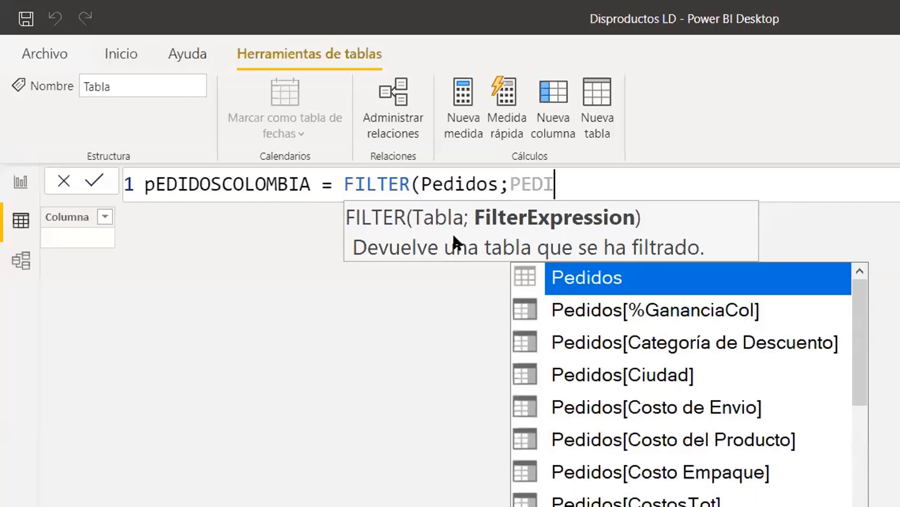
key("Down")
key("Down")
key("Down")
key("Down")
key("Down")
key("Down")
key("Down")
key("Down")
key("Down")
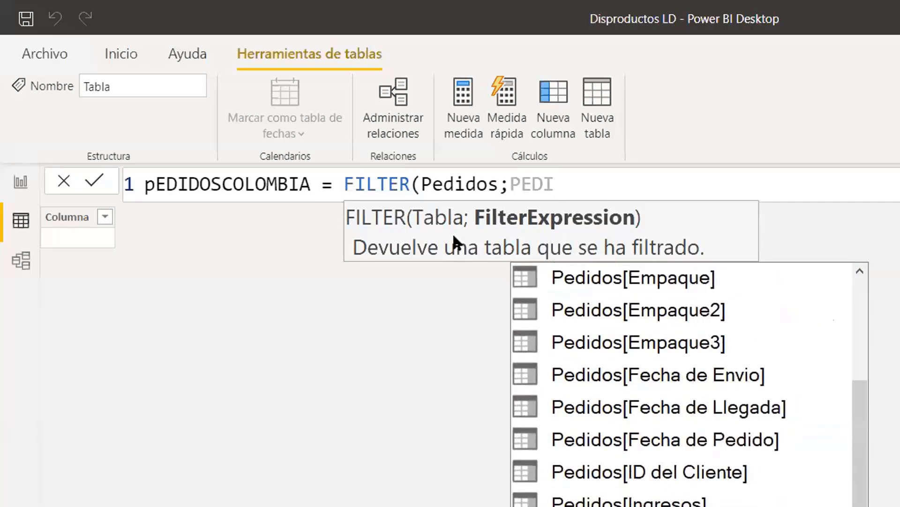
key("Tab")
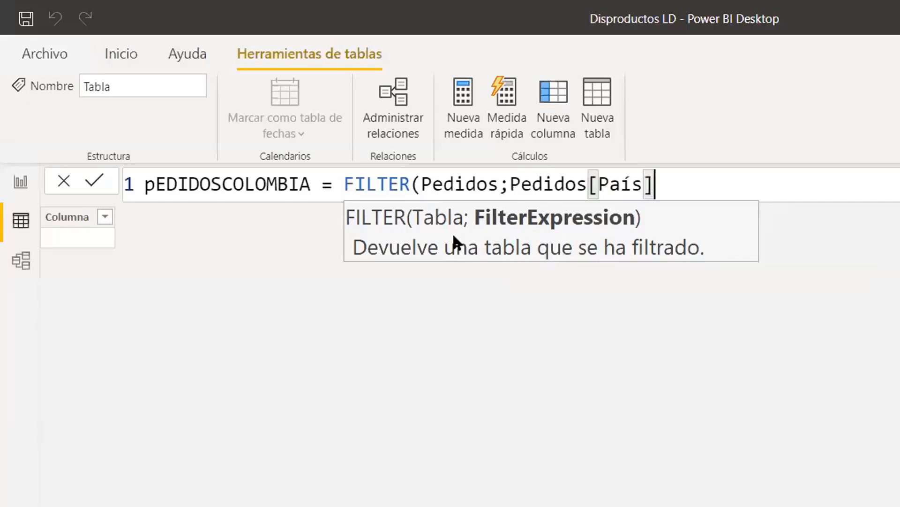
type("=")
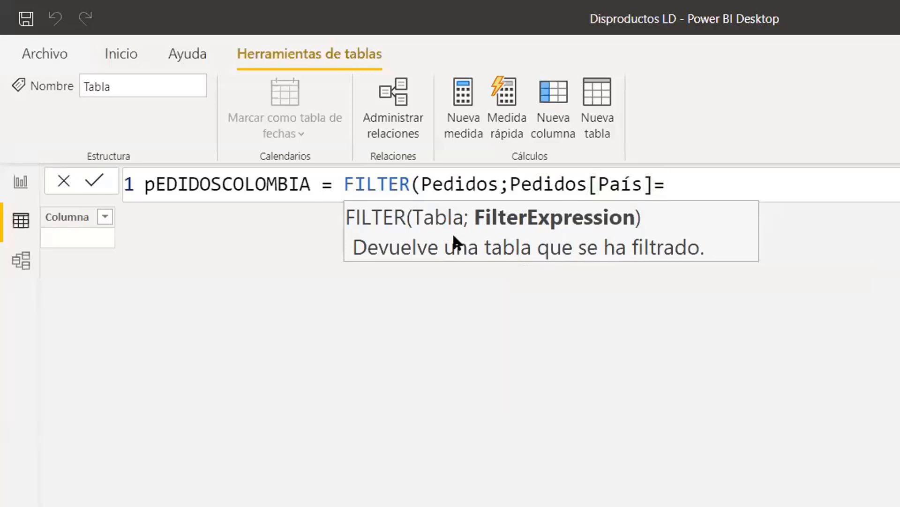
type("\"cOLO")
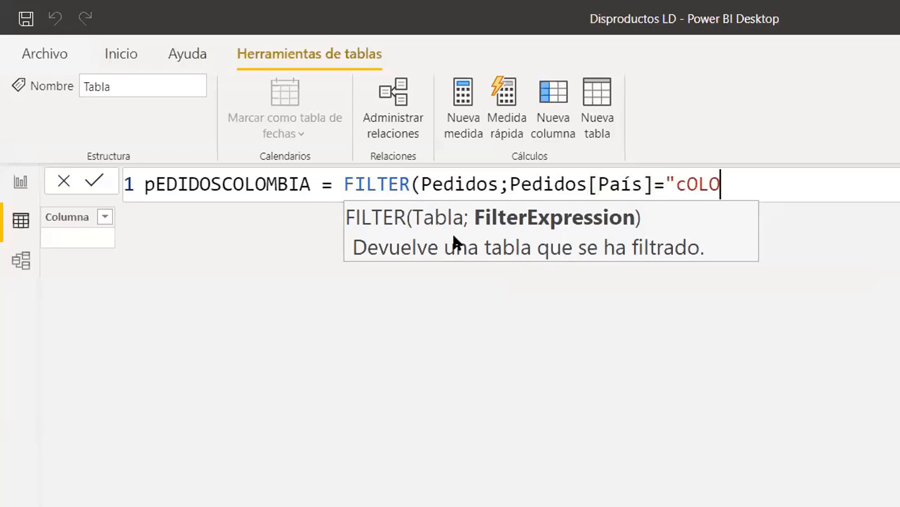
key("BackSpace")
key("BackSpace")
key("BackSpace")
key("BackSpace")
type("C")
key("Caps_Lock")
type("o")
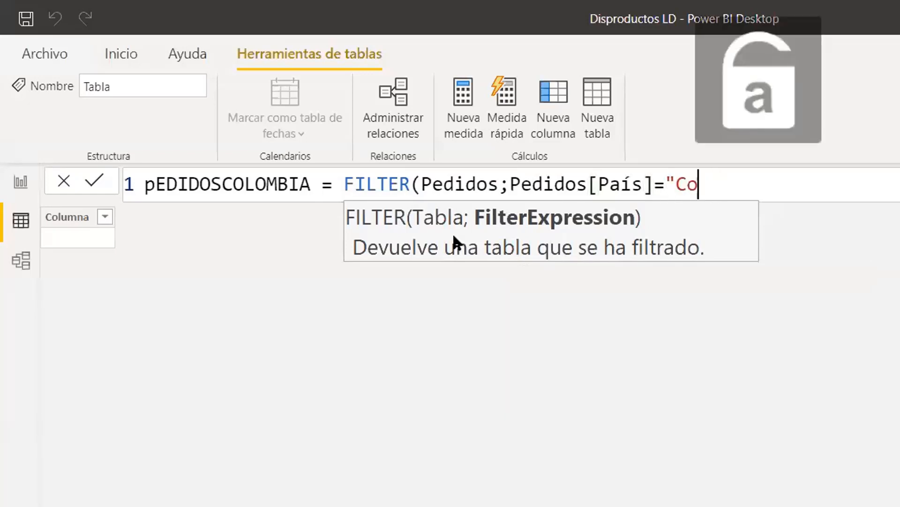
type("lombia")
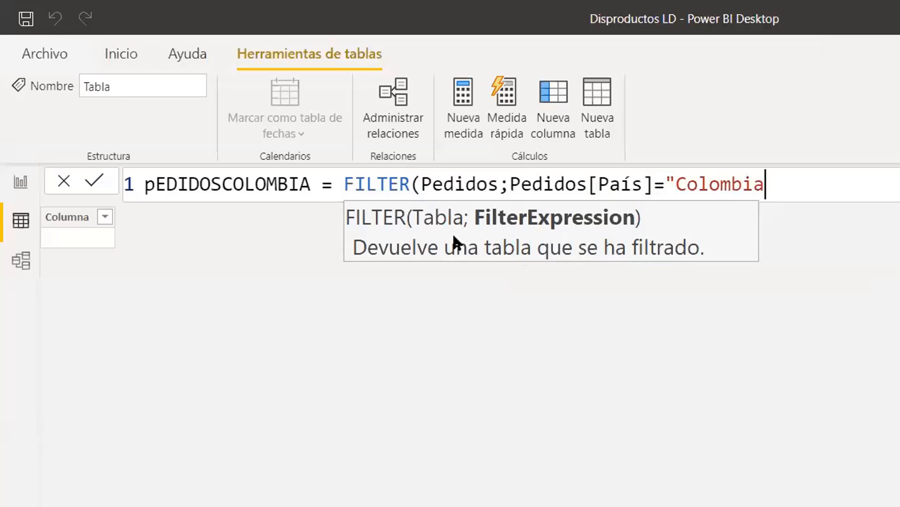
type("\")")
key("Return")
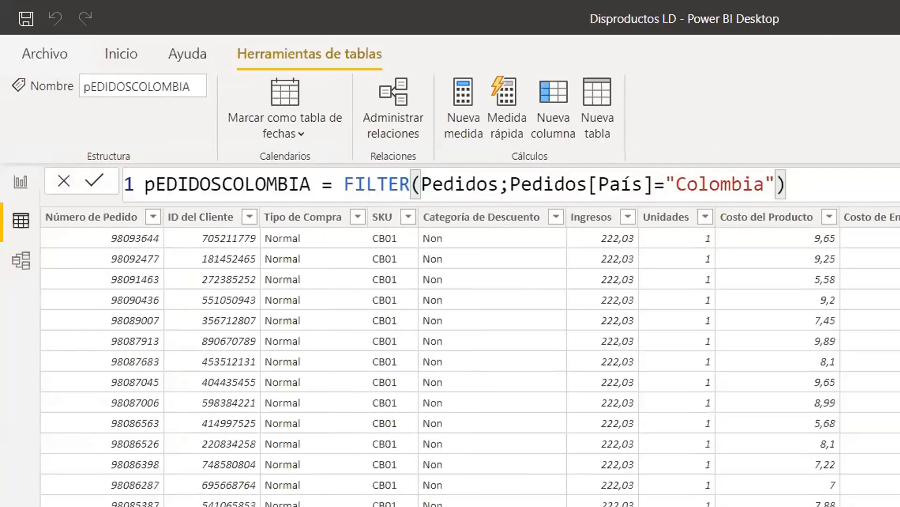
- Review the País column of the new calculated table, and display the Pedidos table for comparison
scroll(469, 357, "right", 3)
scroll(469, 356, "right", 3)
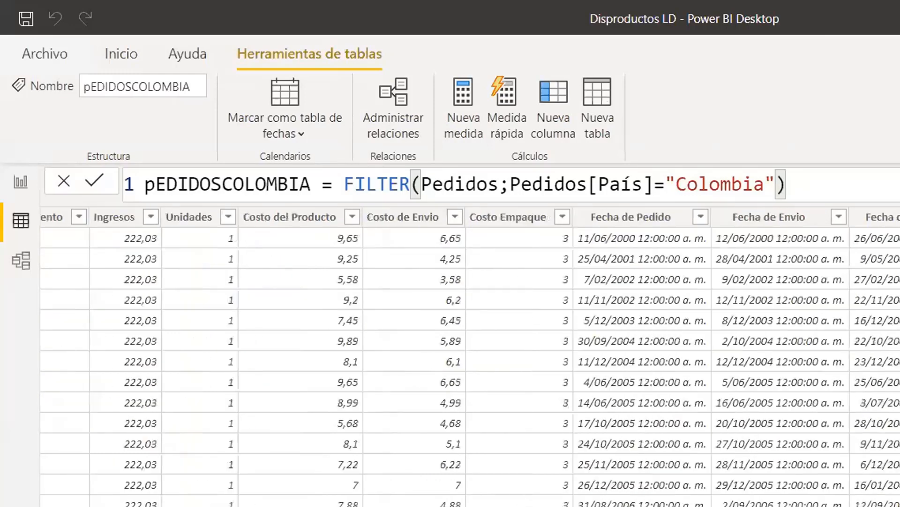
scroll(576, 226, "right", 6)
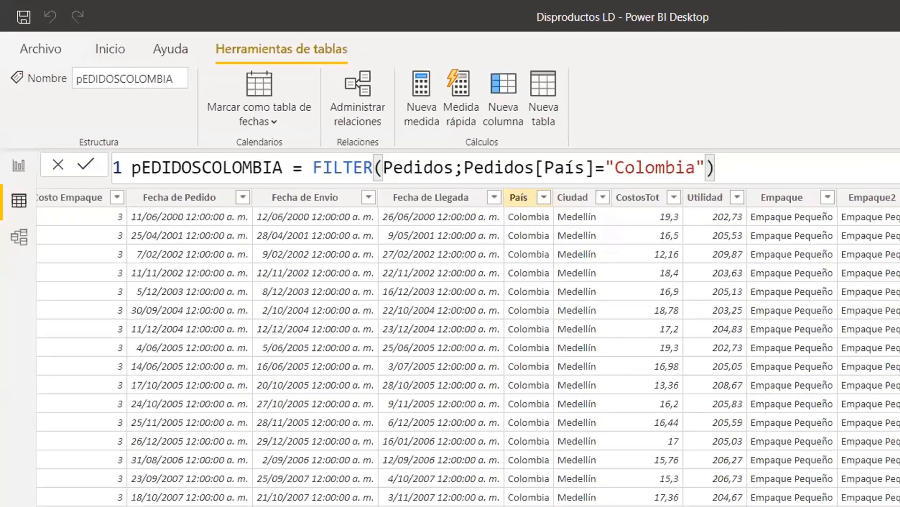
left_click(570, 217)
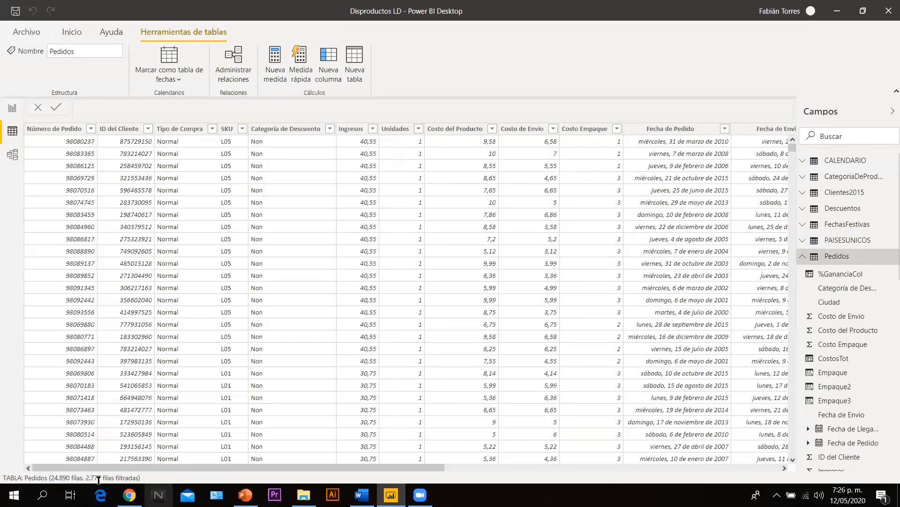
- Remove the Colombia filter from the País column of the Pedidos table by selecting all countries
left_click(176, 459)
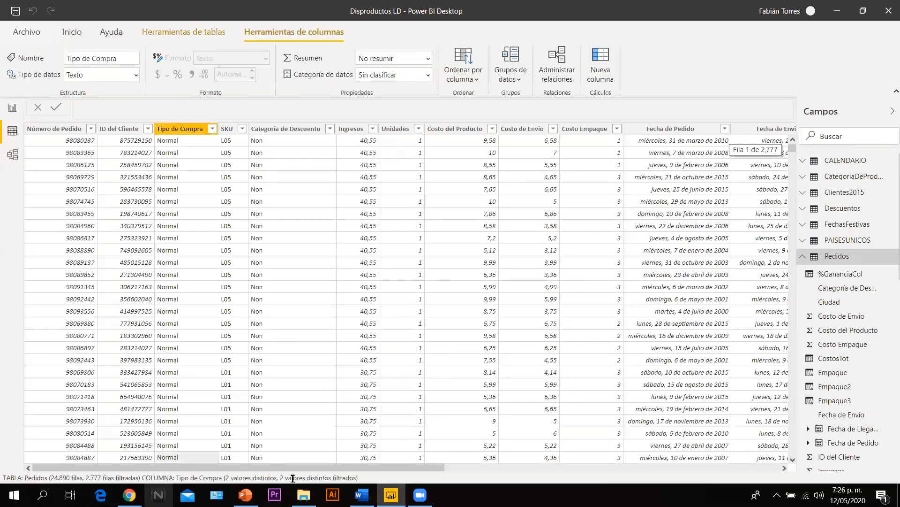
left_click_drag(304, 466, 639, 466)
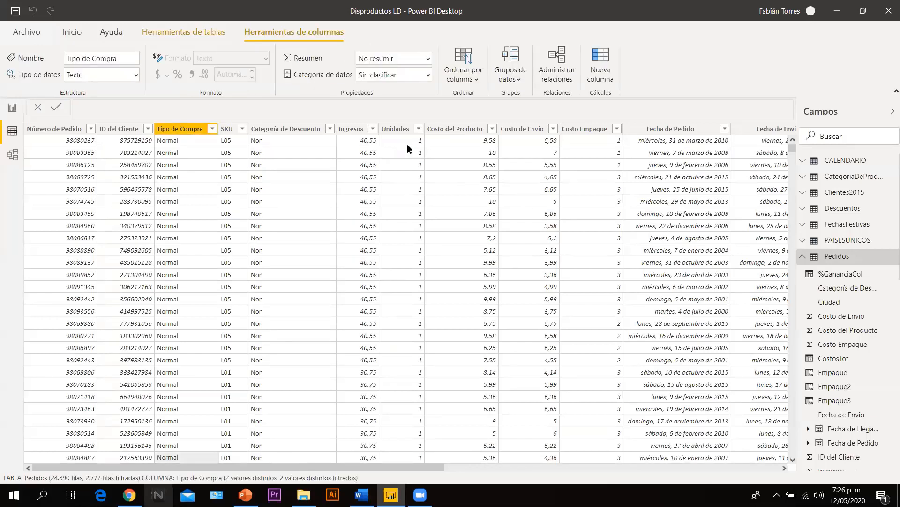
left_click(352, 129)
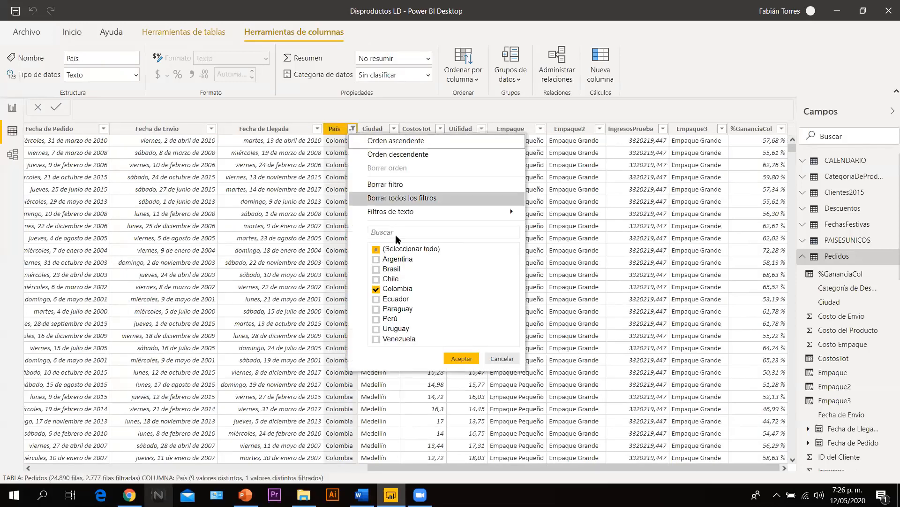
left_click(401, 251)
left_click(401, 251)
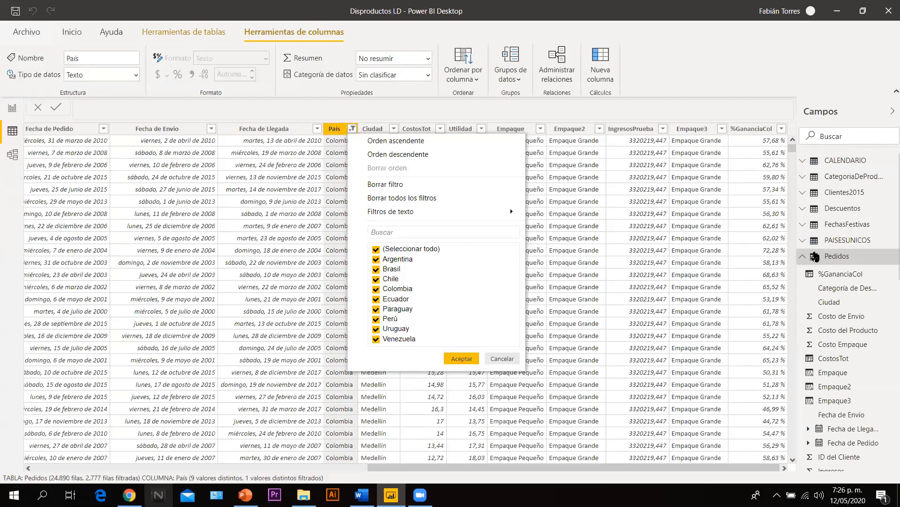
- Collapse the expanded field lists and display the pEDIDOSCOLOMBIA table with its formula text enlarged
left_click(803, 258)
left_click(803, 258)
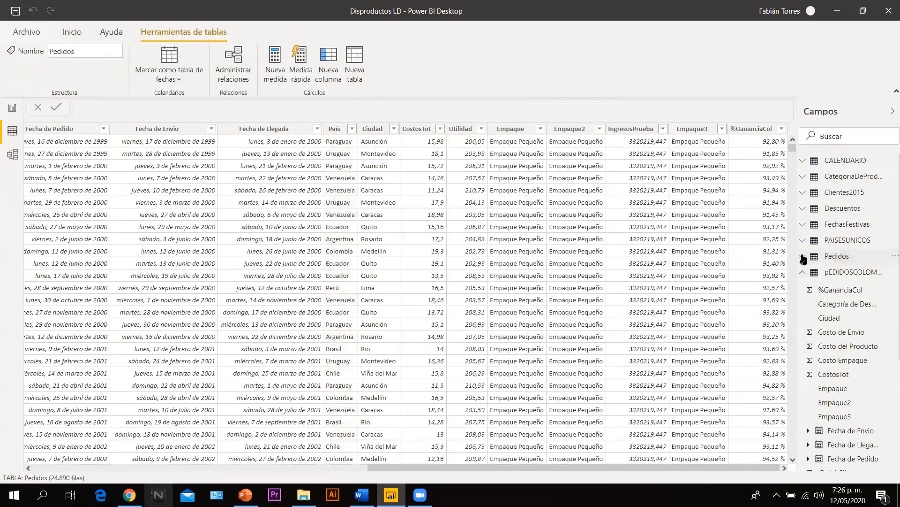
left_click(829, 272)
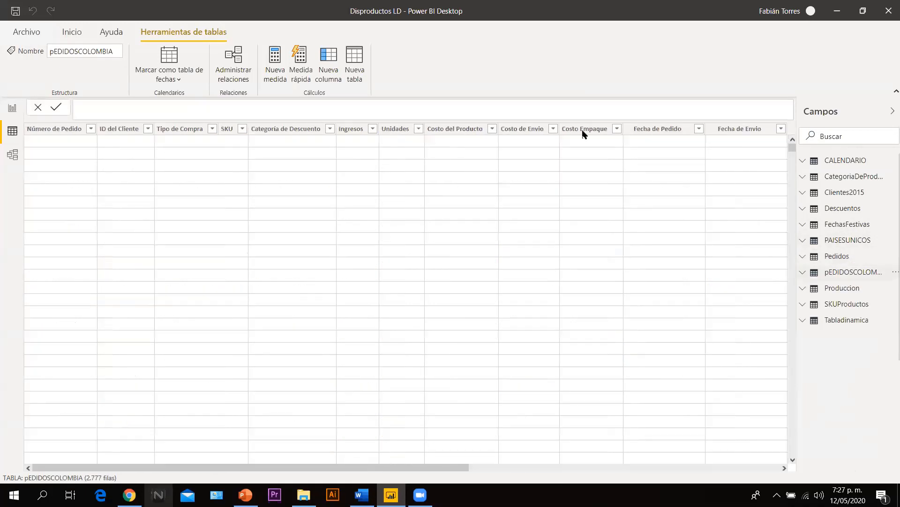
left_click(728, 110)
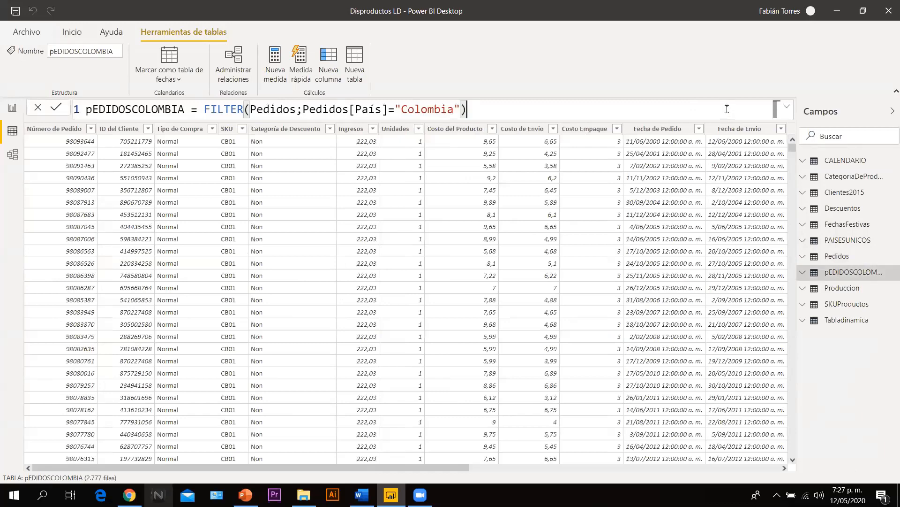
key("ctrl+plus")
key("ctrl+plus")
key("ctrl+plus")
key("ctrl+plus")
key("ctrl+plus")
- Examine the País column of pEDIDOSCOLOMBIA against its formula, and switch back to the PowerPoint slide on the FILTER function
scroll(381, 416, "right", 3)
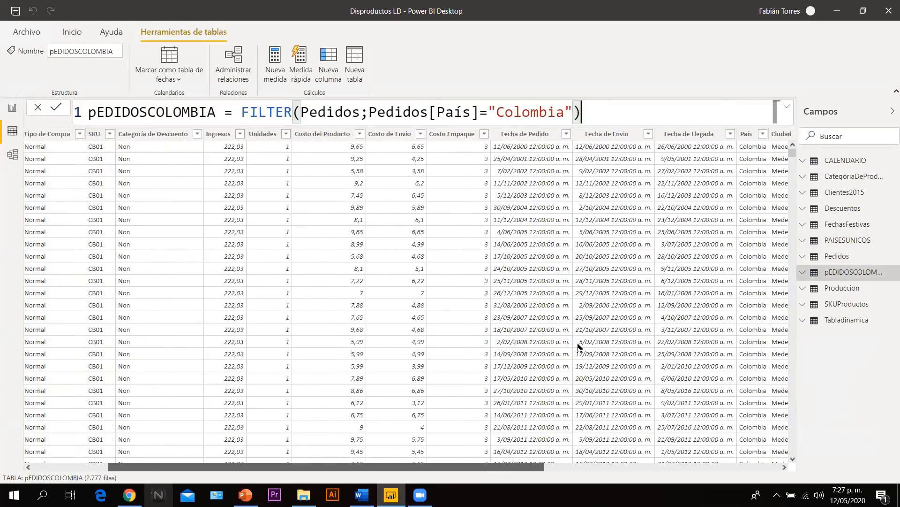
scroll(425, 146, "right", 1)
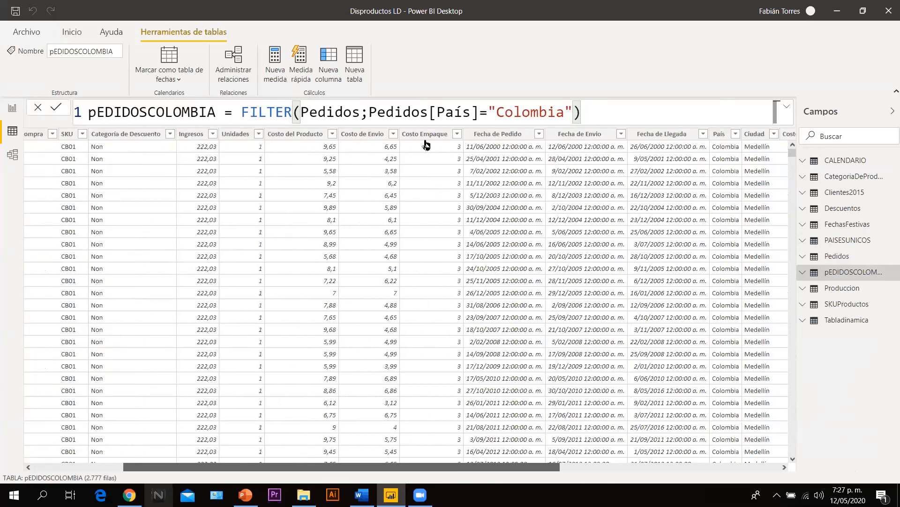
scroll(426, 145, "right", 3)
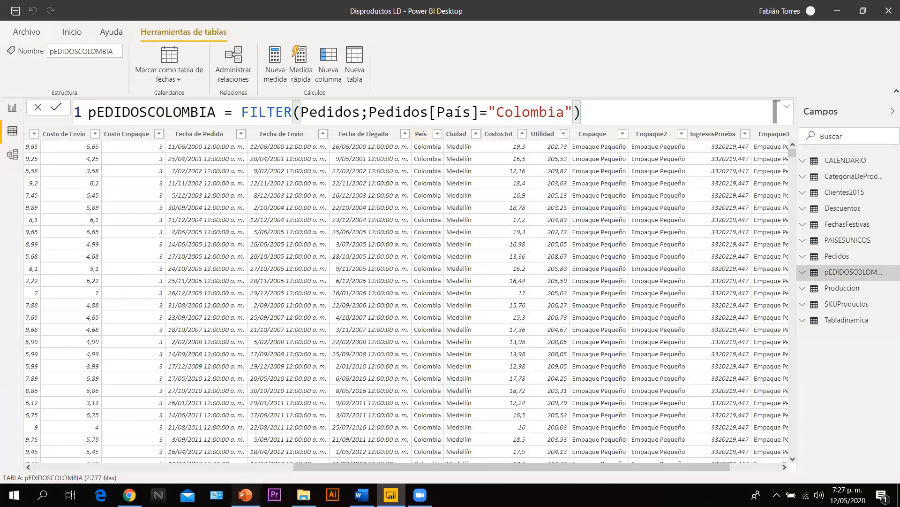
left_click(245, 495)
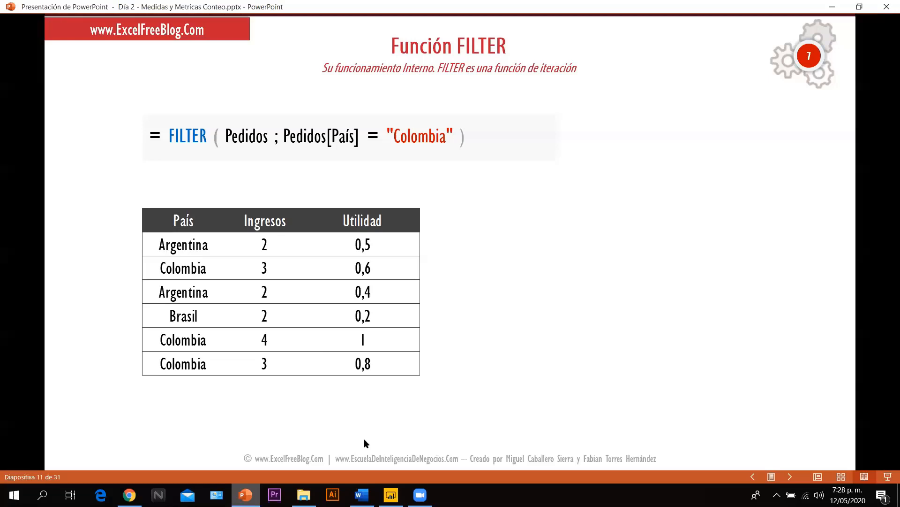
- Switch to Power BI Desktop, widen the matrix on Página 2 and remove Ingresos from its values
left_click(391, 494)
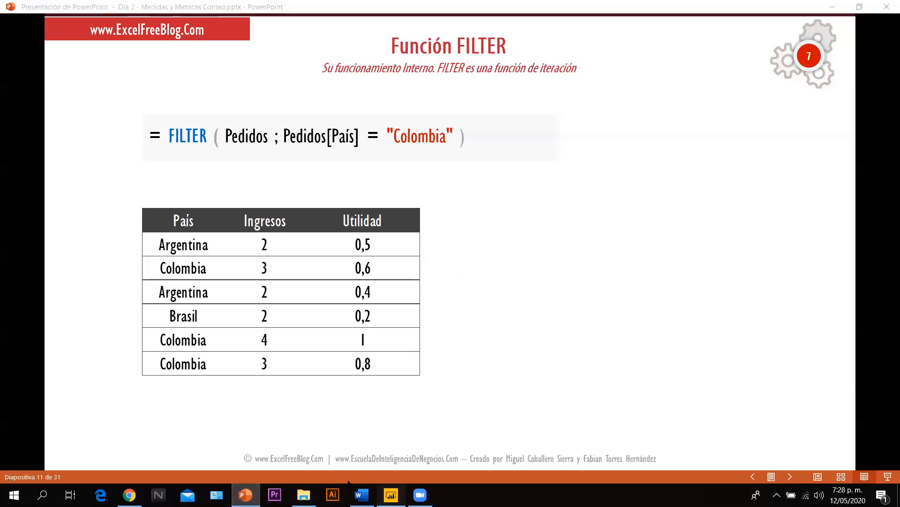
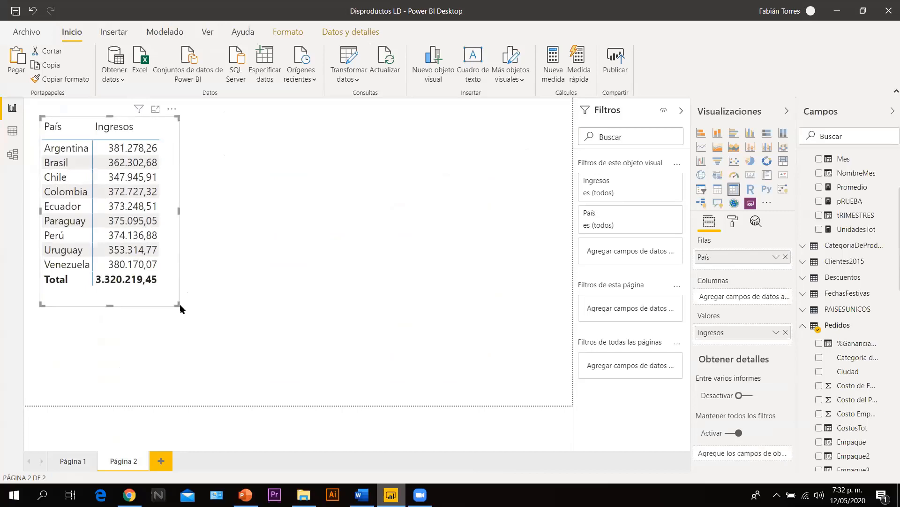
left_click_drag(187, 301, 242, 283)
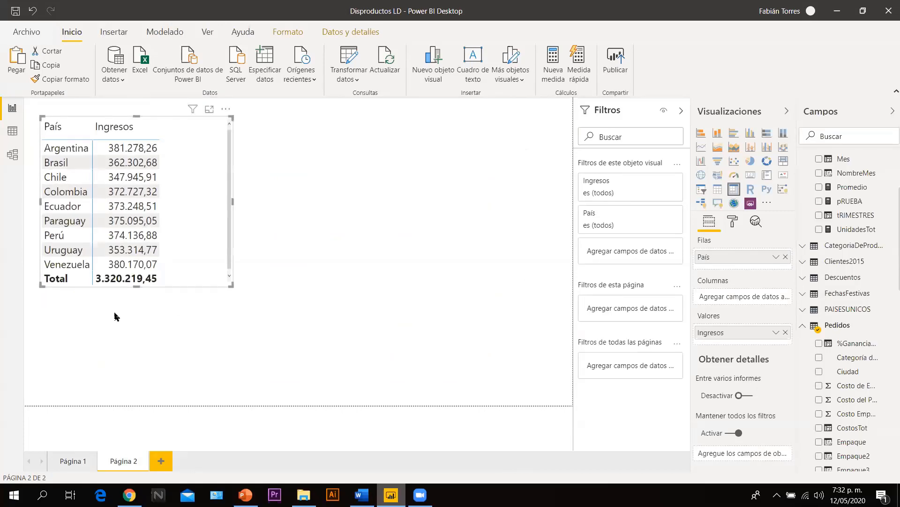
left_click(136, 293)
left_click(215, 250)
left_click_drag(142, 287, 155, 305)
left_click(195, 311)
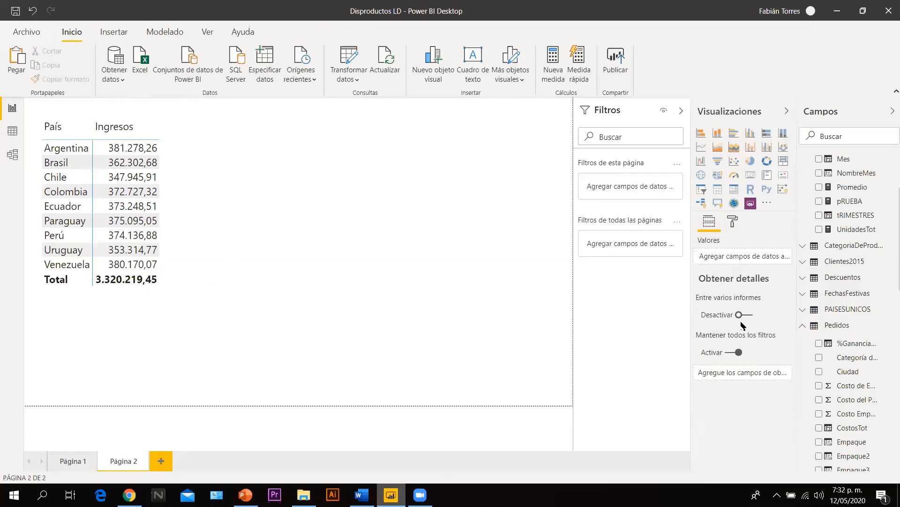
left_click(181, 187)
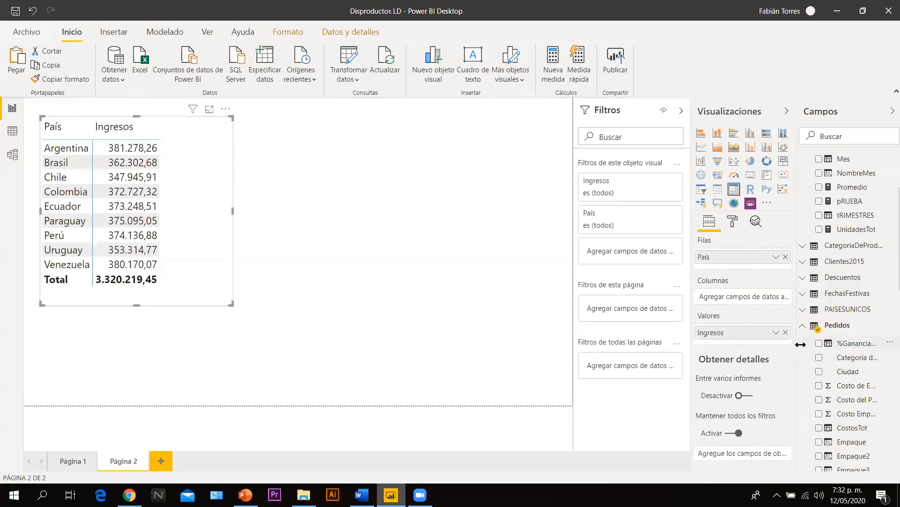
left_click(786, 333)
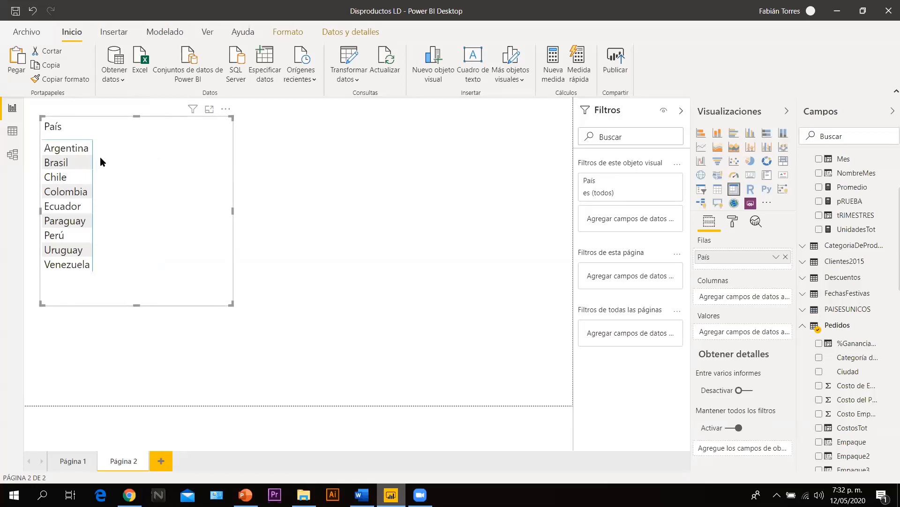
- Review the data rows of the pEDIDOSCOLOMBIA table and its FILTER formula, and return to the report page
left_click(12, 155)
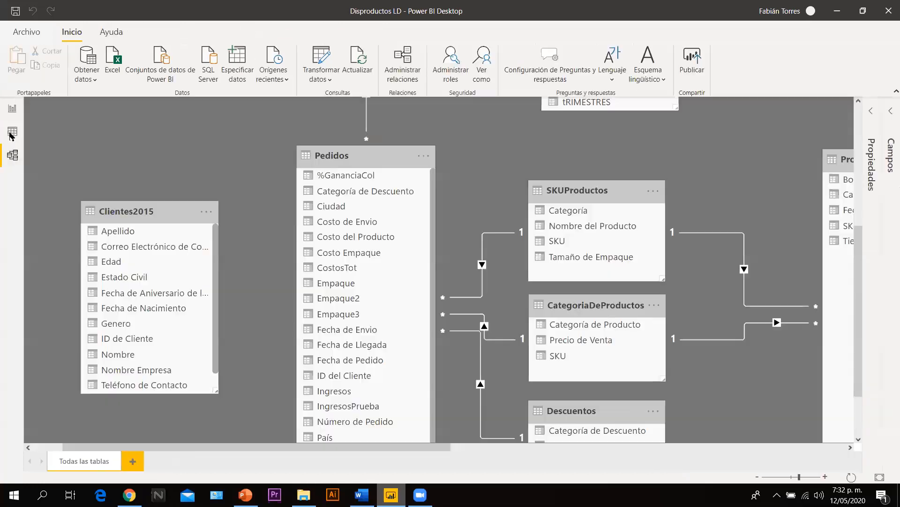
left_click(12, 134)
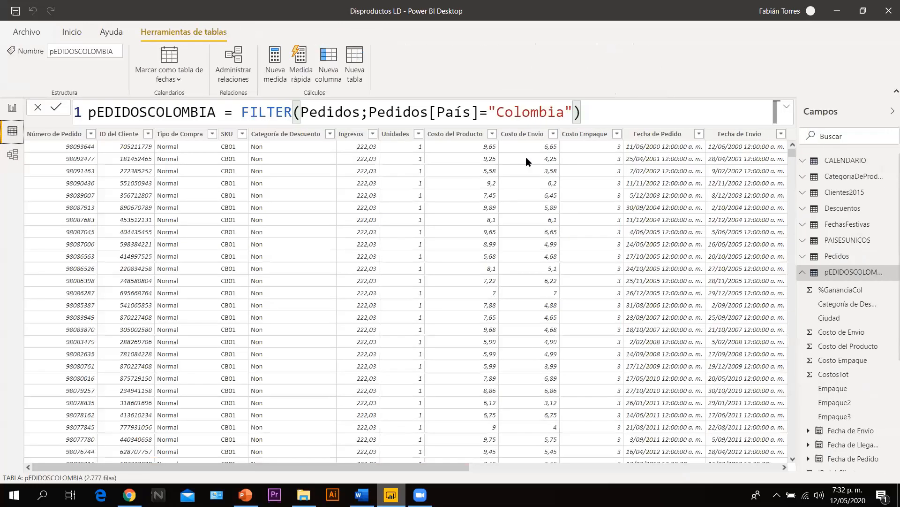
left_click(235, 147)
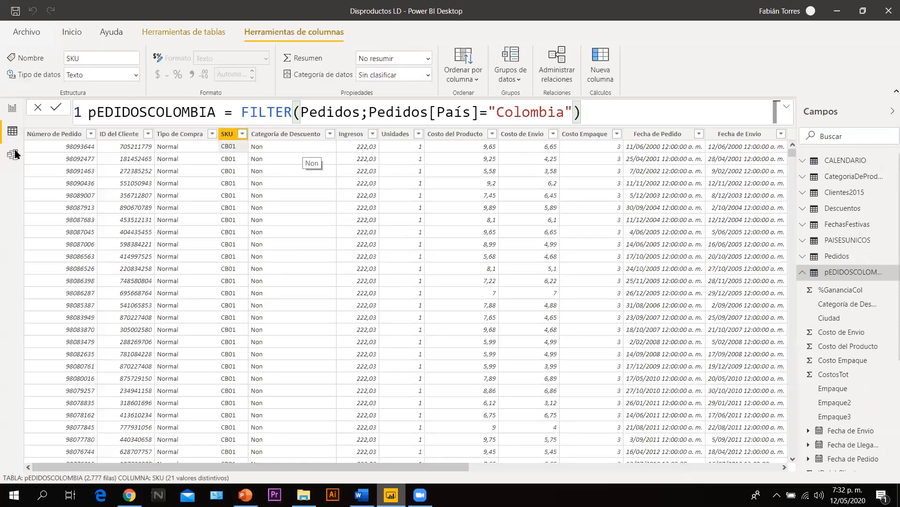
left_click(12, 109)
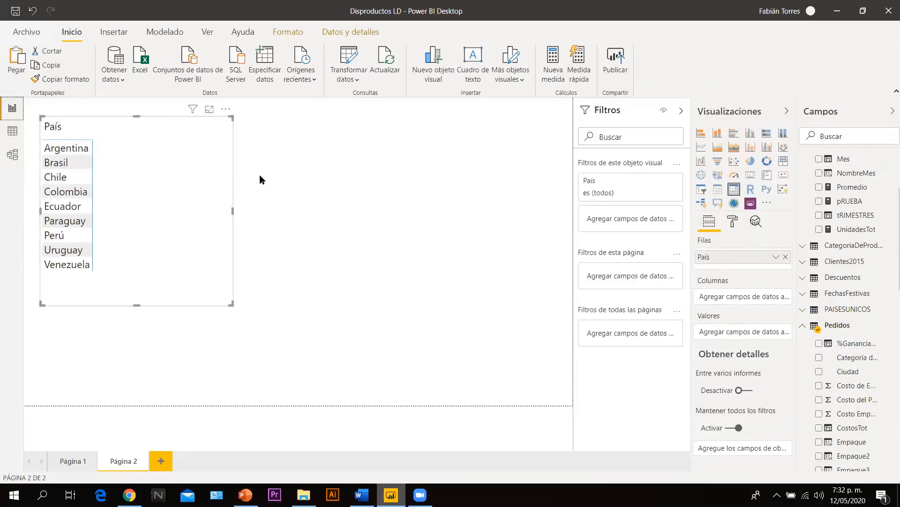
left_click(15, 132)
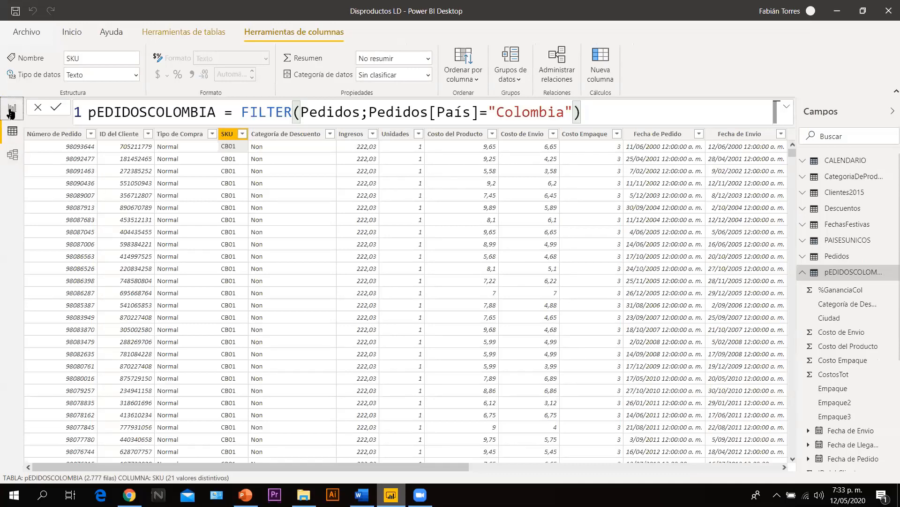
left_click(11, 111)
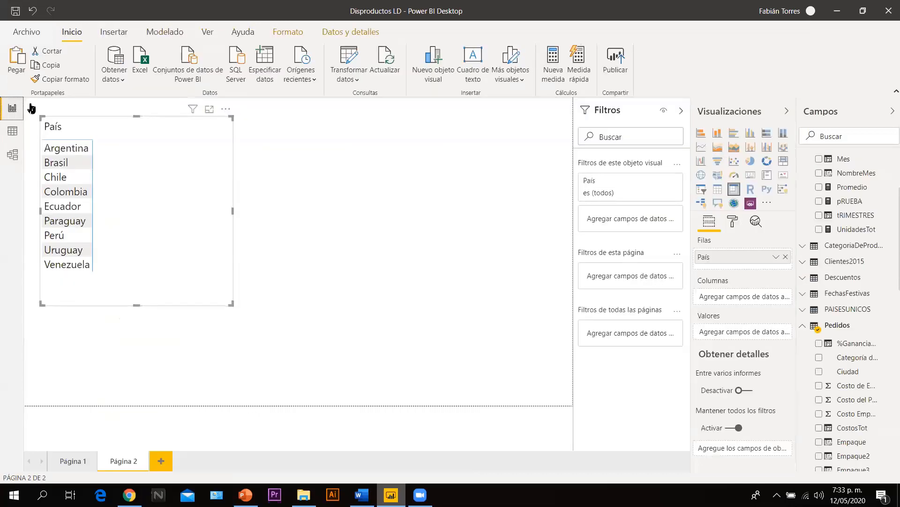
- Start a new measure and name it #Transacciones
left_click(181, 37)
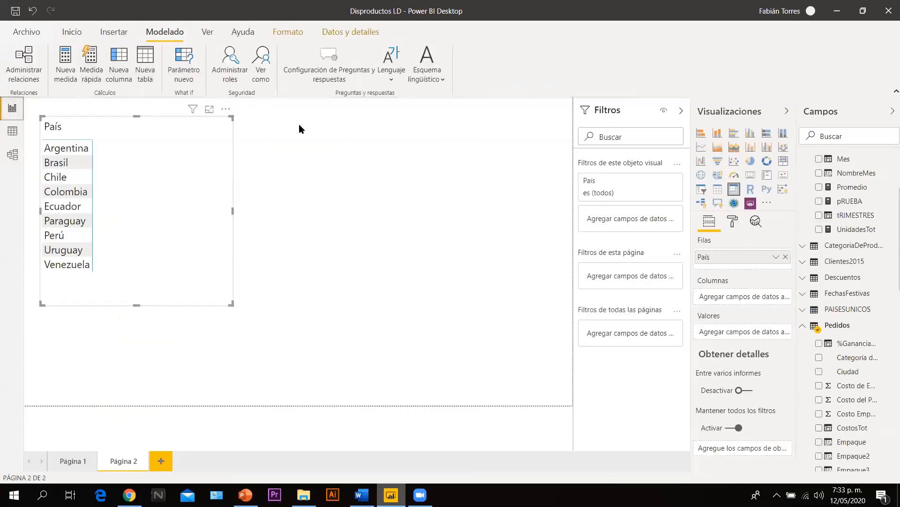
left_click(66, 74)
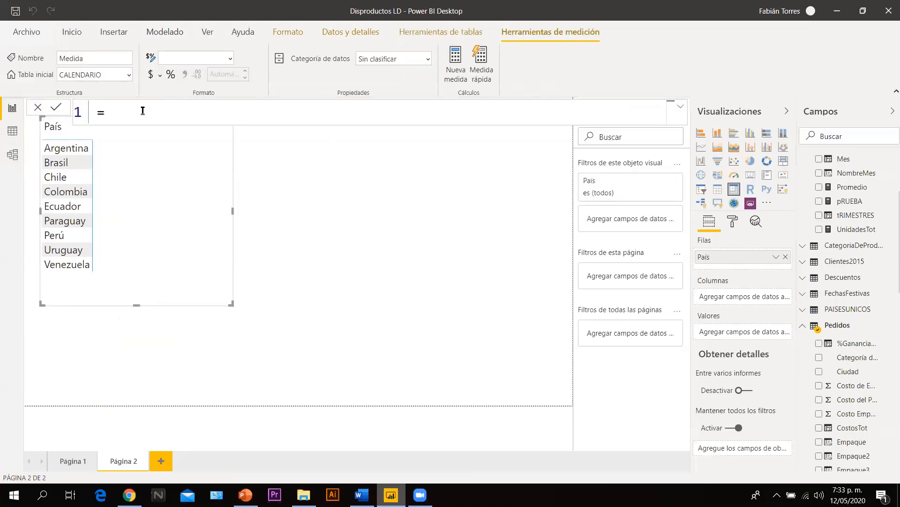
type("Numer")
key("BackSpace")
key("BackSpace")
key("BackSpace")
key("BackSpace")
key("BackSpace")
type("#")
key("Delete")
type("Transaccione")
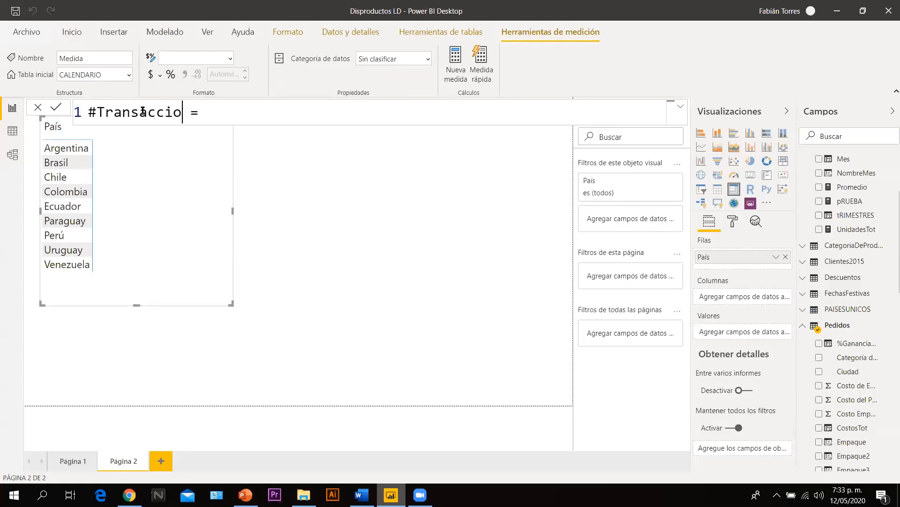
type("s")
- Define the #Transacciones measure as COUNTROWS(Pedidos) and commit the formula
left_click(246, 117)
type("coun")
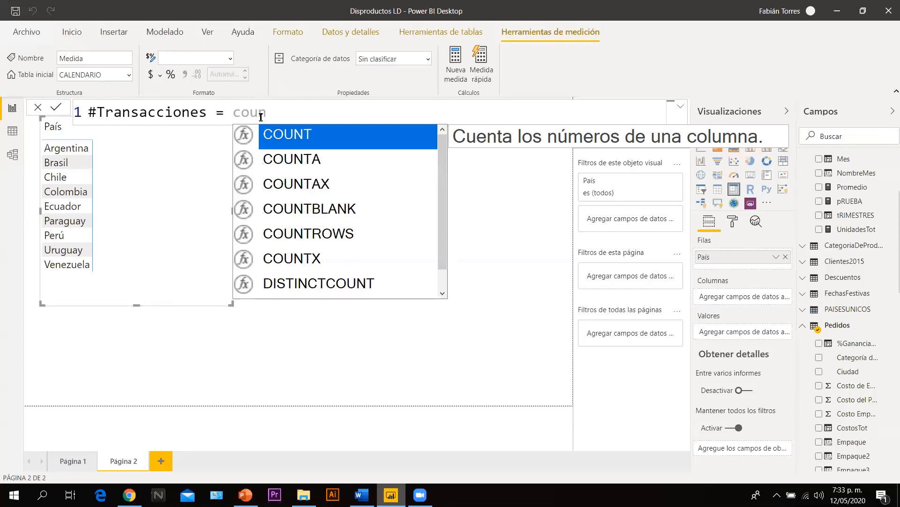
key("Down")
key("Down")
key("Down")
key("Down")
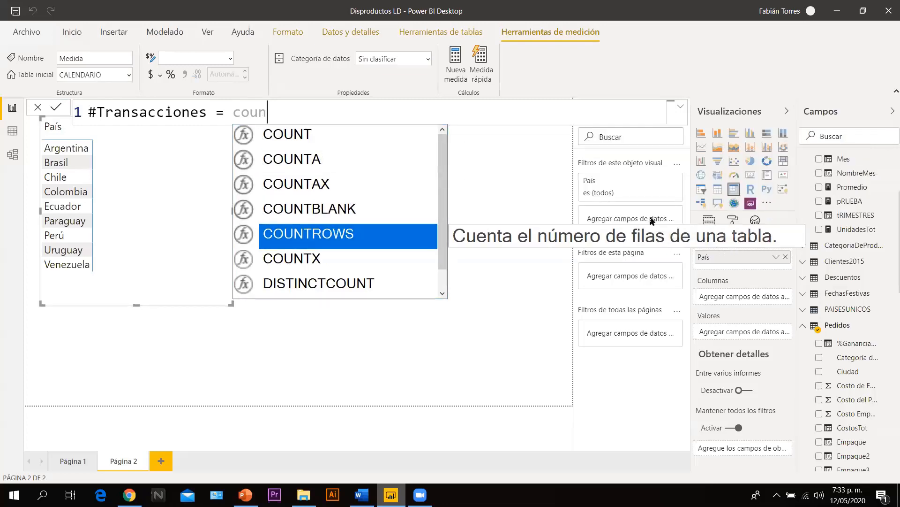
key("Tab")
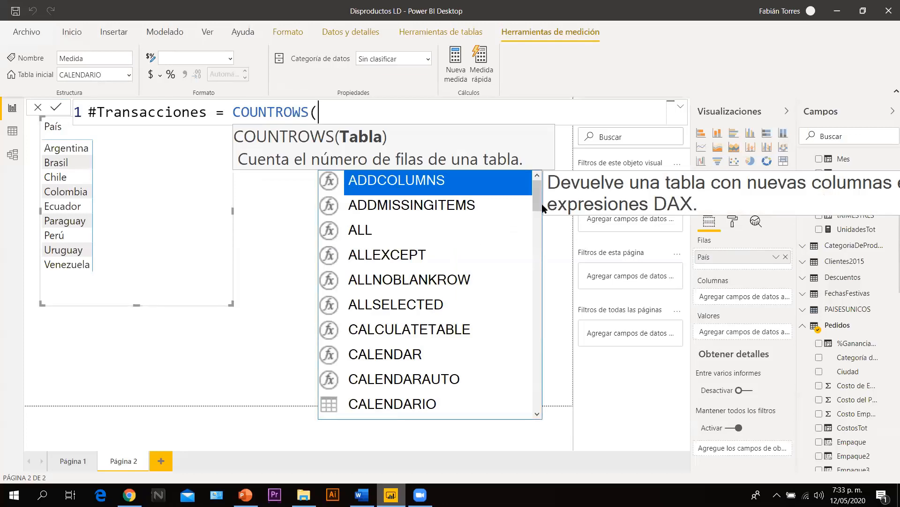
left_click_drag(538, 206, 475, 117)
type("ped")
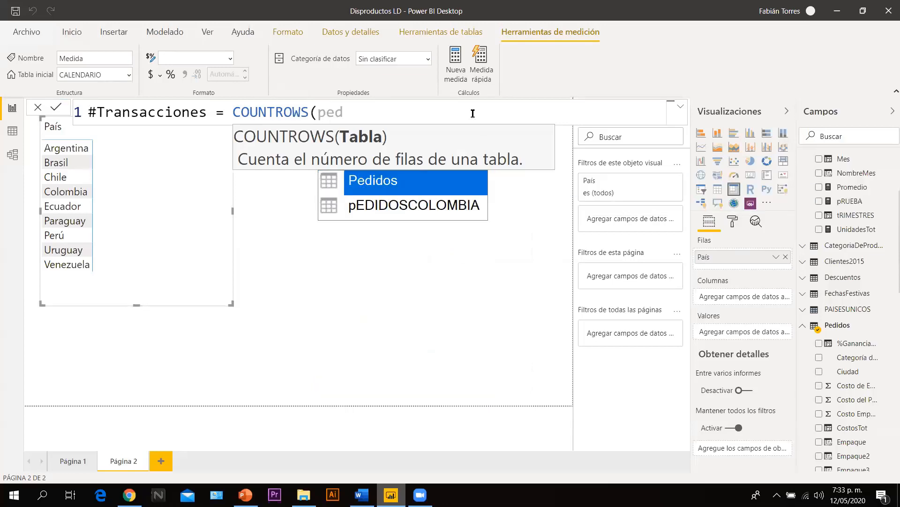
key("Tab")
type(")")
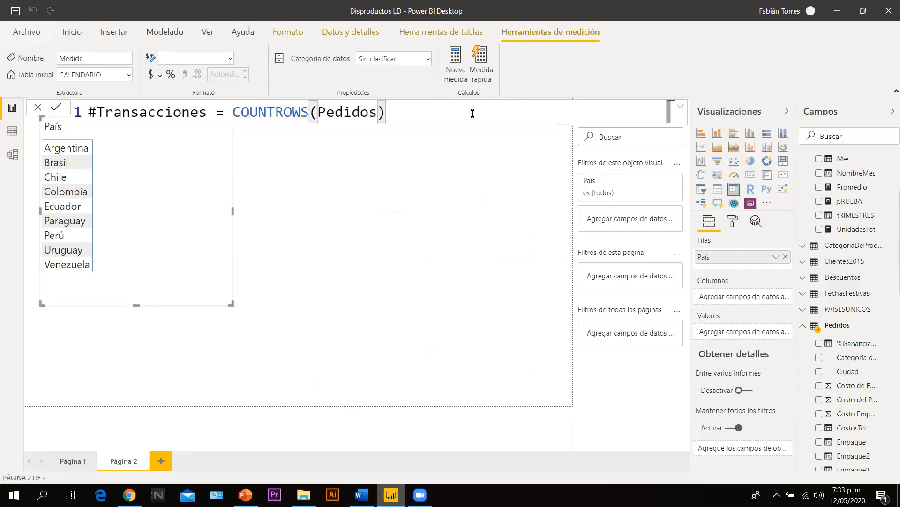
key("Return")
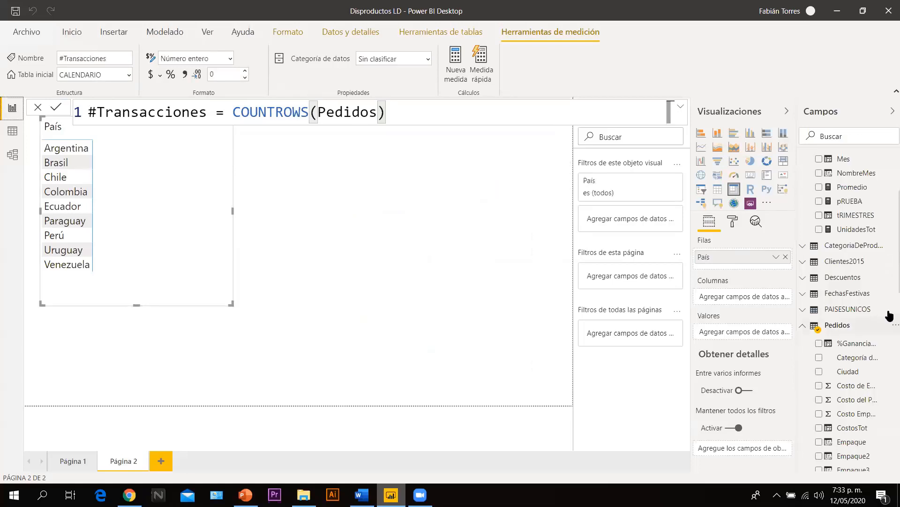
- Add the #Transacciones measure to the matrix values, and compare it with the pEDIDOSCOLOMBIA table before returning to the report
scroll(854, 210, "up", 3)
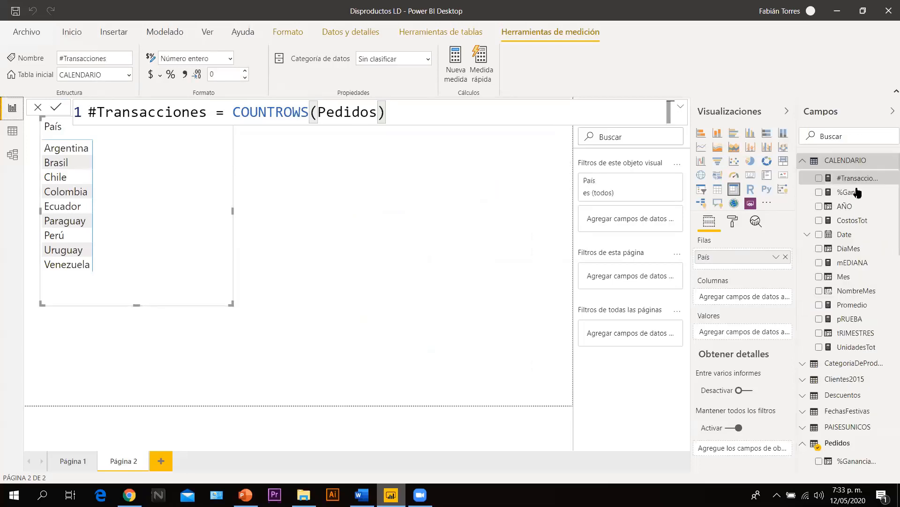
left_click_drag(857, 181, 735, 335)
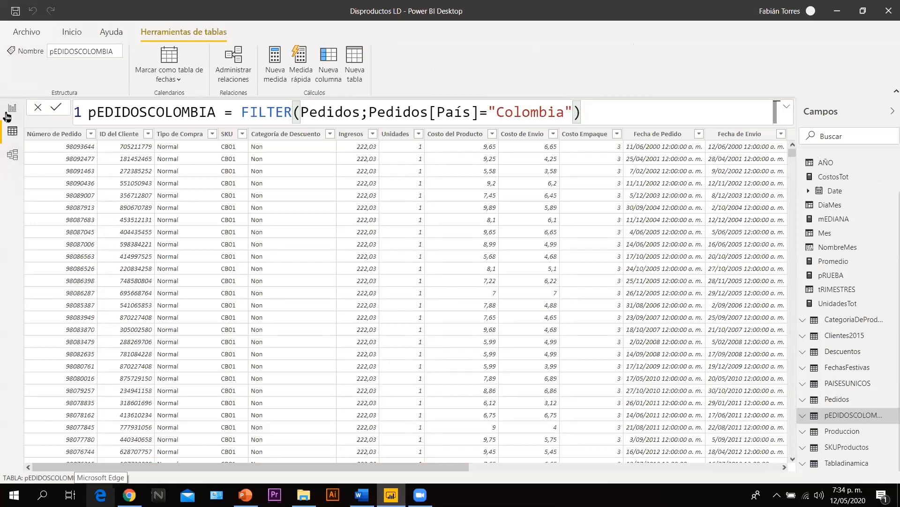
left_click(8, 114)
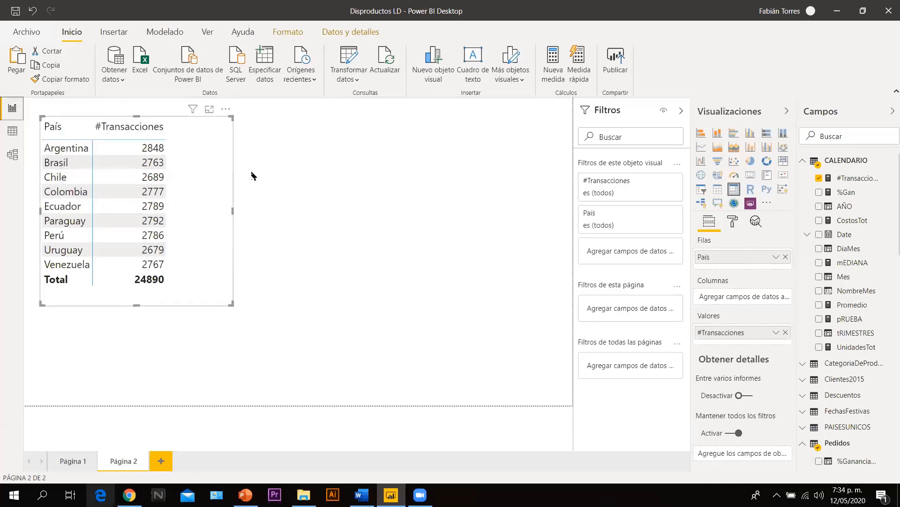
- Replace País with Categoría de Descuento from the Pedidos table in the matrix rows
left_click(785, 256)
scroll(887, 265, "down", 2)
scroll(888, 265, "down", 2)
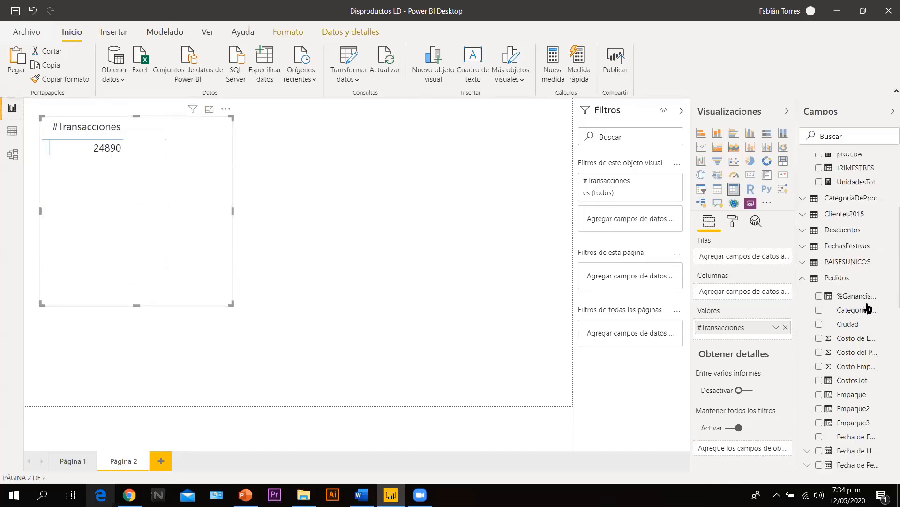
left_click_drag(864, 311, 749, 263)
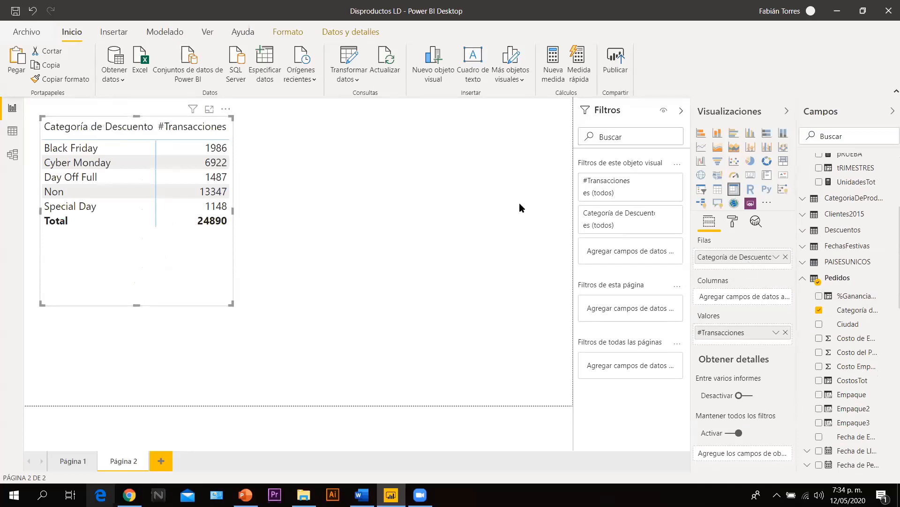
- Replace Categoría de Descuento with País from the Pedidos table in the matrix rows
left_click(786, 257)
scroll(886, 217, "down", 3)
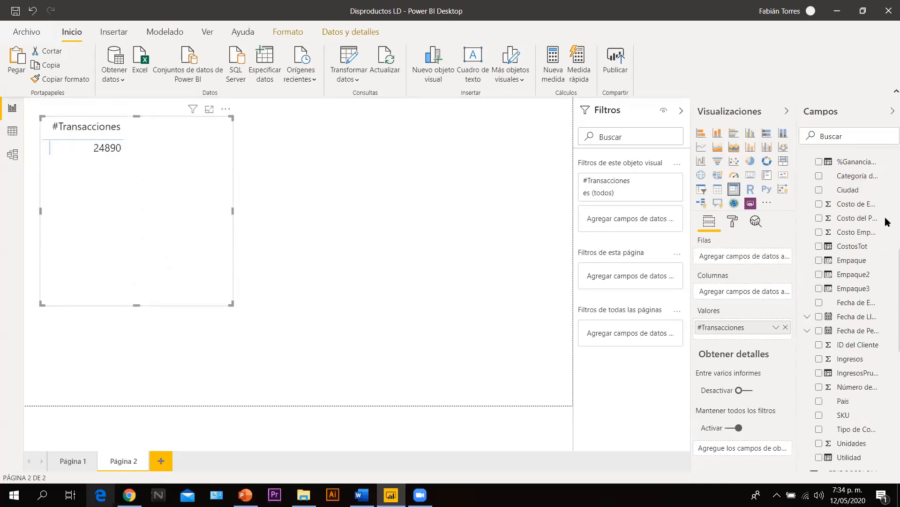
scroll(888, 220, "down", 1)
left_click_drag(850, 370, 739, 257)
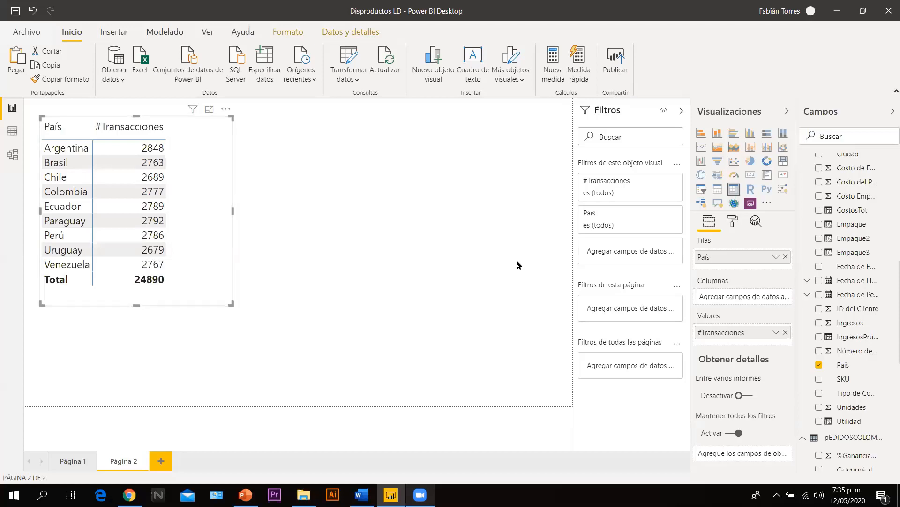
- Point out Colombia's #Transacciones value, switch to PowerPoint and advance from the FILTER slides to the El Contexto de Evaluación slide
left_click(158, 190)
left_click(246, 495)
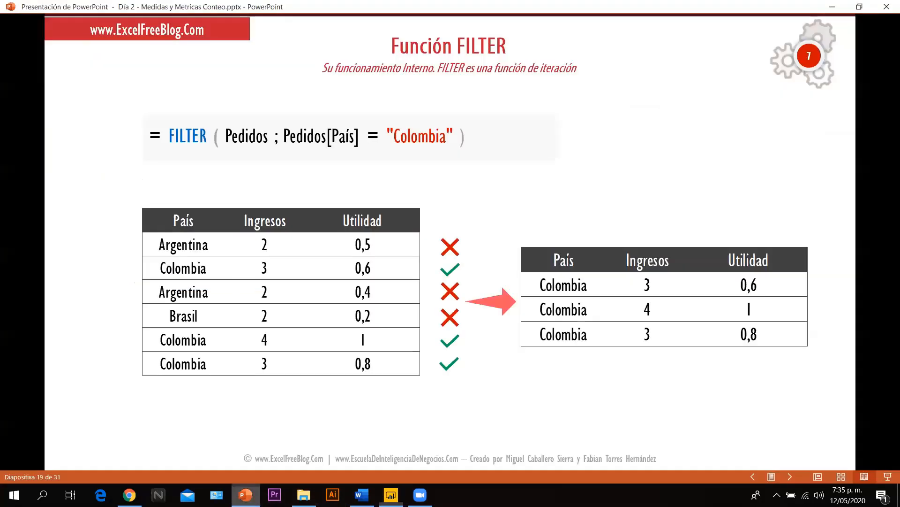
left_click(276, 296)
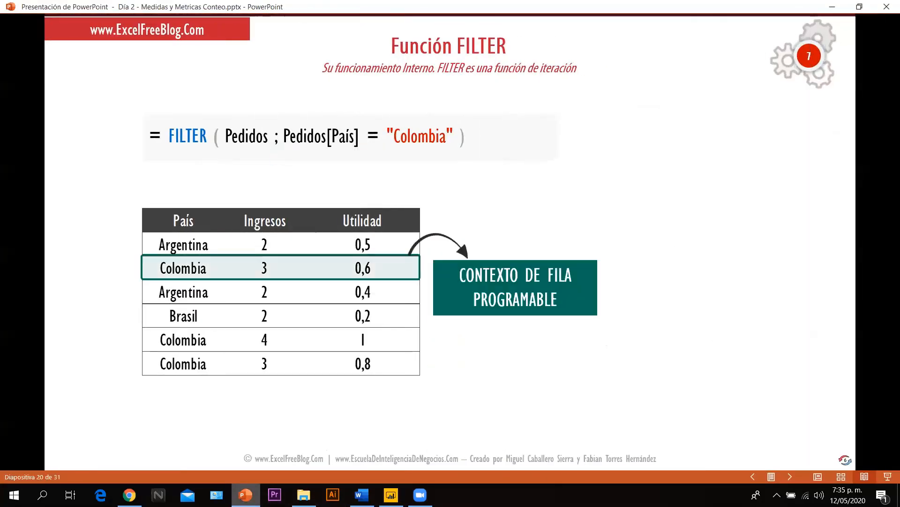
key("Right")
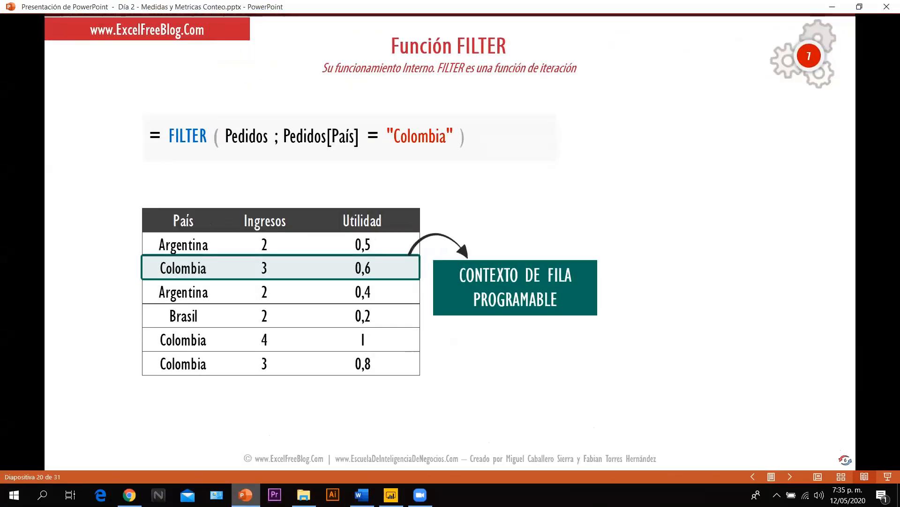
key("Right")
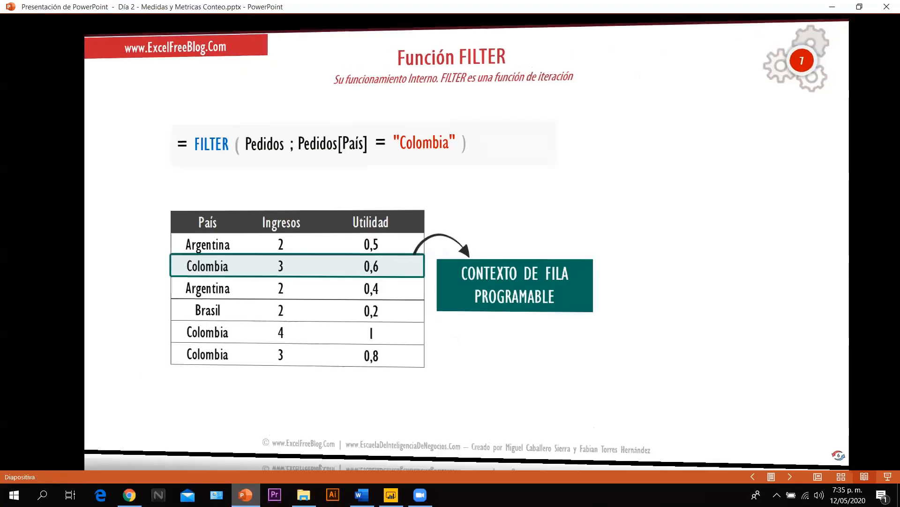
key("Right")
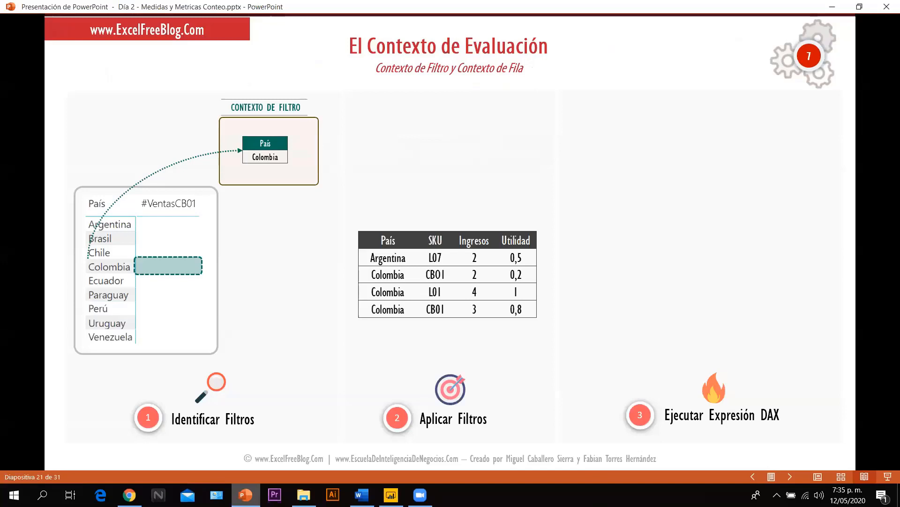
- Preview the filter context animation on the El Contexto de Evaluación slide and rewind it to its starting state
key("Right")
key("Right")
key("Right")
key("Left")
key("Left")
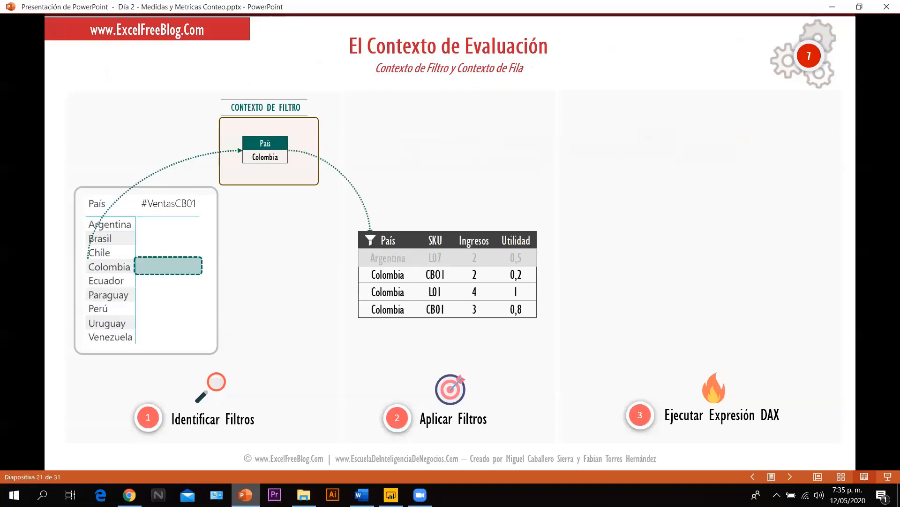
key("Left")
key("Left")
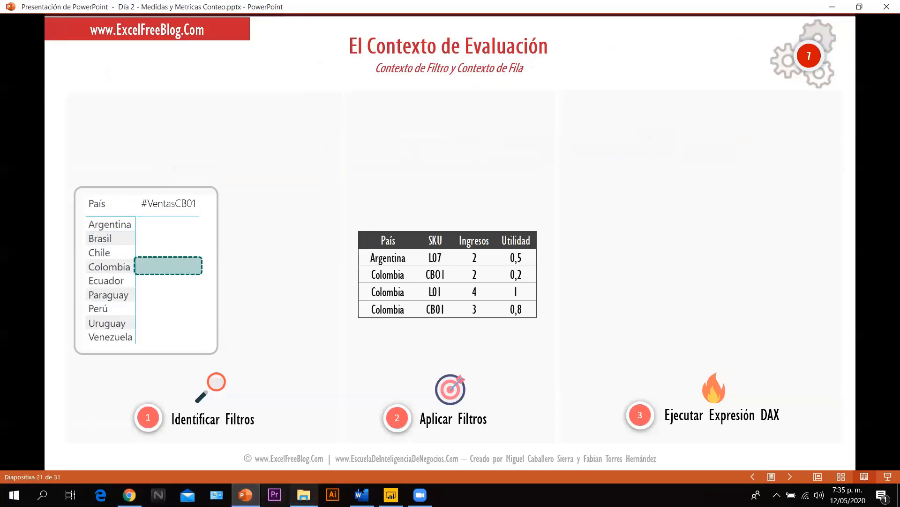
- Switch to Power BI Desktop and start a new measure named #VentasCb01 in an expanded formula editor
left_click(390, 495)
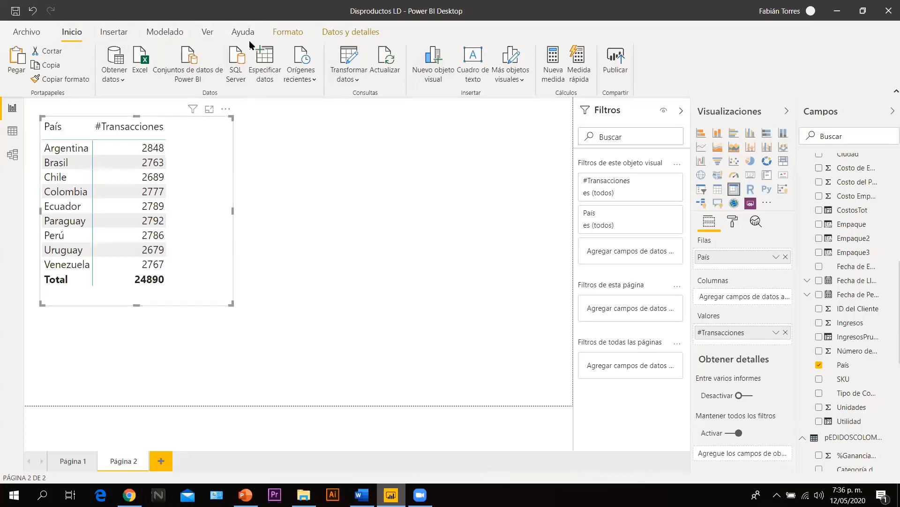
left_click(554, 64)
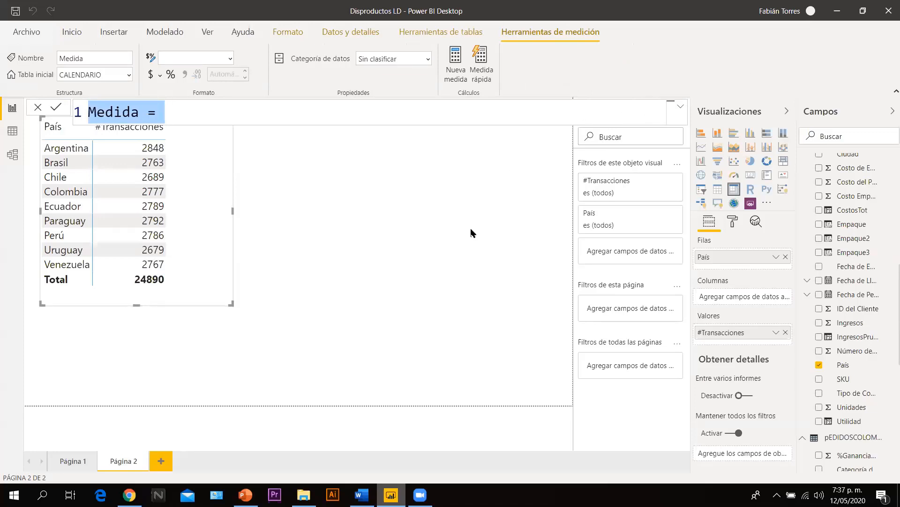
left_click(680, 107)
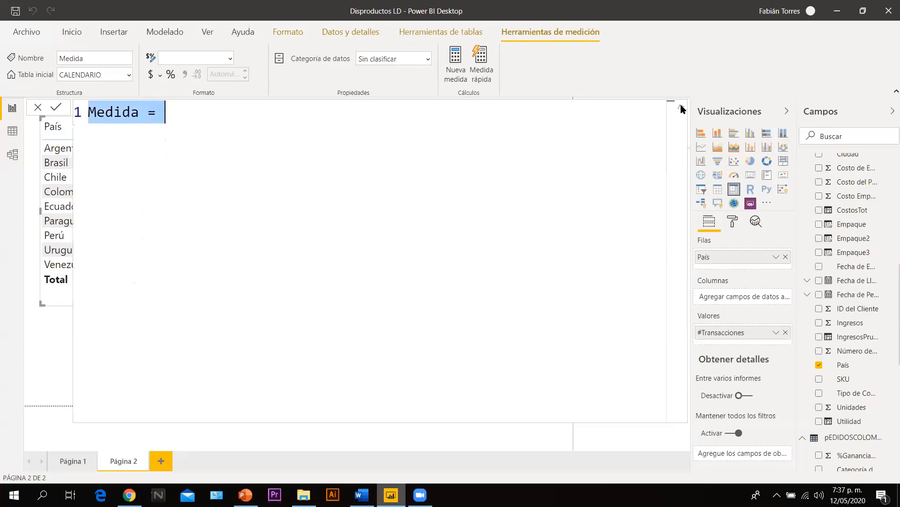
left_click(139, 111)
key("BackSpace")
key("BackSpace")
key("BackSpace")
key("BackSpace")
key("BackSpace")
key("BackSpace")
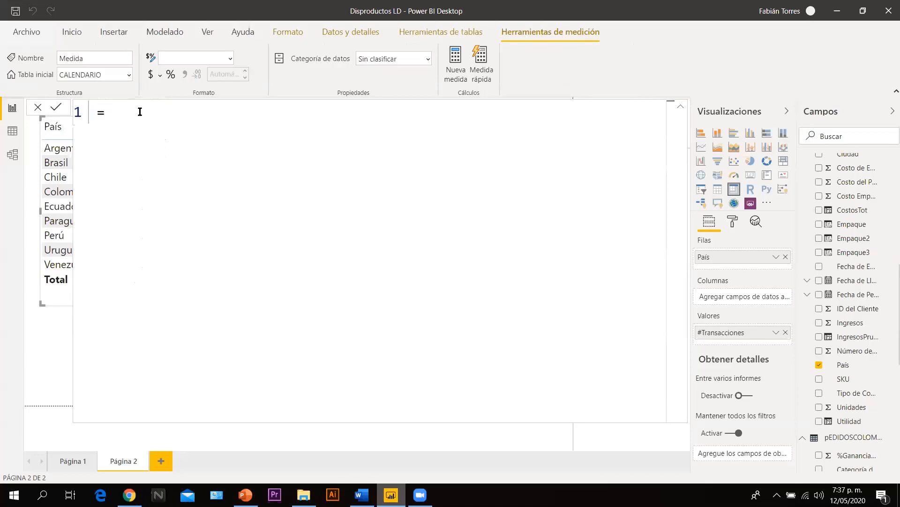
type("#")
type("Ventas")
type("Cb012")
key("BackSpace")
key("BackSpace")
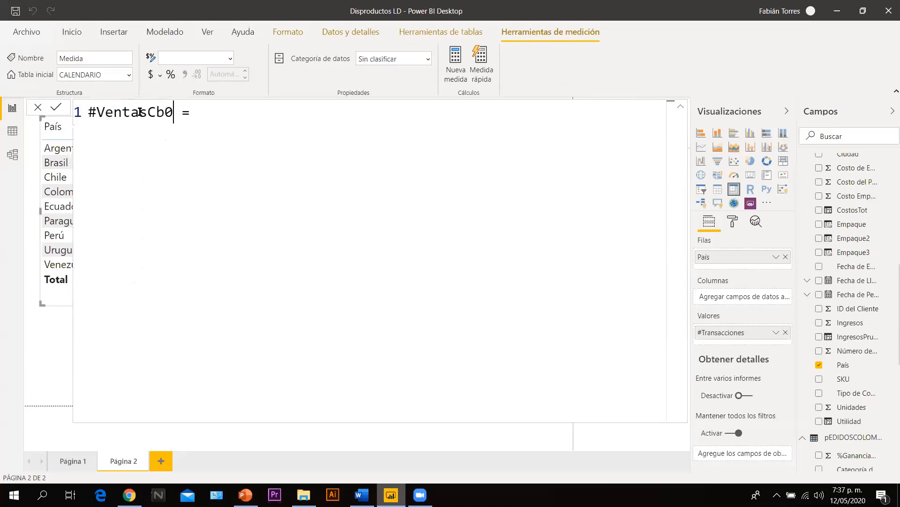
type("1")
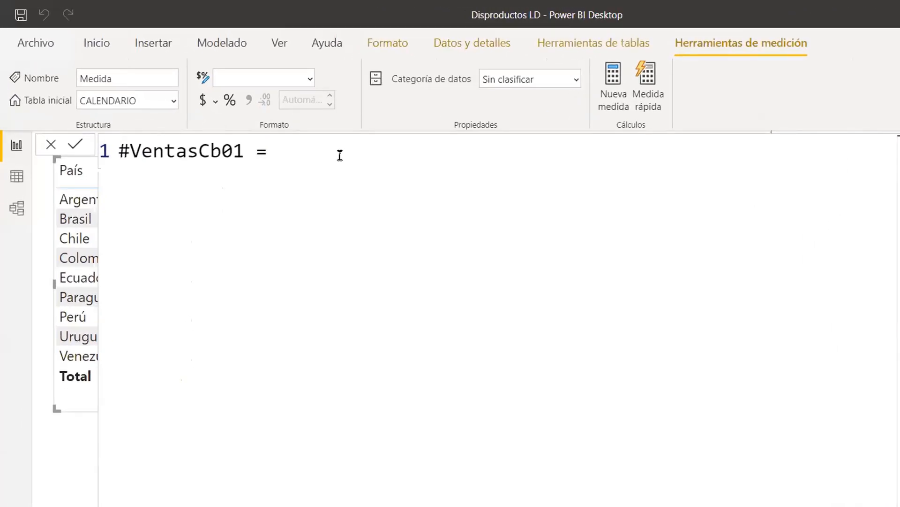
- Begin the #VentasCb01 expression with the COUNTROWS function
type("coun")
key("Down")
key("Down")
key("Down")
key("Down")
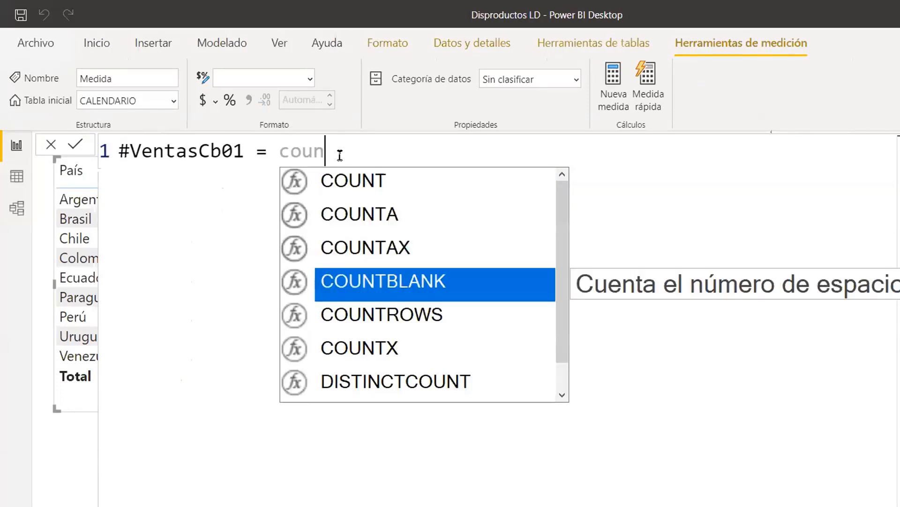
key("Tab")
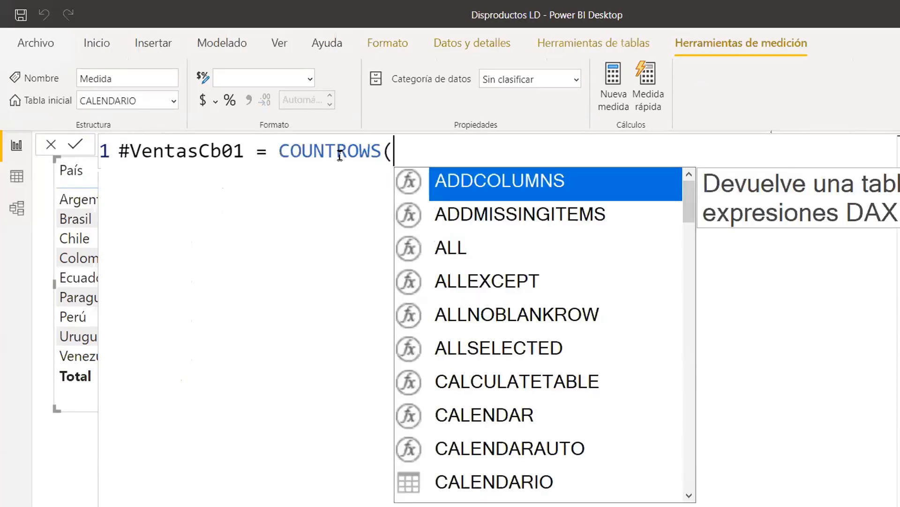
type("pe")
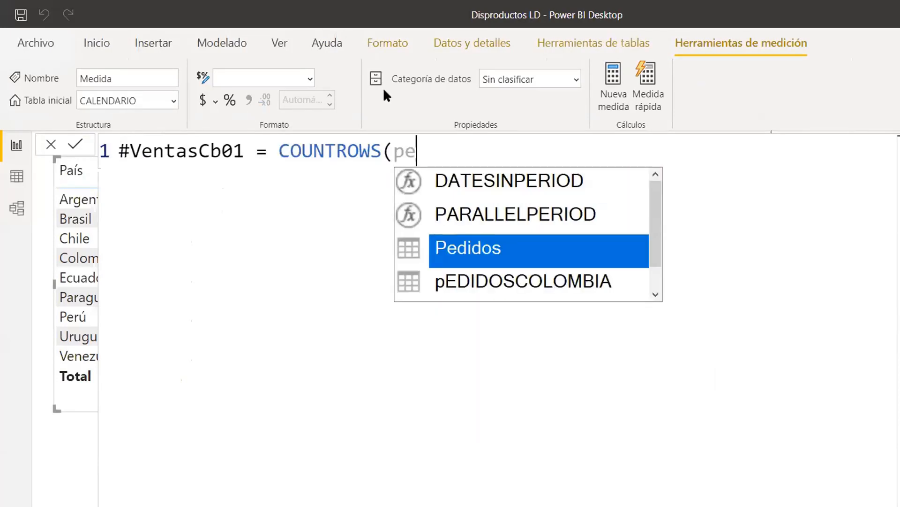
type("d")
key("BackSpace")
key("BackSpace")
key("BackSpace")
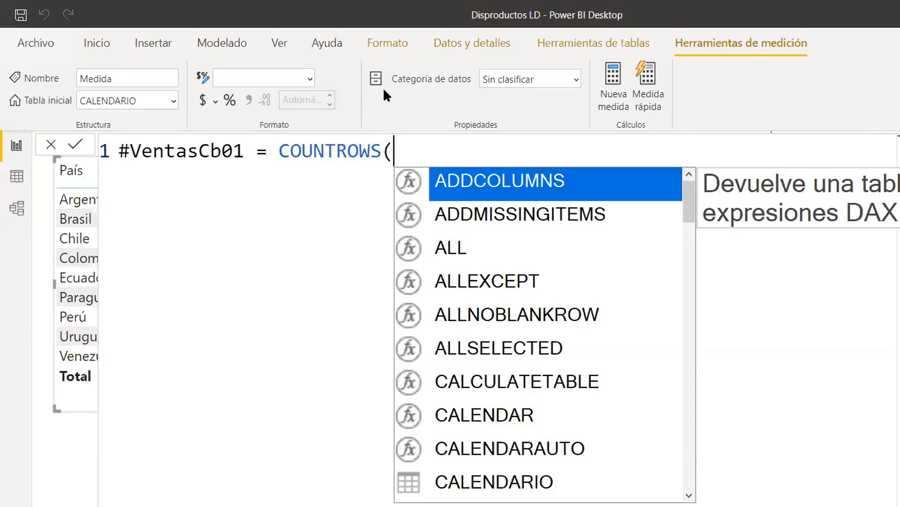
- Nest a FILTER function inside COUNTROWS with Pedidos as its table argument
type("fil")
key("Tab")
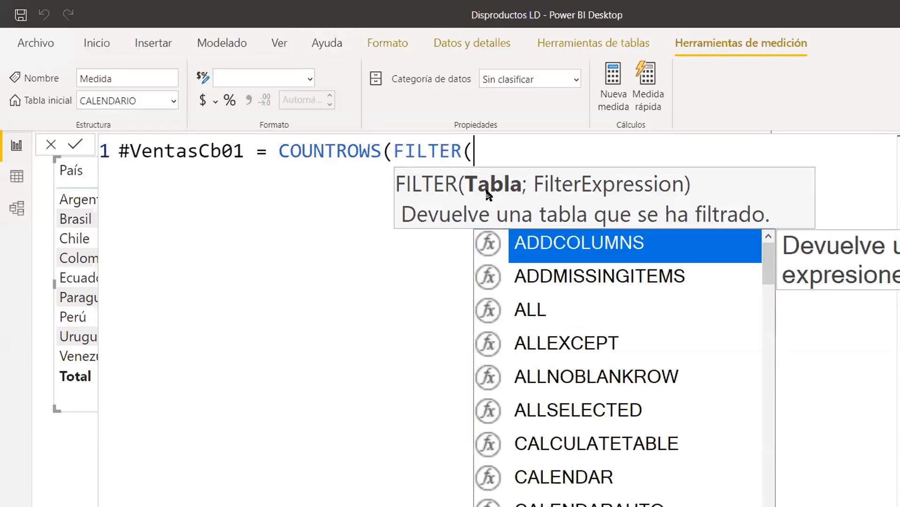
type("ped")
key("Tab")
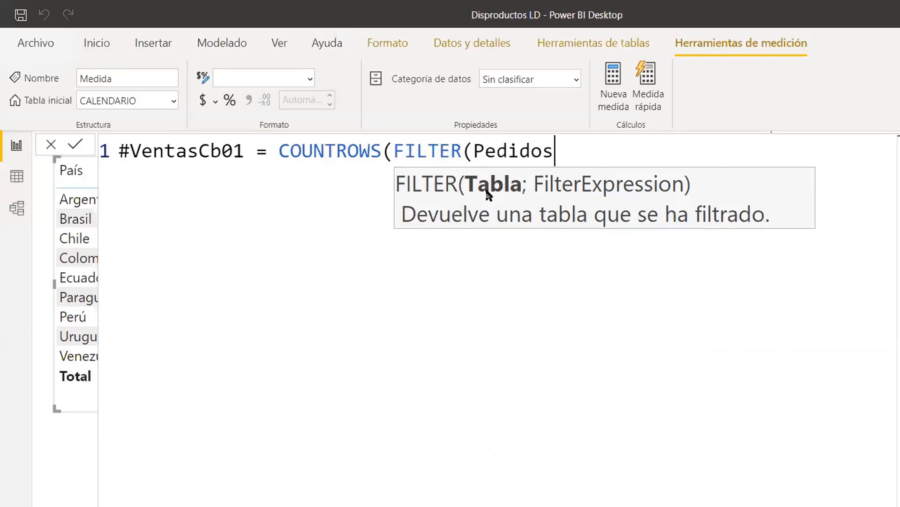
type(";")
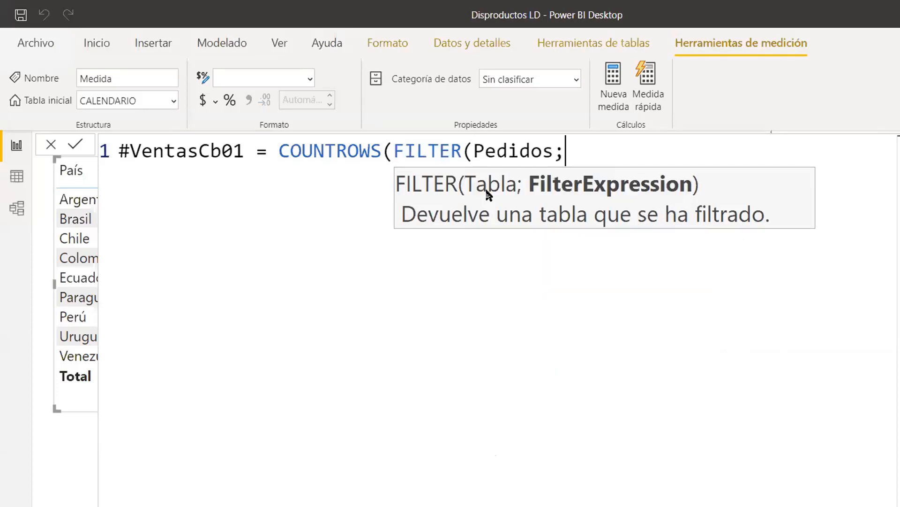
- Insert the Pedidos[SKU] column as the start of FILTER's condition
type("pedi")
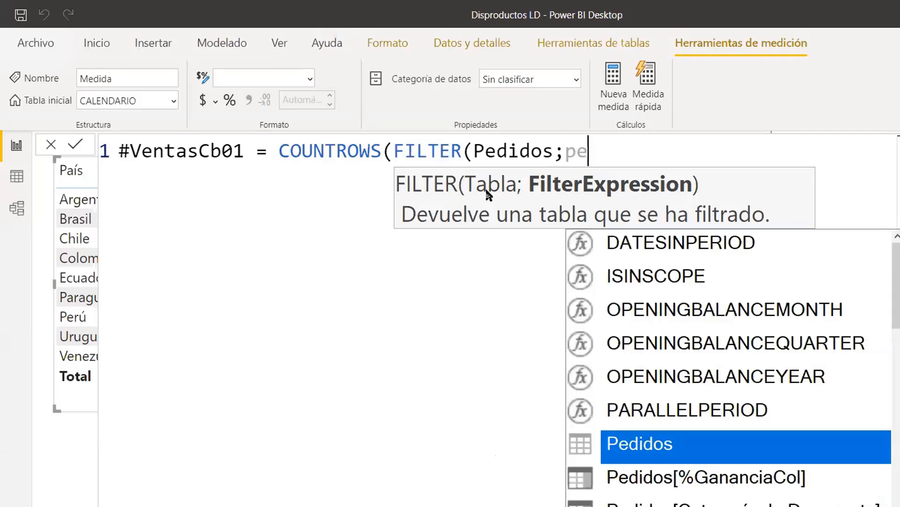
key("Down")
key("Down")
key("Down")
key("Down")
key("Down")
key("Down")
key("Down")
key("Down")
key("Down")
key("Down")
key("Down")
key("Down")
key("Down")
key("Down")
key("Down")
key("Down")
key("Down")
key("Down")
key("Down")
key("Down")
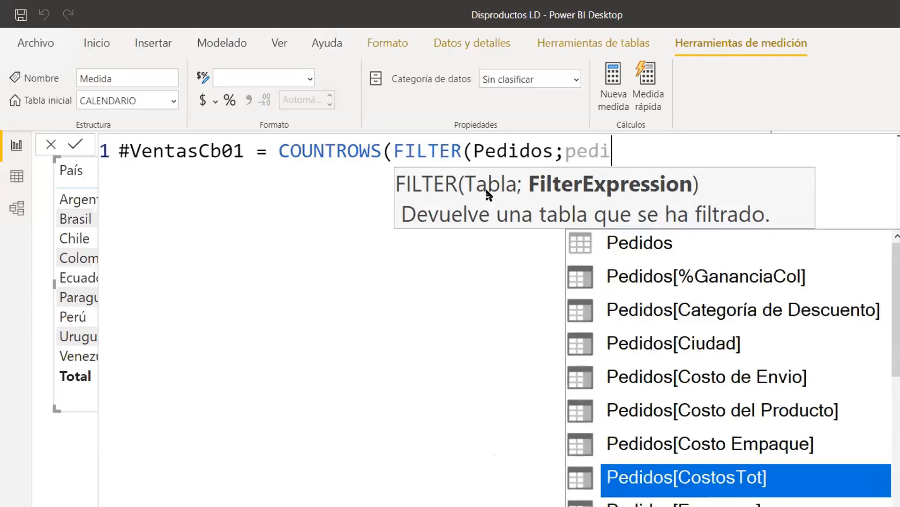
key("Up")
key("Up")
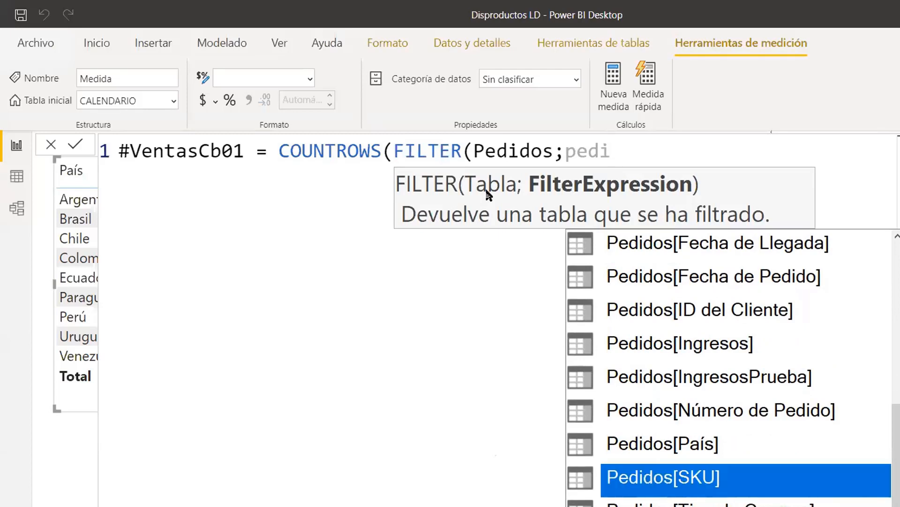
key("Tab")
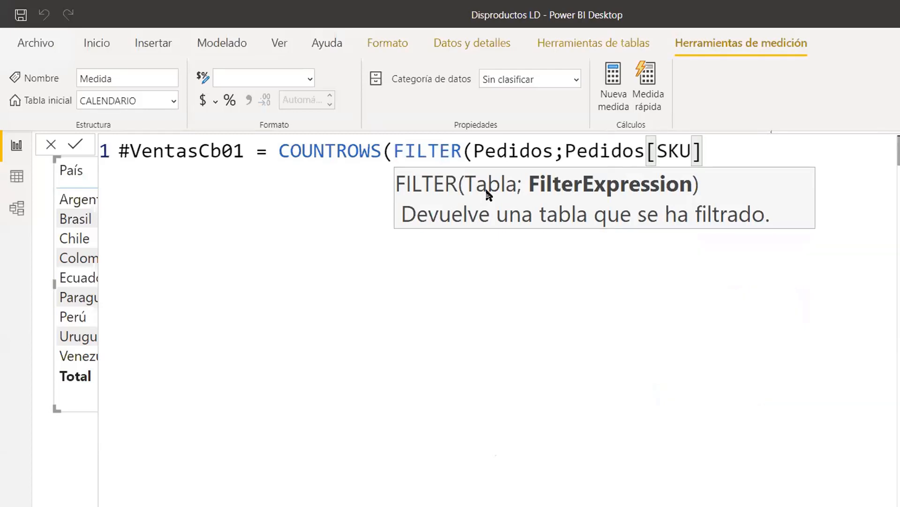
- Complete the condition as ="CB01", close both functions and commit the #VentasCb01 measure
type("=")
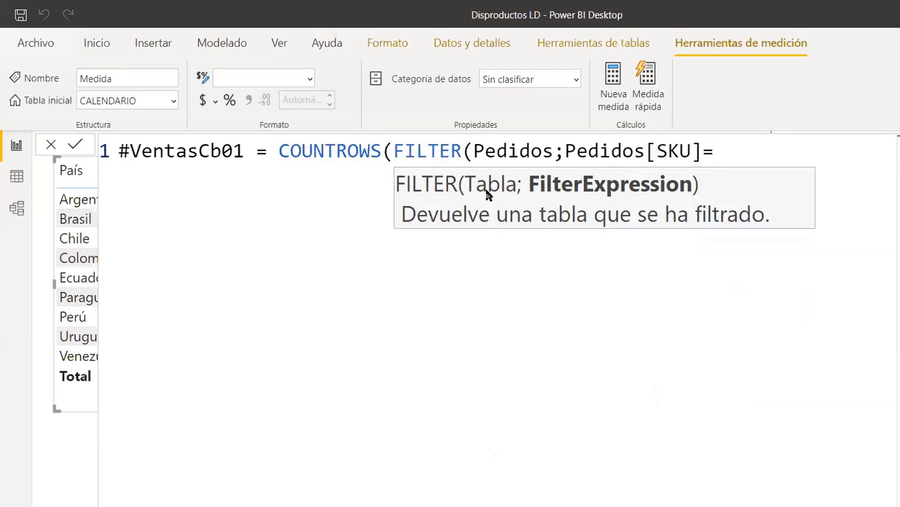
type("\"CB01")
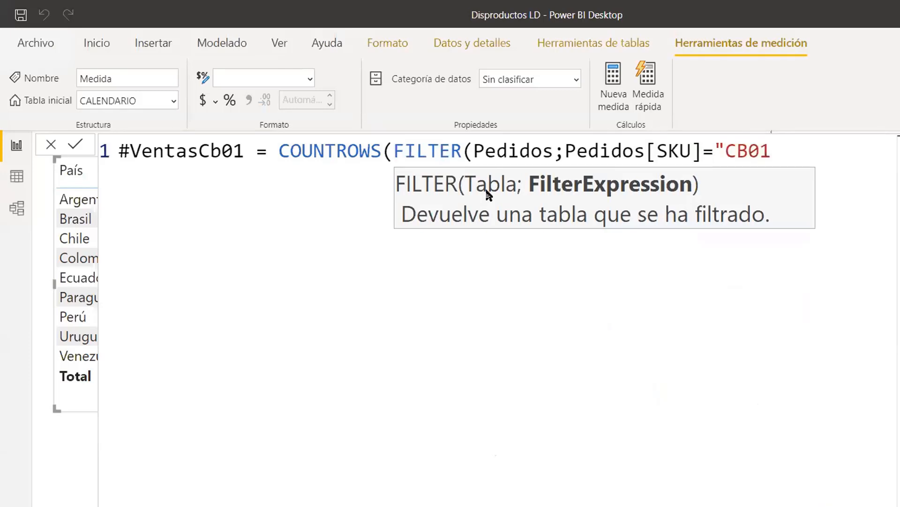
type("\")")
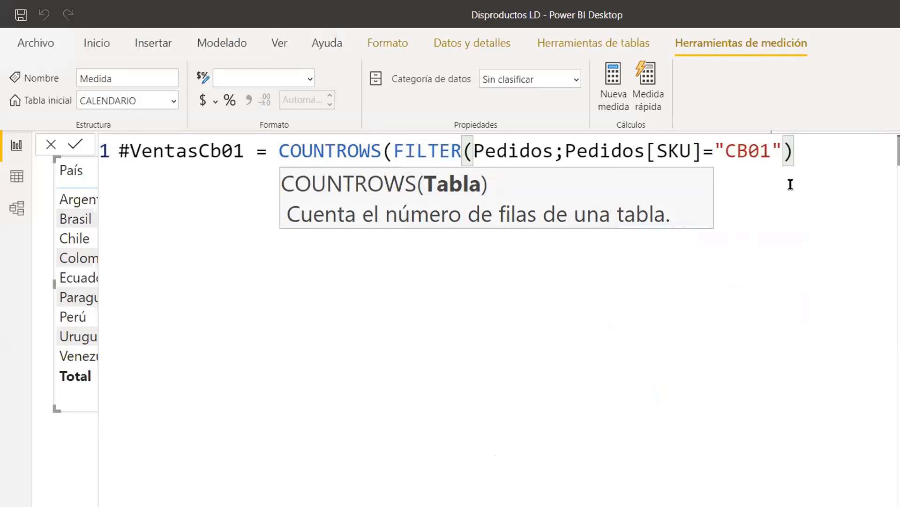
type(")")
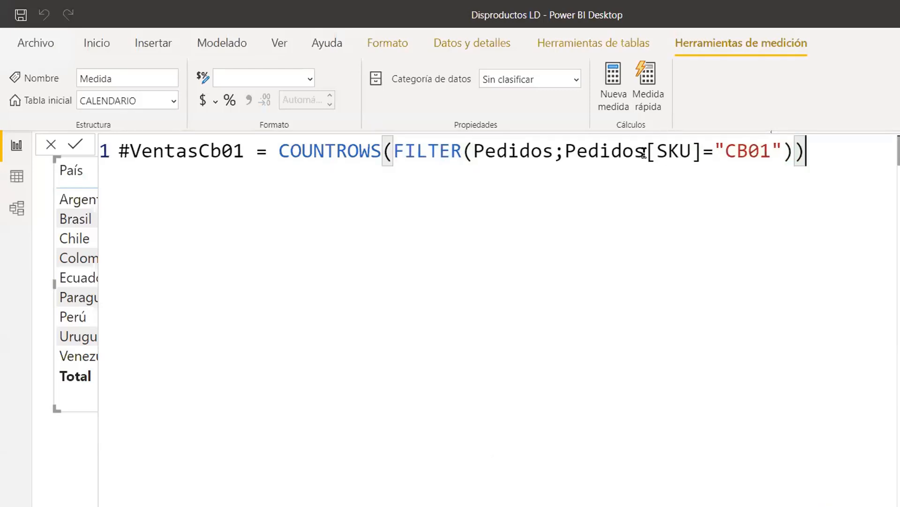
left_click_drag(395, 152, 793, 158)
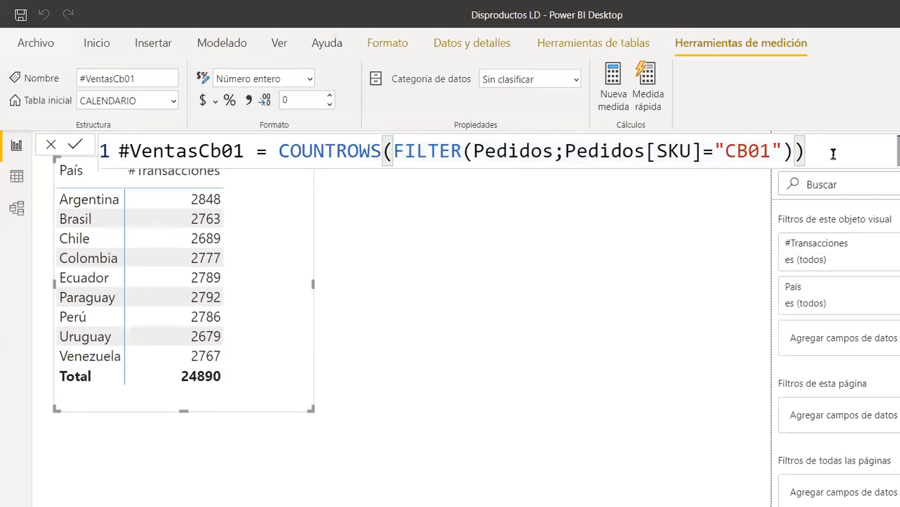
- Add the #VentasCb01 measure to the matrix values and move the matrix clear of the formula bar
left_click(899, 144)
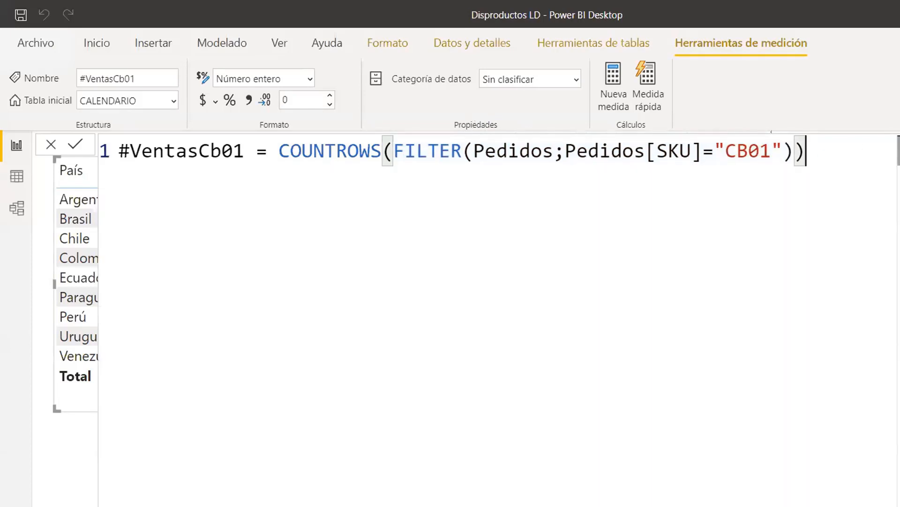
left_click(899, 144)
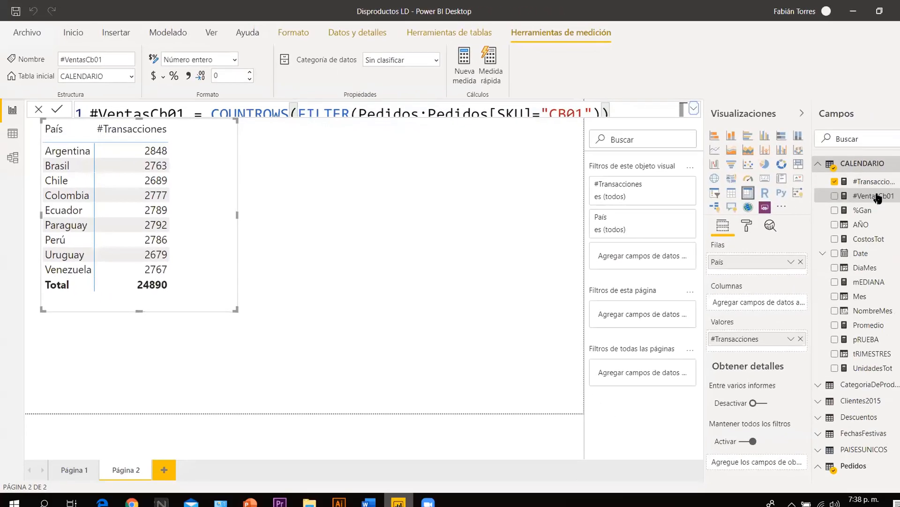
left_click_drag(855, 193, 757, 348)
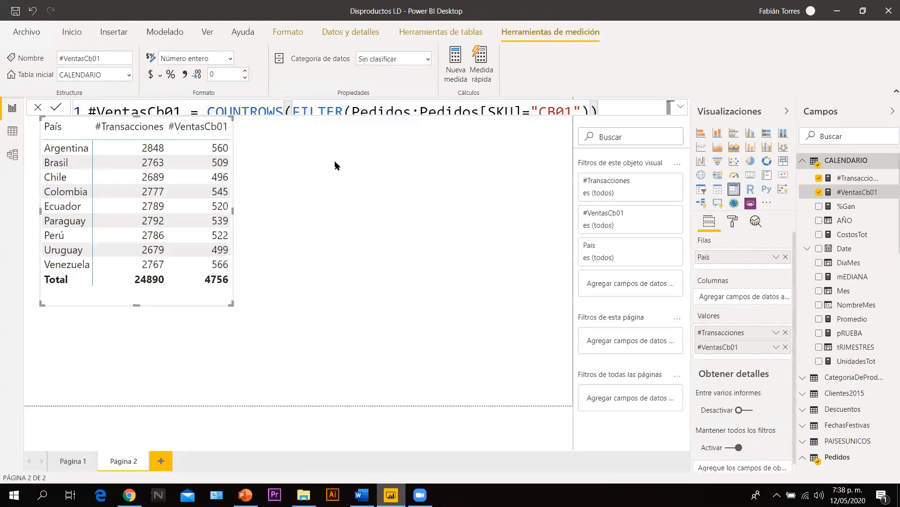
left_click_drag(207, 305, 223, 353)
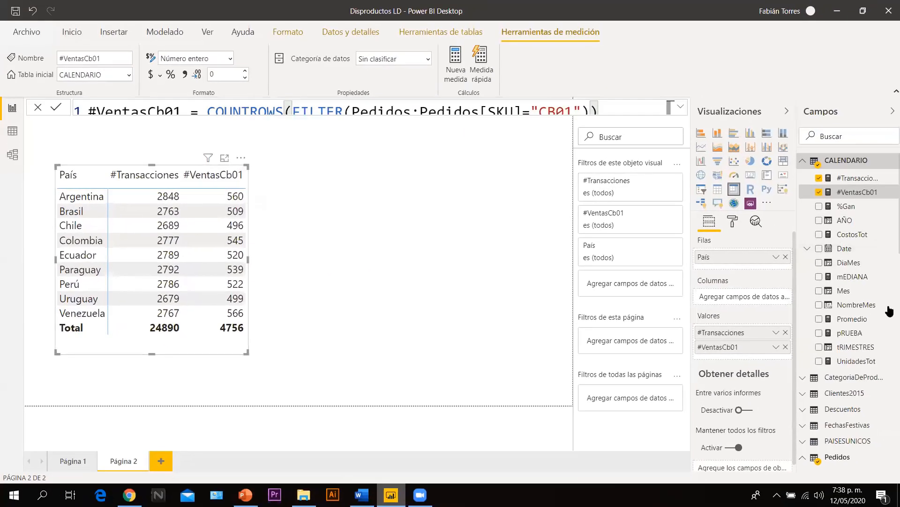
- Add Categoría de Descuento from the Pedidos table to the matrix columns, then widen and reposition the matrix to fit the page
scroll(890, 308, "down", 10)
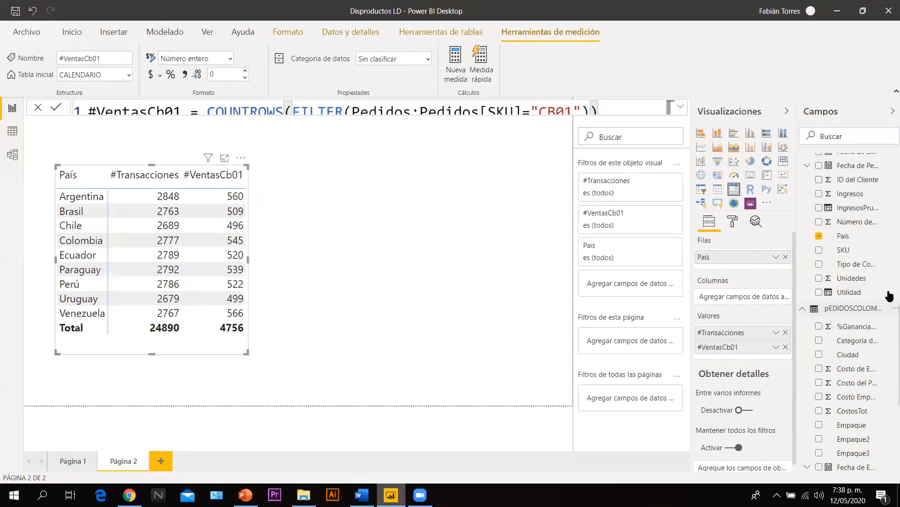
left_click(888, 260)
scroll(889, 300, "up", 5)
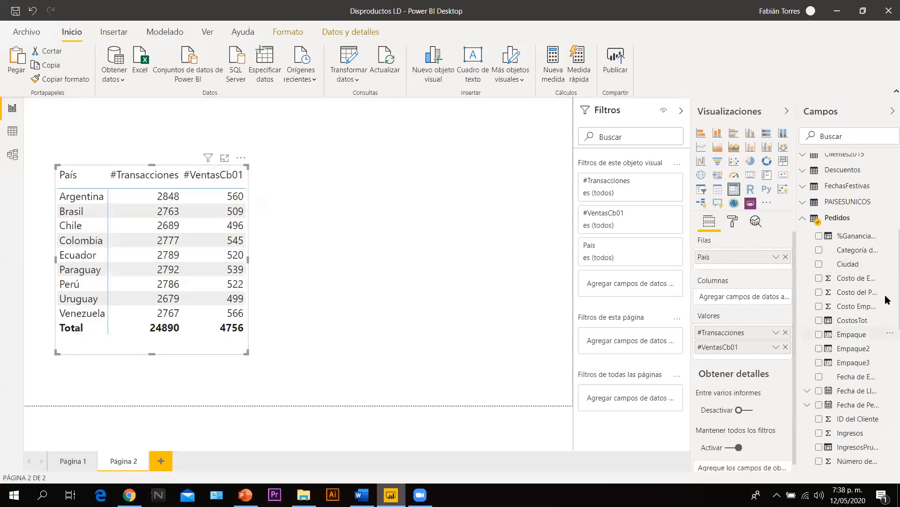
scroll(886, 326, "down", 2)
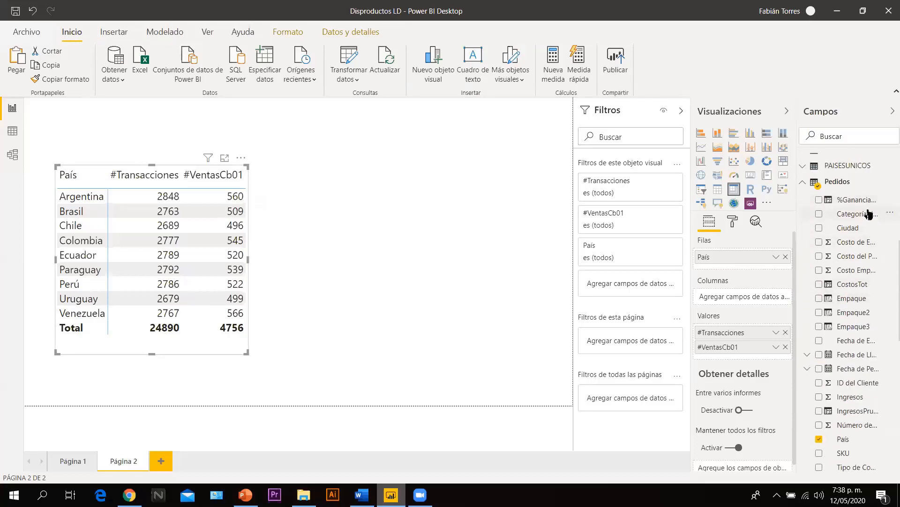
left_click_drag(870, 221, 746, 304)
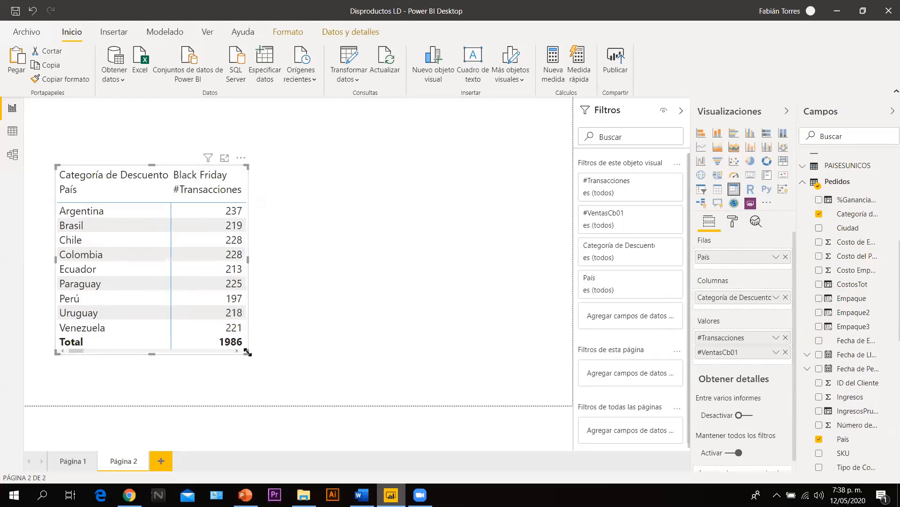
left_click_drag(248, 355, 607, 384)
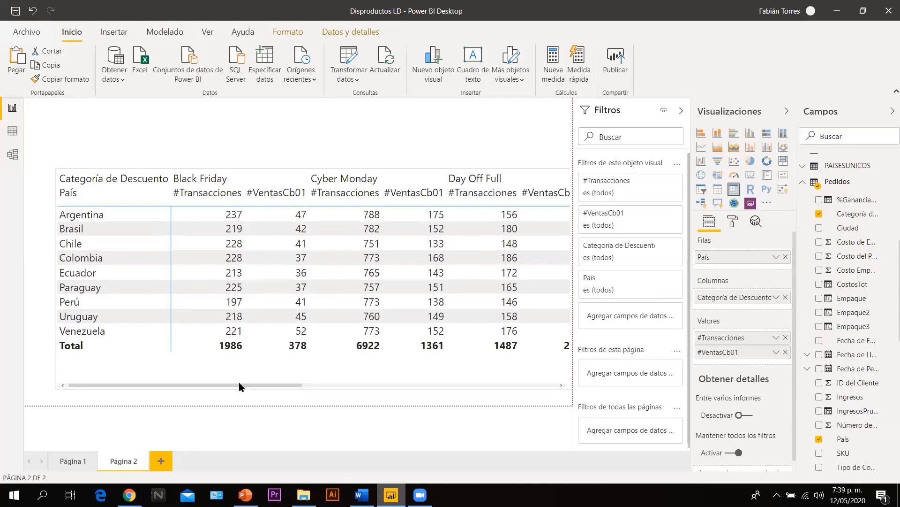
left_click_drag(230, 371, 192, 374)
- Examine #Transacciones and #VentasCb01 by country across the discount categories through to the Total columns
left_click_drag(356, 389, 488, 363)
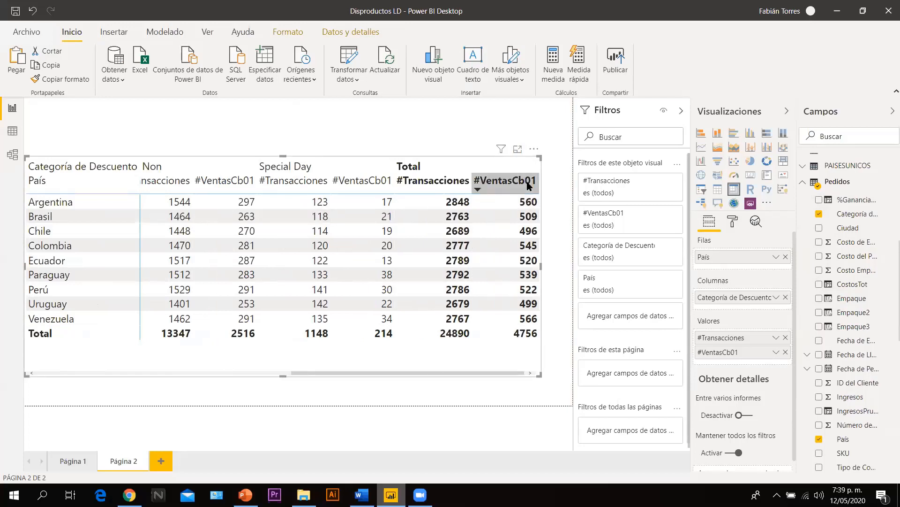
left_click_drag(437, 372, 393, 373)
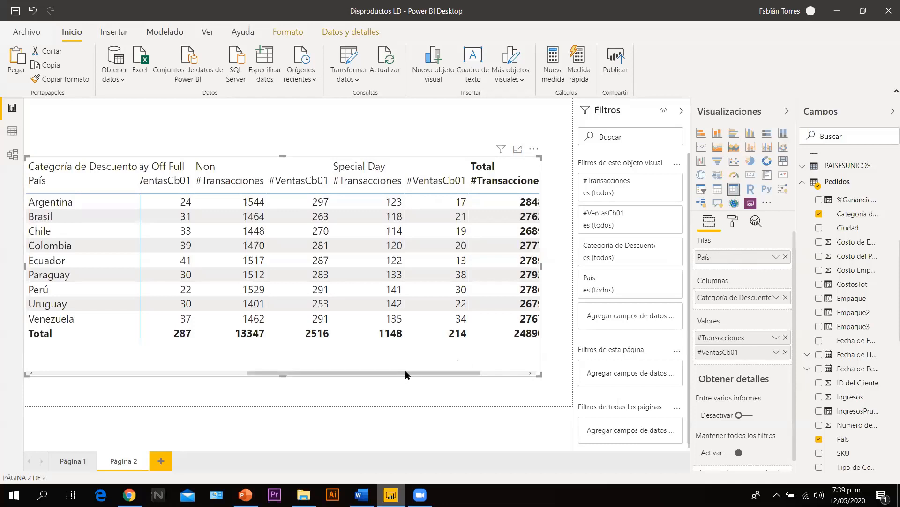
left_click_drag(488, 364, 527, 363)
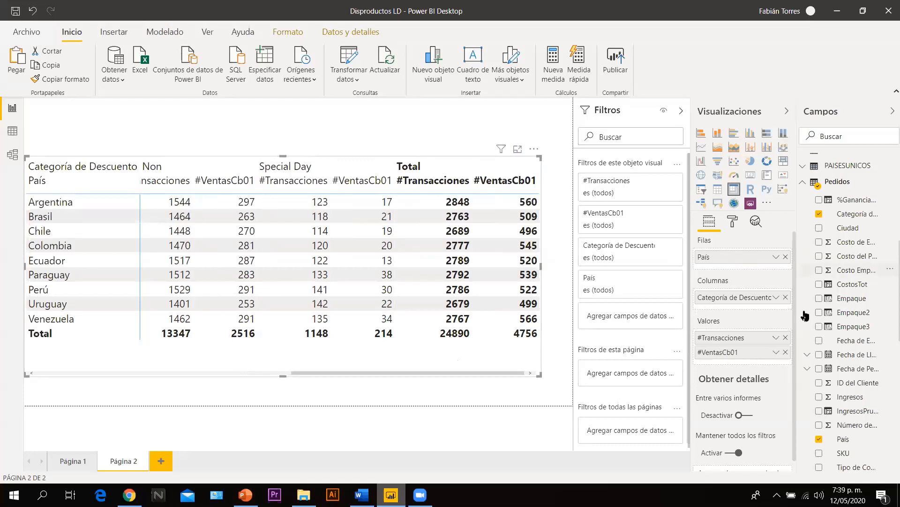
scroll(888, 387, "down", 2)
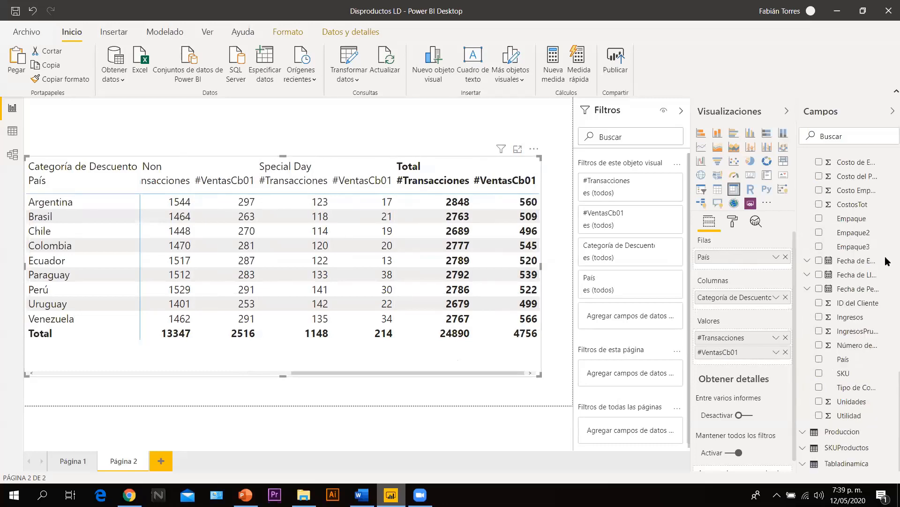
- Open the #VentasCb01 measure from the CALENDARIO table and examine its Pedidos[SKU]="CB01" filter condition in the expanded formula
scroll(888, 161, "up", 8)
scroll(888, 160, "up", 1)
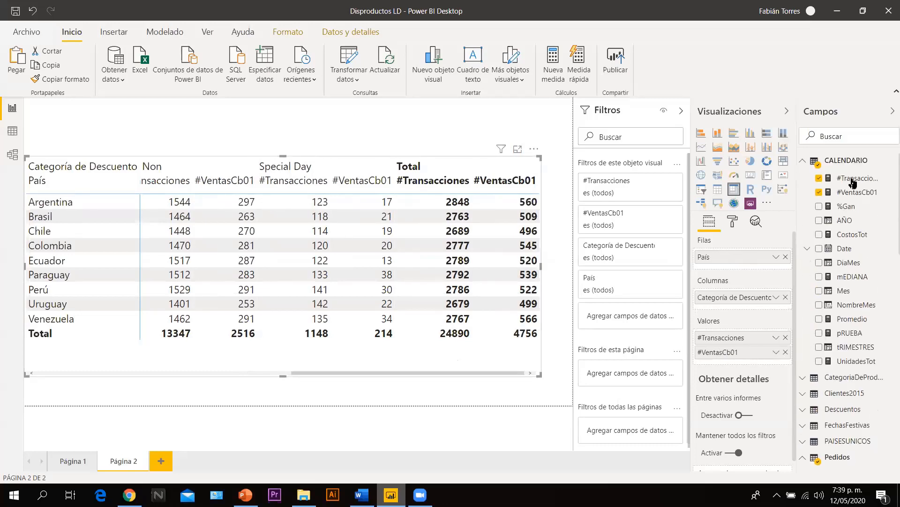
left_click(857, 192)
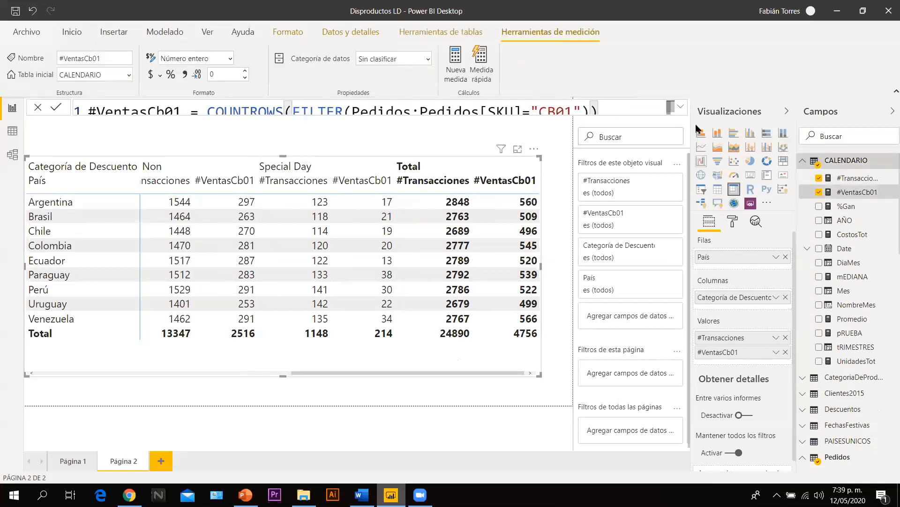
left_click(683, 109)
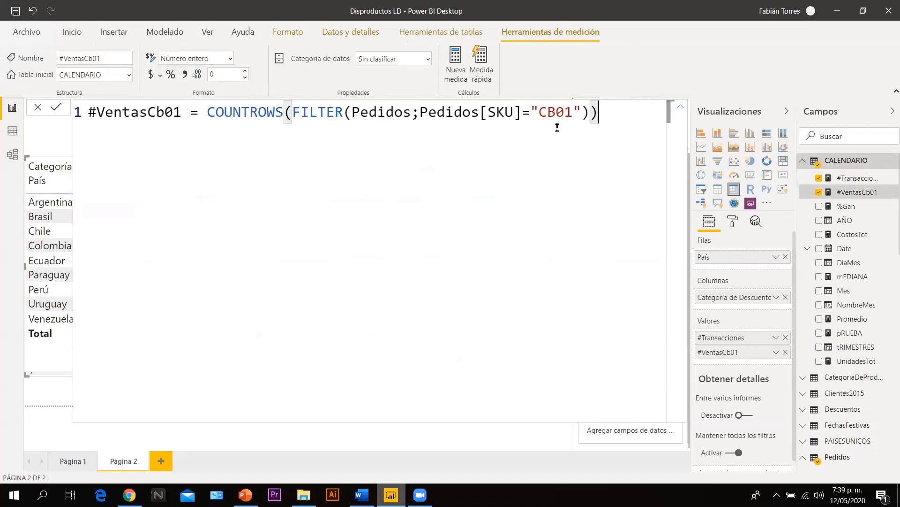
double_click(560, 115)
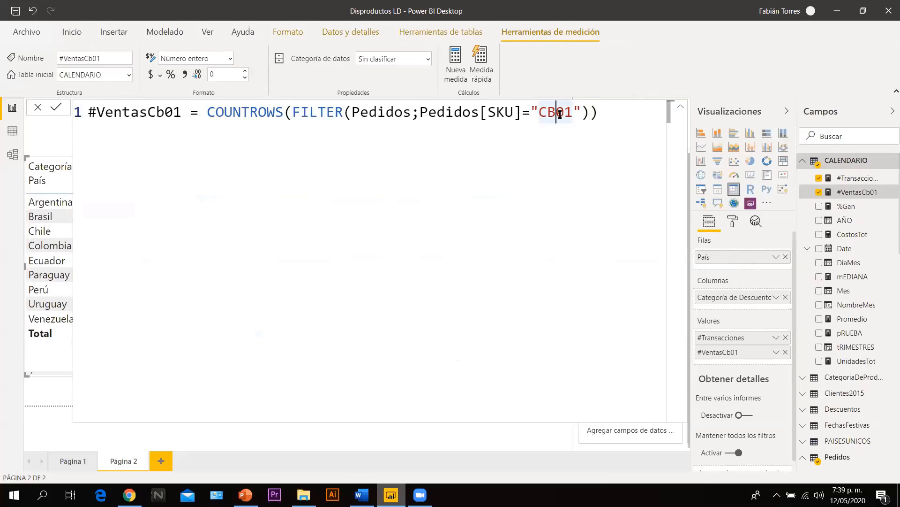
left_click(682, 110)
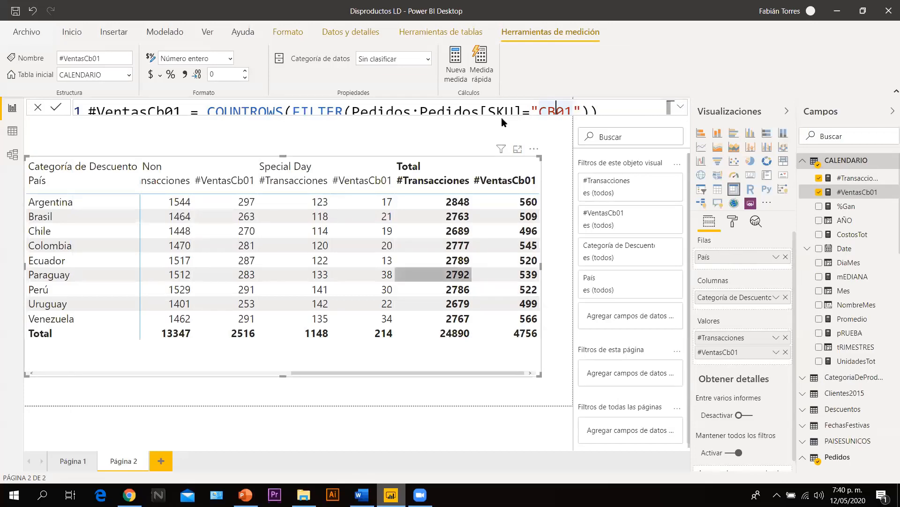
left_click(681, 107)
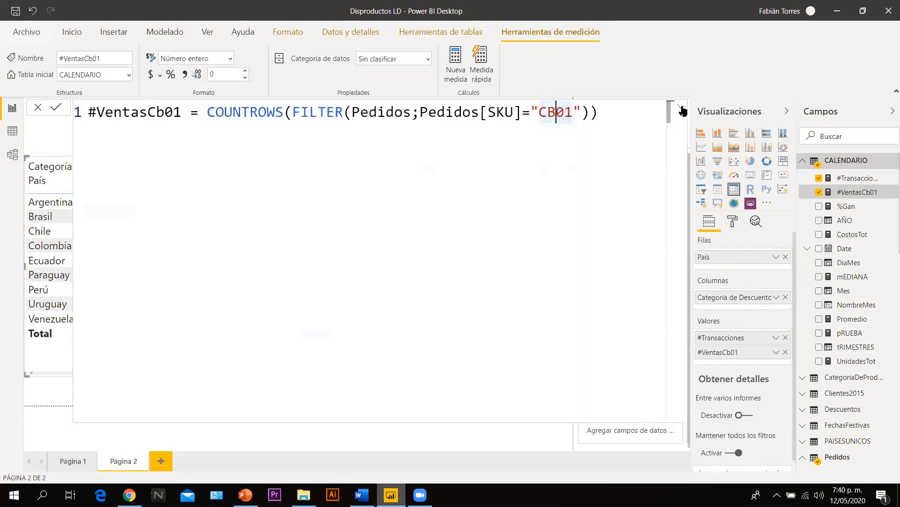
left_click(566, 112)
left_click_drag(428, 112, 574, 108)
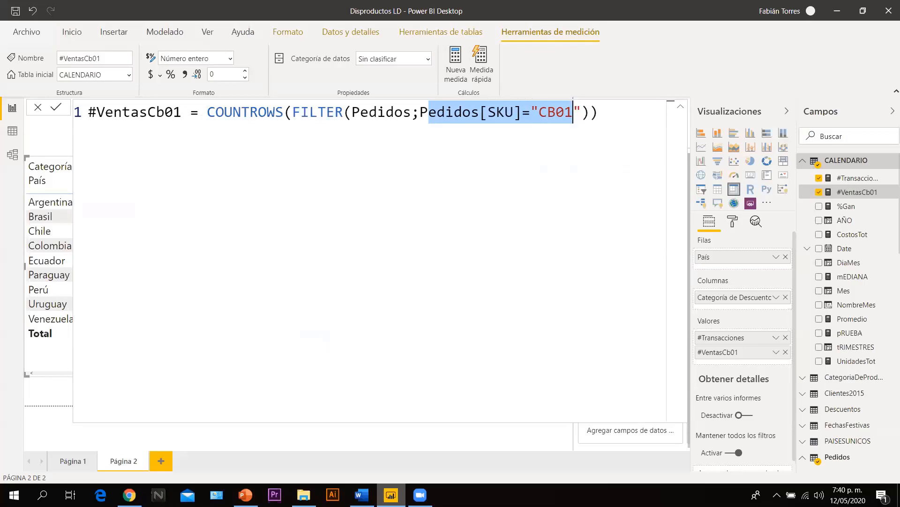
- Switch to the PowerPoint presentation and advance the El Contexto de Evaluación slide to reveal the Contexto de Filtro box
key("alt+Tab")
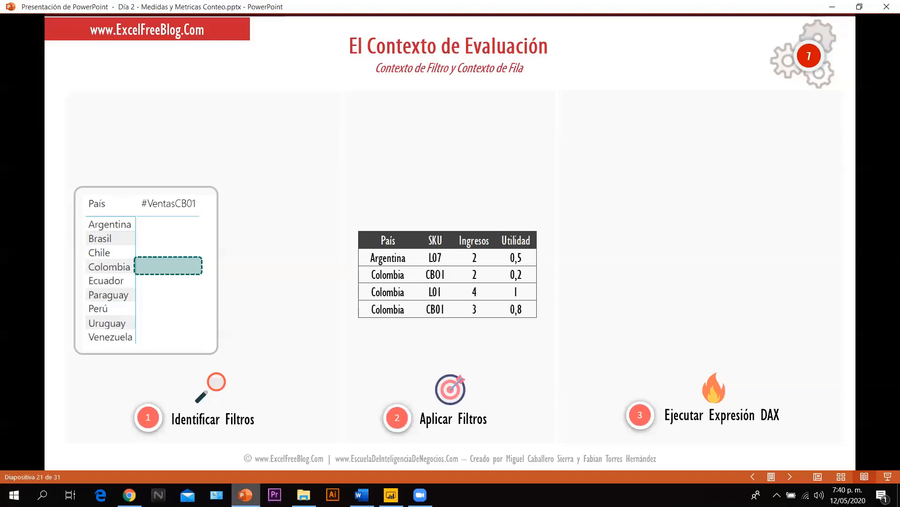
key("Right")
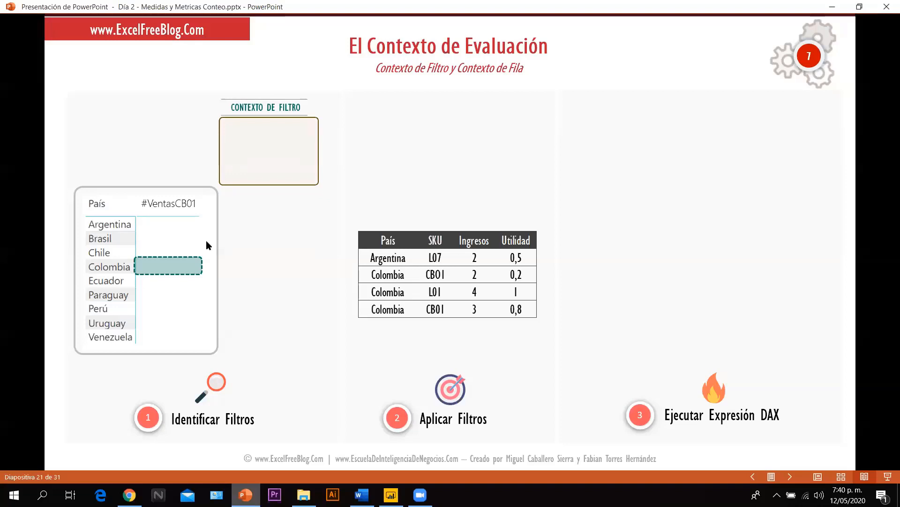
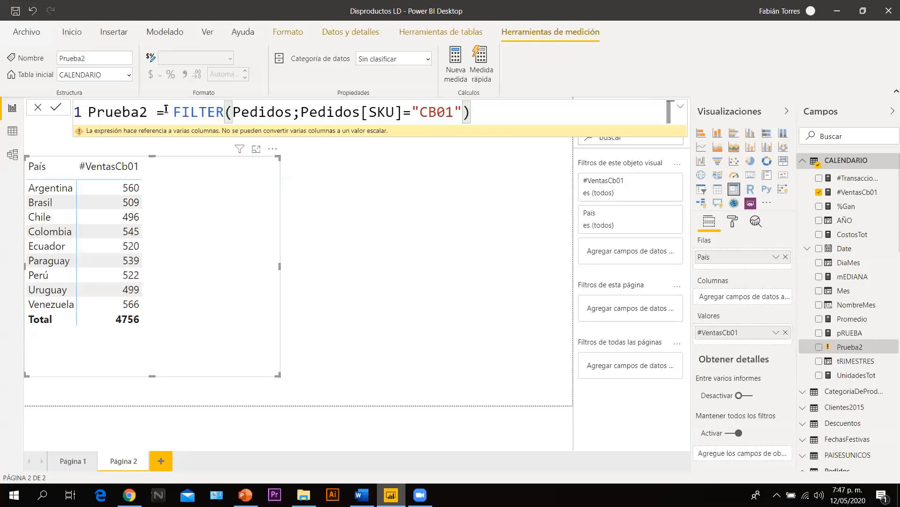
- Wrap the FILTER expression of Prueba2 in COUNTROWS, commit the measure and add it to the matrix values
left_click(179, 111)
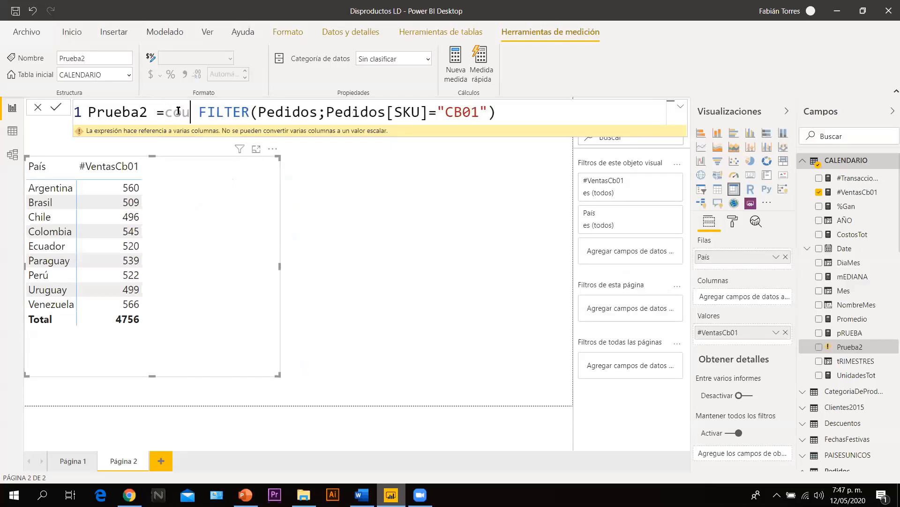
type("coun")
left_click(269, 241)
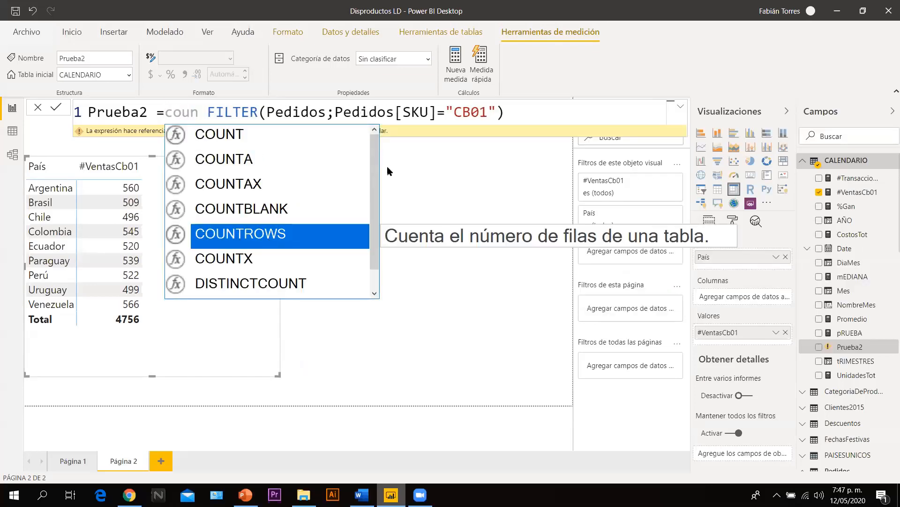
key("Tab")
left_click(570, 113)
type(")")
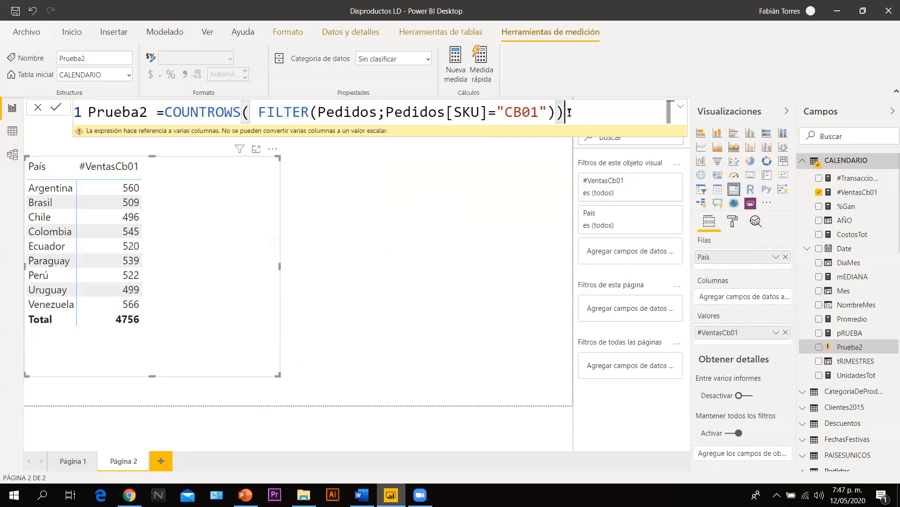
key("Return")
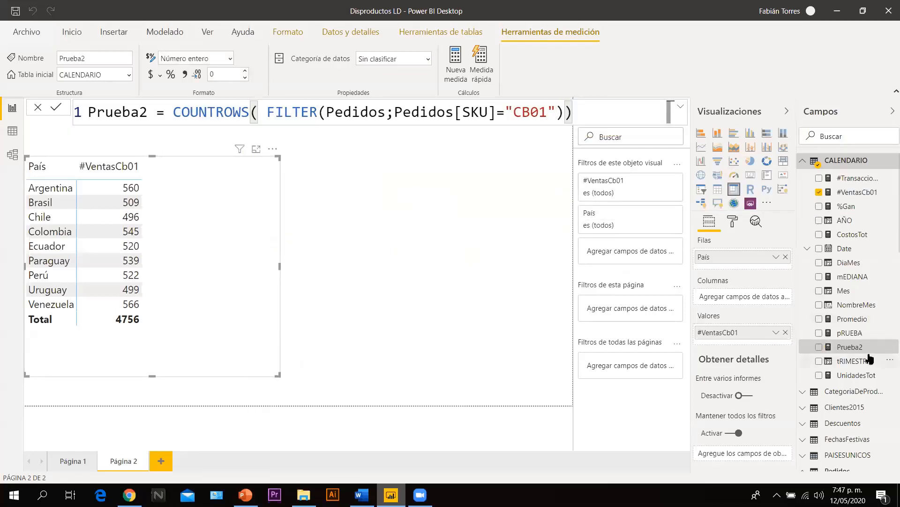
left_click_drag(862, 335, 222, 261)
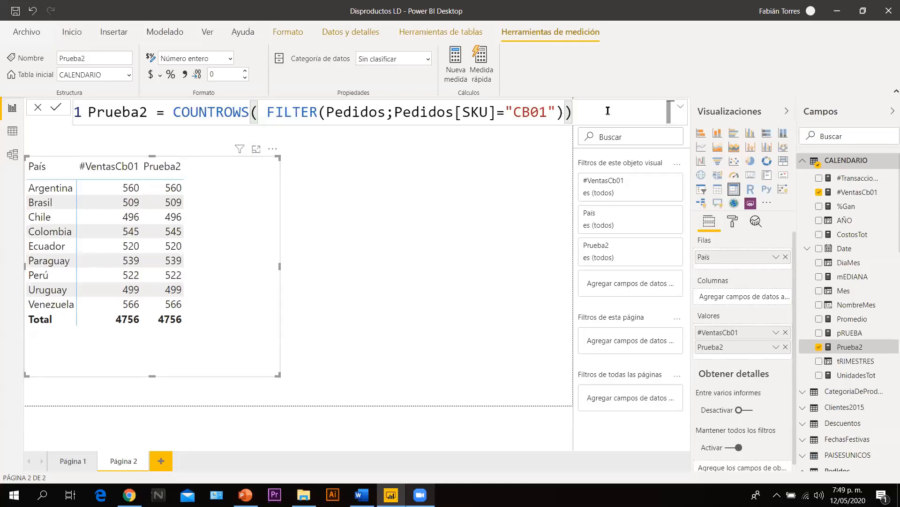
- Review the complete COUNTROWS expression of Prueba2, from the outer function to its FILTER argument
left_click_drag(573, 111, 174, 112)
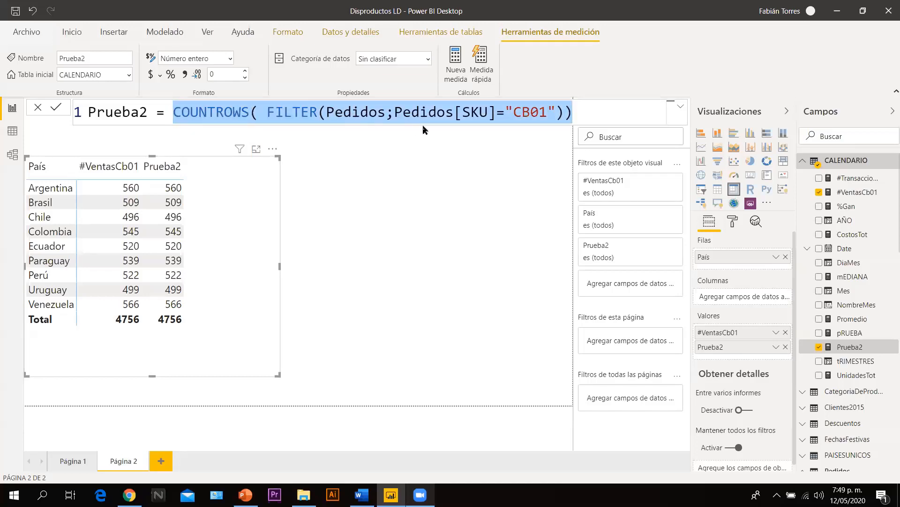
left_click(355, 112)
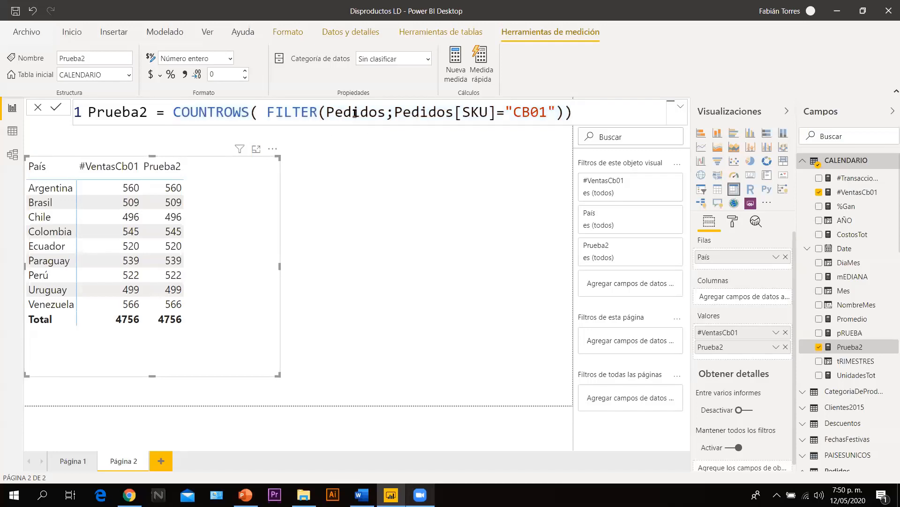
left_click(527, 113)
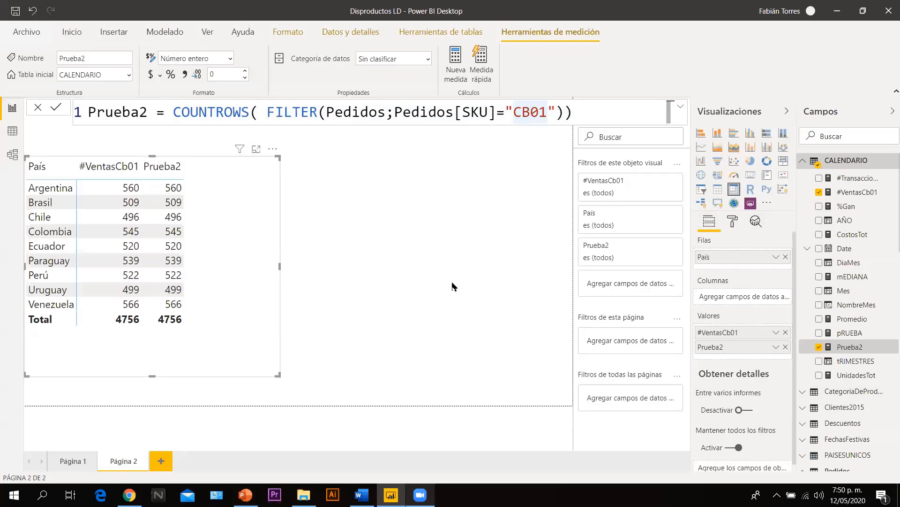
left_click_drag(573, 113, 169, 111)
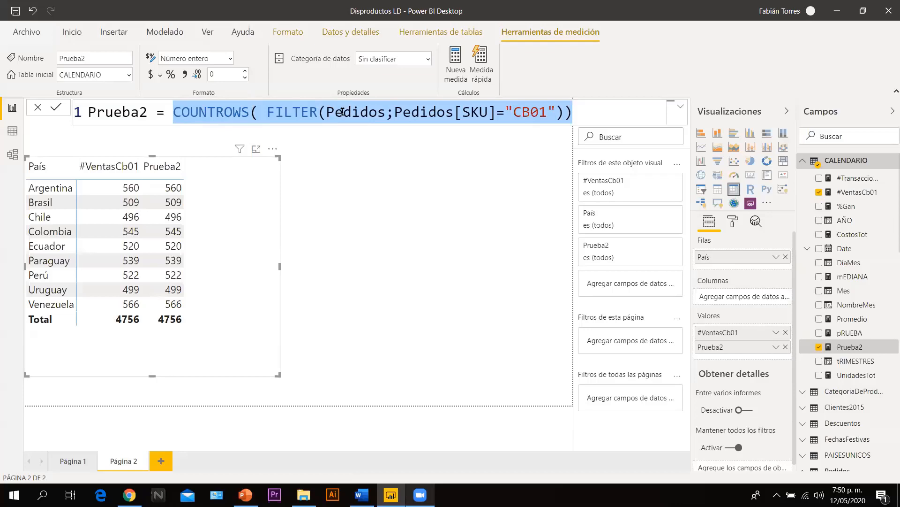
left_click(211, 112)
left_click_drag(182, 113, 233, 112)
left_click_drag(293, 113, 599, 121)
left_click(567, 405)
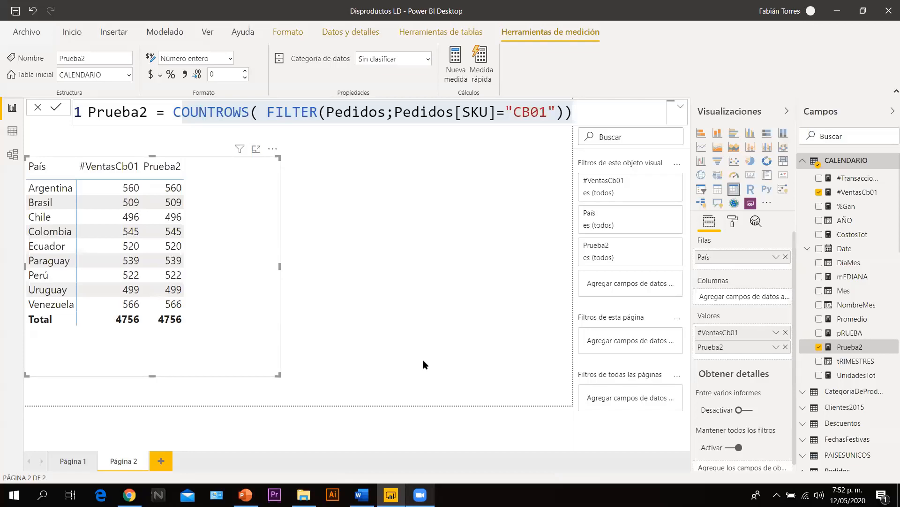
- Highlight the inner FILTER(Pedidos;Pedidos[SKU]="CB01") argument in the Prueba2 formula to study it apart from COUNTROWS
left_click(198, 112)
left_click(311, 113)
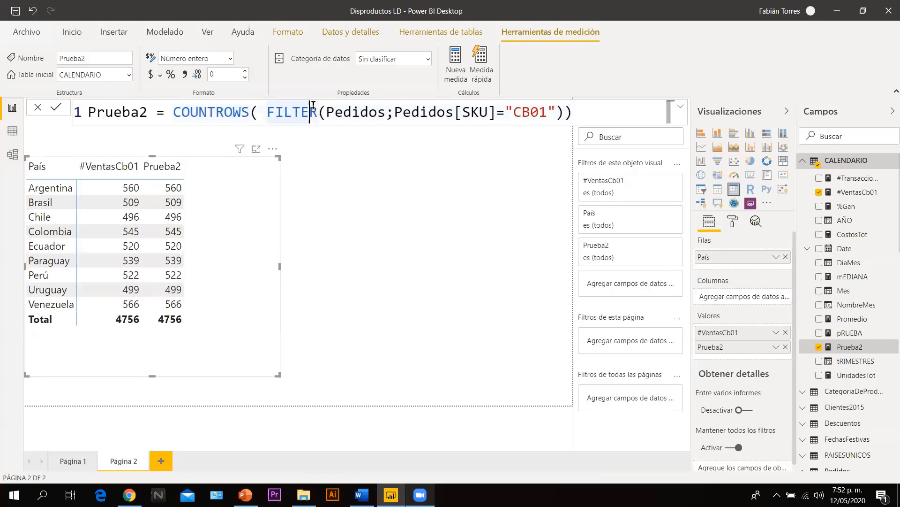
left_click_drag(271, 113, 472, 114)
key("shift+Right")
key("shift+Right")
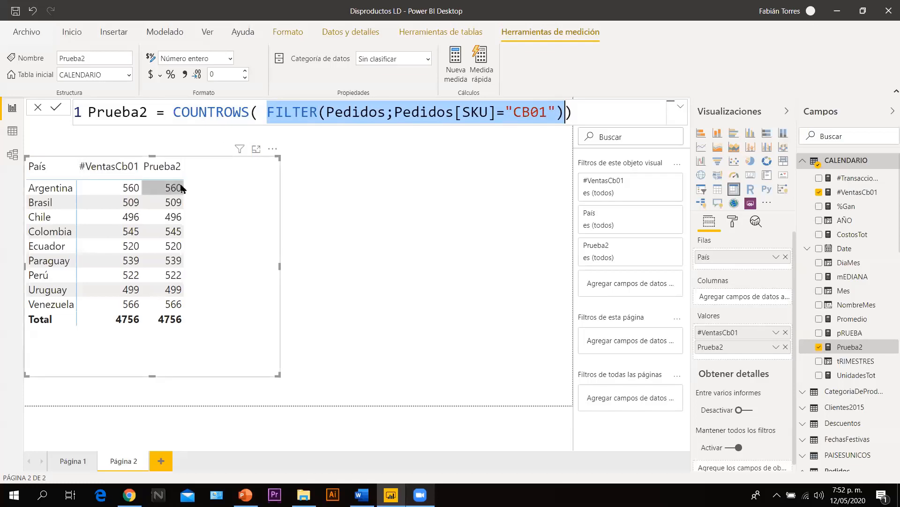
- Switch to the PowerPoint presentation and replay the Tabla a Medida analysis on slide 29 up to the filtered CB01 table
left_click(246, 494)
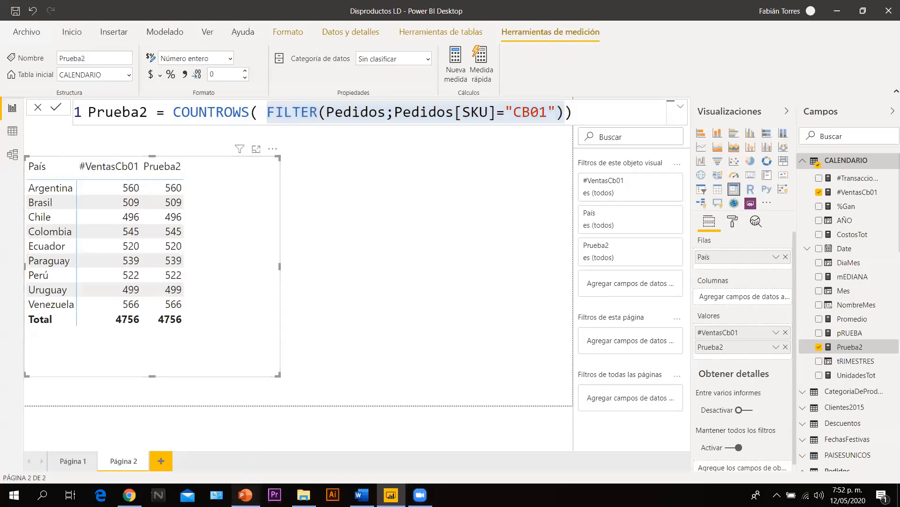
key("Left")
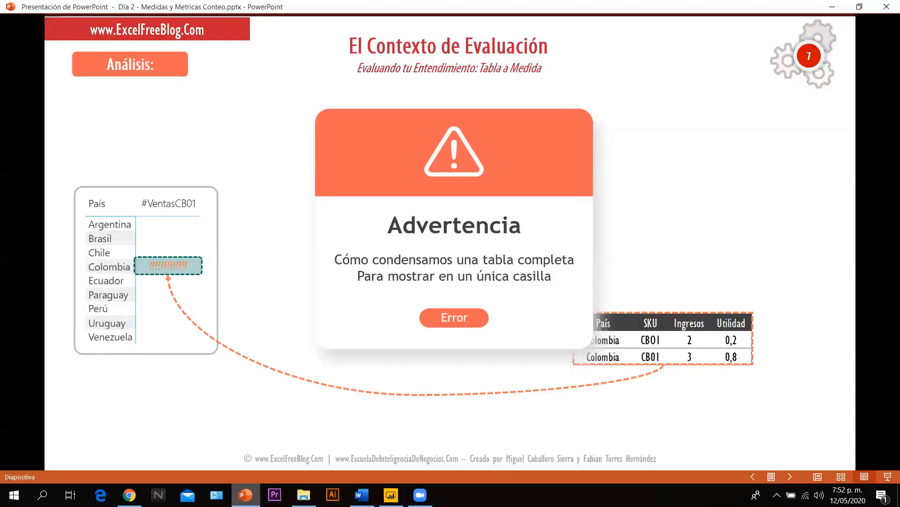
key("Right")
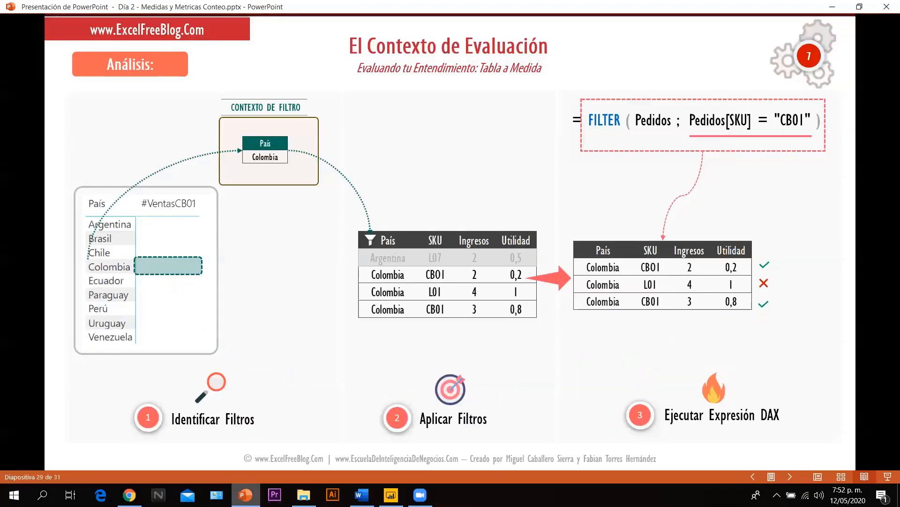
key("Right")
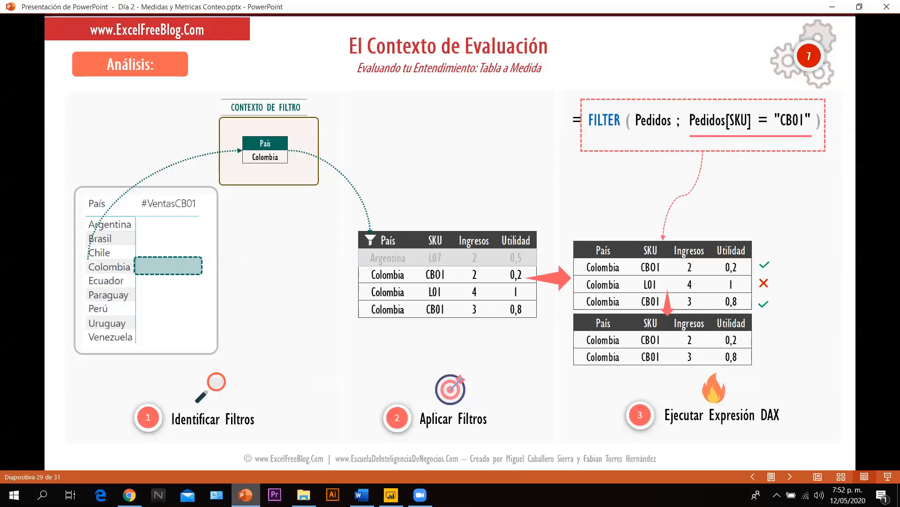
- Return to Power BI Desktop and remove País from the matrix rows
key("alt+Tab")
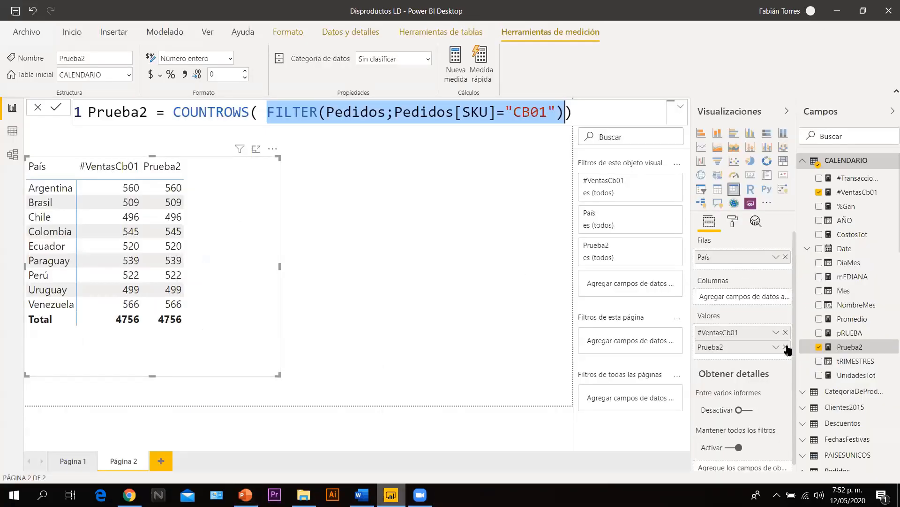
left_click(786, 258)
left_click(786, 257)
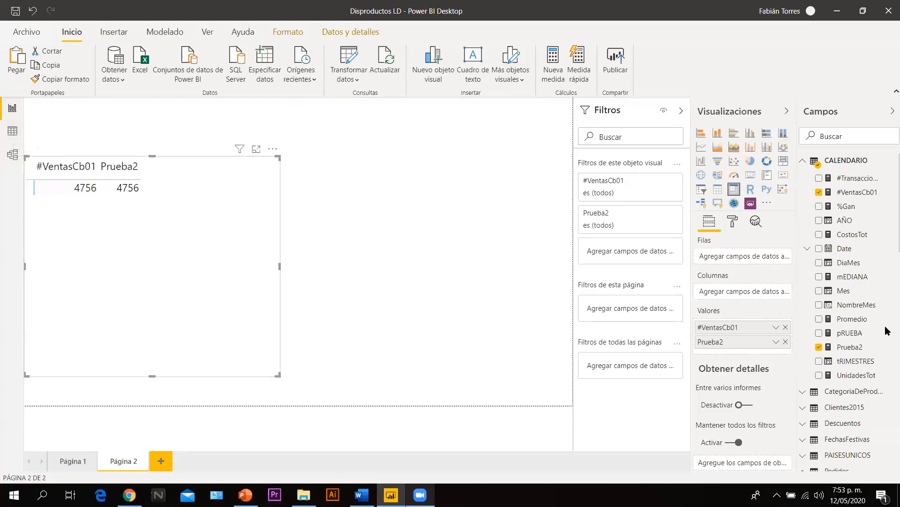
scroll(886, 305, "down", 10)
scroll(886, 230, "up", 10)
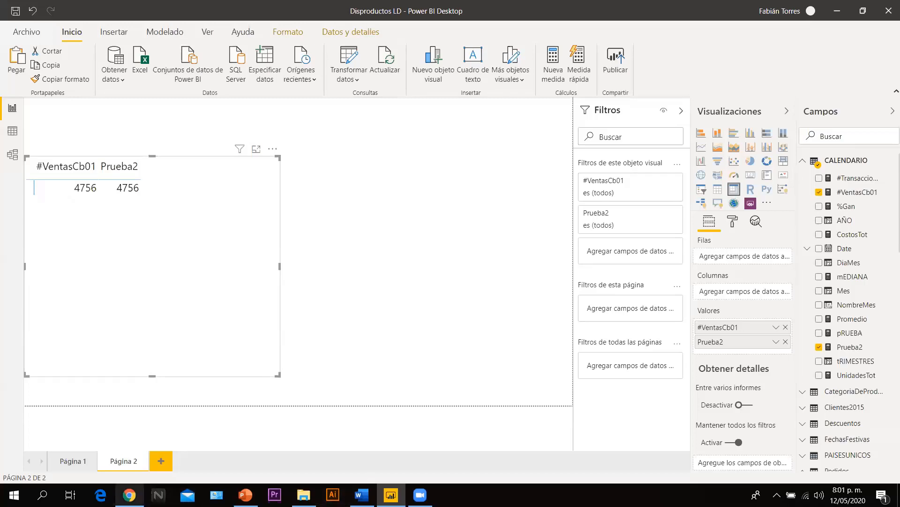
left_click(129, 495)
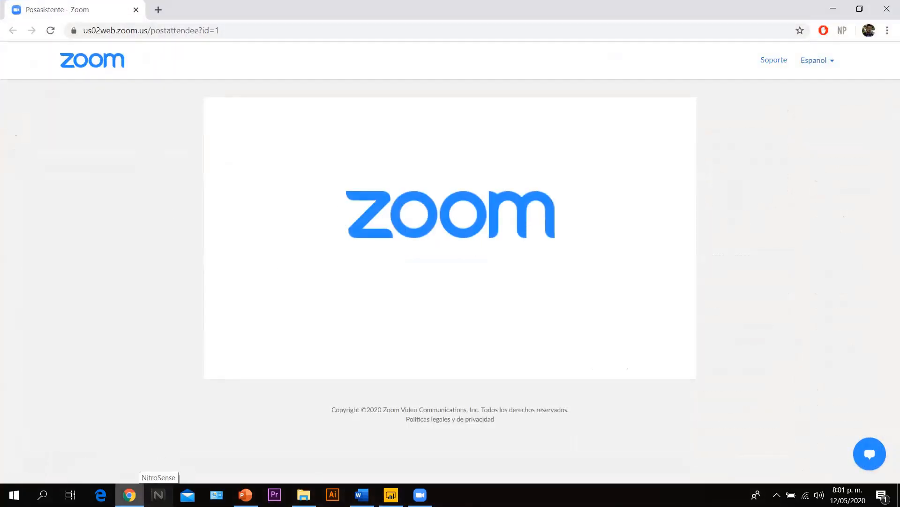
left_click(131, 495)
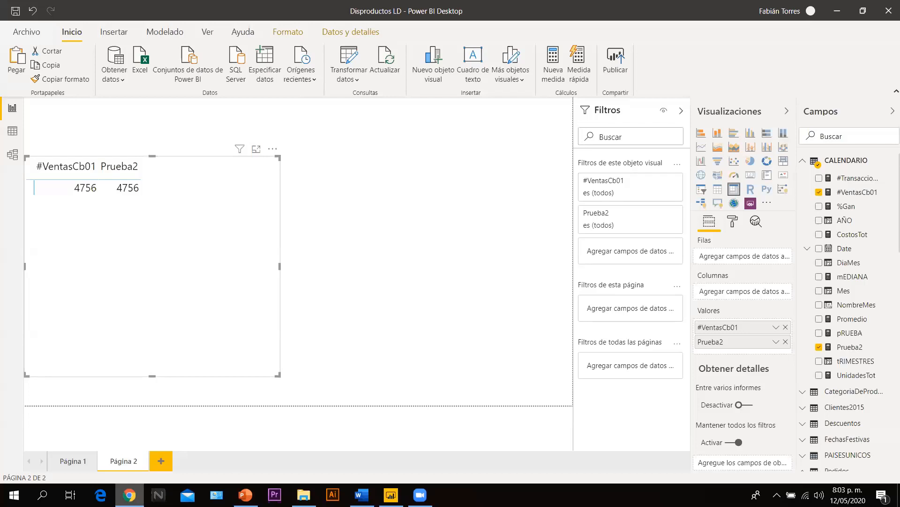
- Switch to Chrome, open youtube.com in a new tab and search for "excel free blog"
left_click(138, 494)
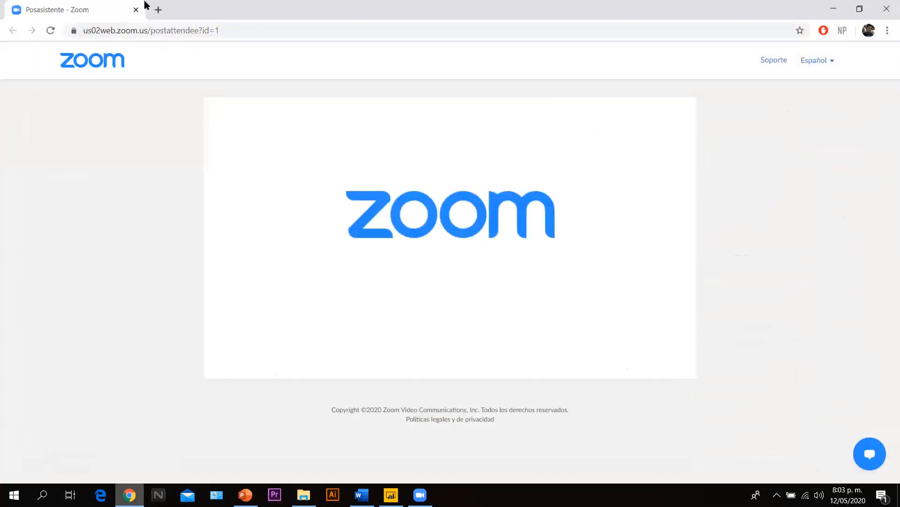
left_click(156, 10)
type("youtube.com")
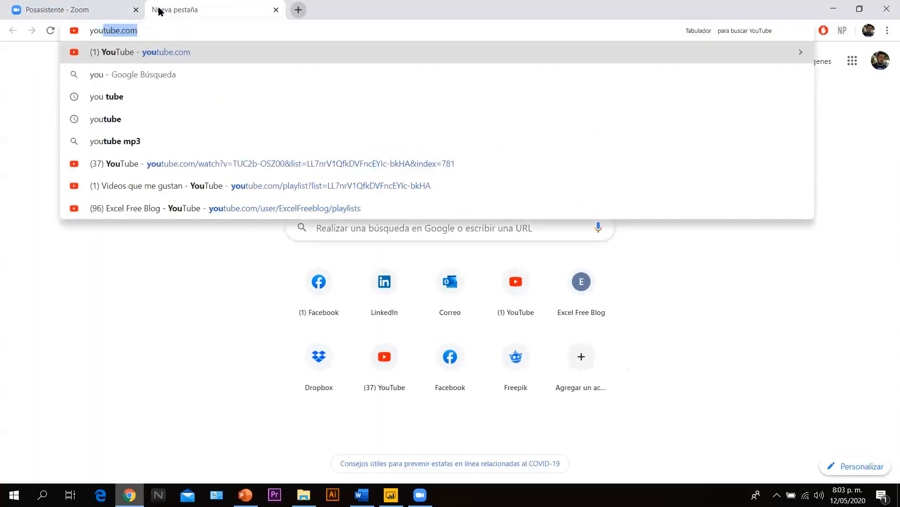
key("Return")
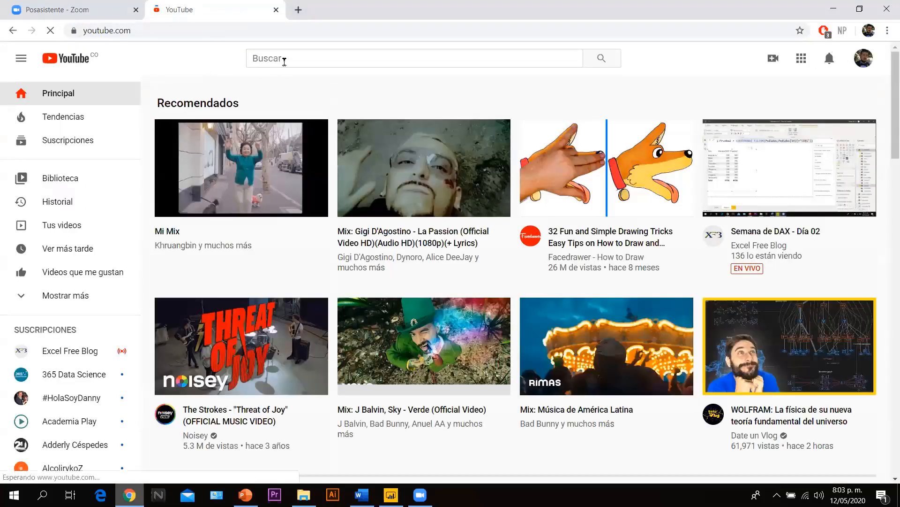
left_click(284, 59)
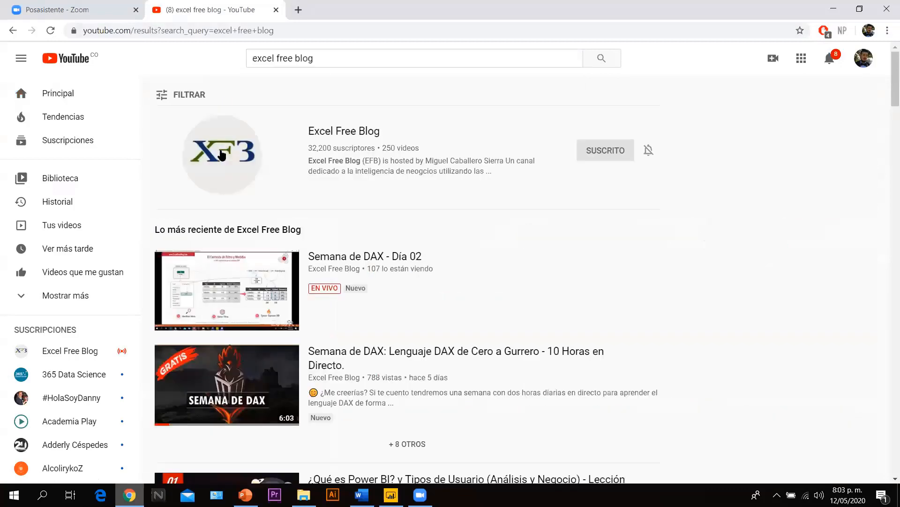
- Open the Excel Free Blog channel from the search results and show its playlists
left_click(222, 155)
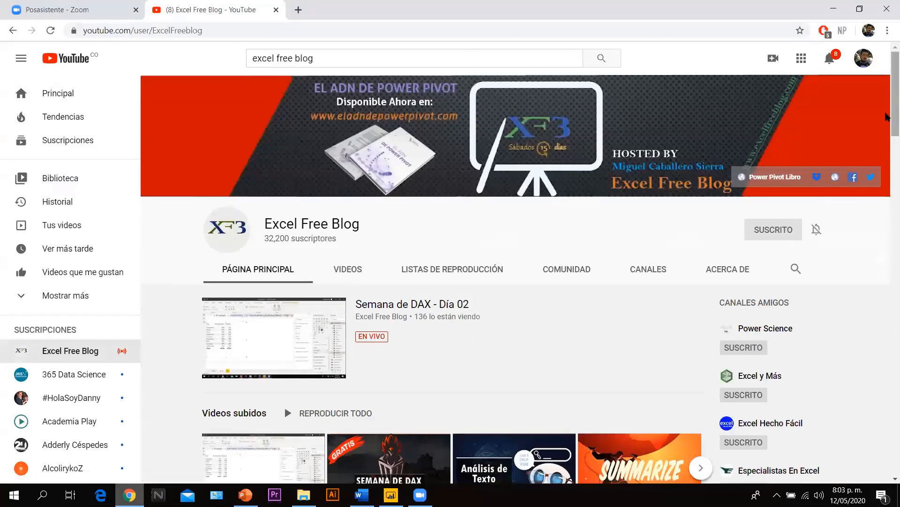
left_click(886, 169)
left_click_drag(887, 169, 887, 190)
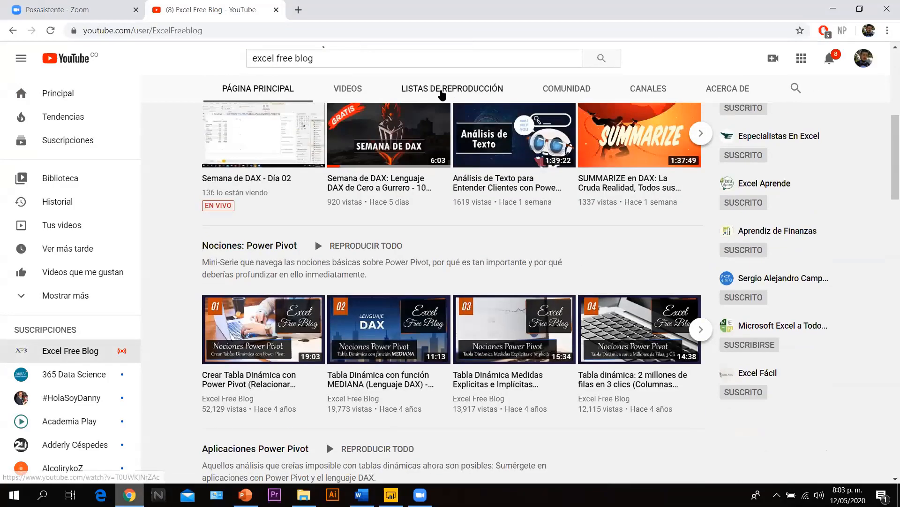
left_click(441, 89)
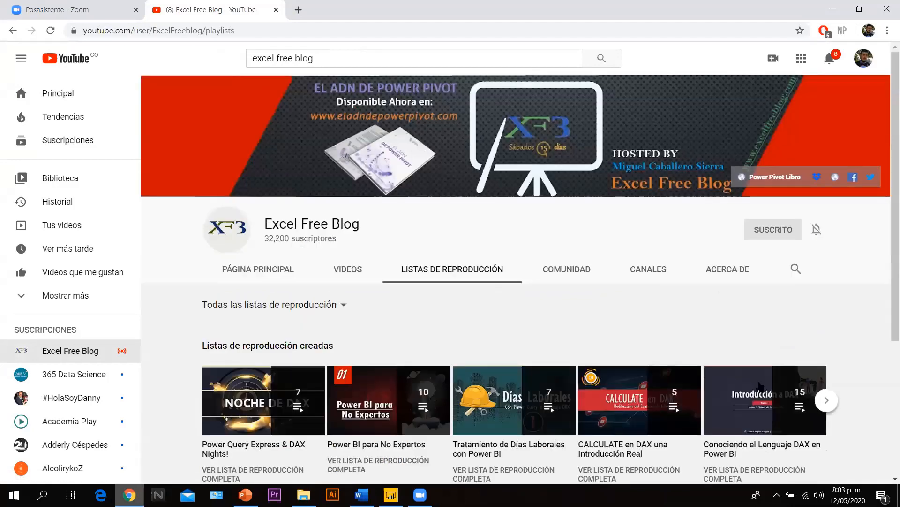
- Open the playlist "Power BI: Introducción, Actualizaciones y Más", pause its first video and browse the list of episodes
left_click(827, 399)
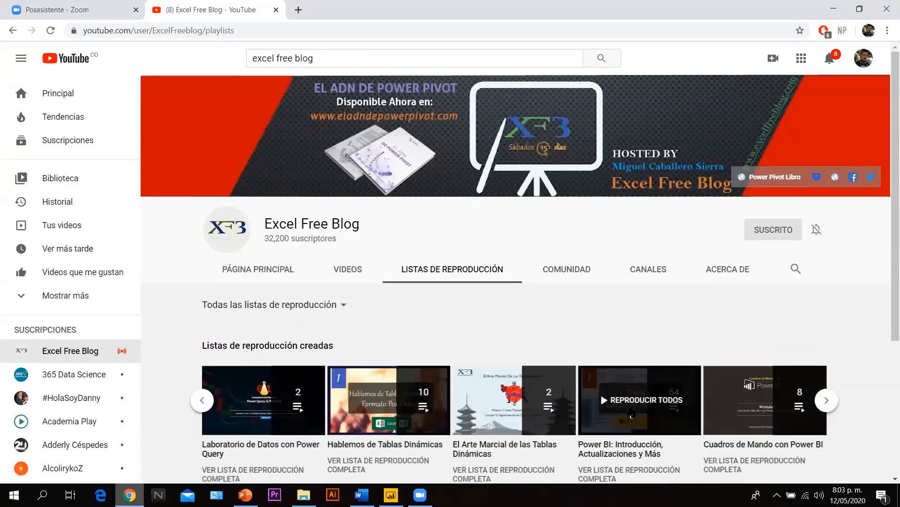
left_click(632, 413)
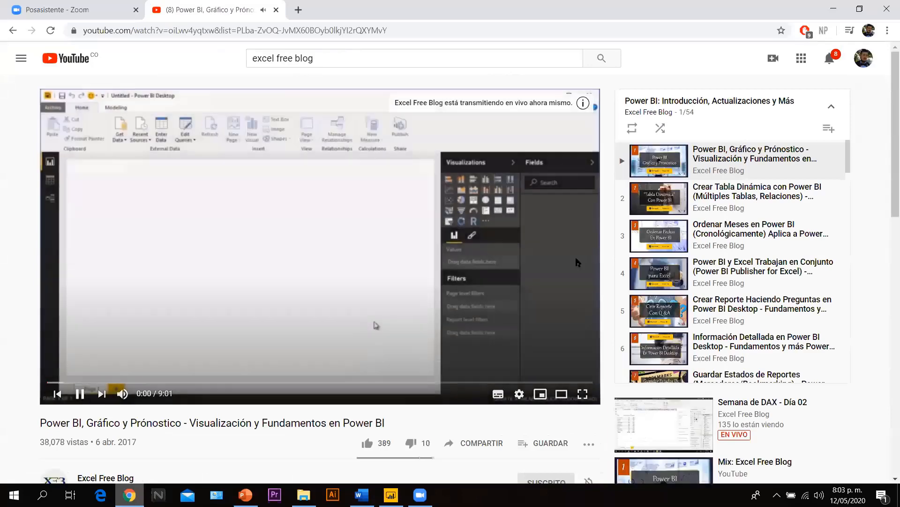
left_click(578, 263)
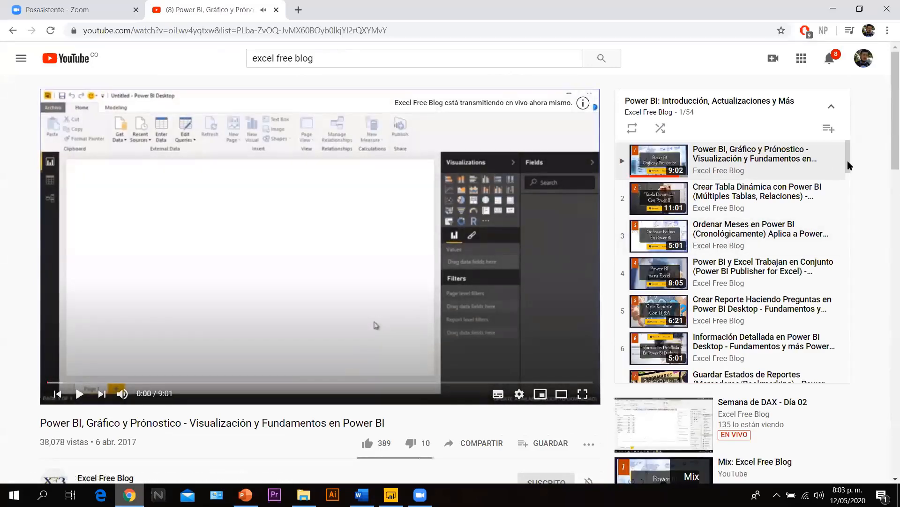
left_click_drag(847, 165, 848, 171)
- Search YouTube for "excel free blog tabla para alojar medidas"
left_click(339, 61)
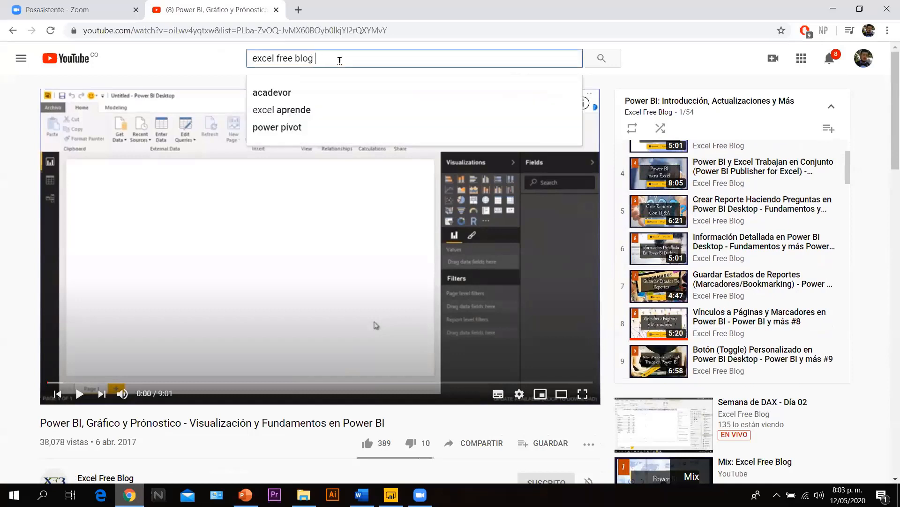
type("tabla para")
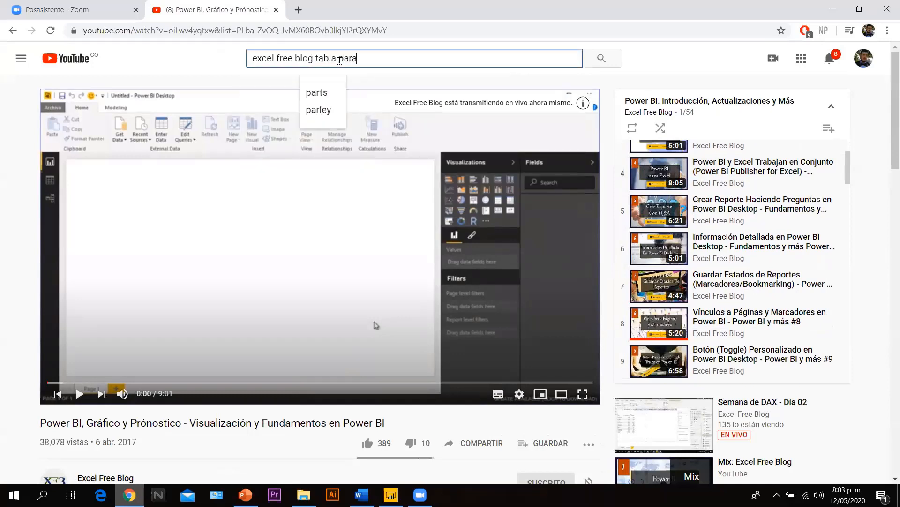
type(" alojar medidas")
key("Return")
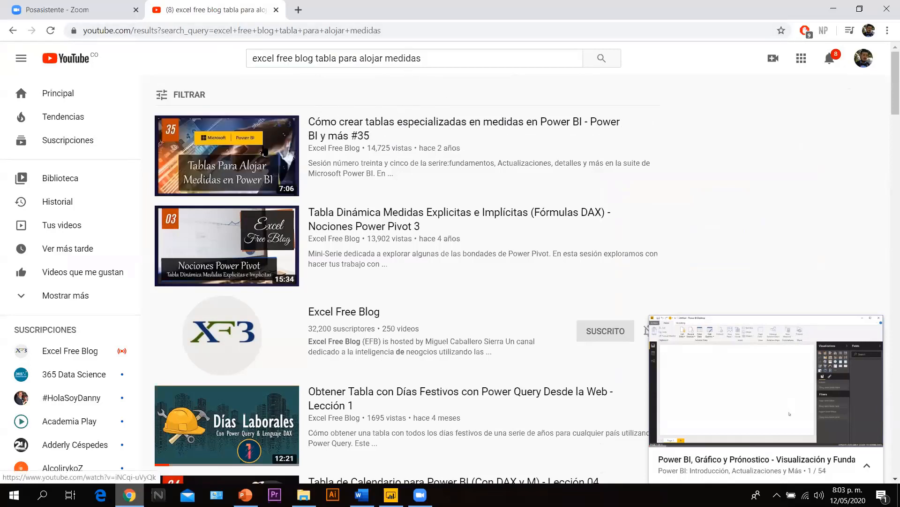
- Expand the minimized "Power BI, Gráfico y Prónostico" video back to its full watch page
mouse_move(811, 354)
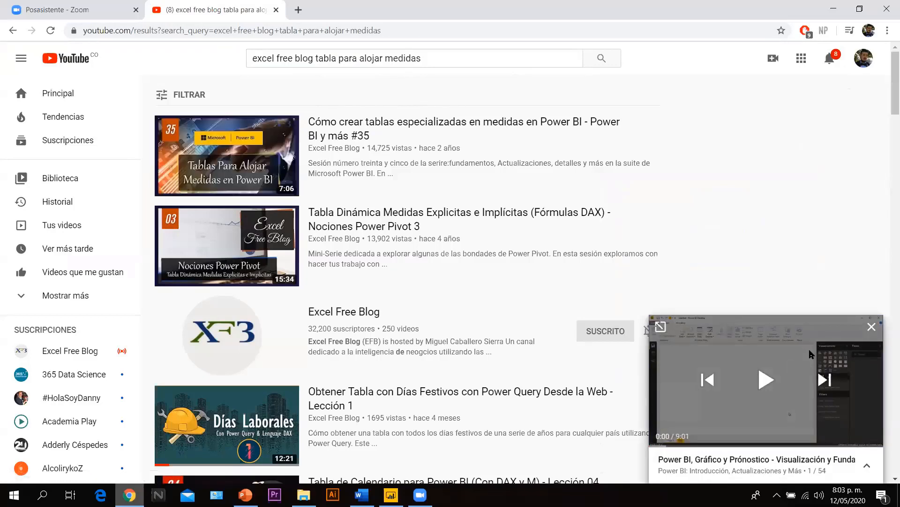
left_click(661, 325)
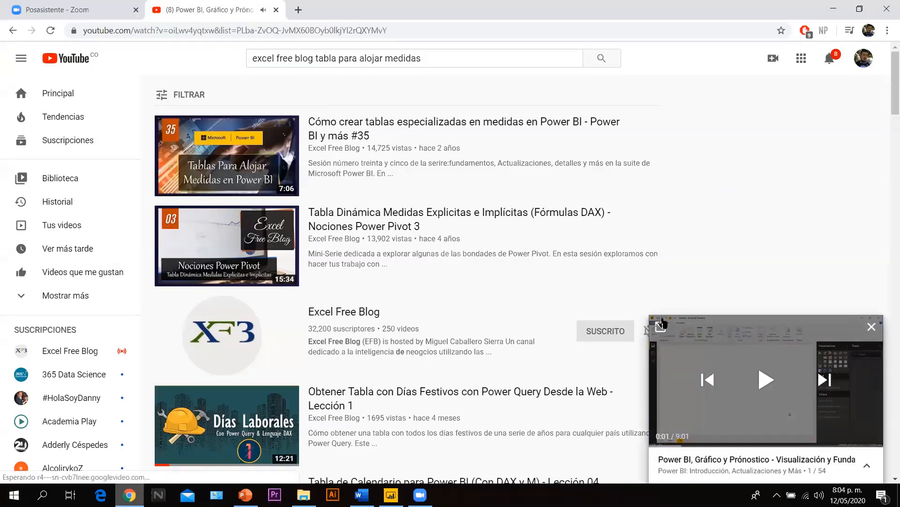